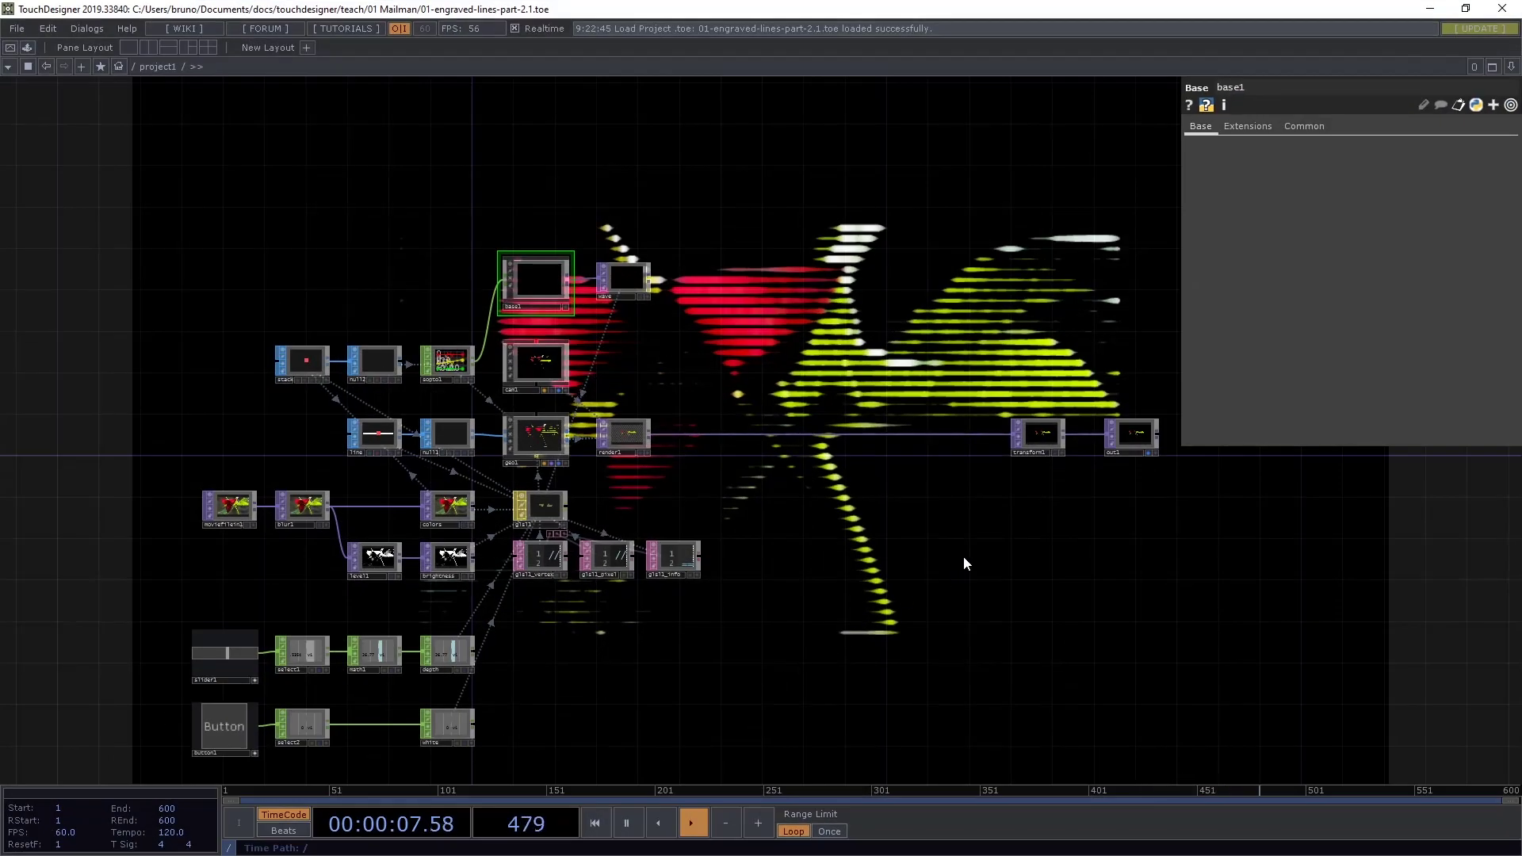
Show the rendered engraved lines full-size and zoom in on the network.
key("alt+v")
scroll(536, 255, "up", 2)
scroll(528, 262, "up", 2)
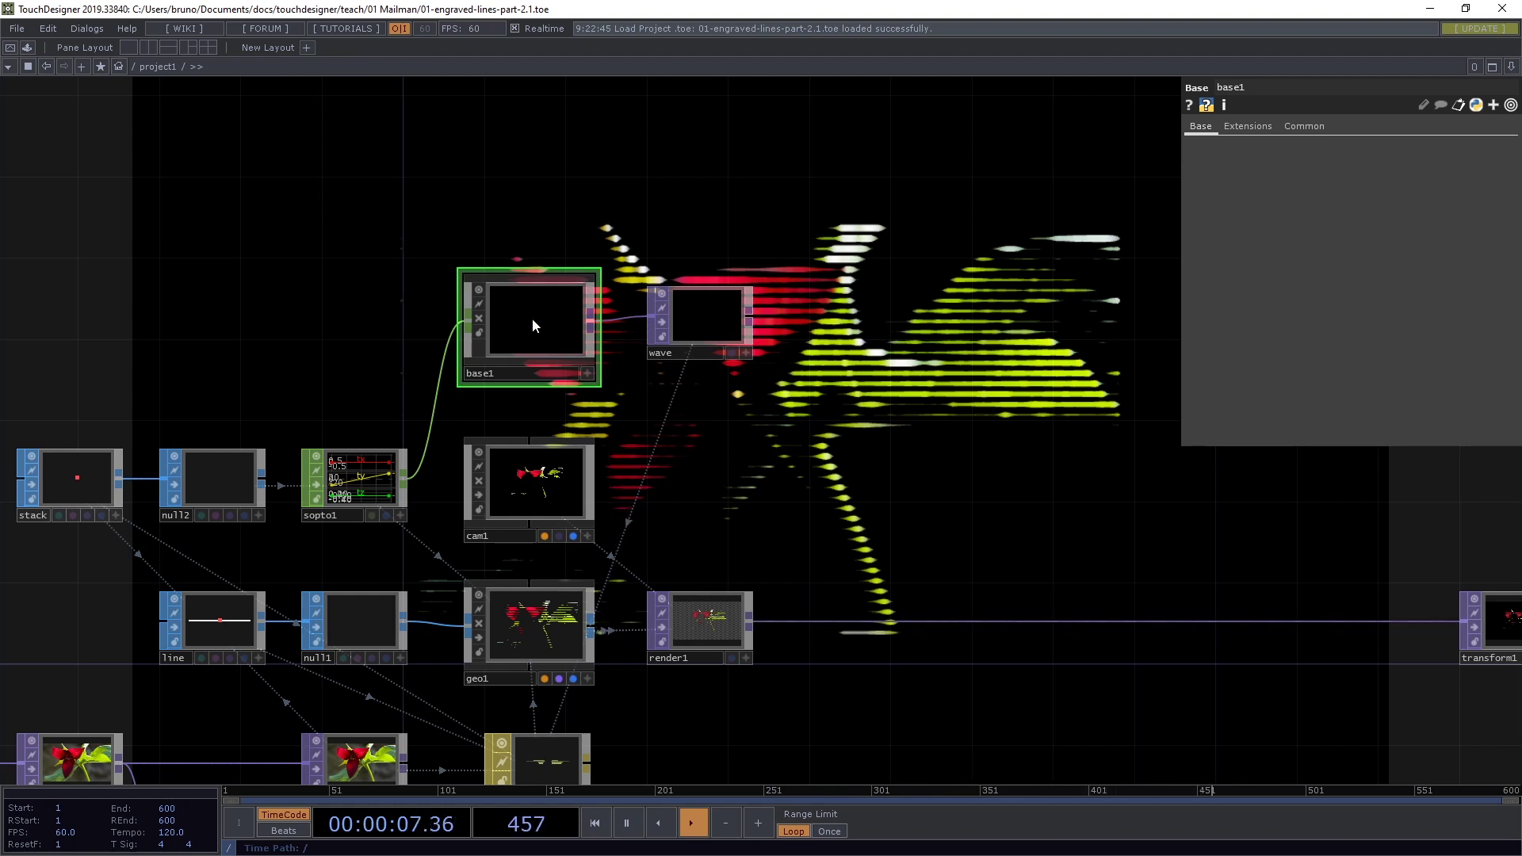
scroll(531, 318, "up", 2)
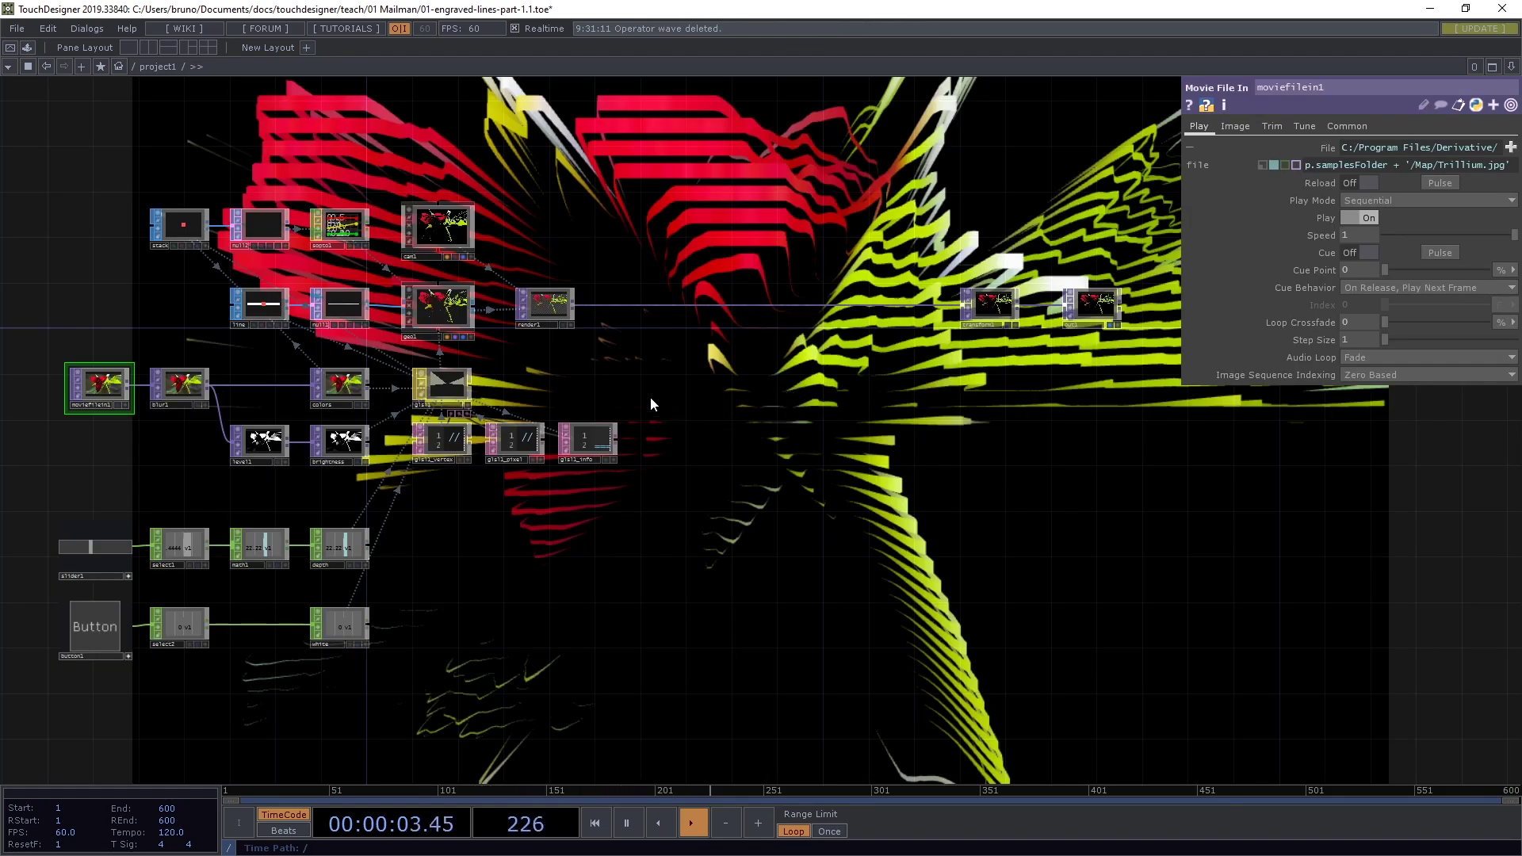
Add a Base COMP, base1, above the network and go inside it.
left_click_drag(641, 371, 854, 476)
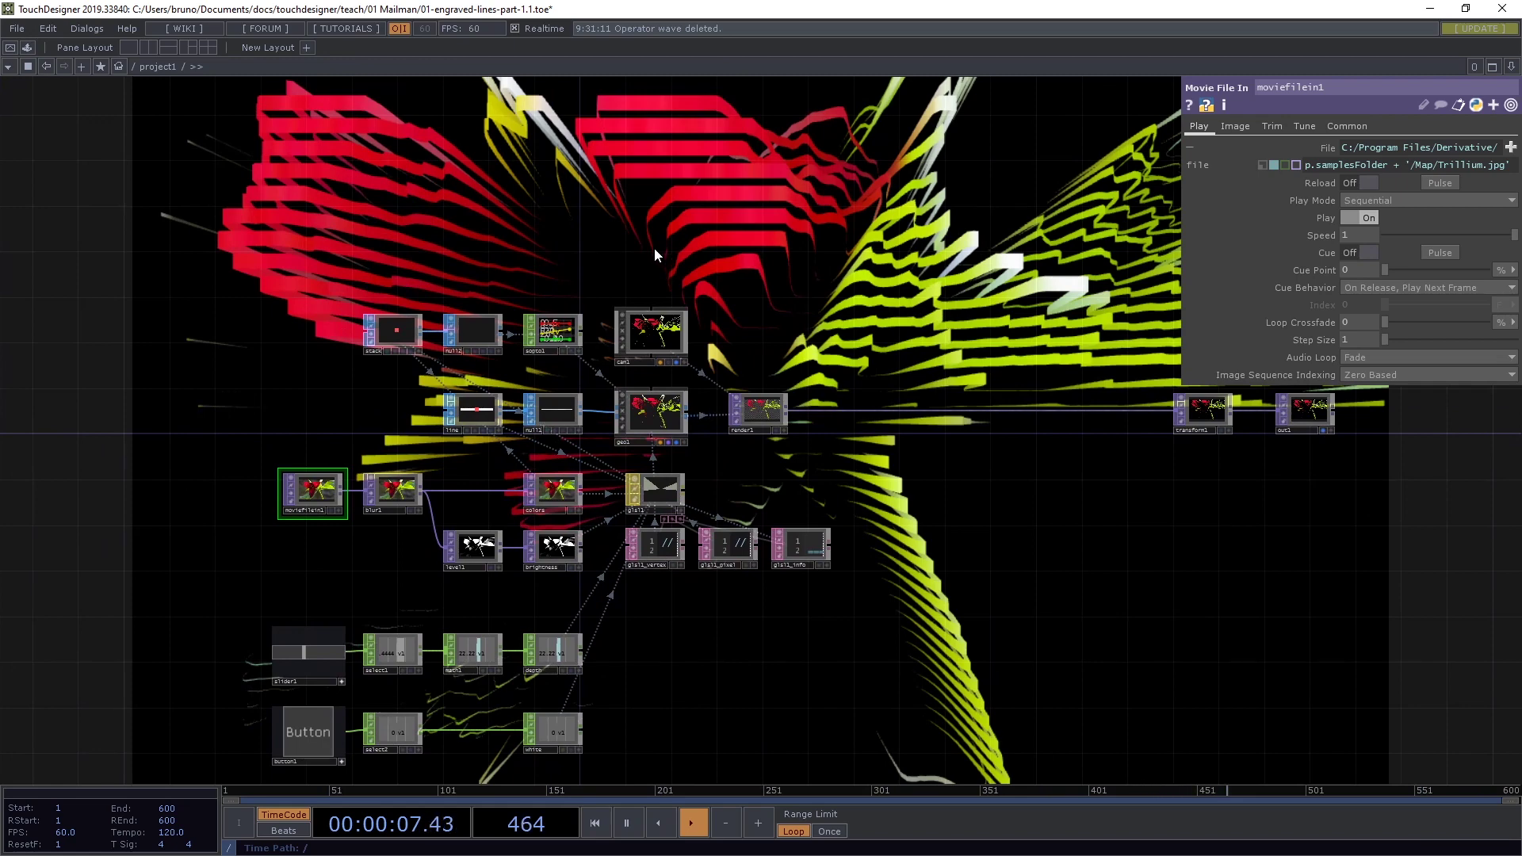
key("Tab")
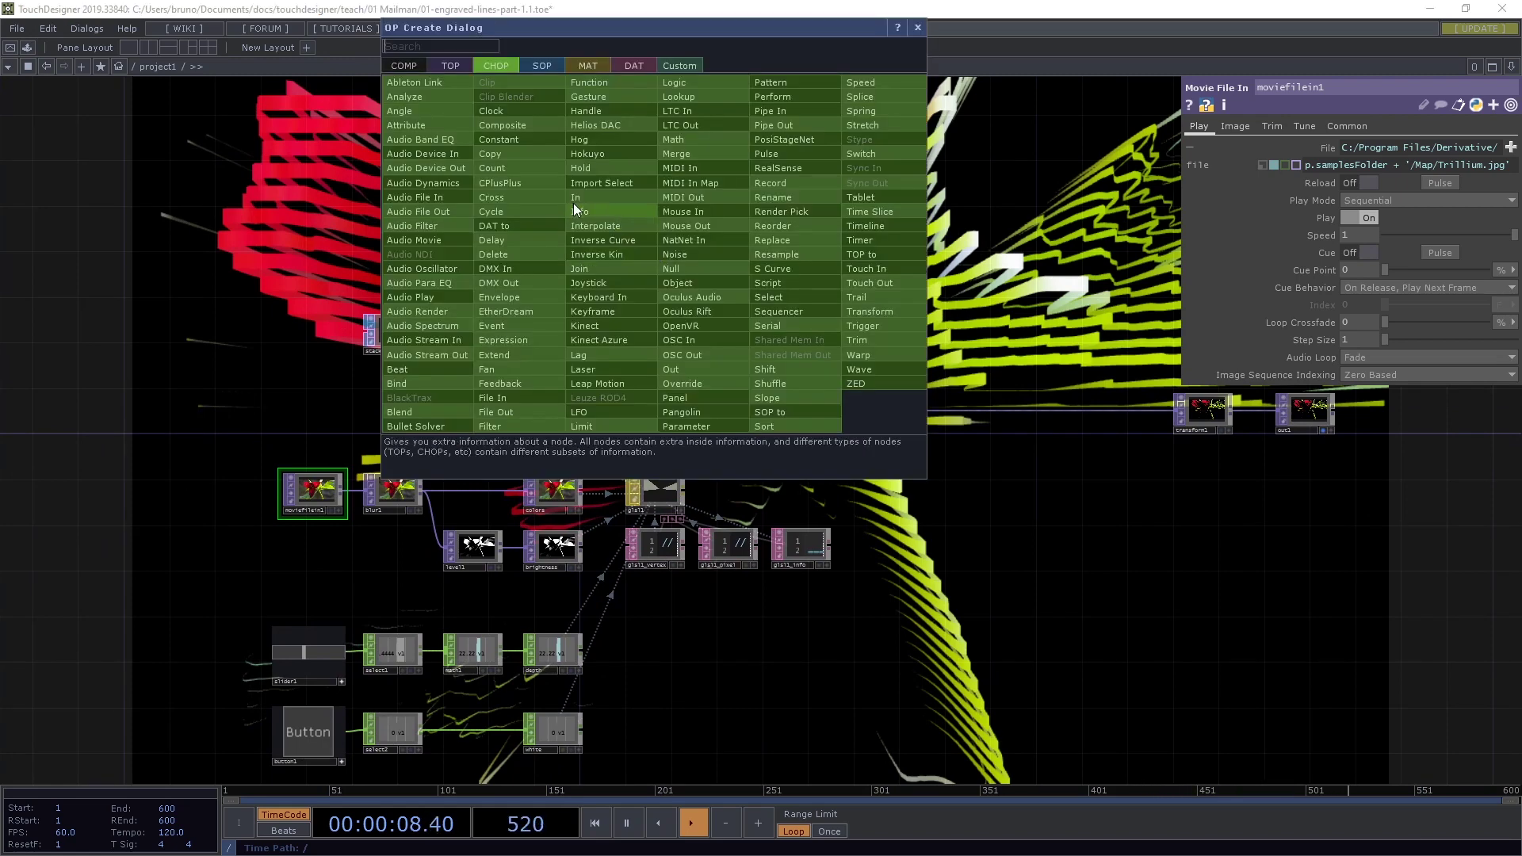
left_click(406, 64)
left_click(530, 99)
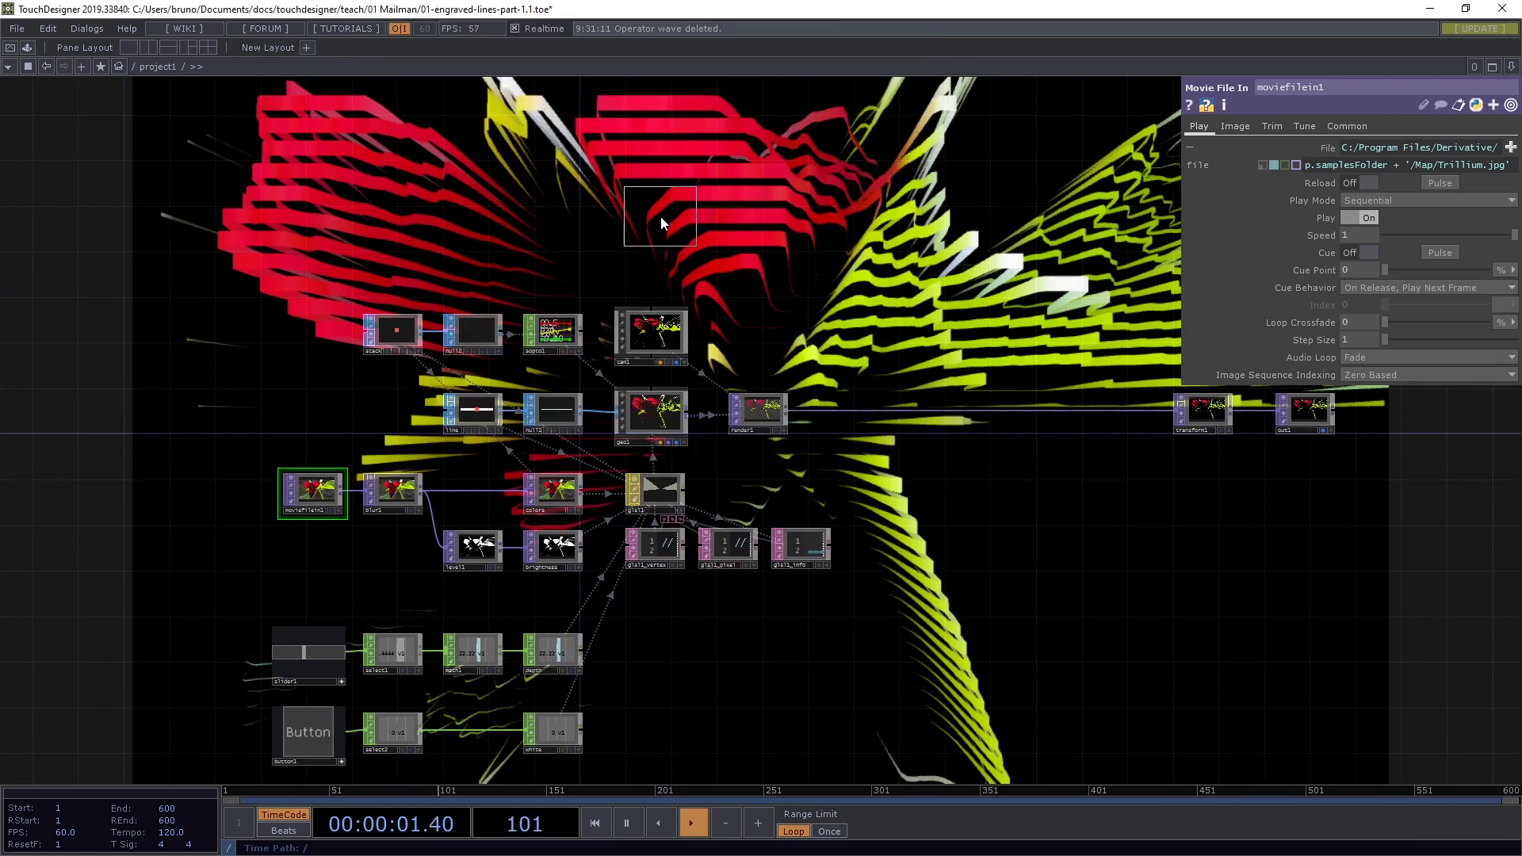
left_click(653, 249)
scroll(706, 255, "up", 5)
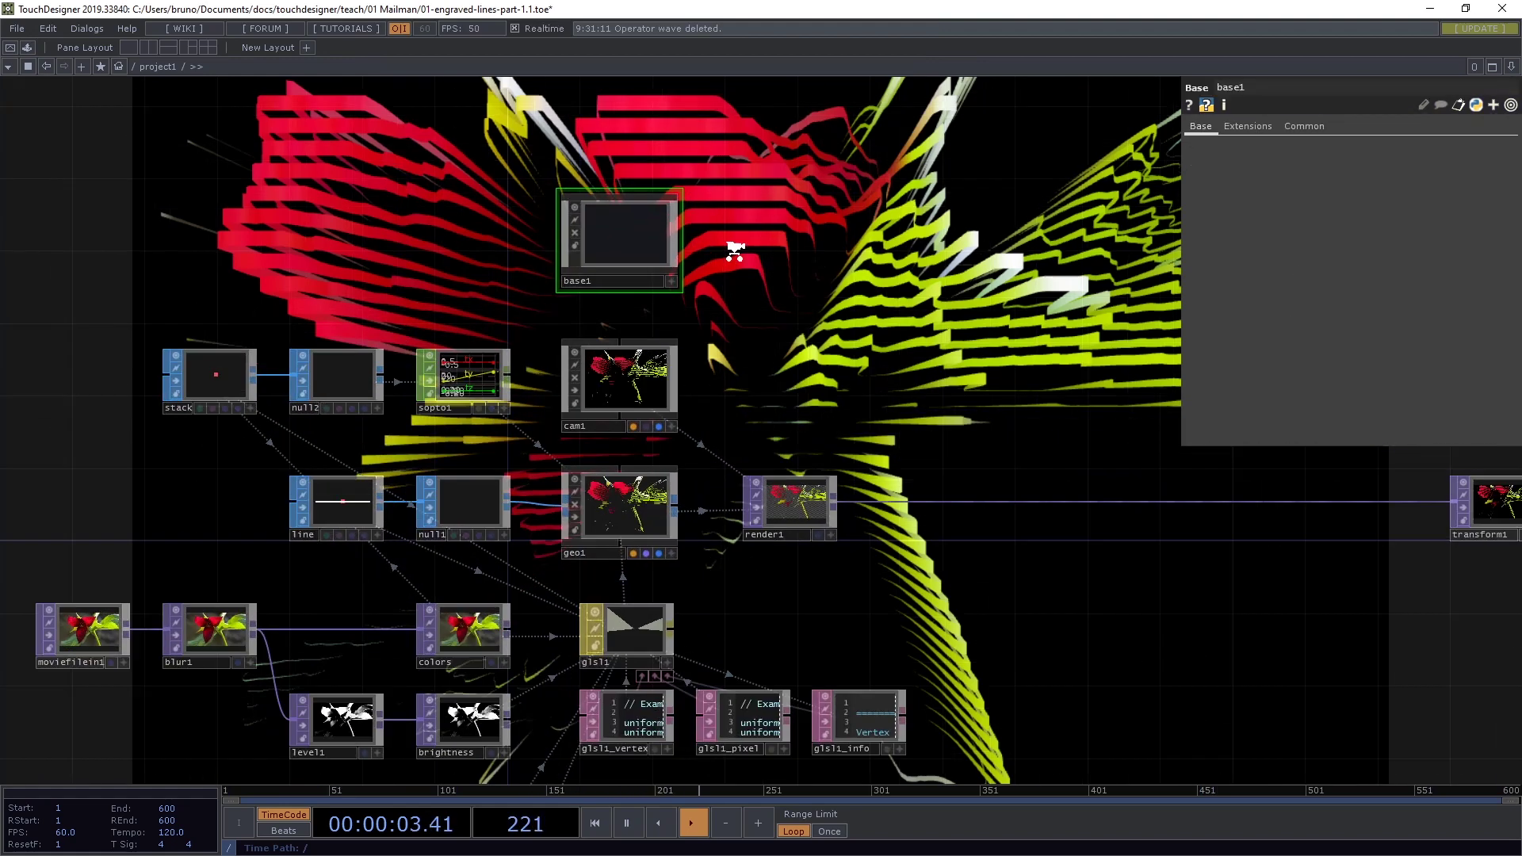
double_click(615, 233)
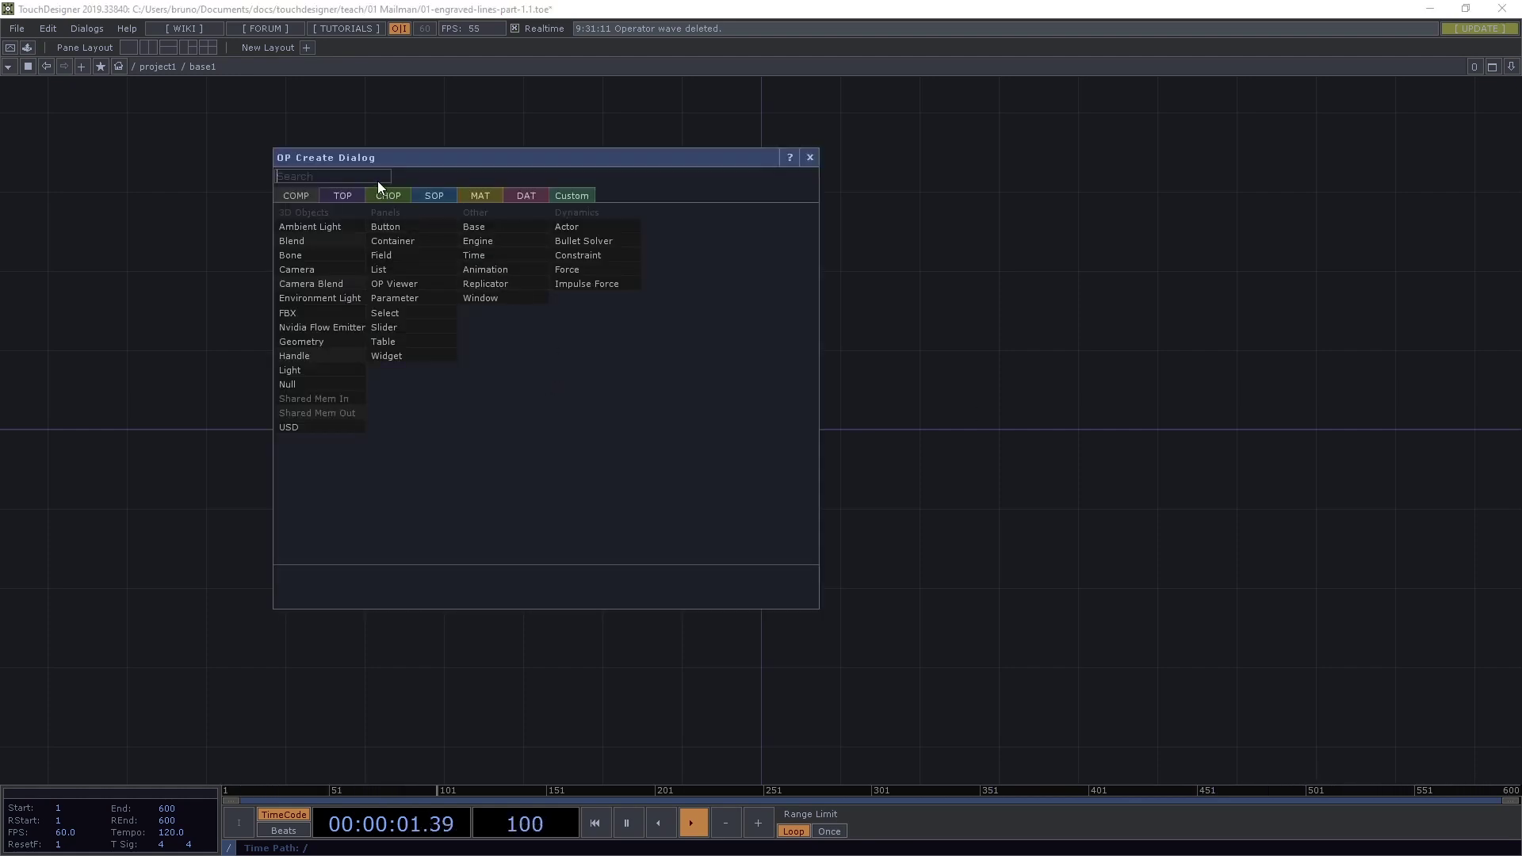
Inside base1, add an In CHOP (in1) and an Out TOP (out1).
left_click(385, 195)
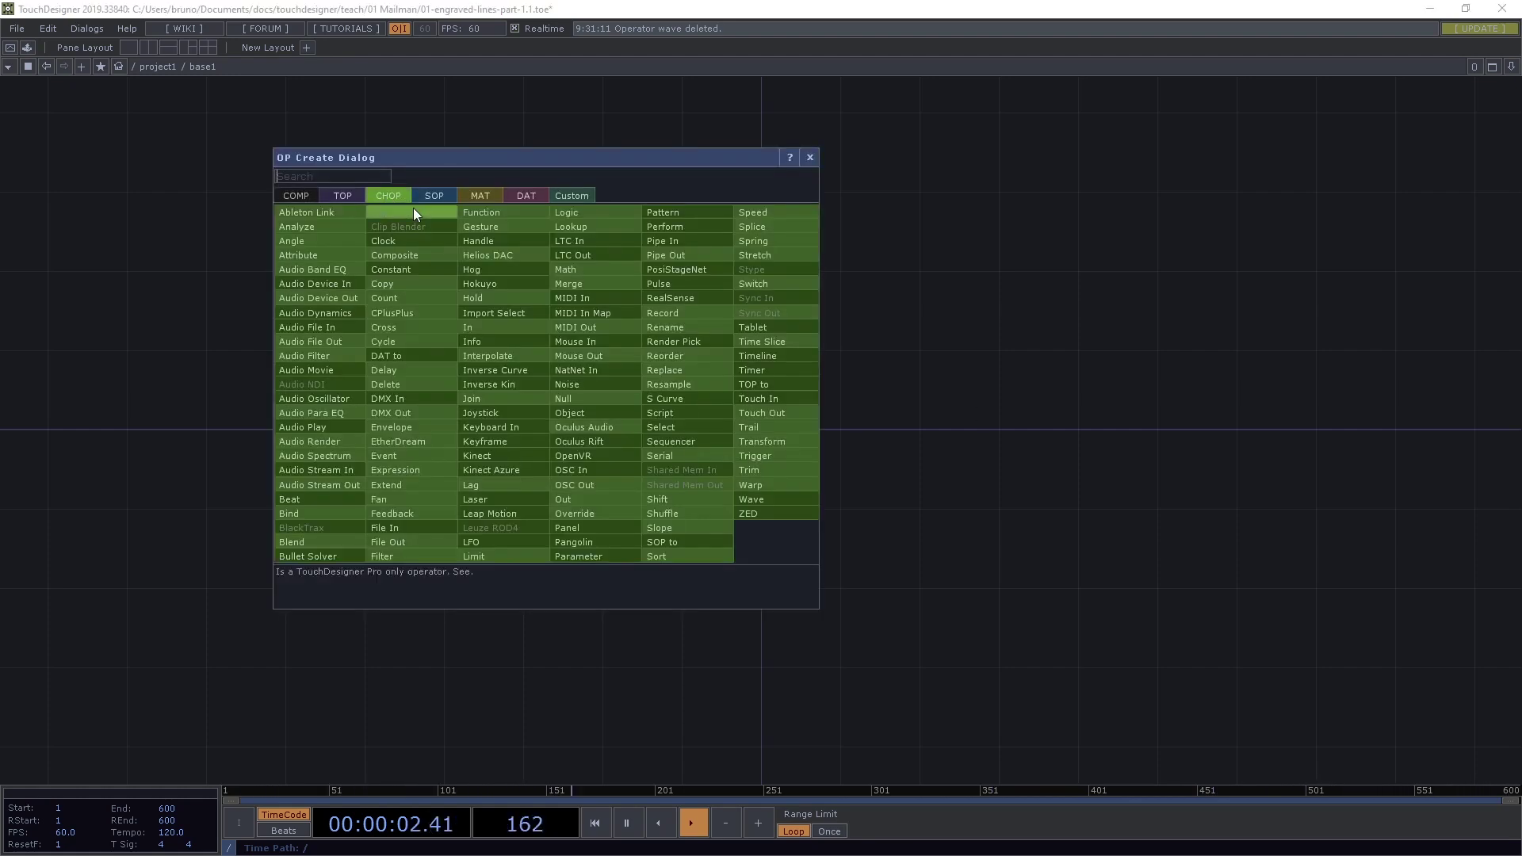
left_click(502, 326)
left_click(451, 392)
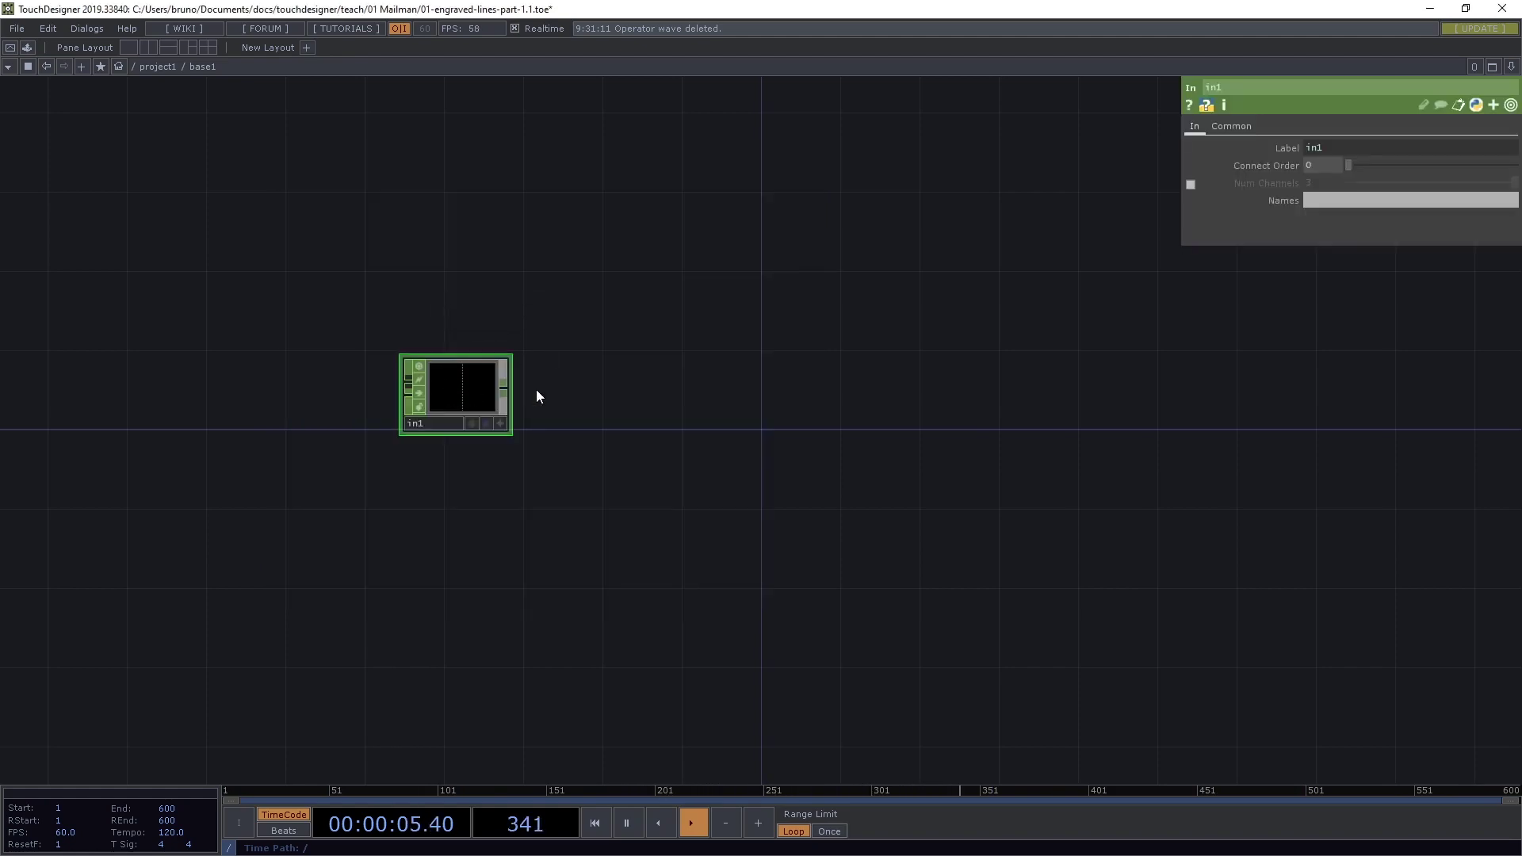
key("Tab")
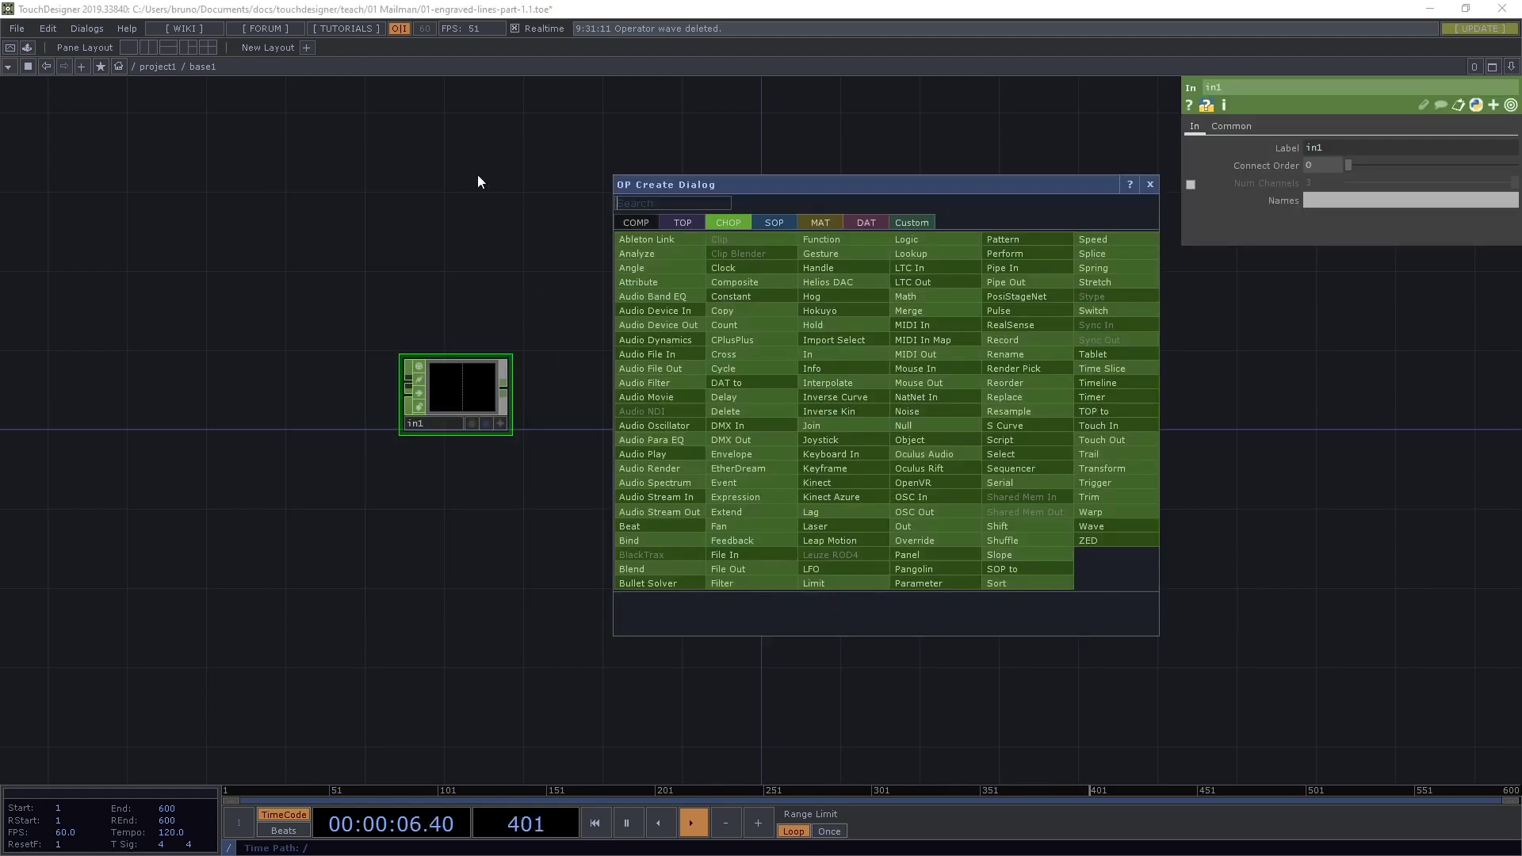
left_click(696, 225)
left_click(845, 480)
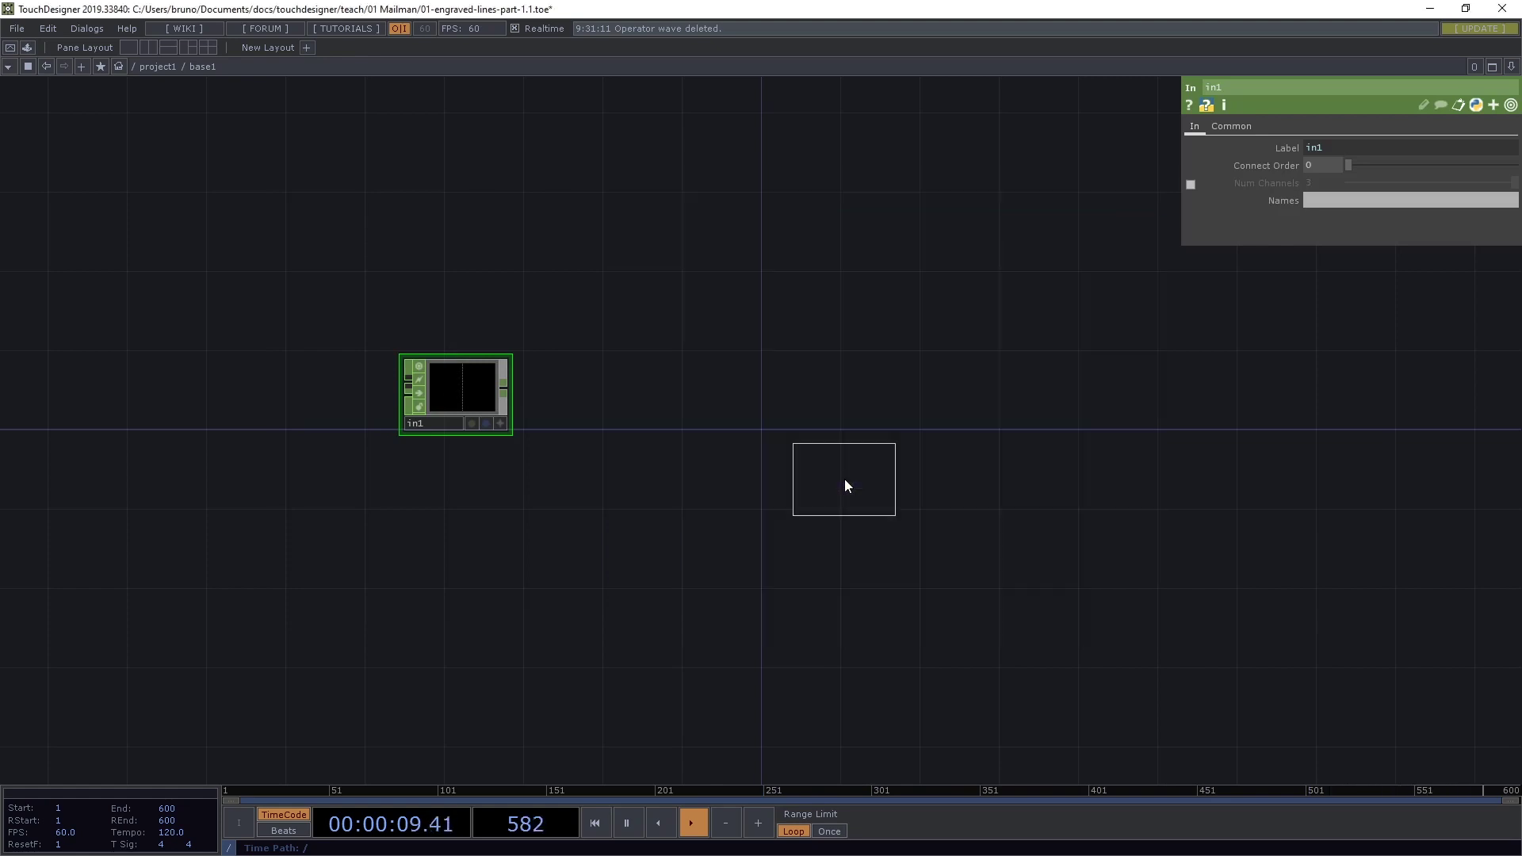
left_click(1014, 393)
Spread in1 to the left and out1 to the right, then return to the main network.
scroll(880, 326, "down", 5)
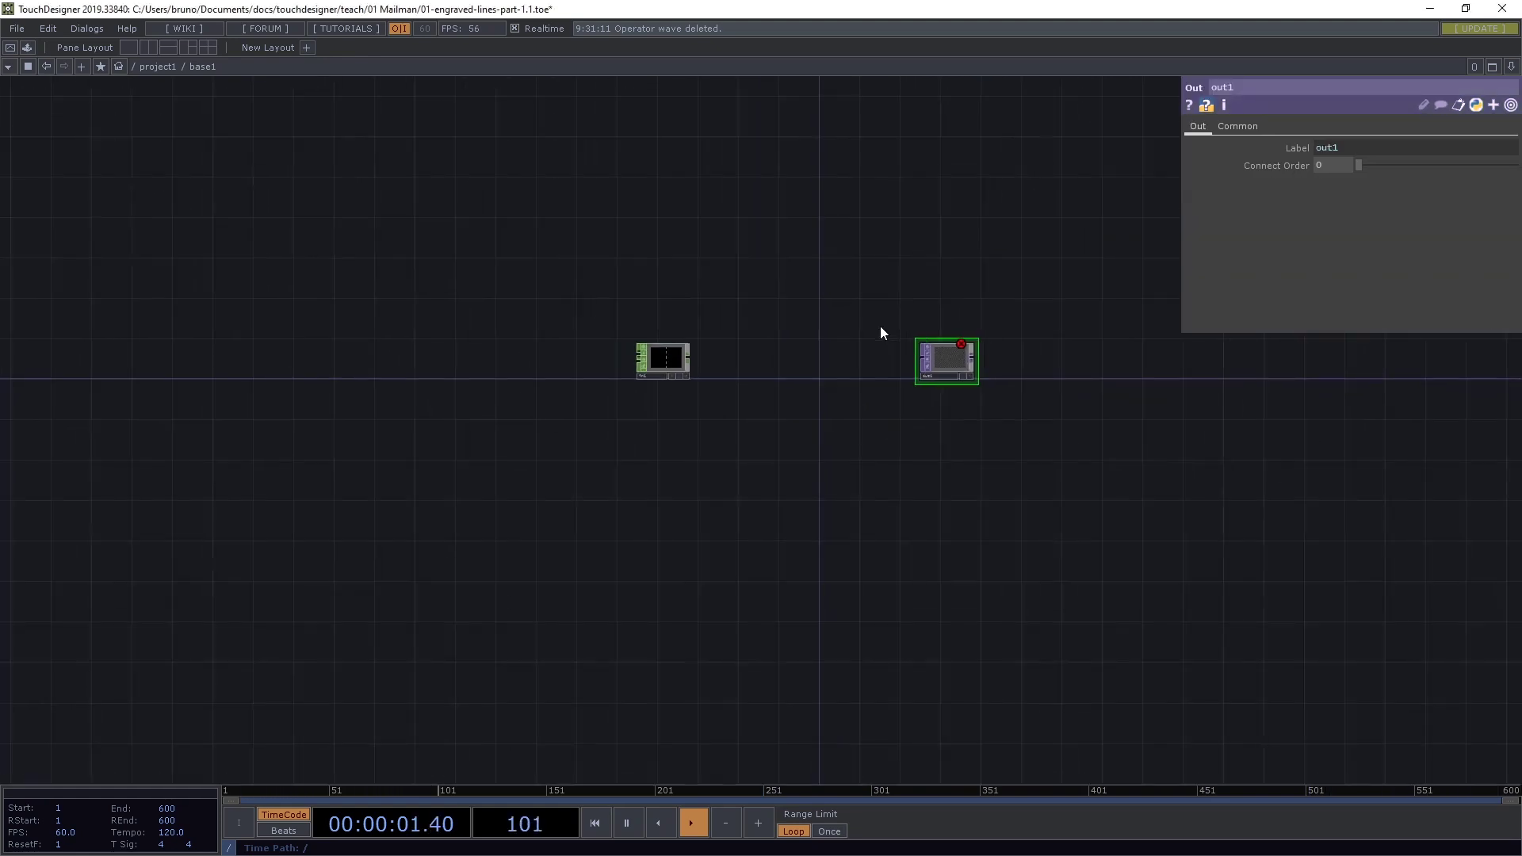
left_click_drag(824, 286, 710, 363)
left_click_drag(809, 434, 1024, 427)
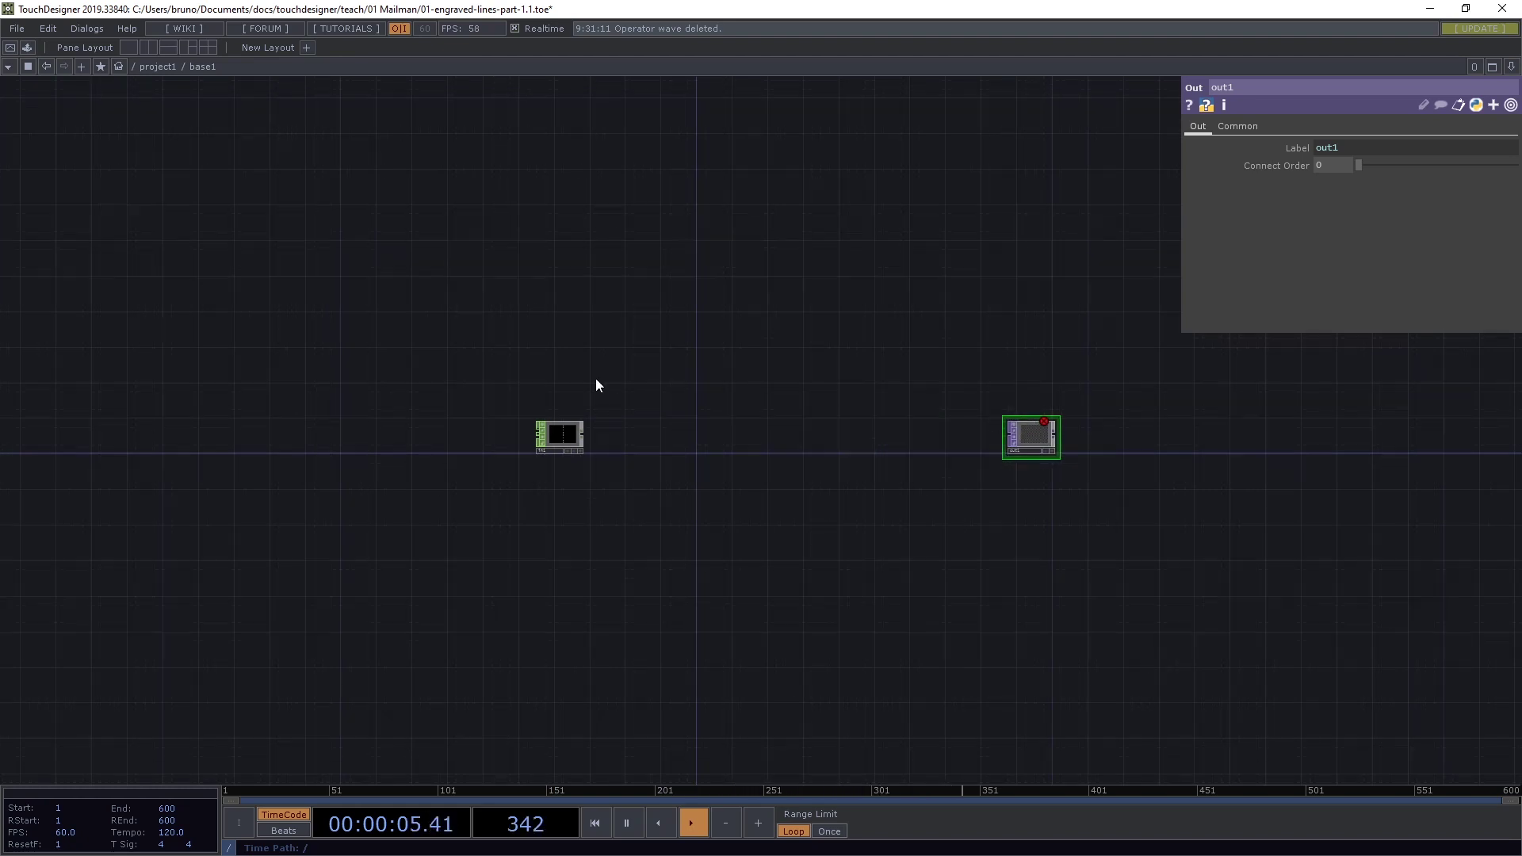
left_click_drag(564, 433, 368, 433)
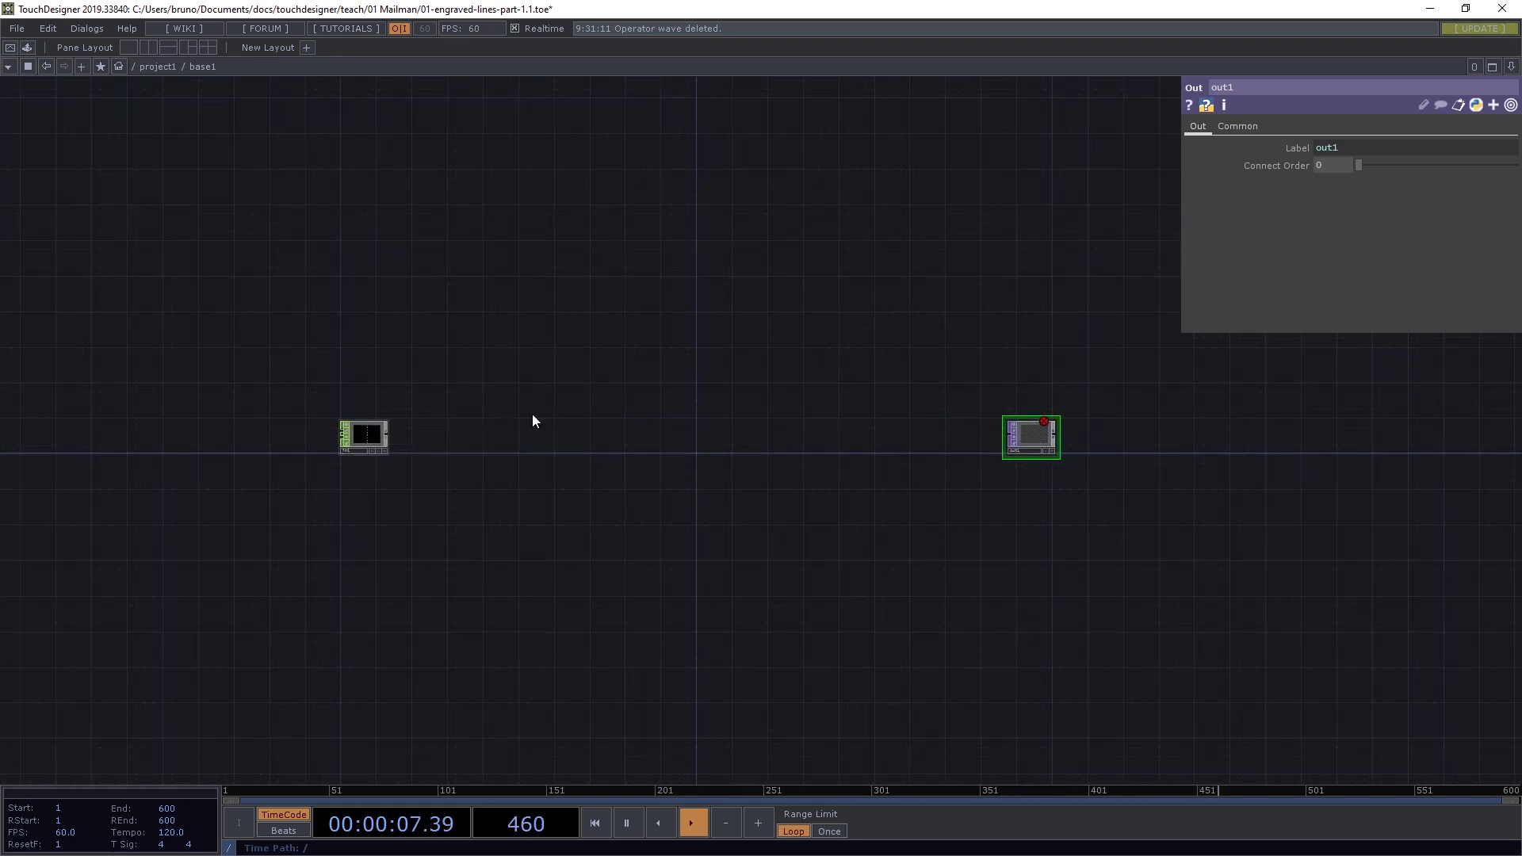
key("u")
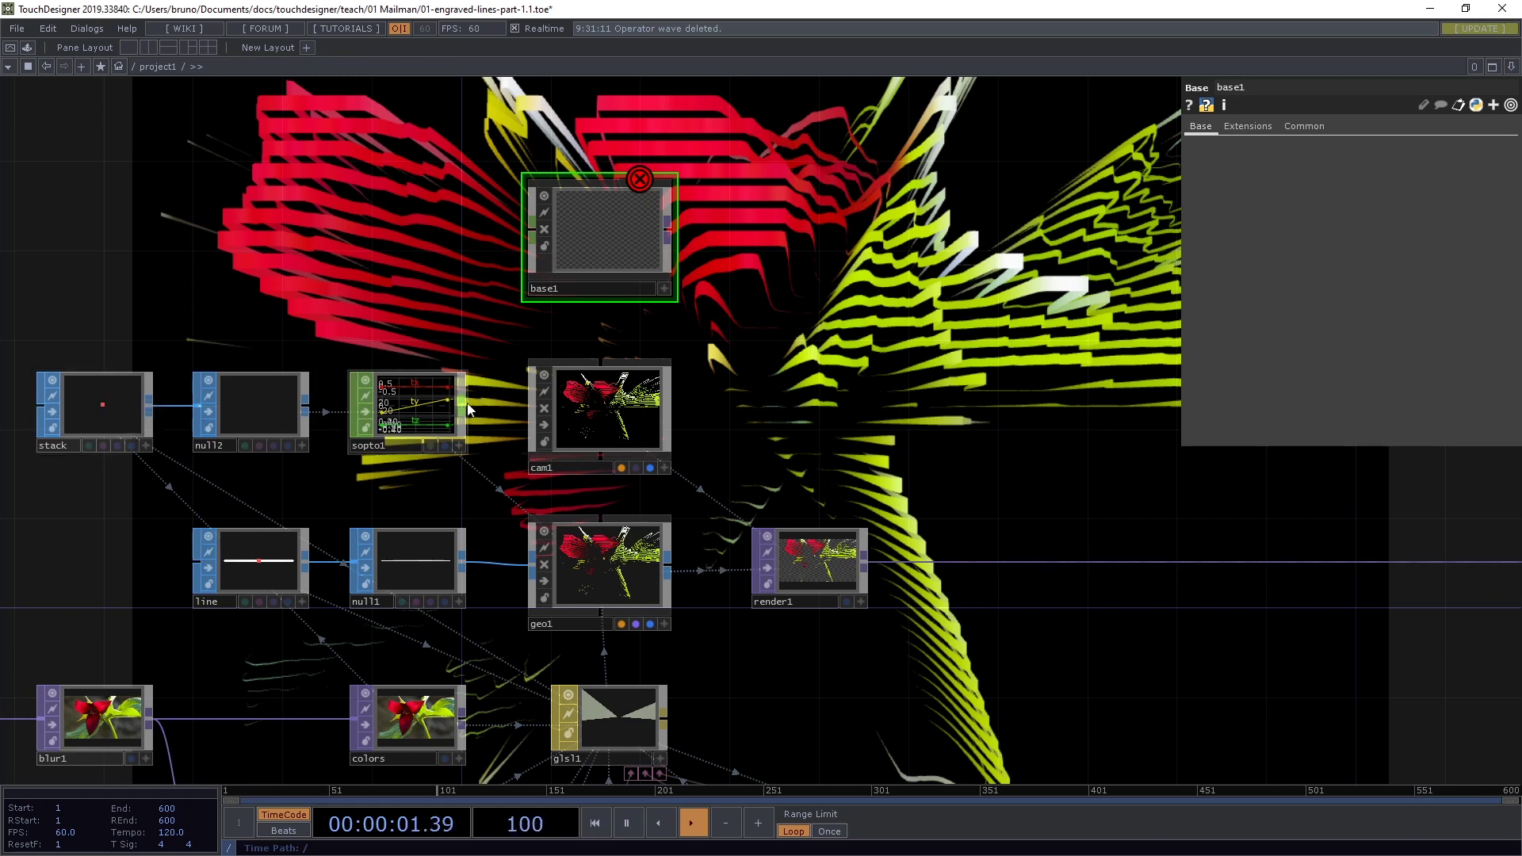
Wire sopto1 into base1 and feed base1's output into a new Null renamed wave.
left_click_drag(462, 400, 773, 250)
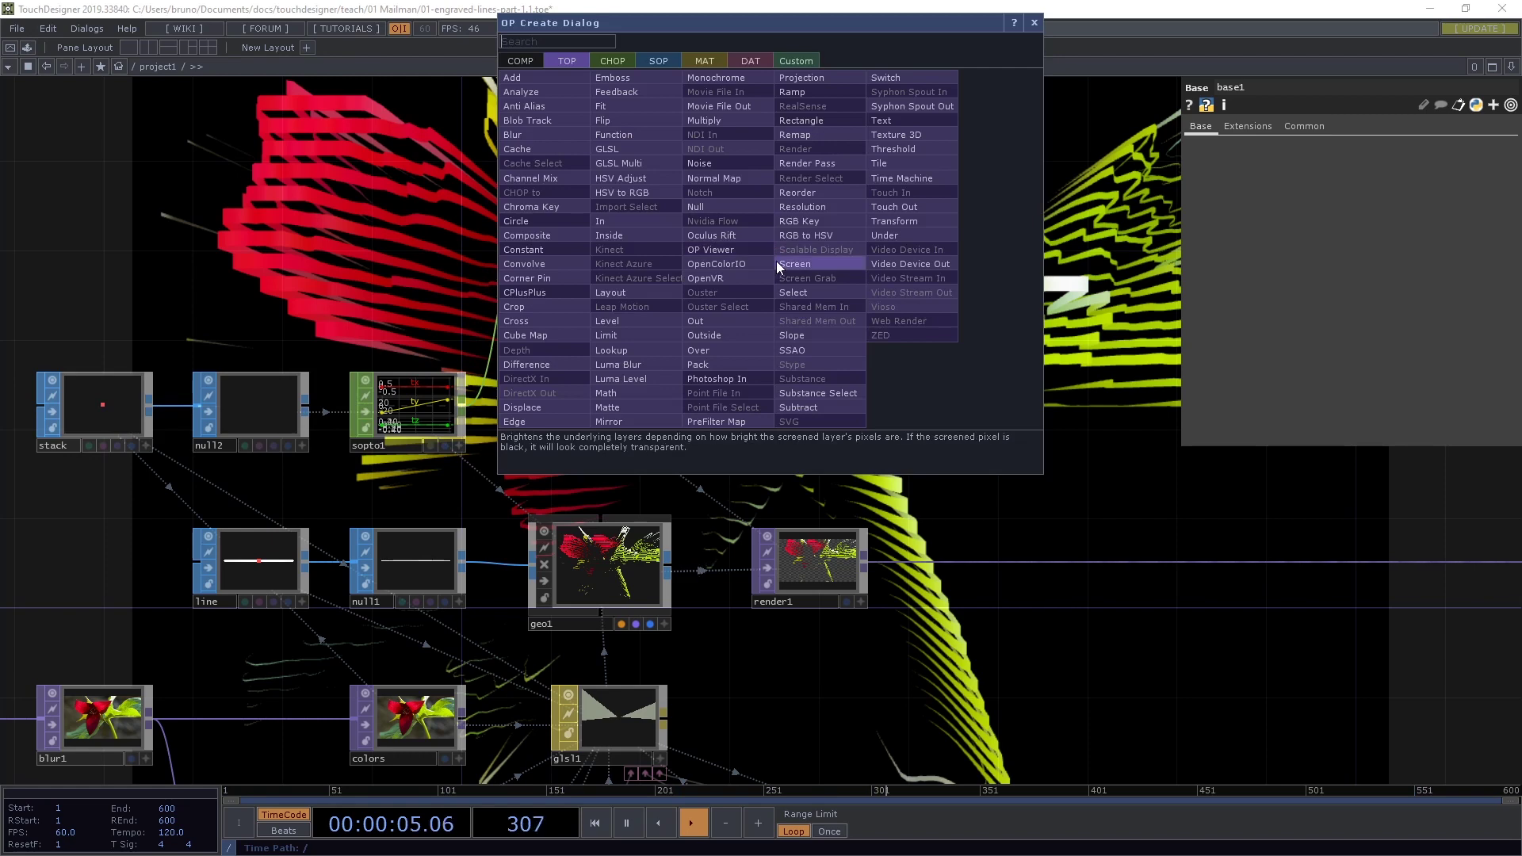
left_click(710, 211)
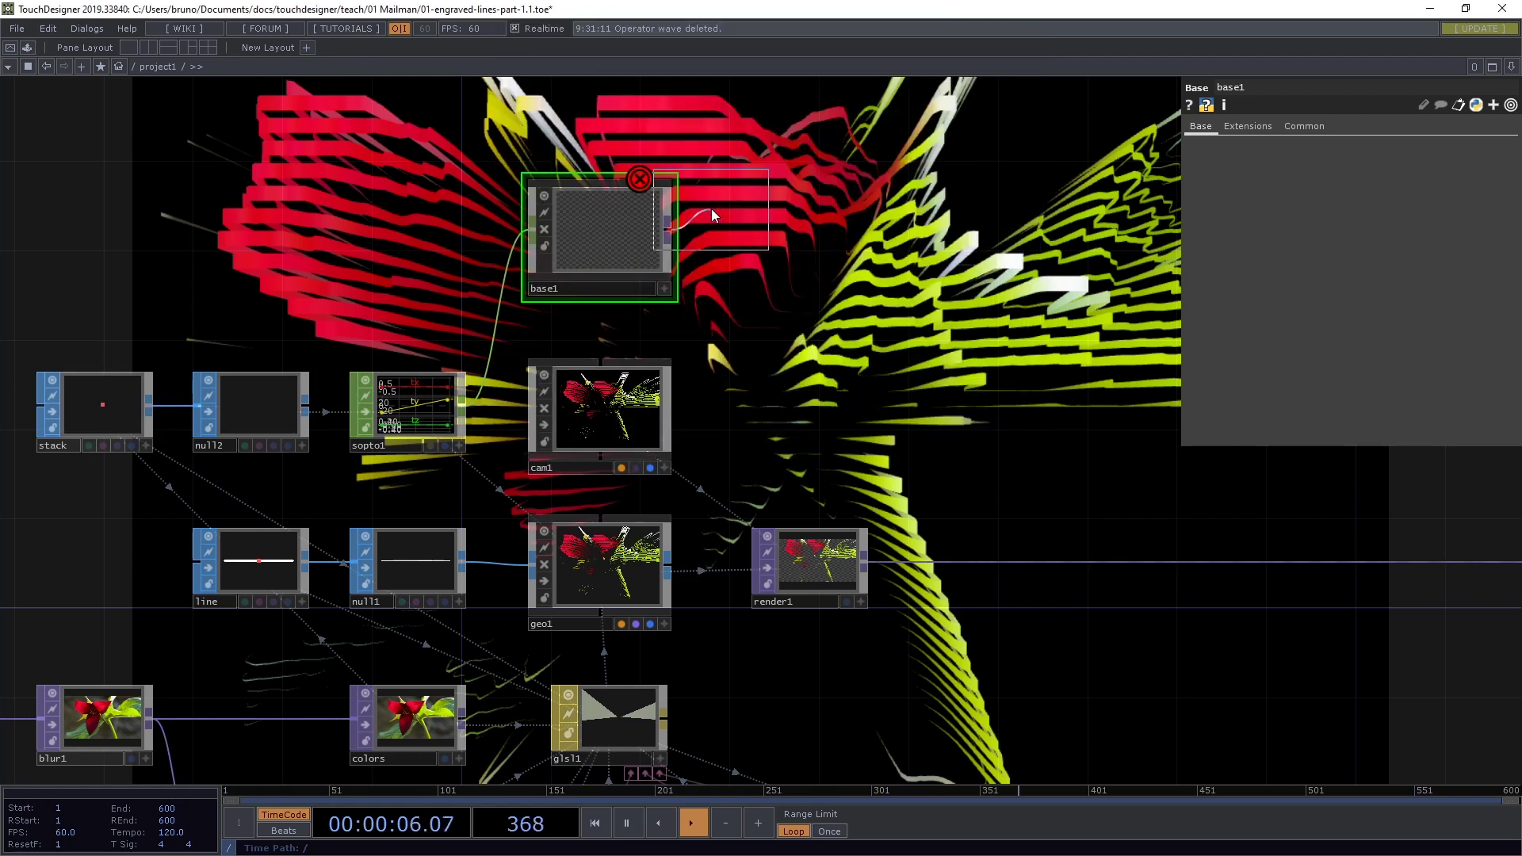
left_click(806, 256)
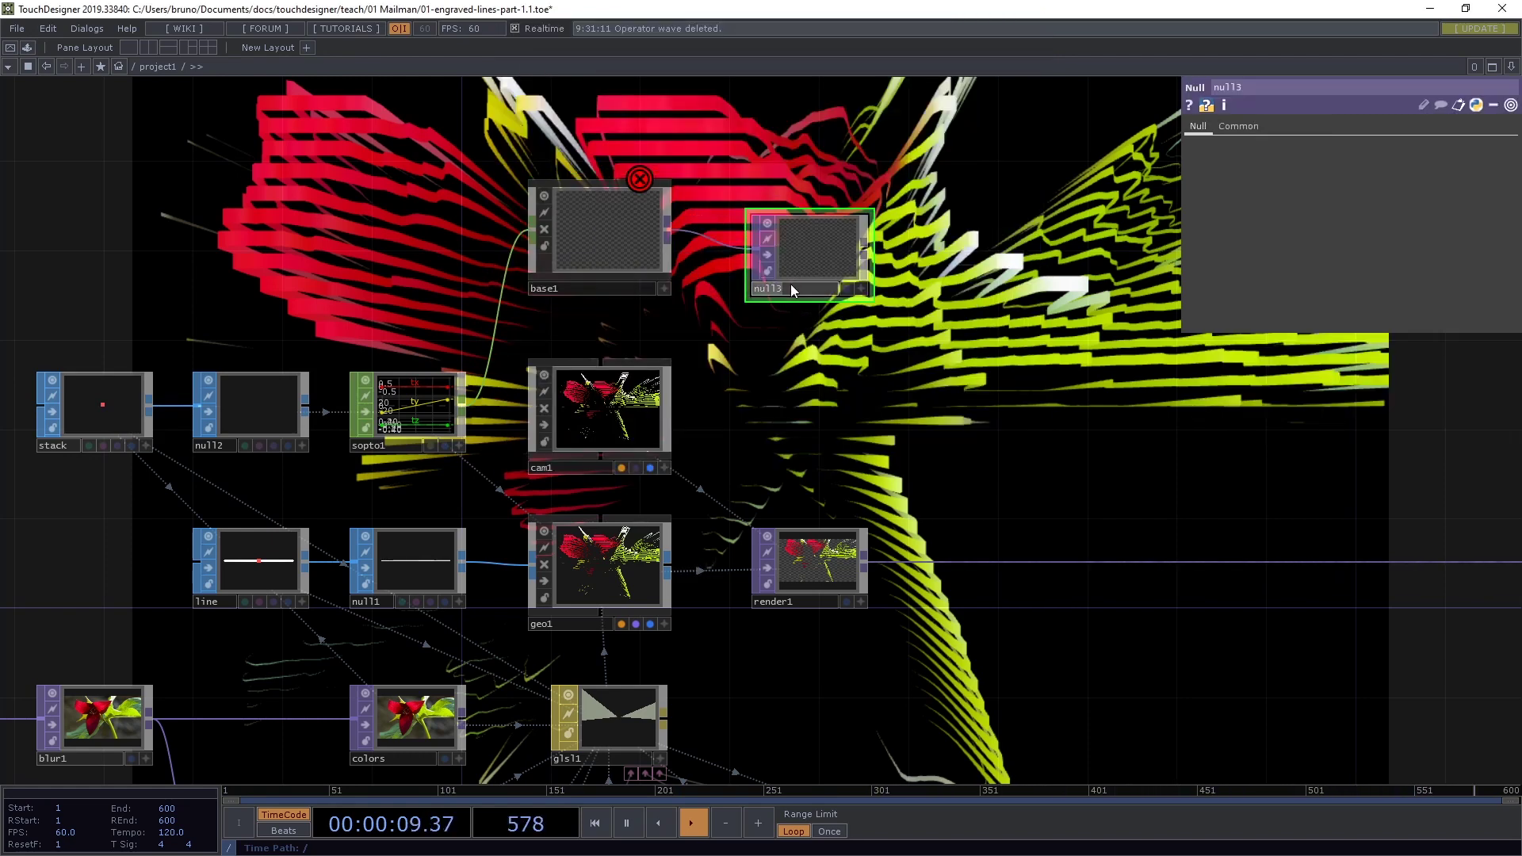
key("Return")
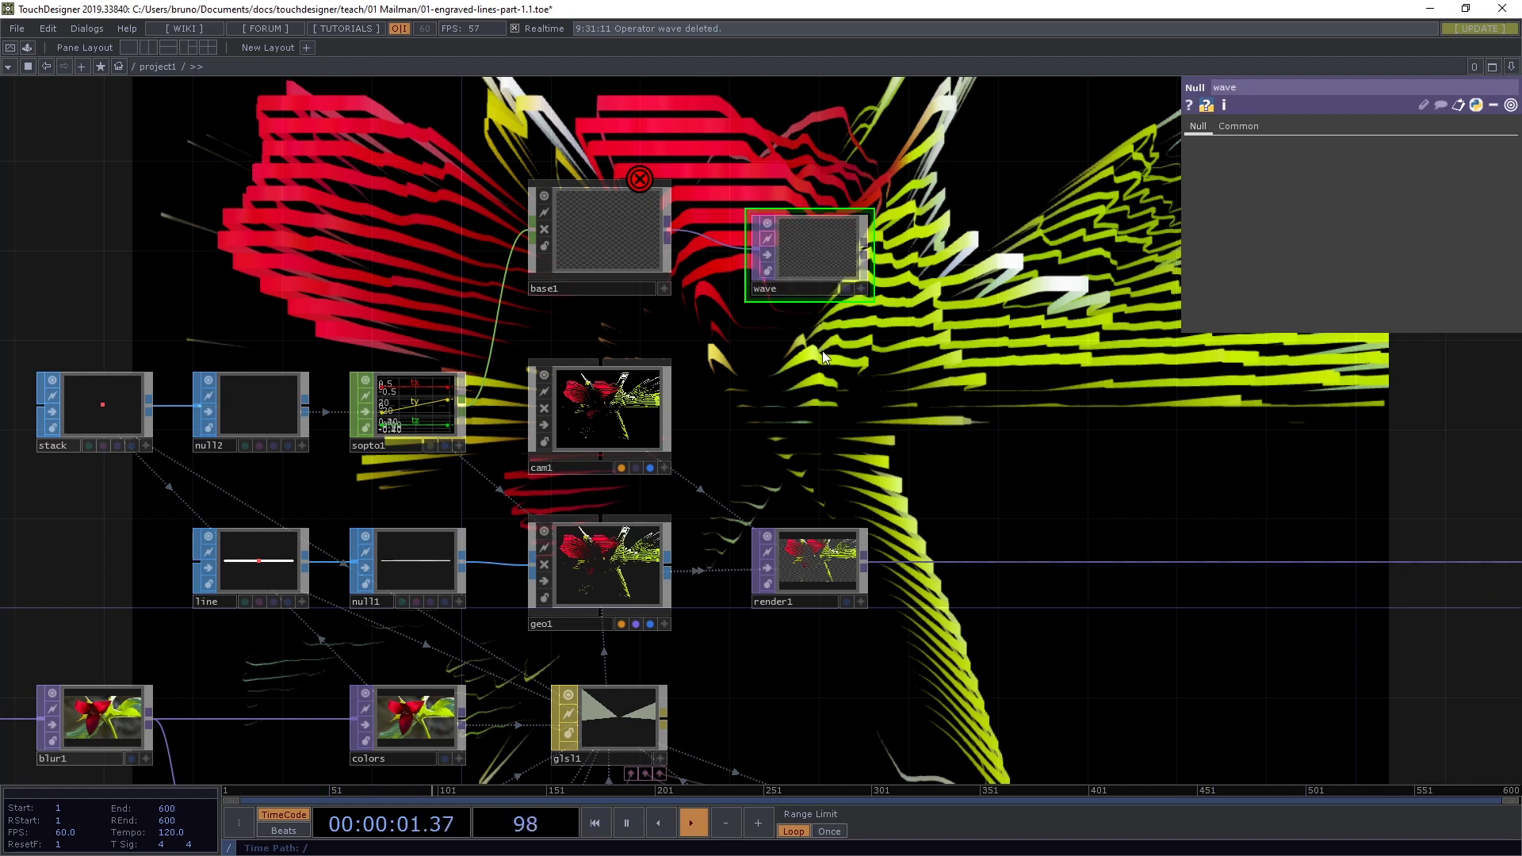
Inside base1, add a Select CHOP after in1 that keeps only the ty channel.
double_click(606, 249)
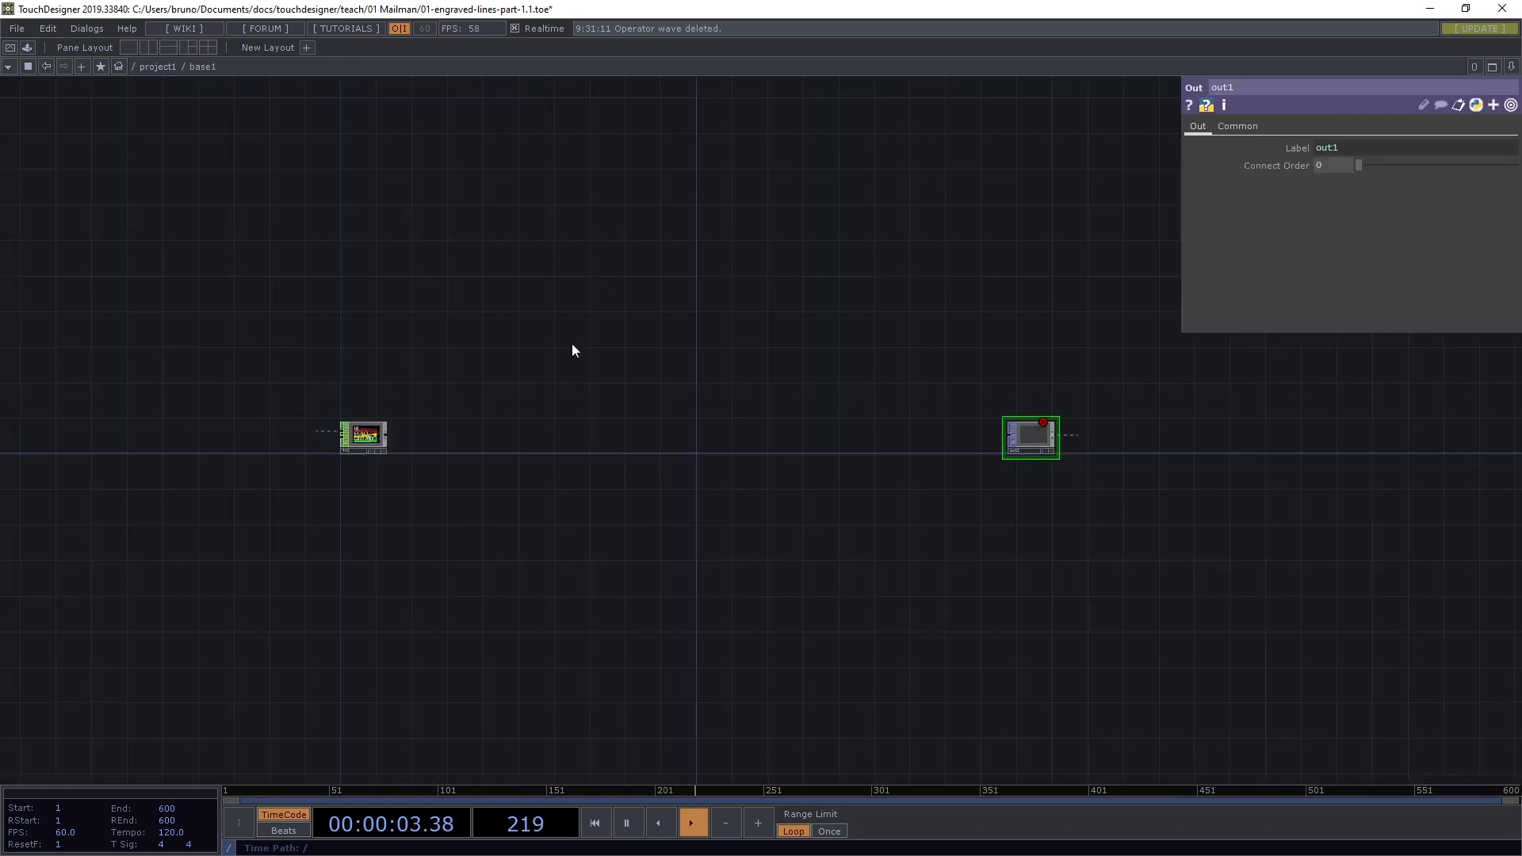
scroll(485, 414, "up", 2)
scroll(486, 414, "up", 3)
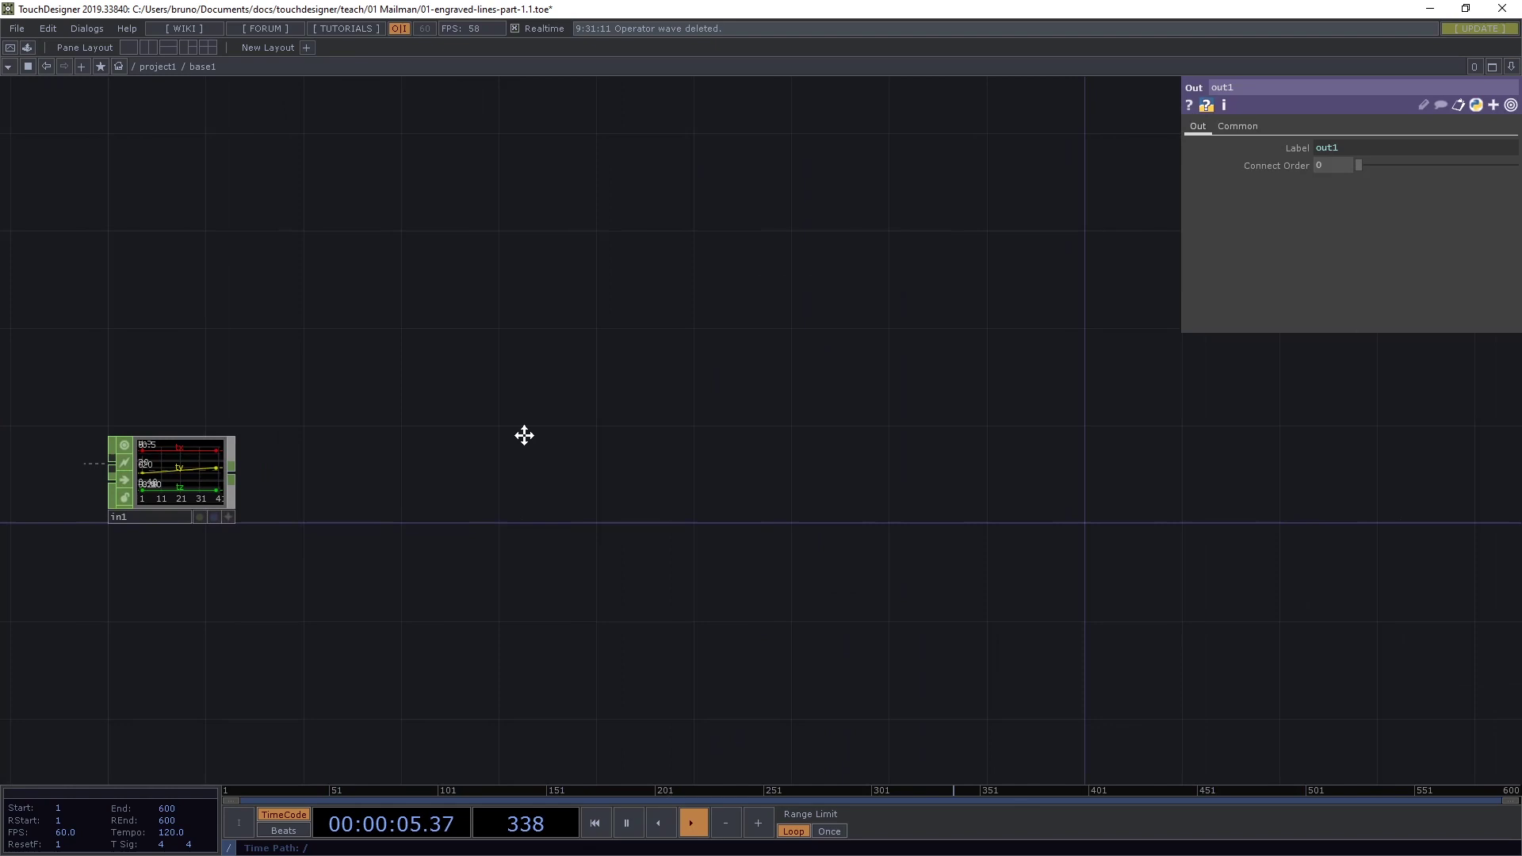
left_click_drag(523, 435, 585, 401)
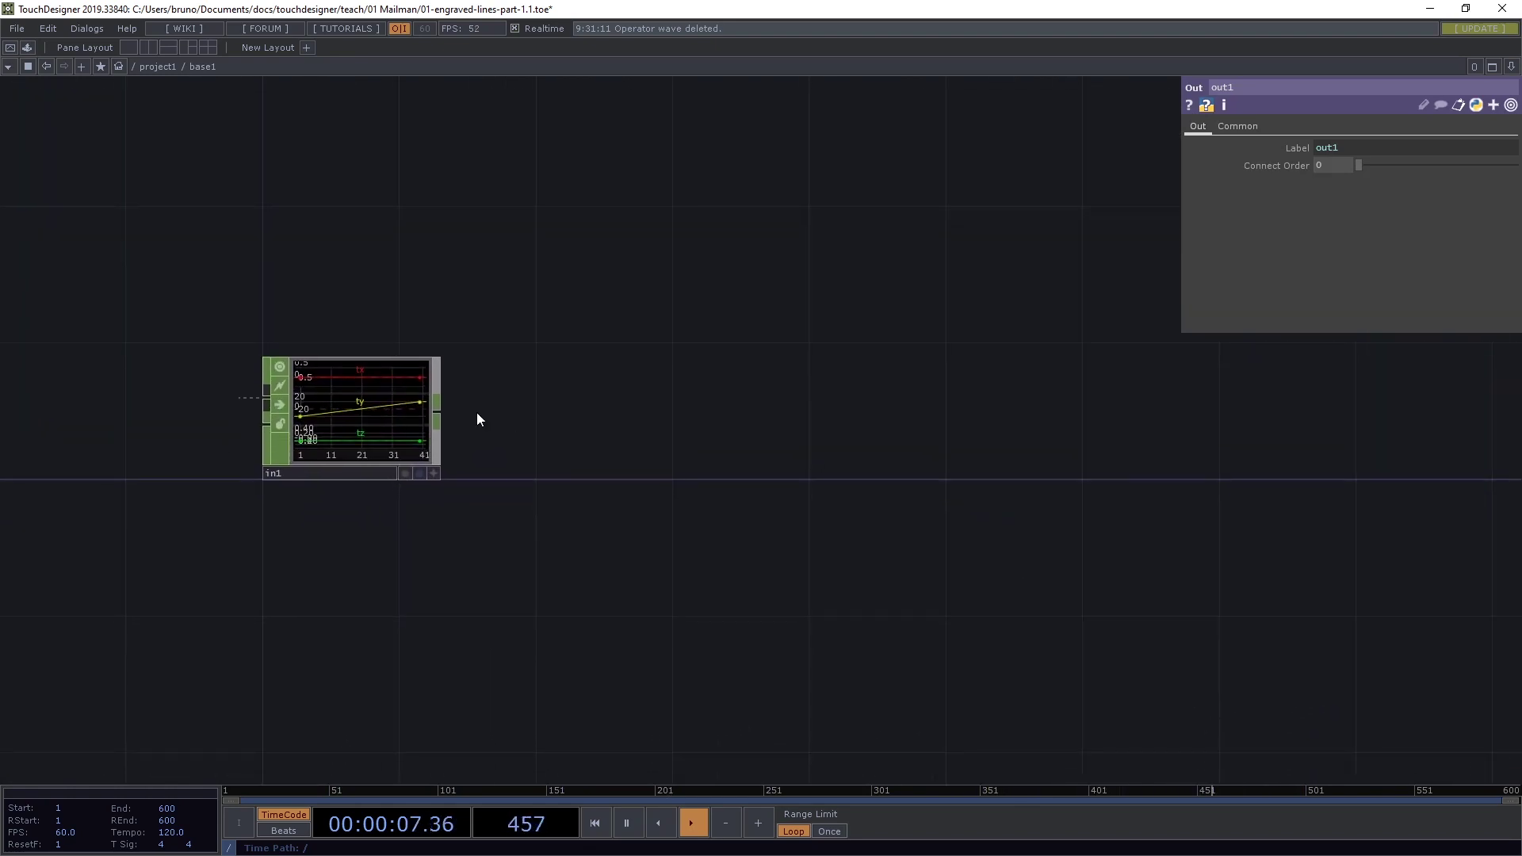
left_click(436, 417)
left_click(545, 412)
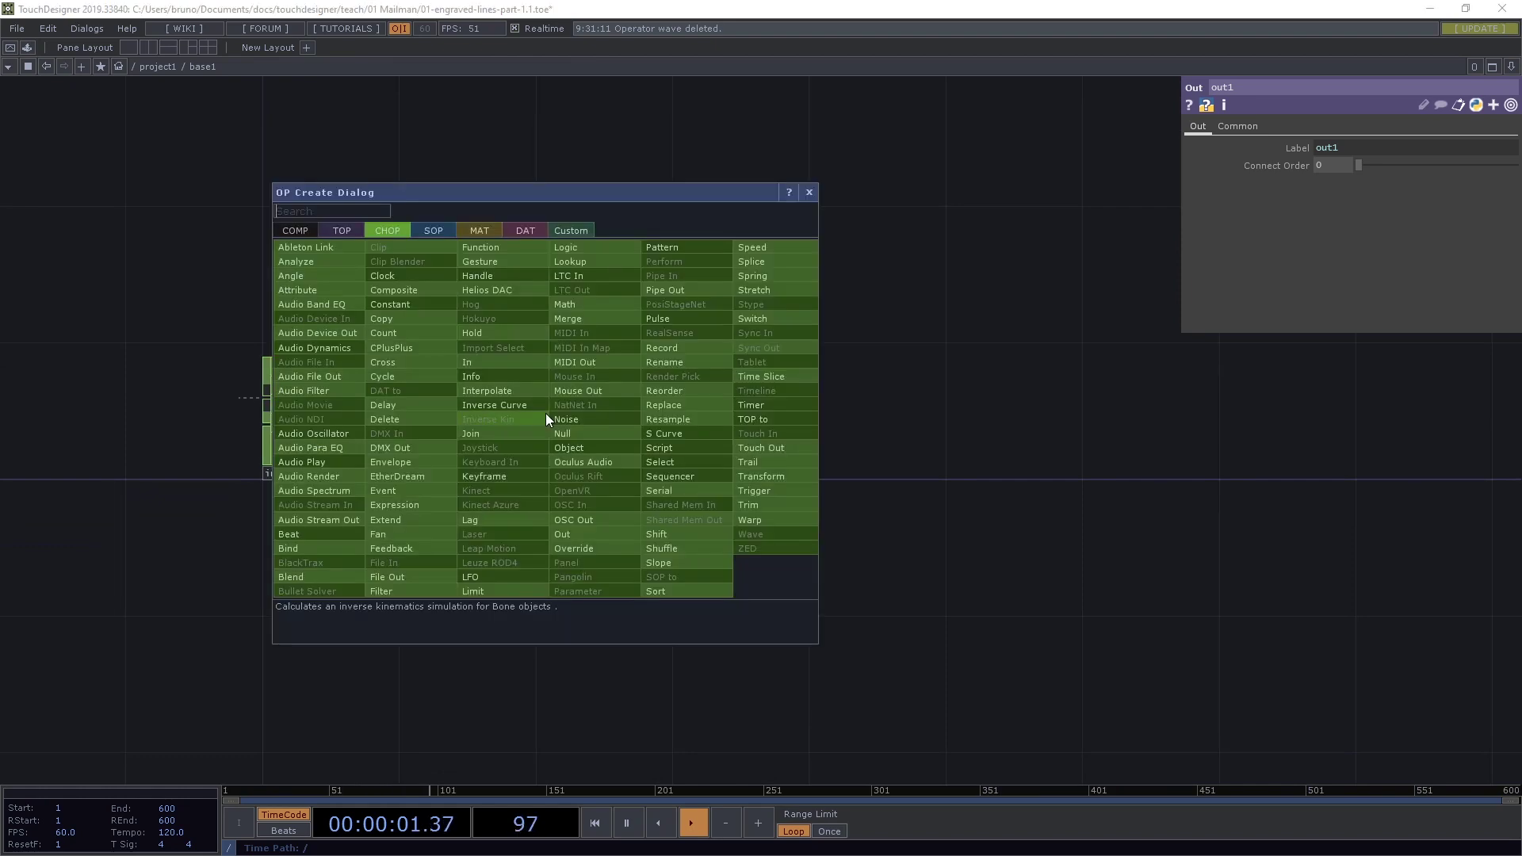
type("select")
key("Return")
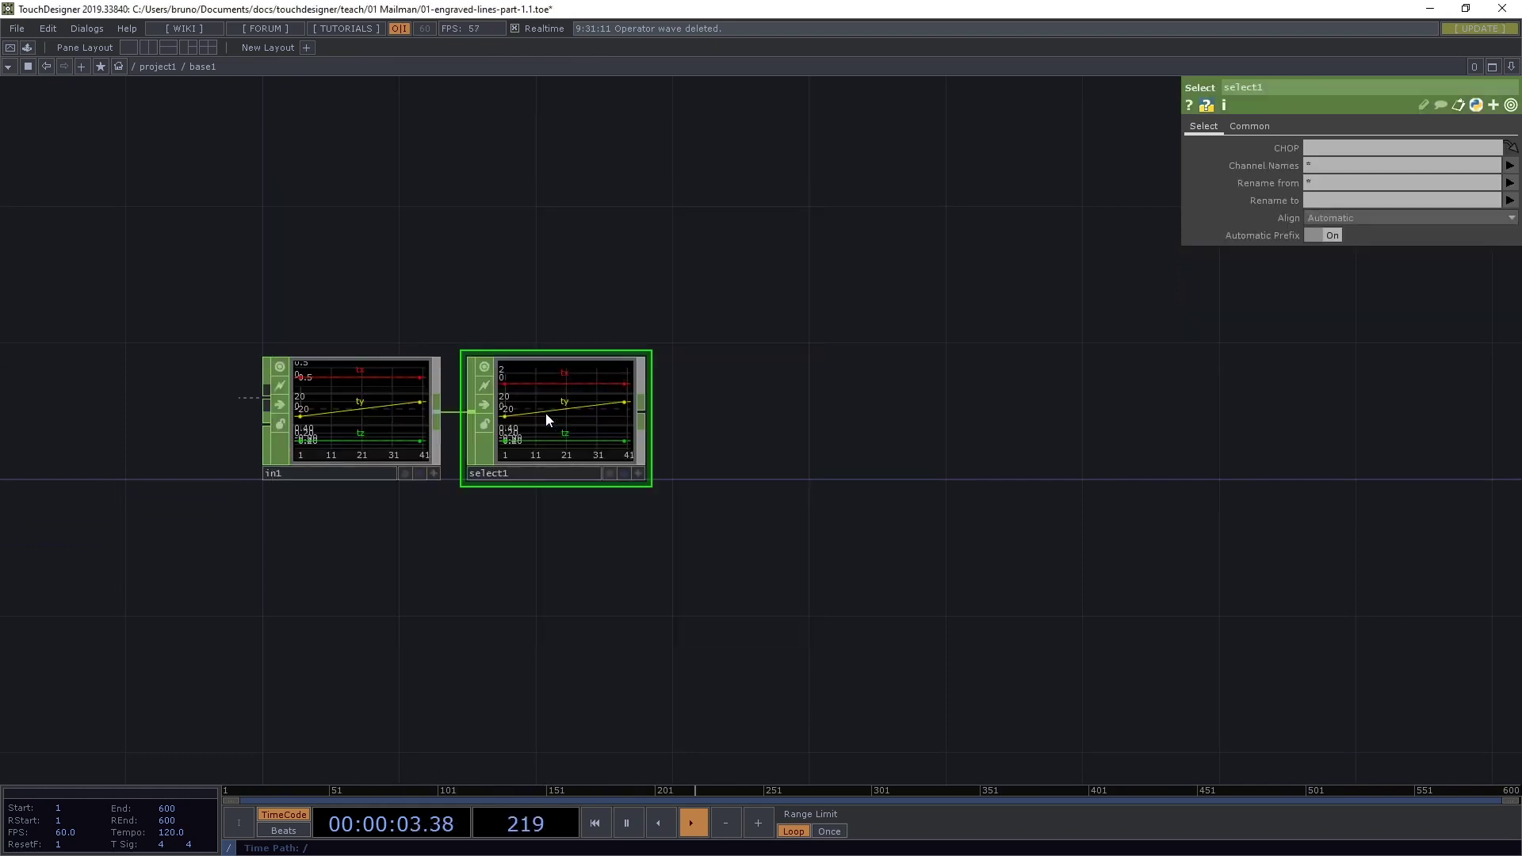
left_click(545, 413)
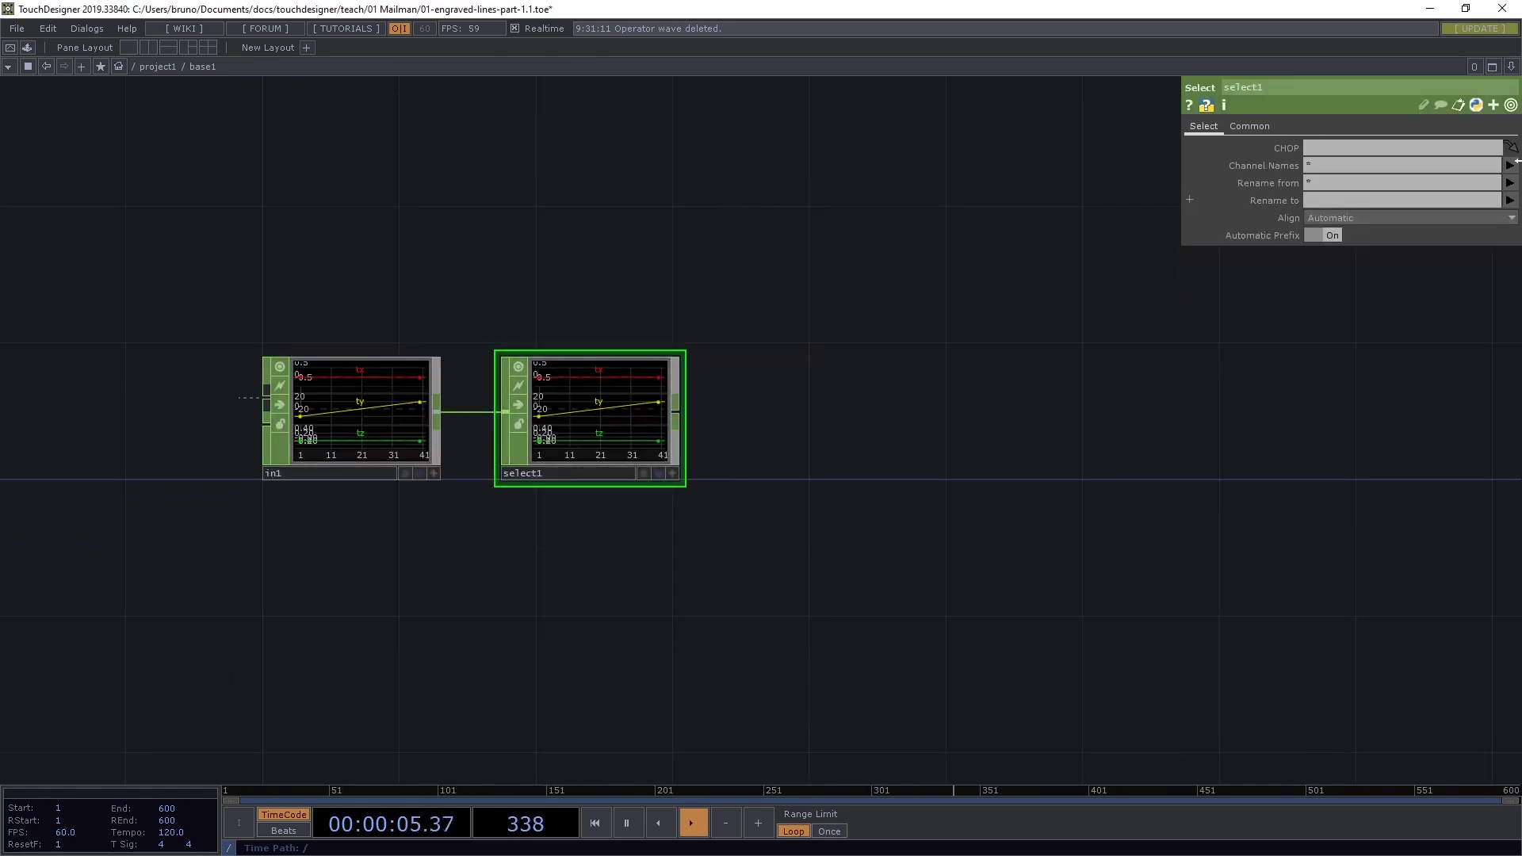
left_click(1510, 165)
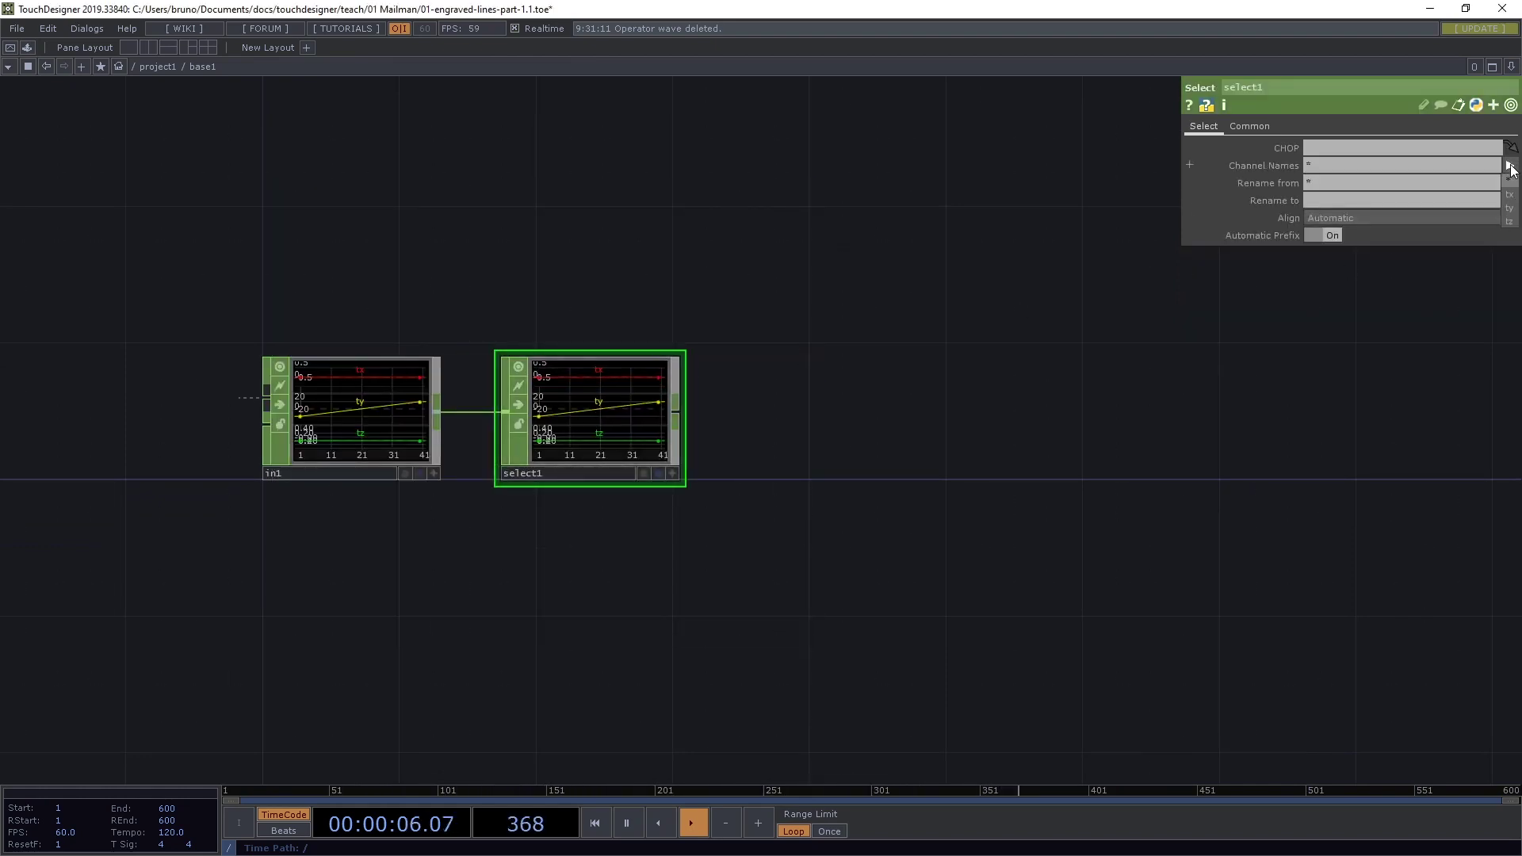
left_click(1510, 207)
Add a Trigger CHOP, trigger1, fed by select1.
scroll(1239, 403, "down", 4)
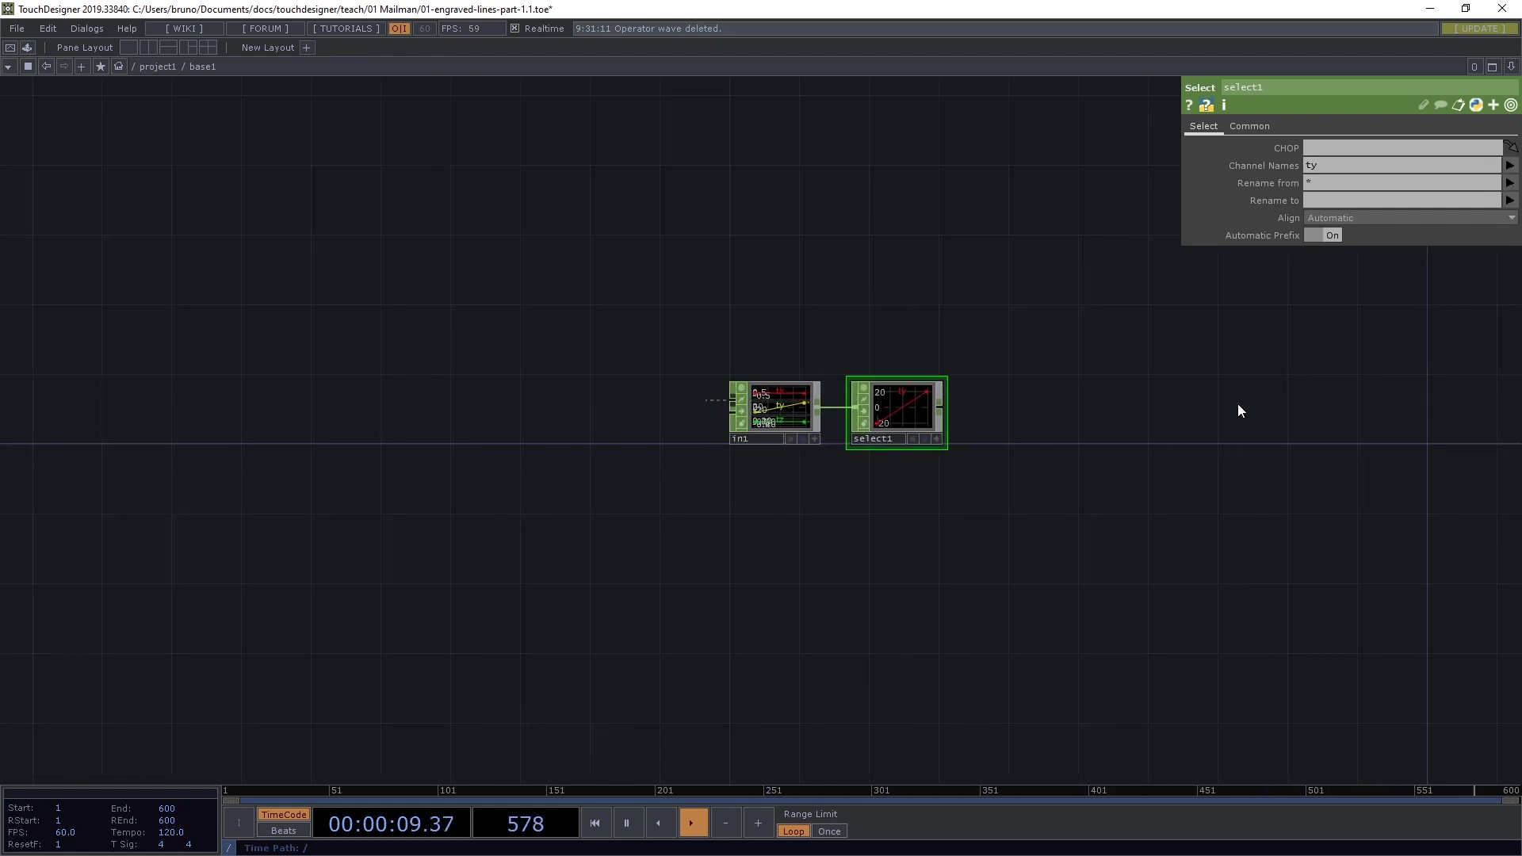
left_click_drag(1238, 405, 689, 354)
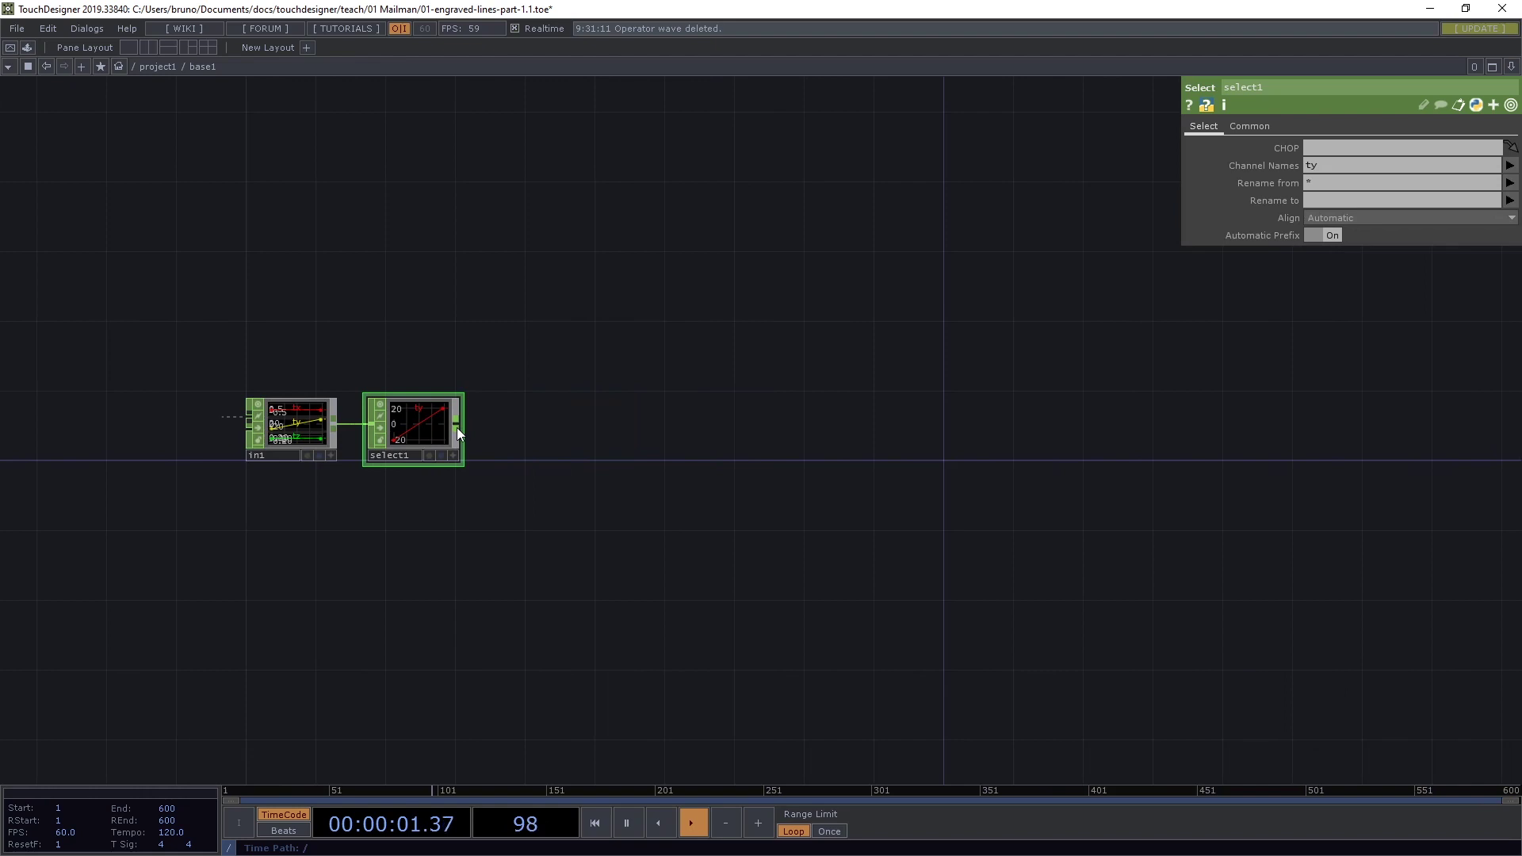
left_click_drag(456, 424, 1315, 425)
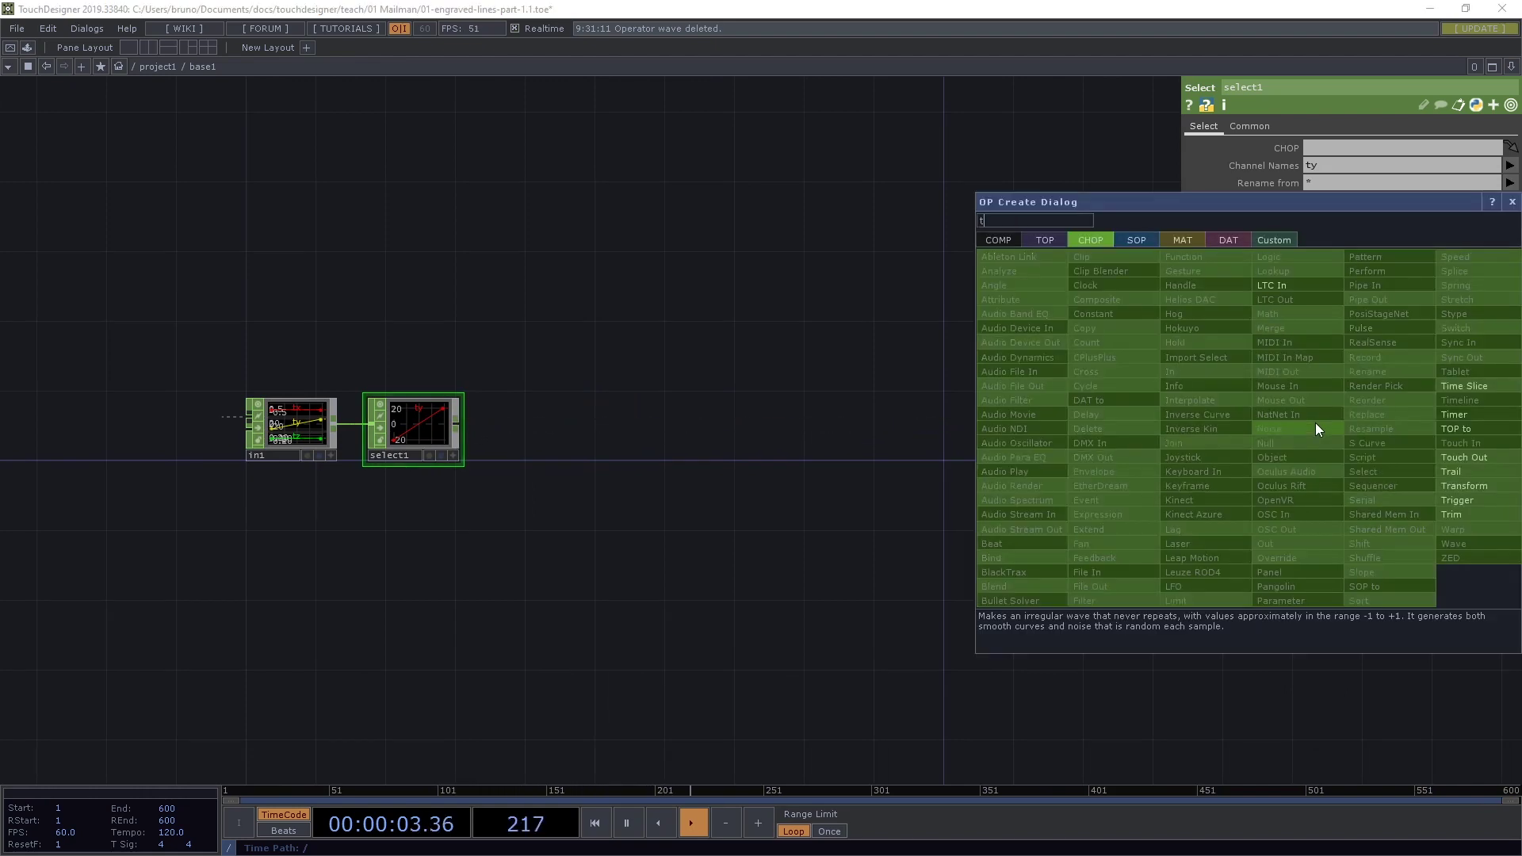
type("trigger")
key("Return")
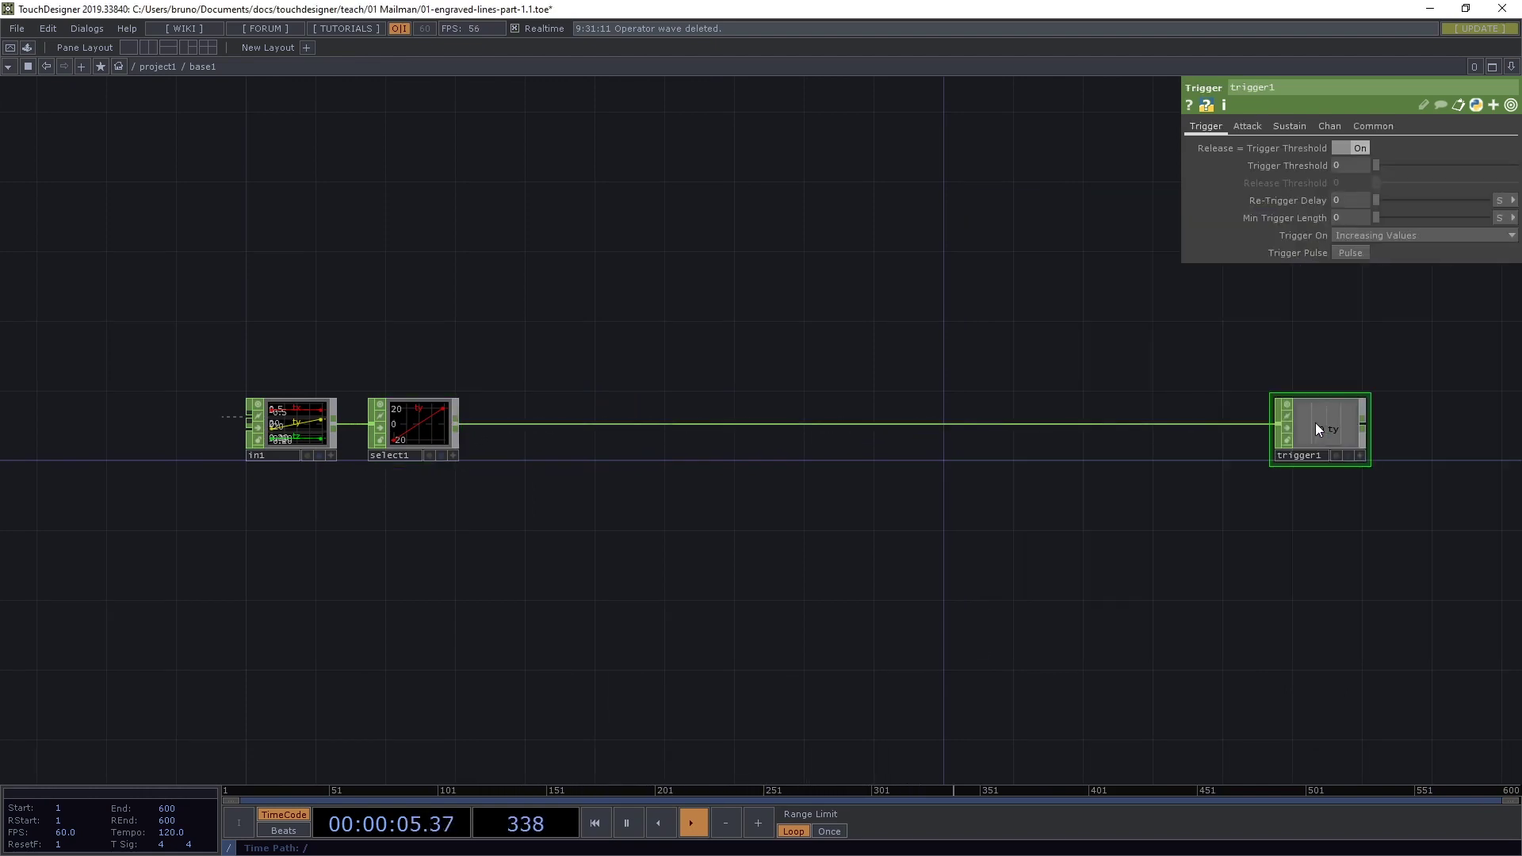
Add a Trail CHOP fed by trigger1 and center the trigger1, trail1, out1 nodes.
left_click_drag(1309, 626, 799, 628)
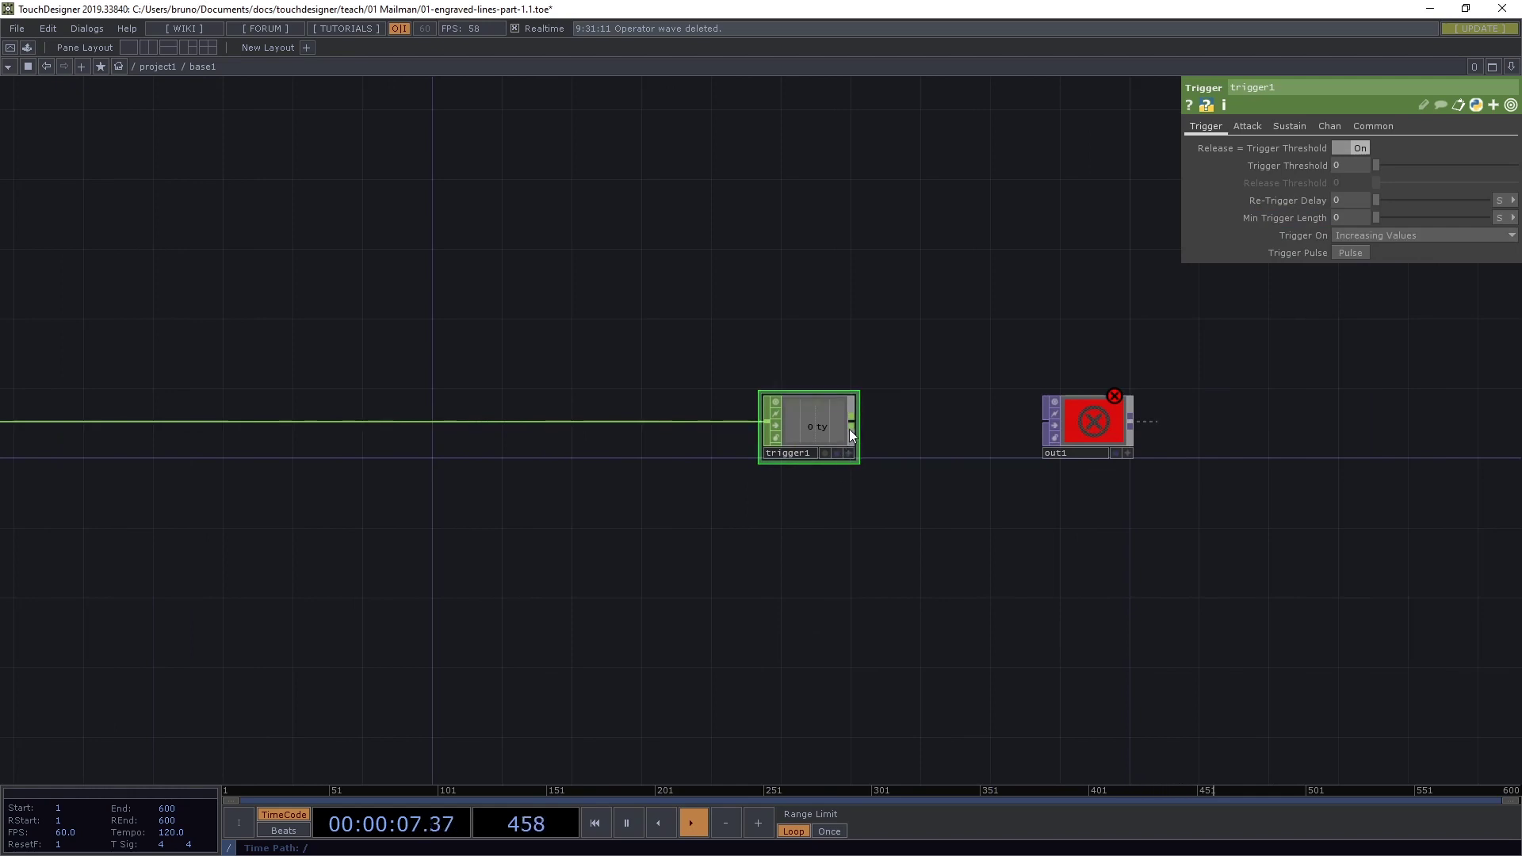
left_click_drag(849, 429, 910, 548)
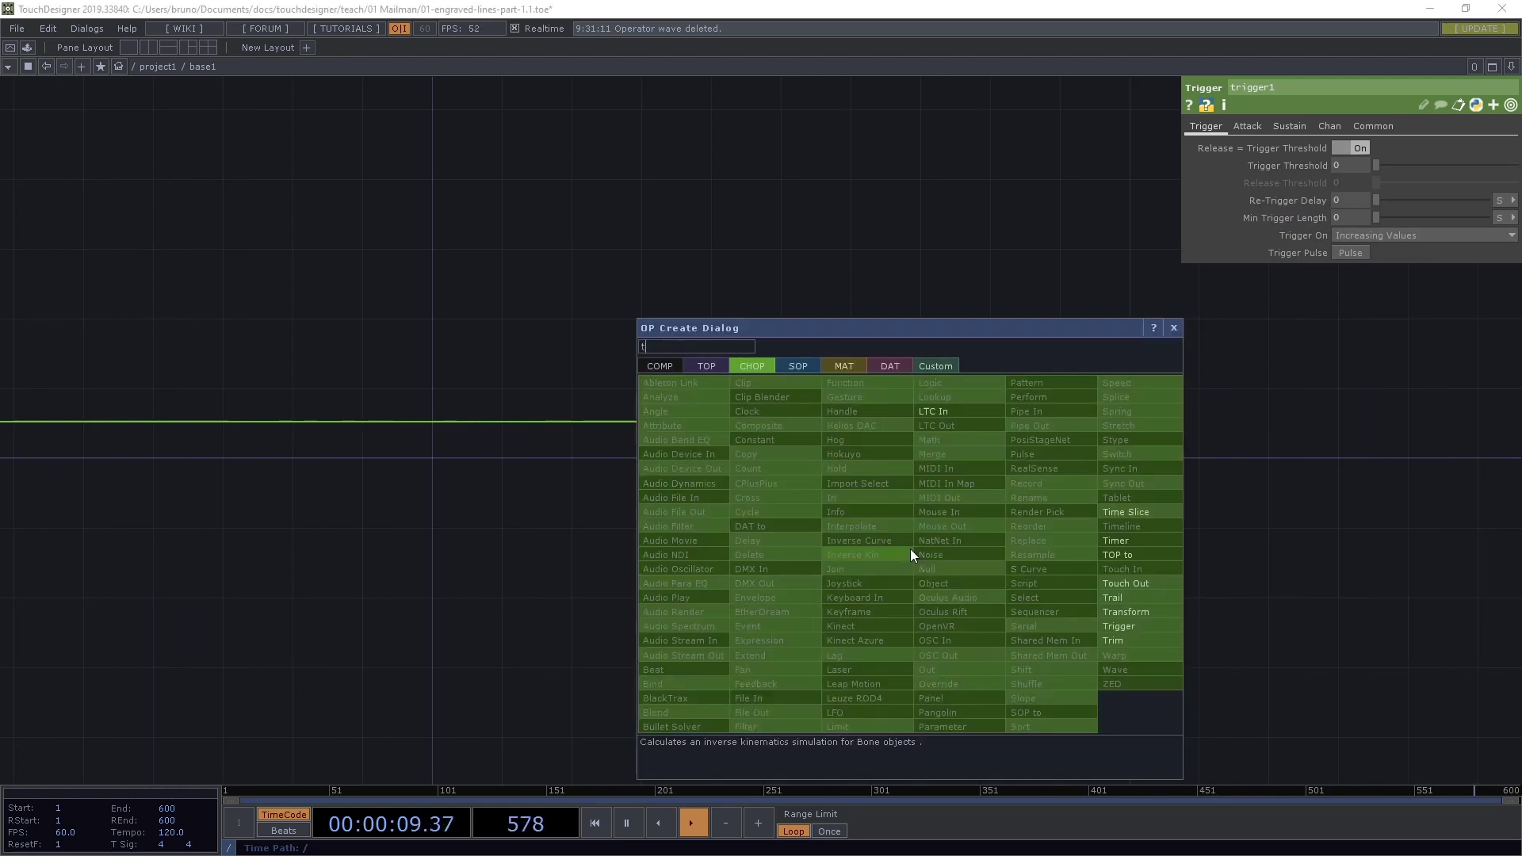
type("rail")
key("Return")
left_click(910, 555)
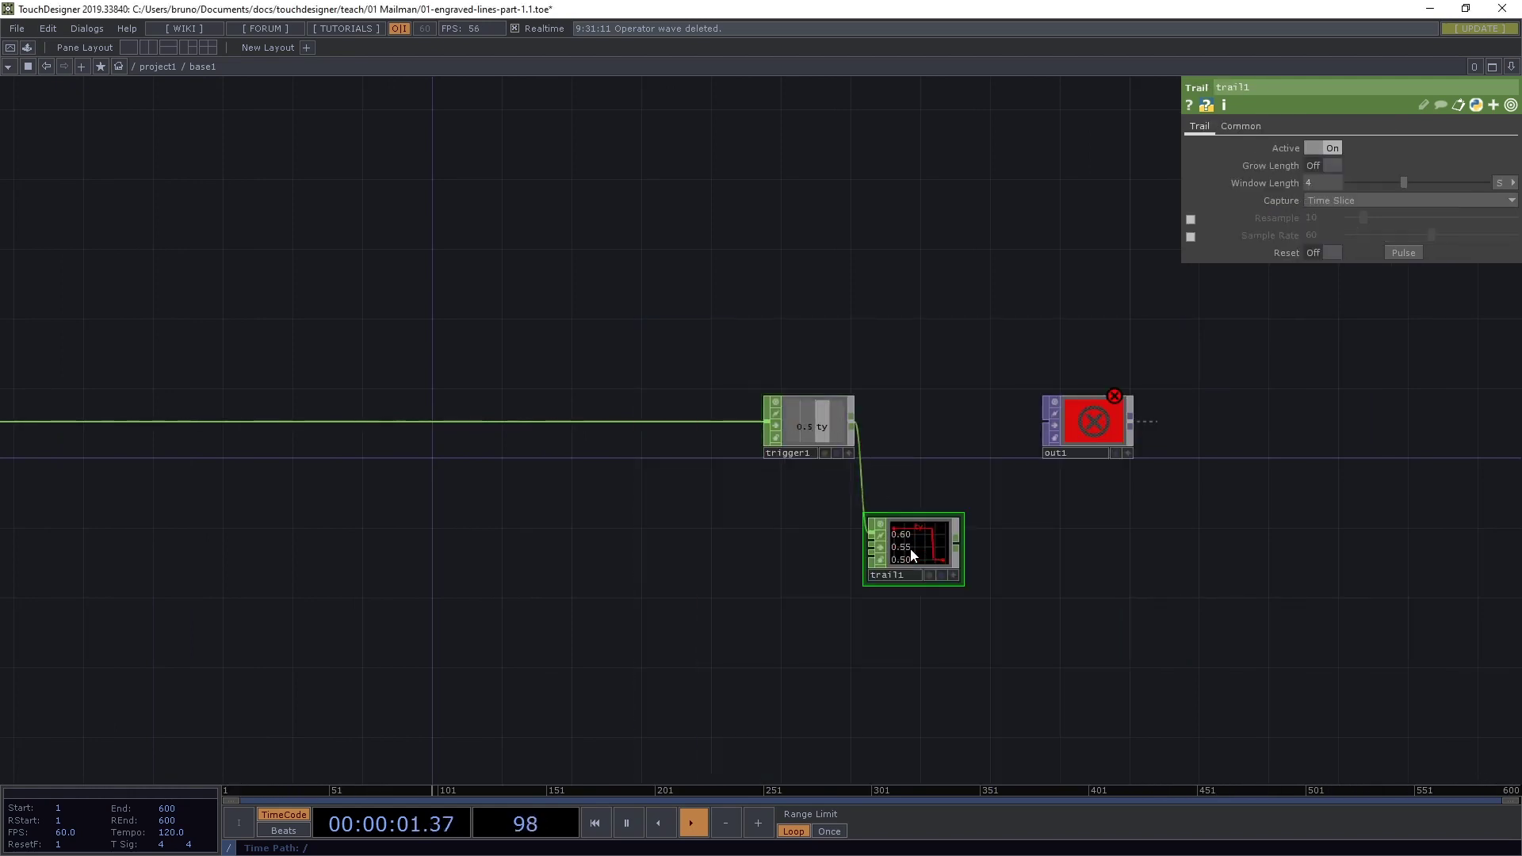
scroll(940, 430, "up", 5)
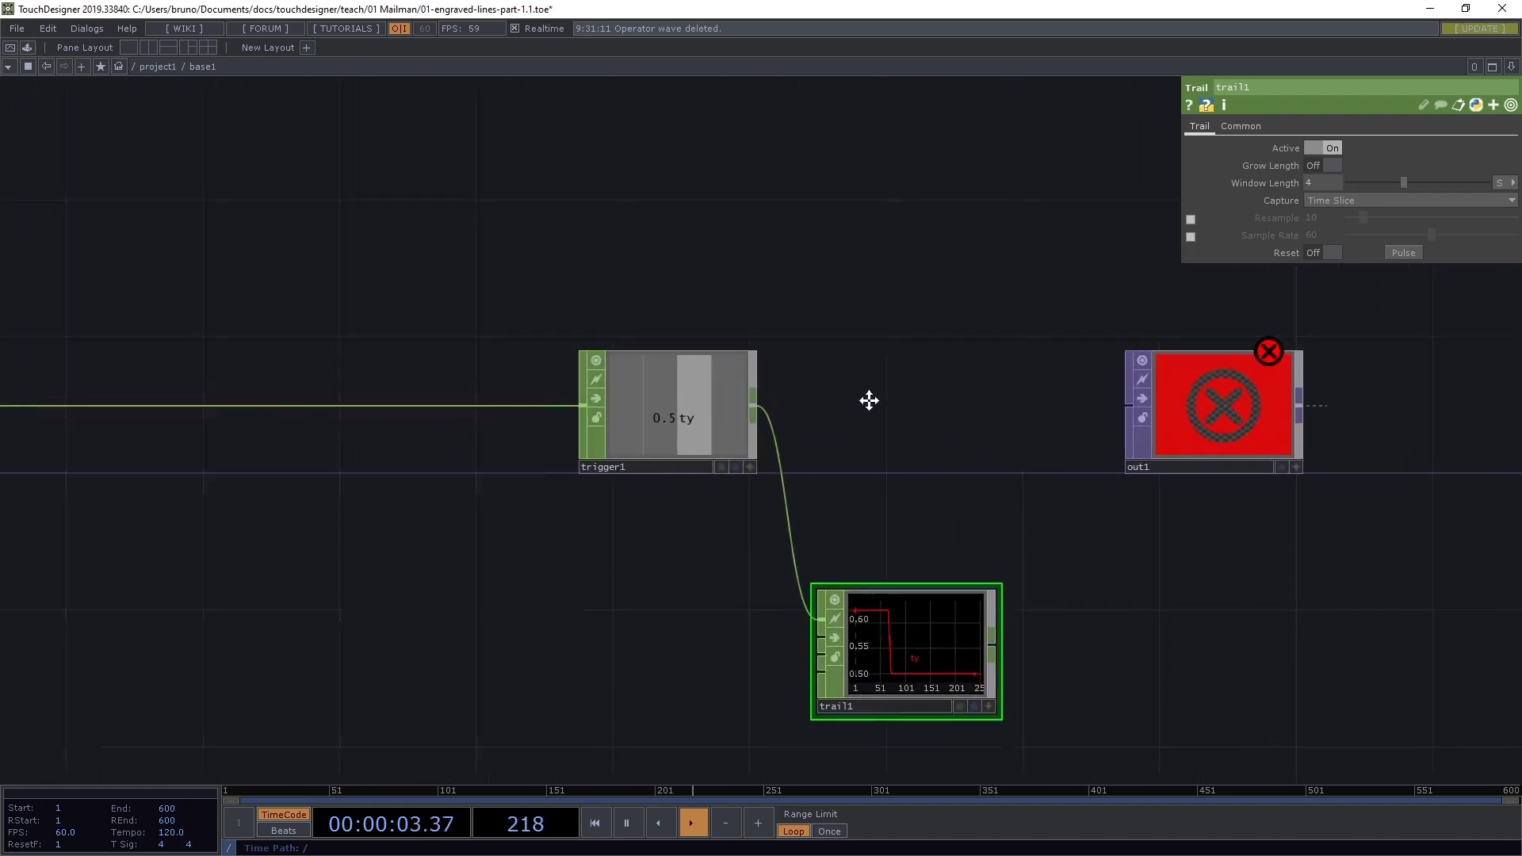
left_click_drag(869, 400, 665, 226)
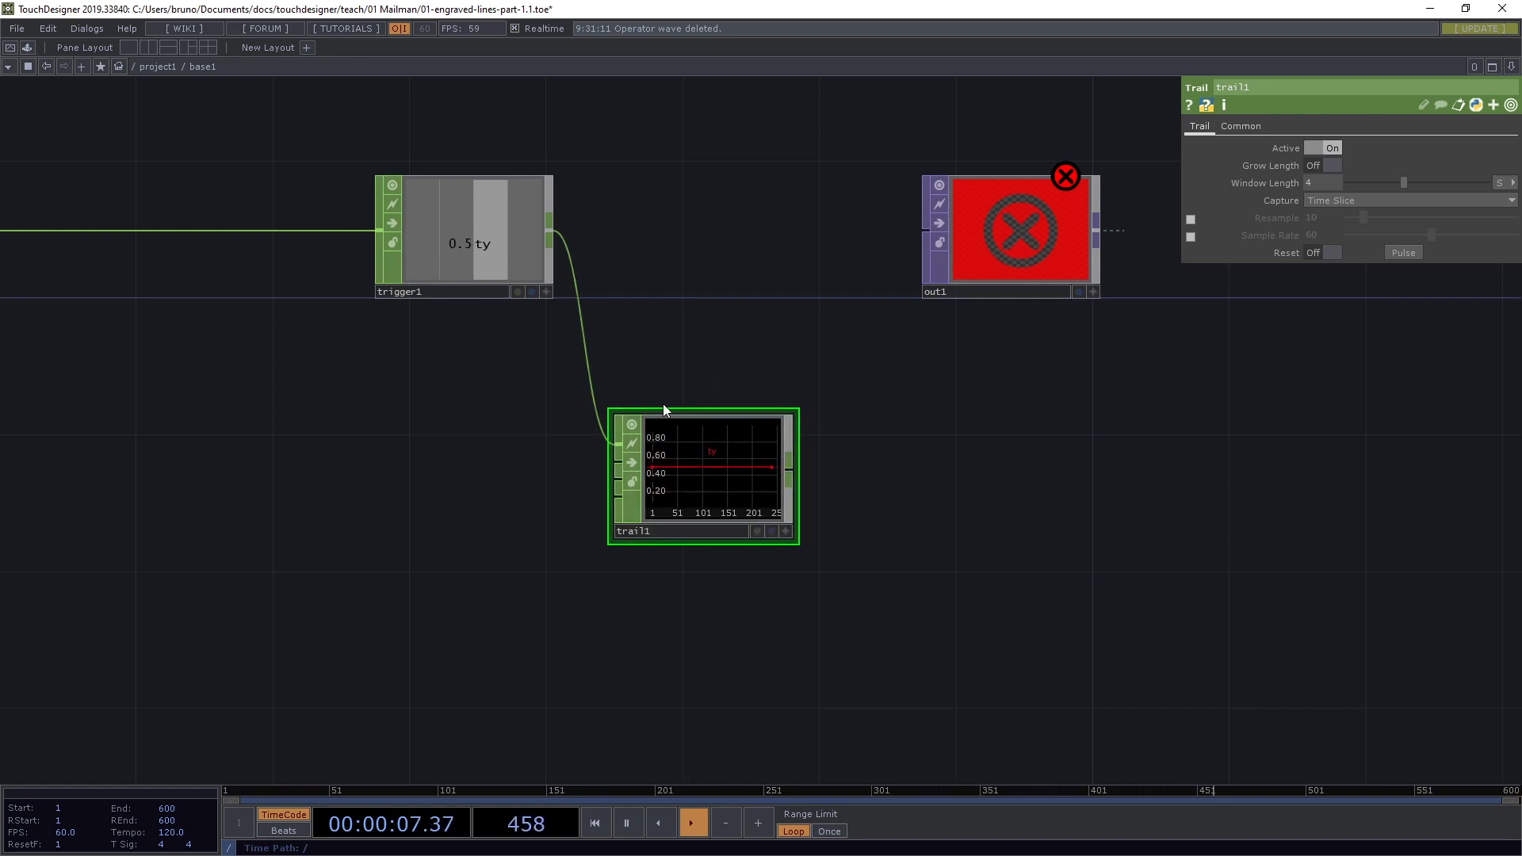
Set trigger1's Attack Shape to Ease Out.
left_click(498, 239)
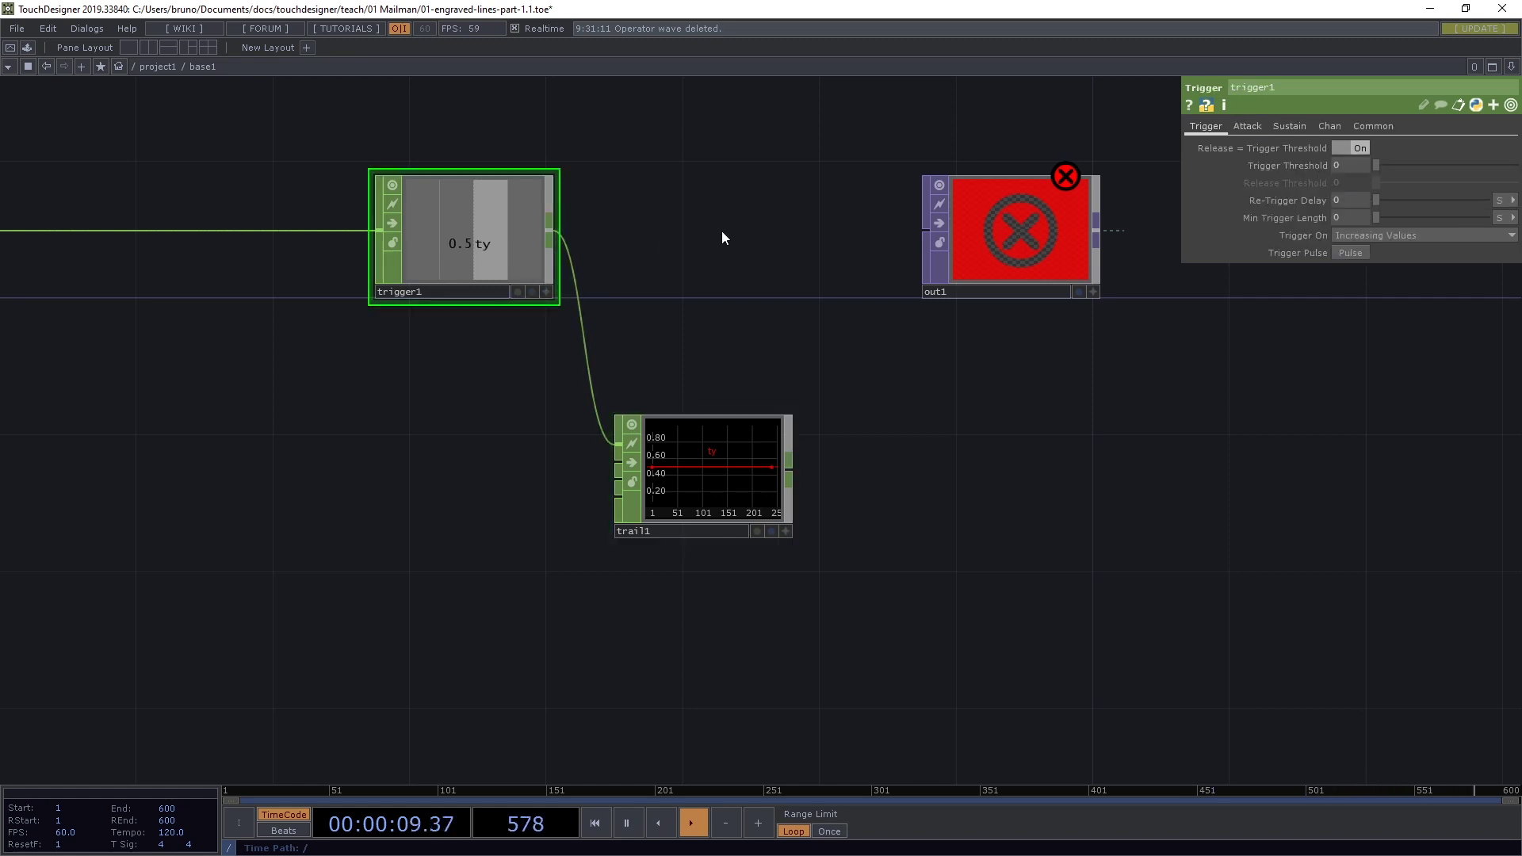
left_click(1247, 127)
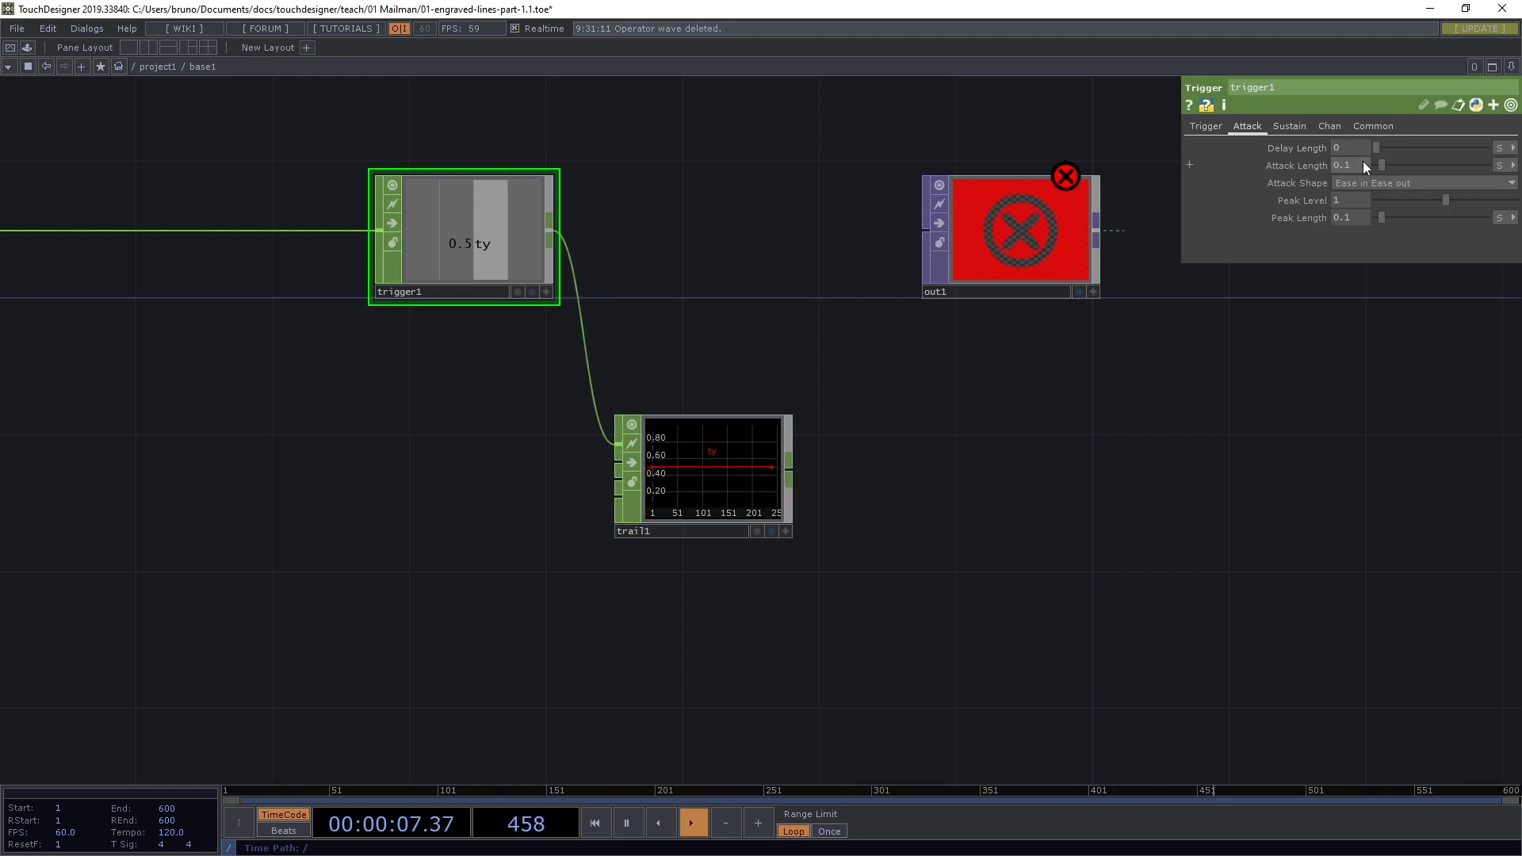
left_click(1339, 183)
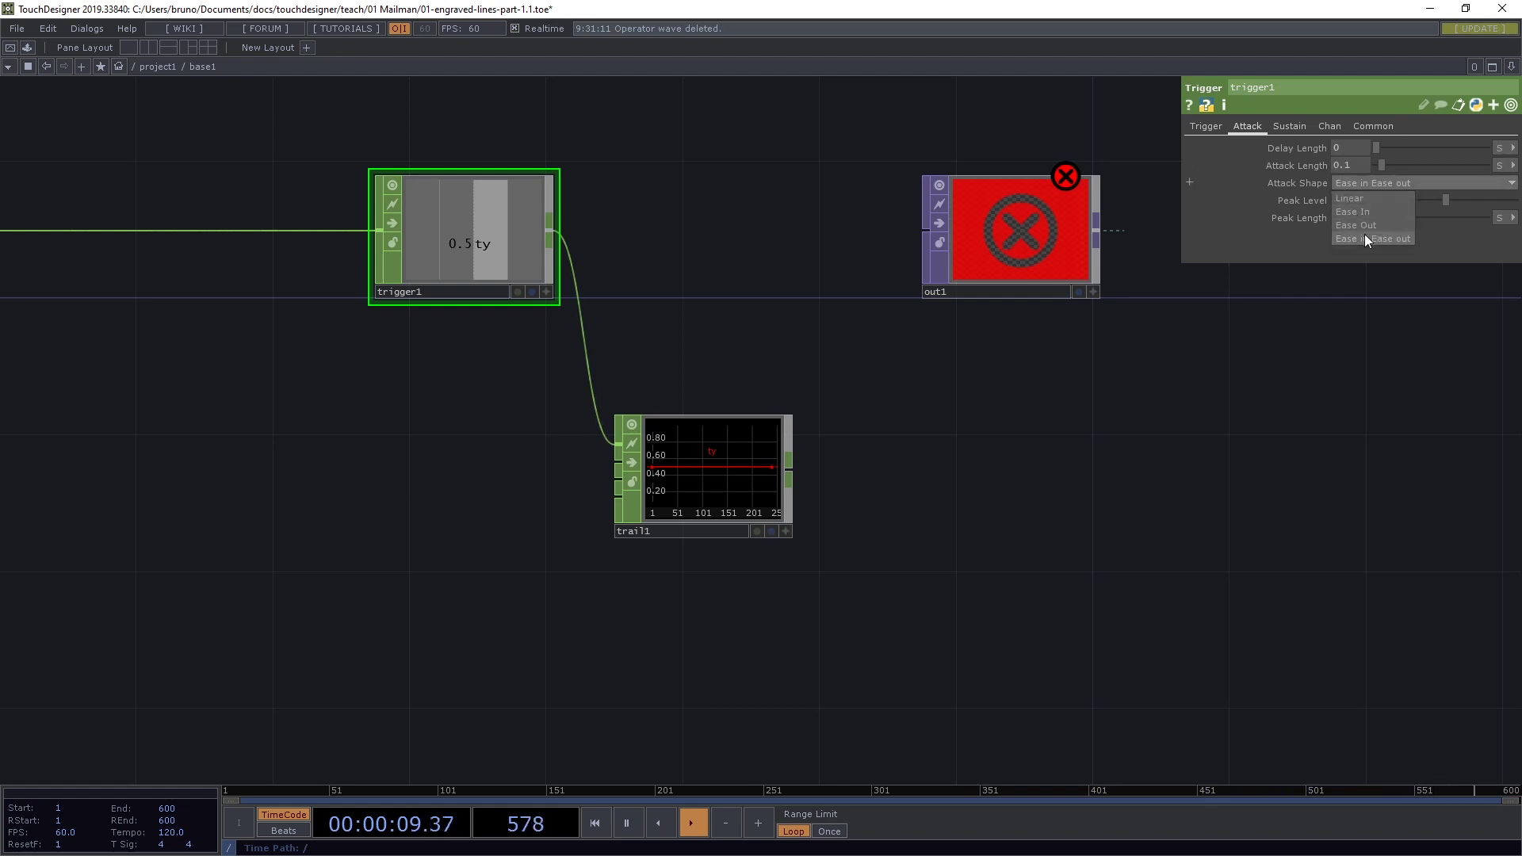
left_click(1356, 226)
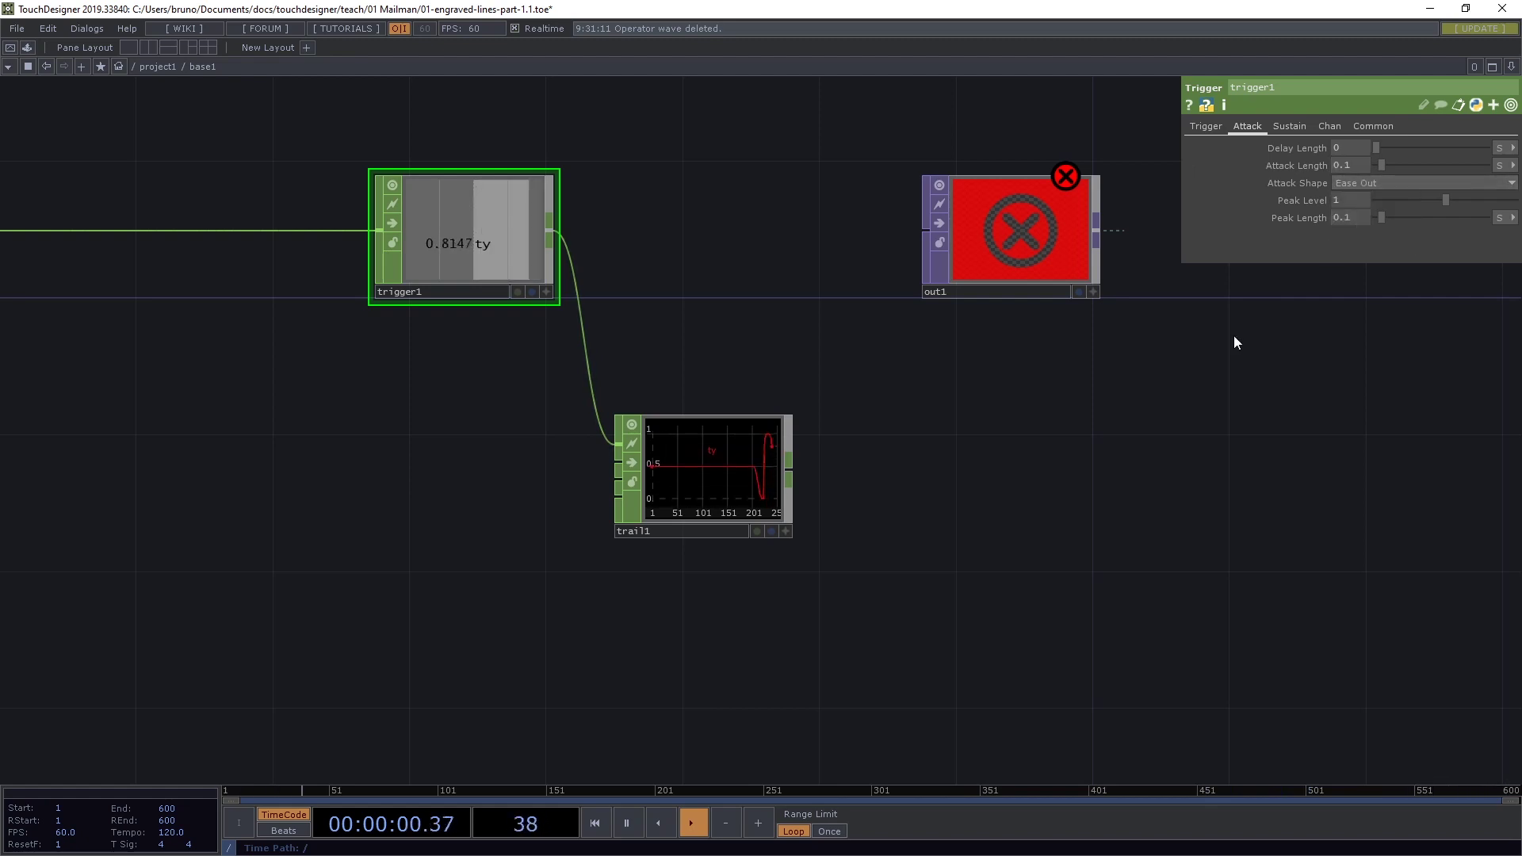
Give trigger1 a Decay Length of 0.8 with an Ease Out decay shape.
left_click(1291, 128)
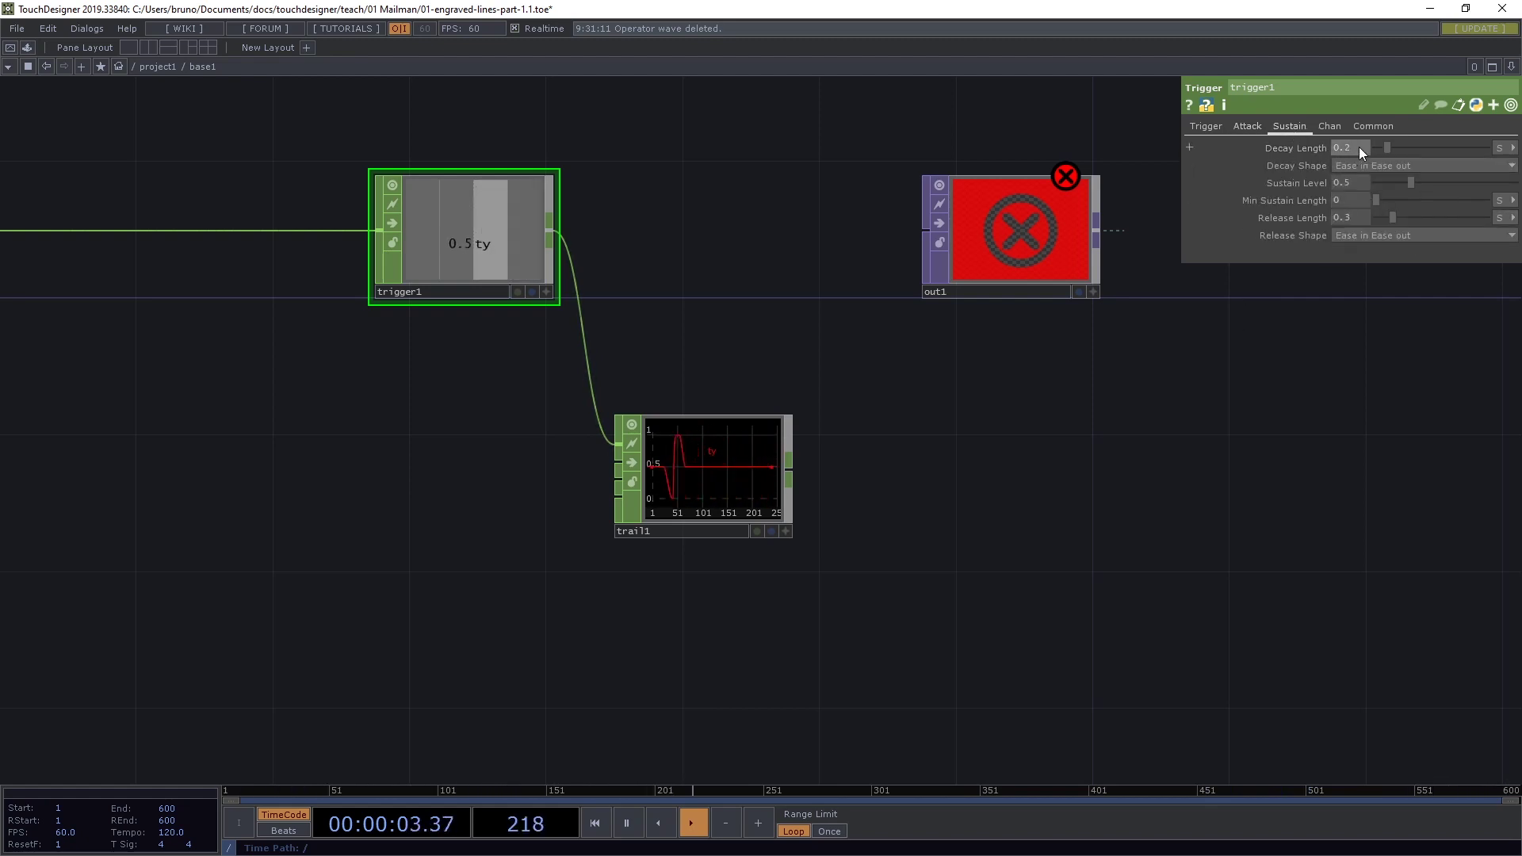
left_click(1359, 145)
type("0.8")
key("Return")
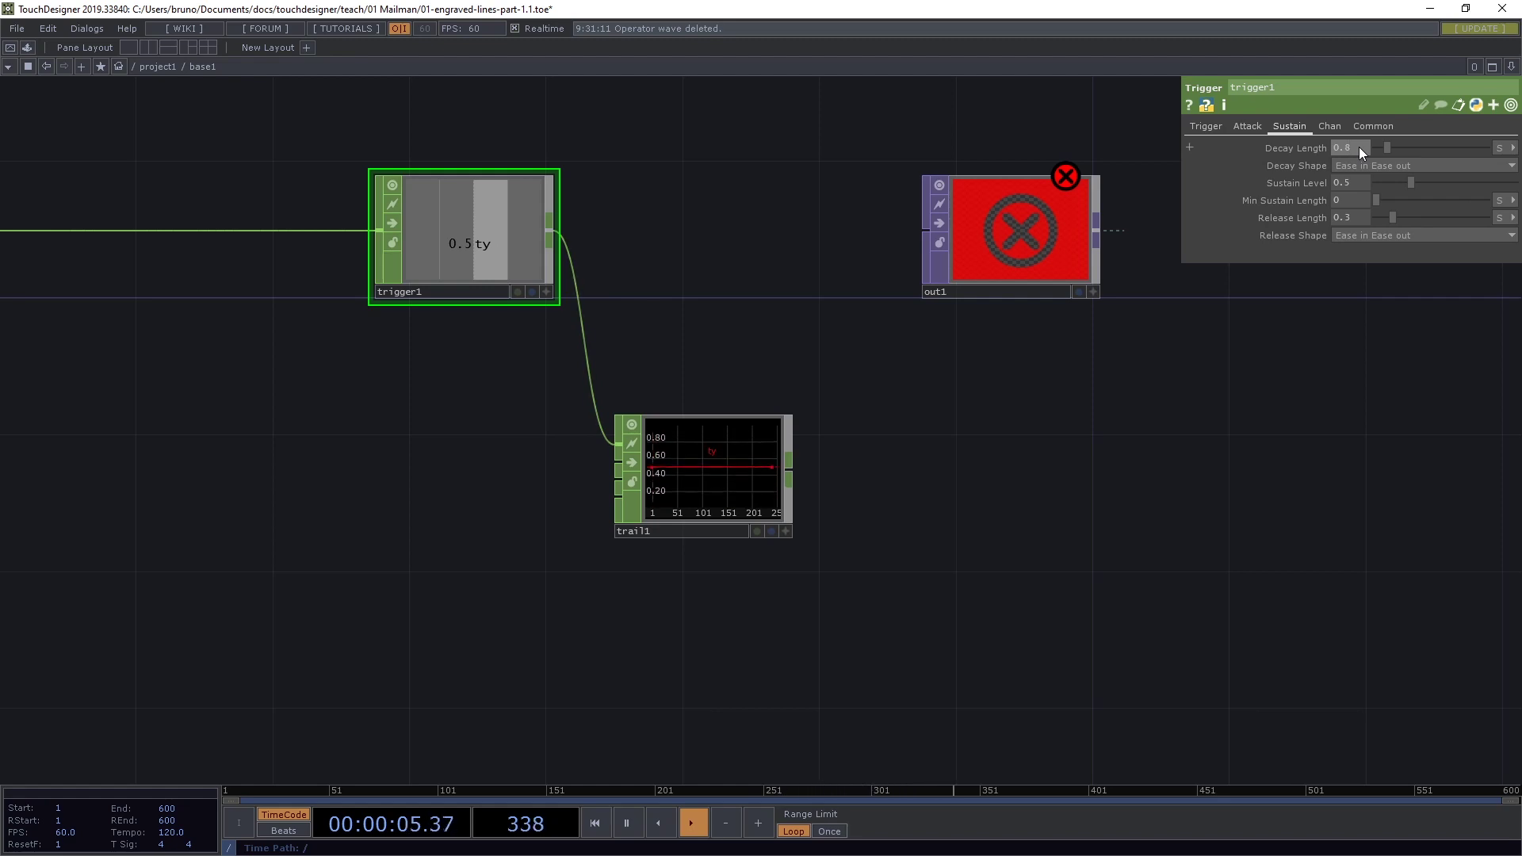
left_click(1357, 164)
left_click(1365, 206)
Set trigger1's Sustain Level and Release Length both to 0.
left_click(1353, 184)
type("0")
key("Return")
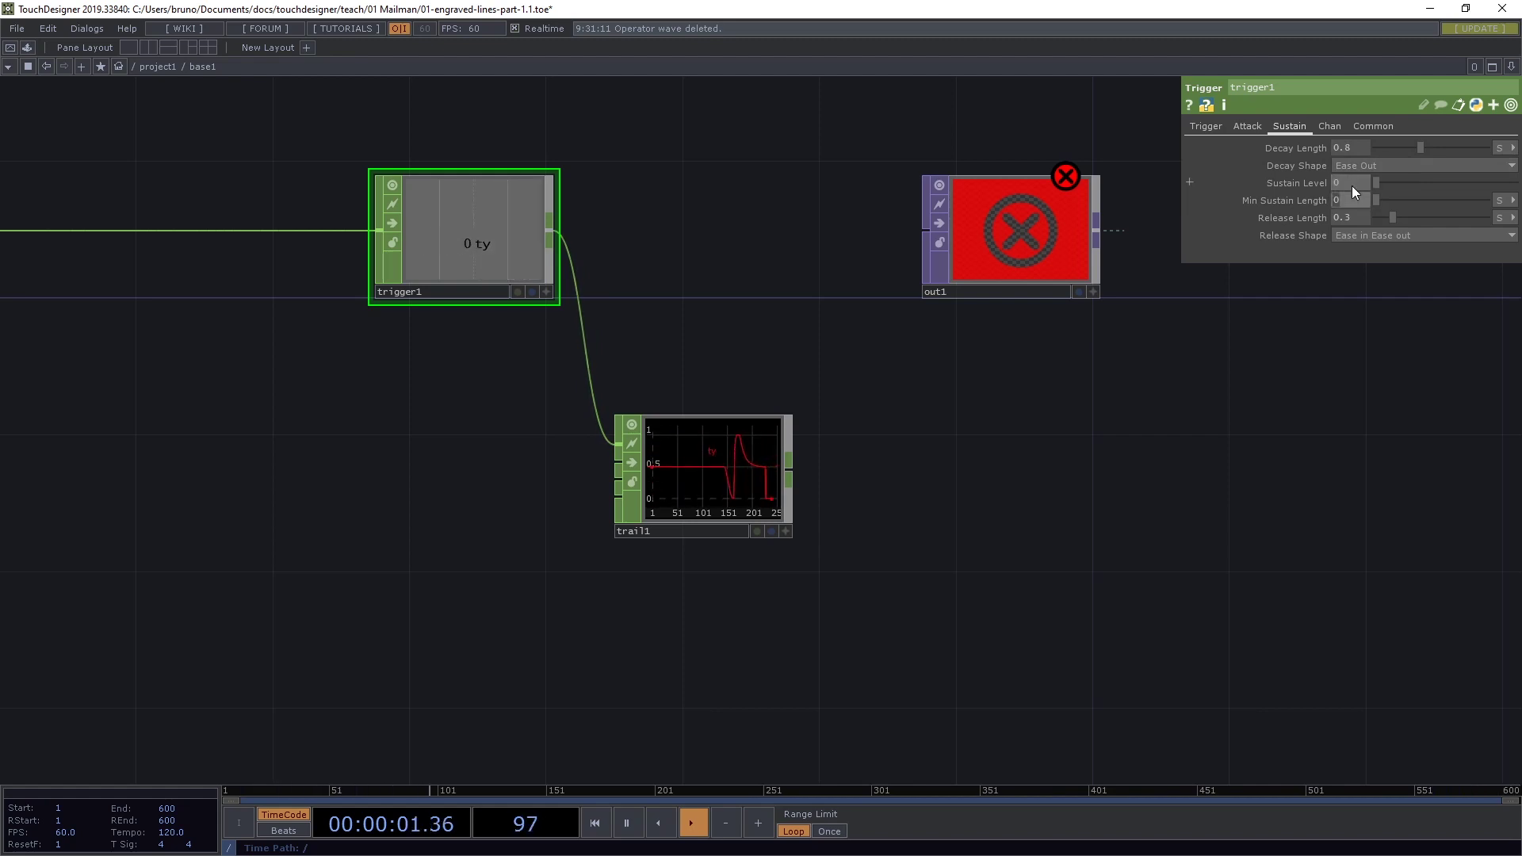
key("Tab")
type("0")
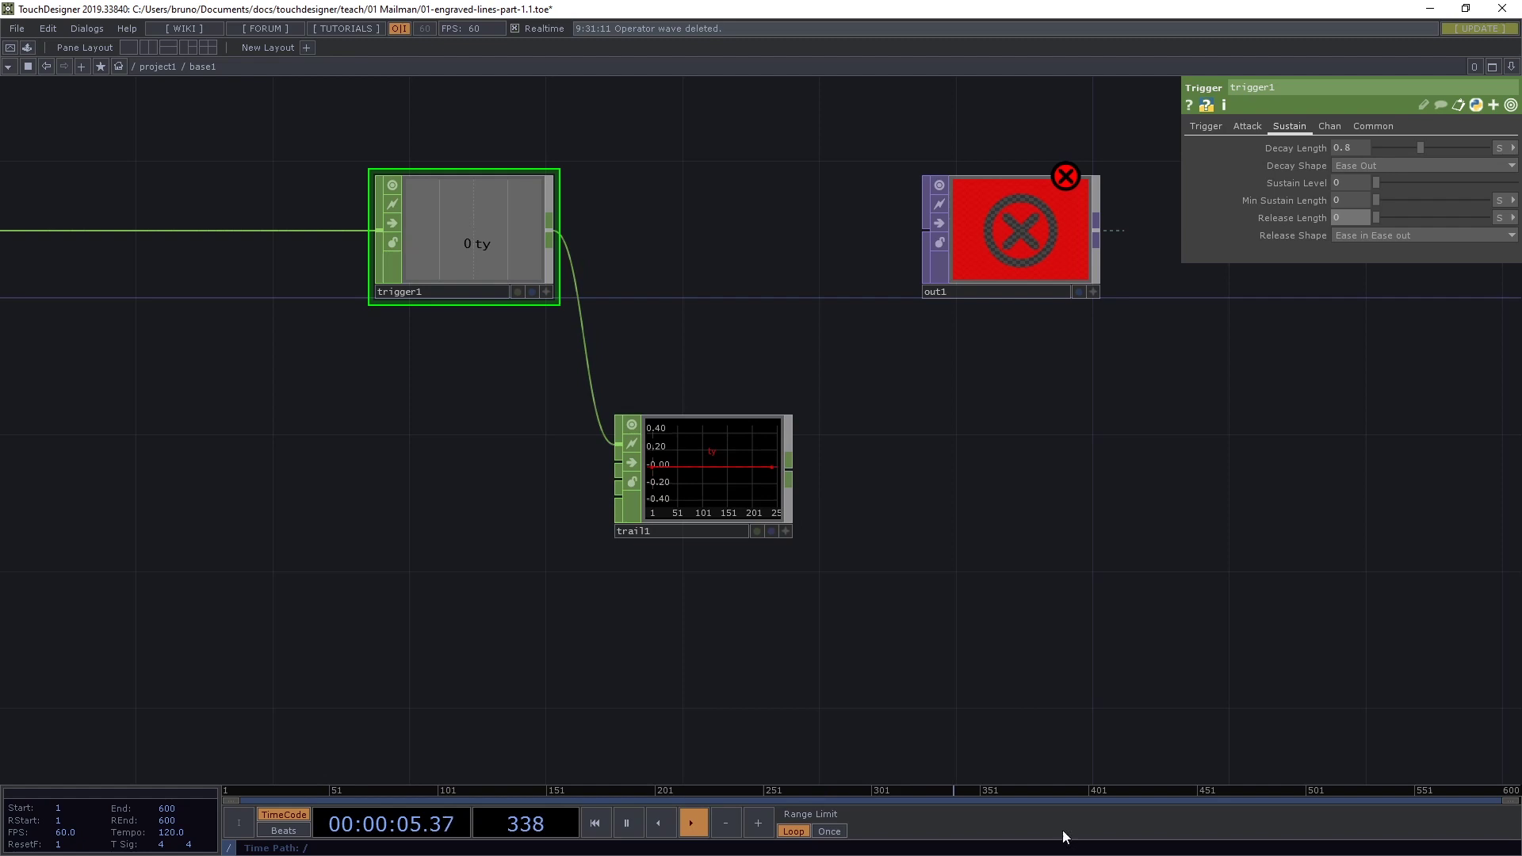
scroll(412, 590, "down", 5)
left_click_drag(330, 554, 657, 568)
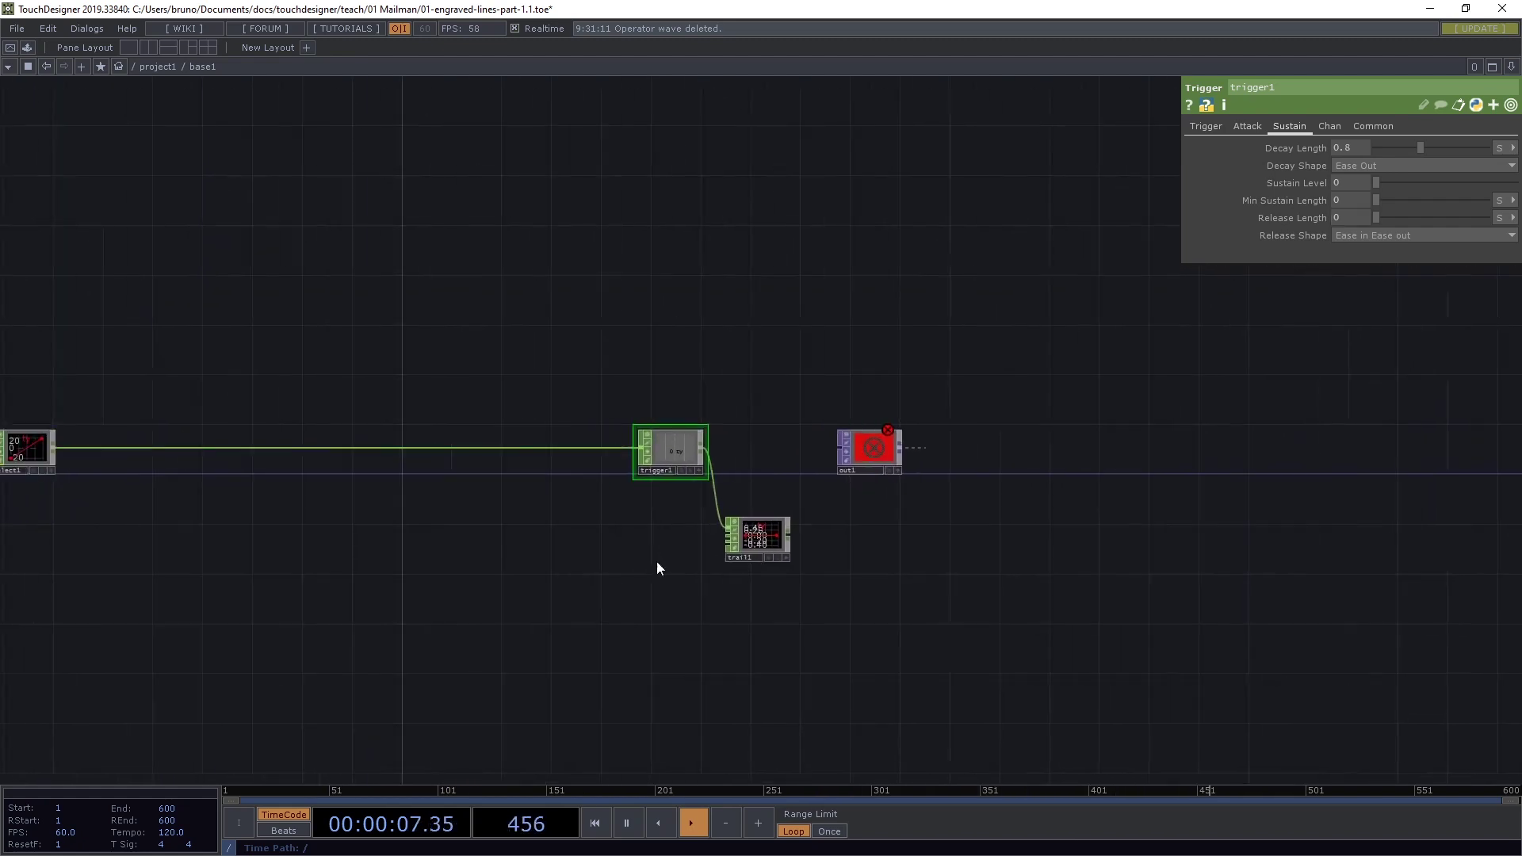
key("h")
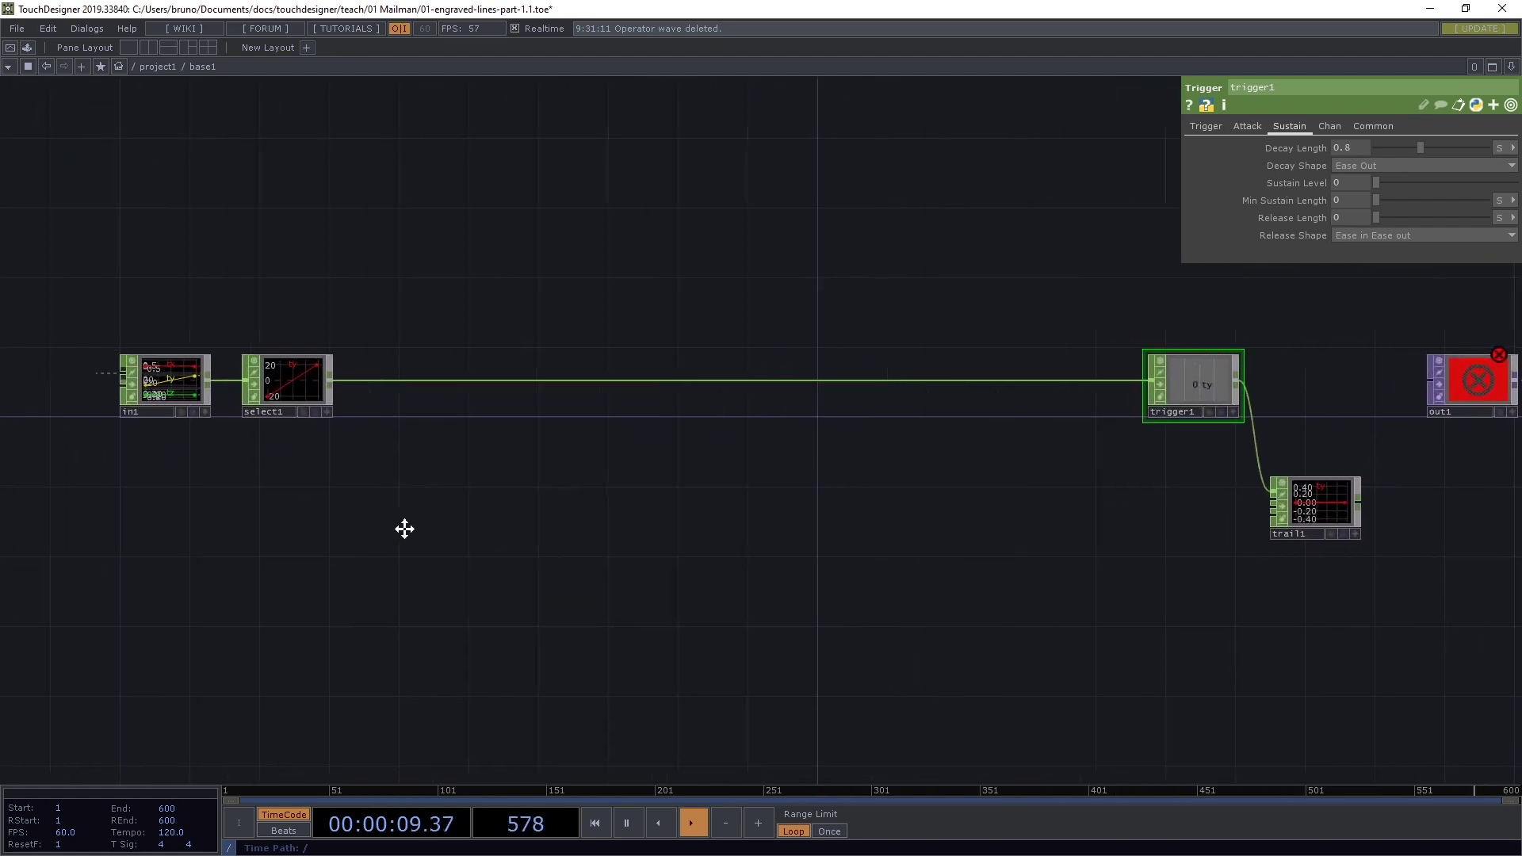
scroll(406, 524, "up", 4)
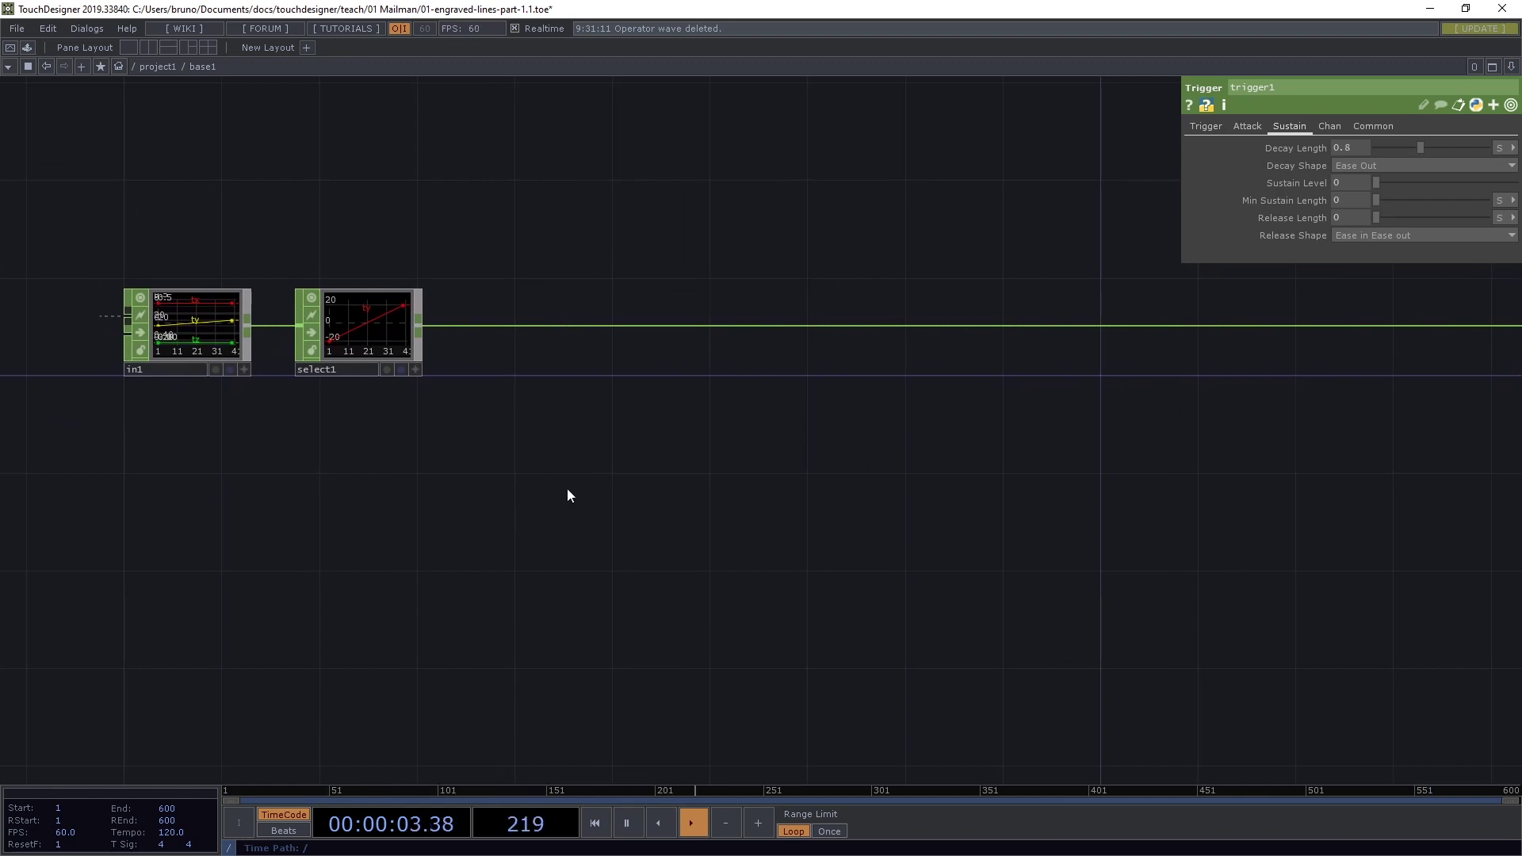
Place keyboardin1 below the in1/select1 chain with its Keys parameter set to 1.
key("Tab")
left_click(540, 534)
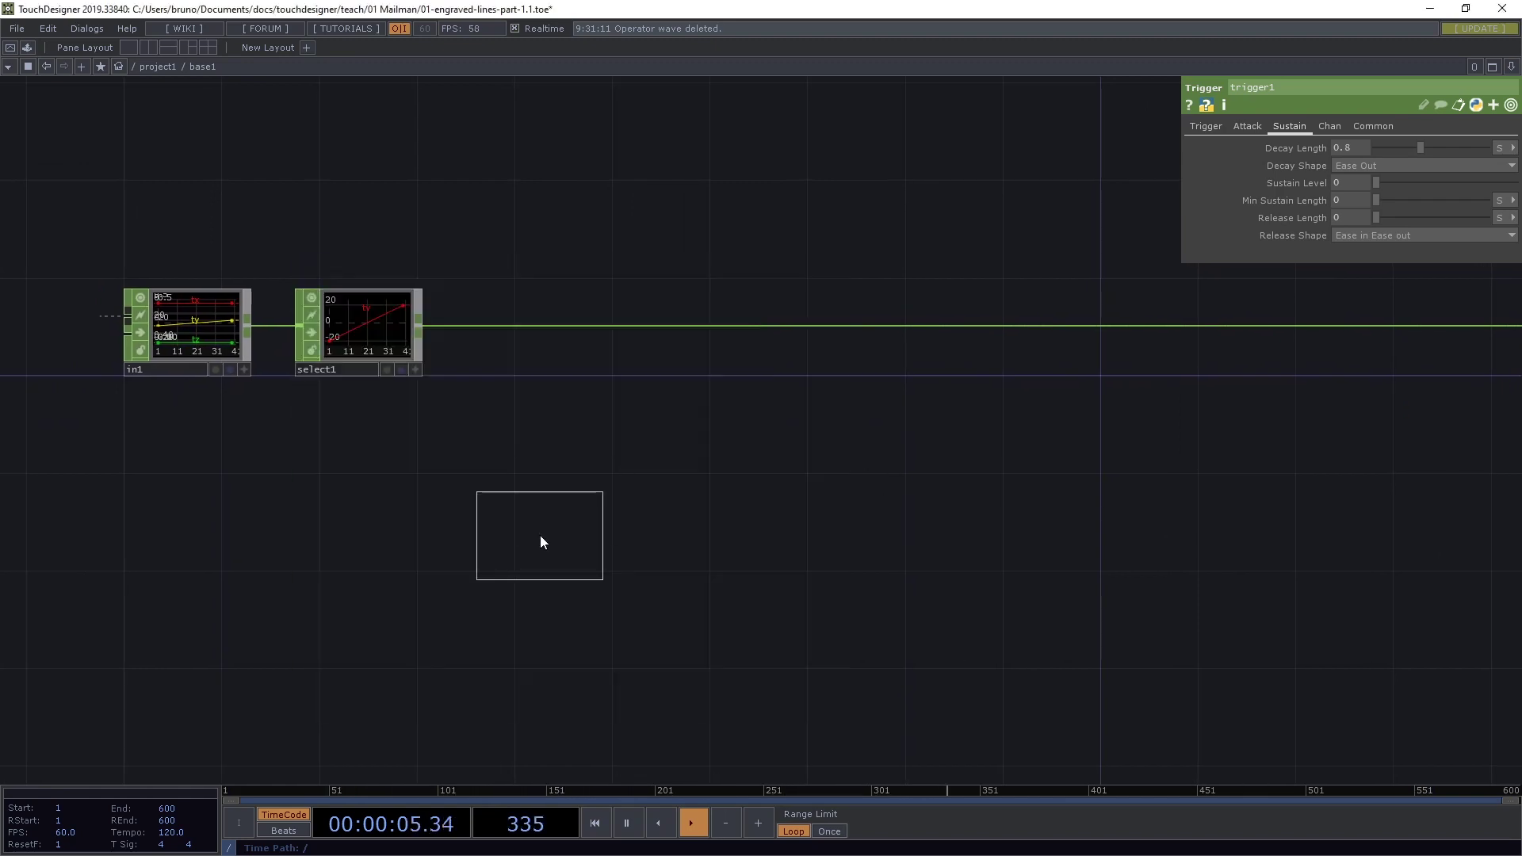
left_click(521, 520)
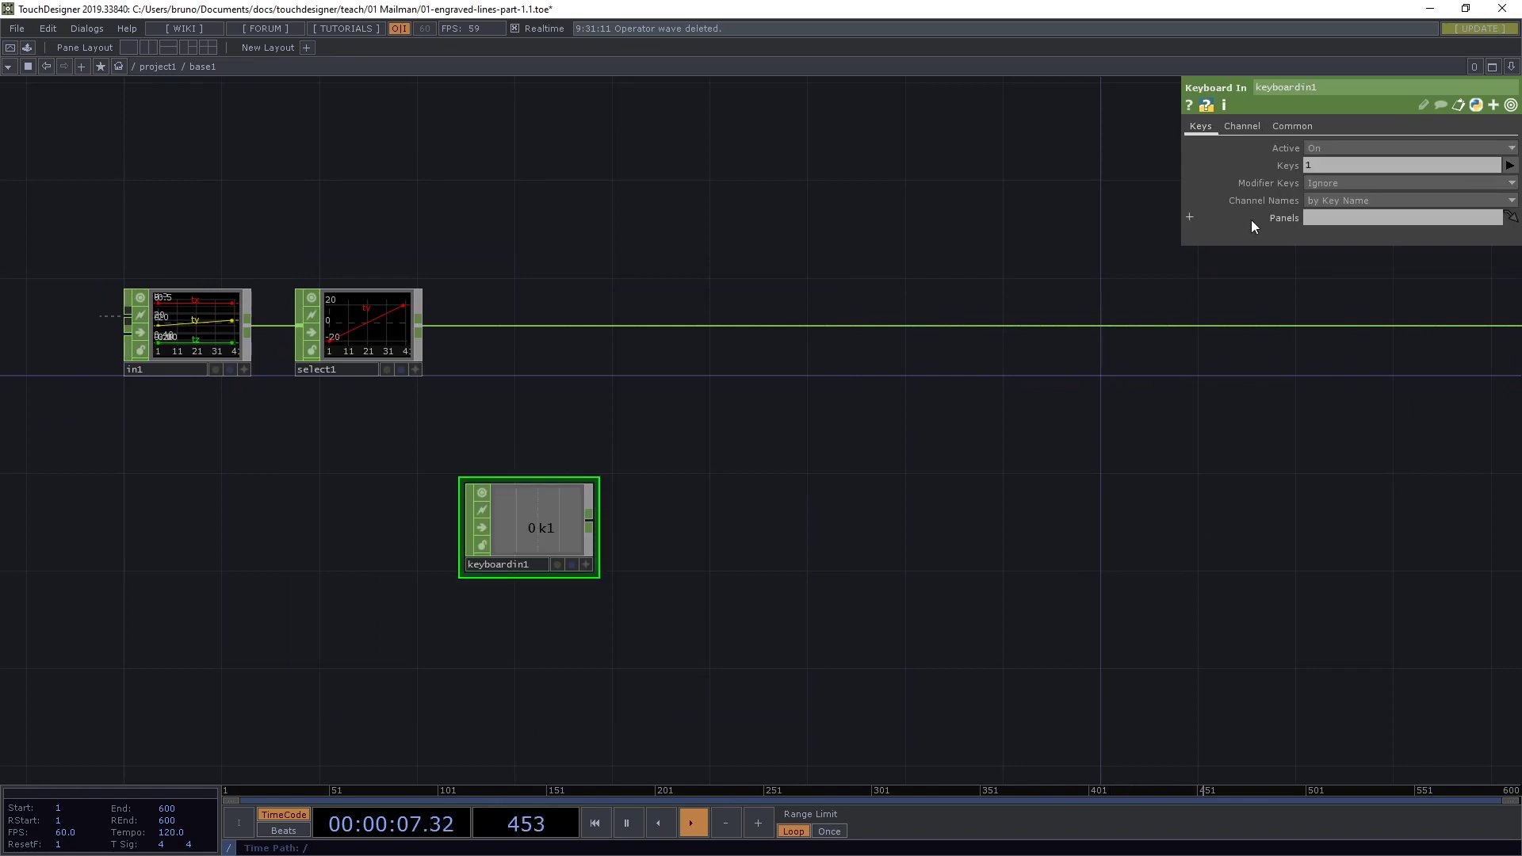
left_click(1309, 164)
key("BackSpace")
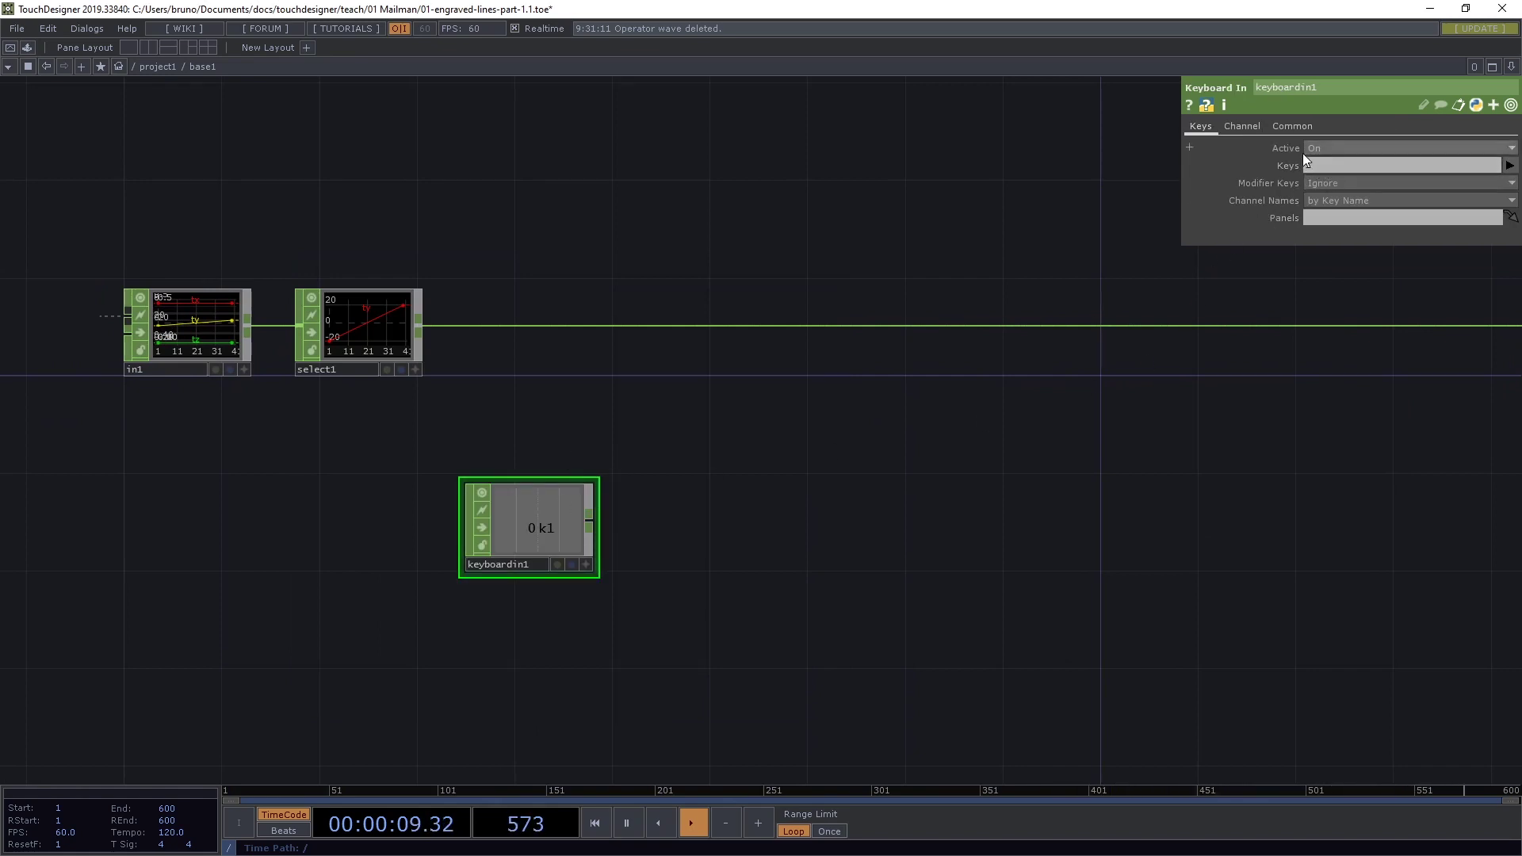
type("1")
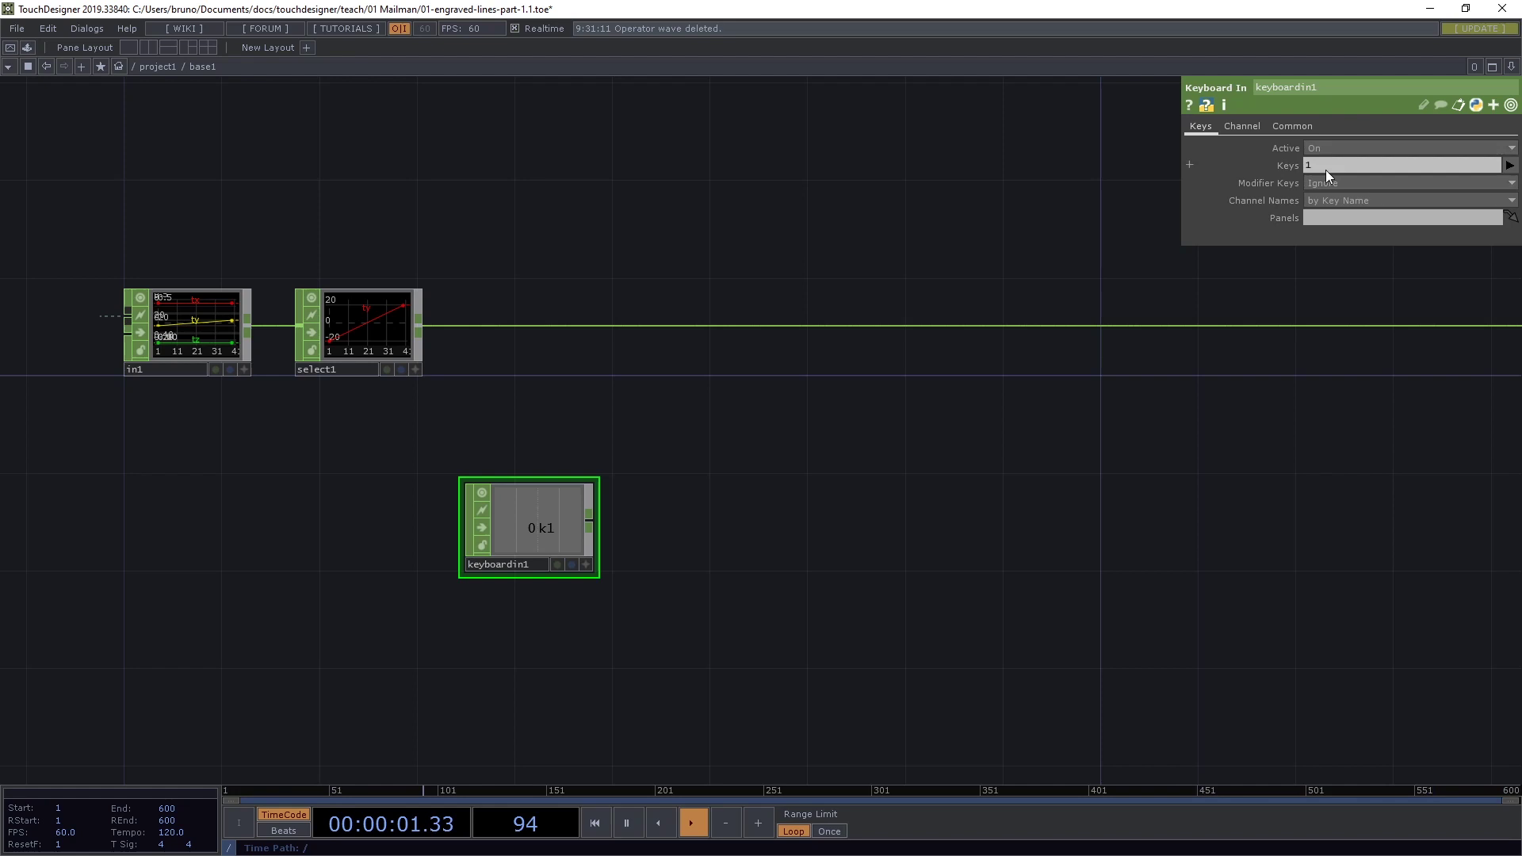
key("Return")
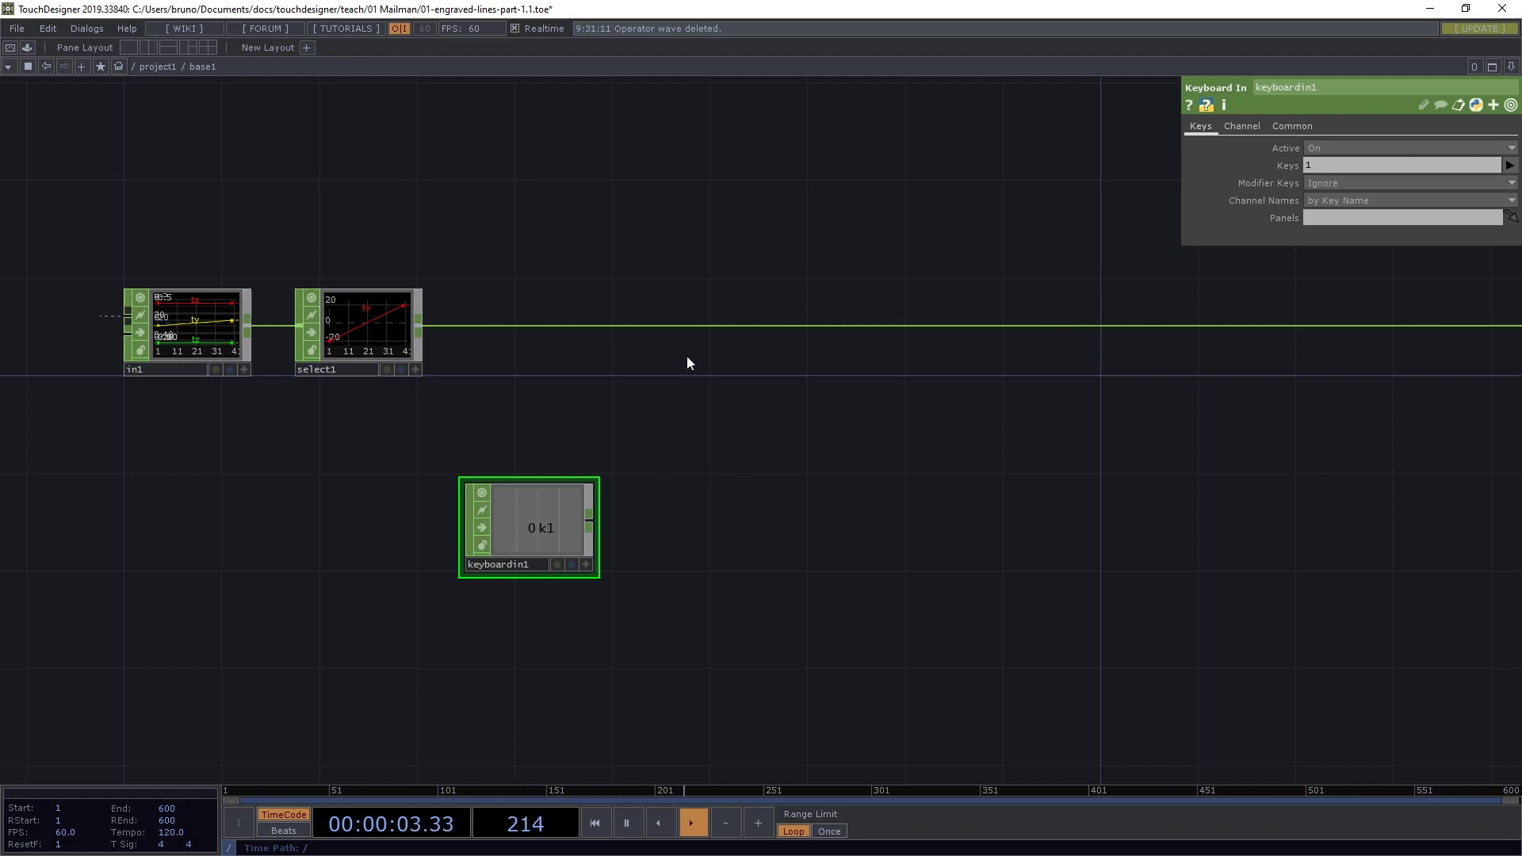
Insert a Math CHOP, math1, on the wire after select1.
right_click(742, 326)
left_click(772, 312)
type("math")
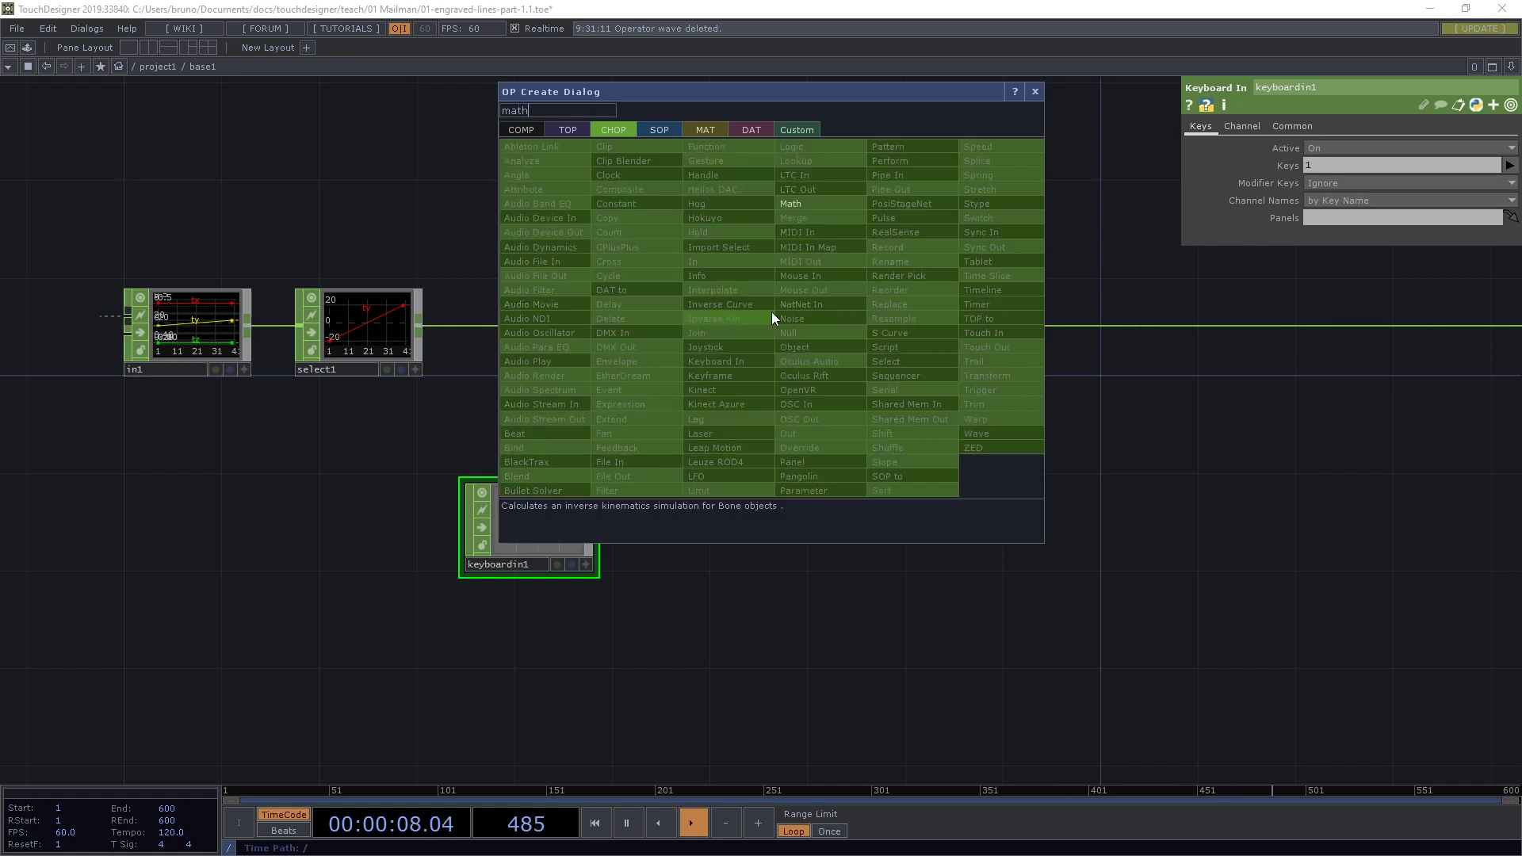
key("Return")
left_click(773, 311)
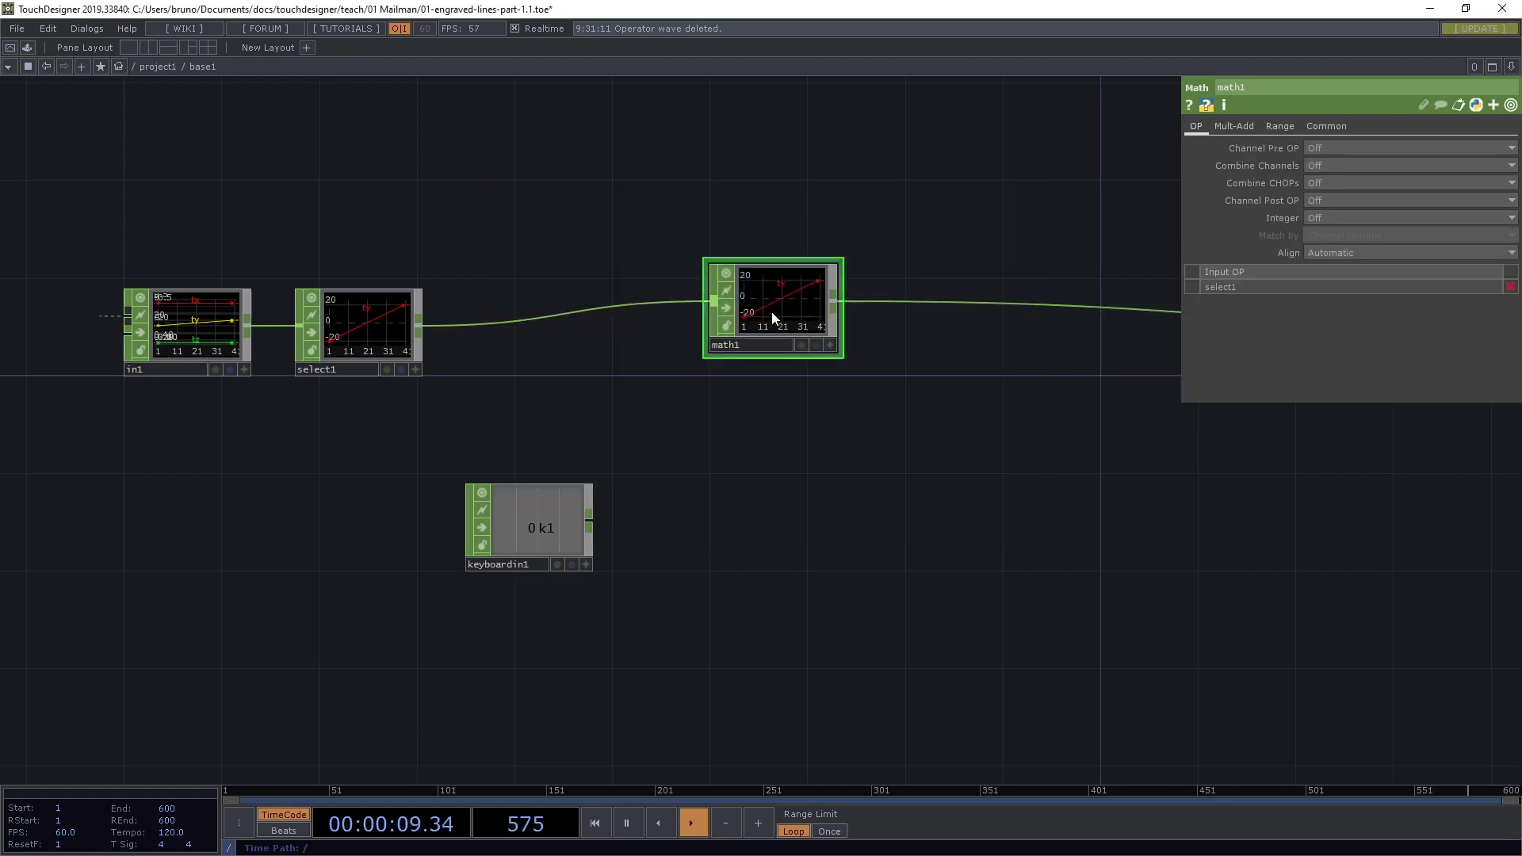
left_click_drag(772, 312, 724, 336)
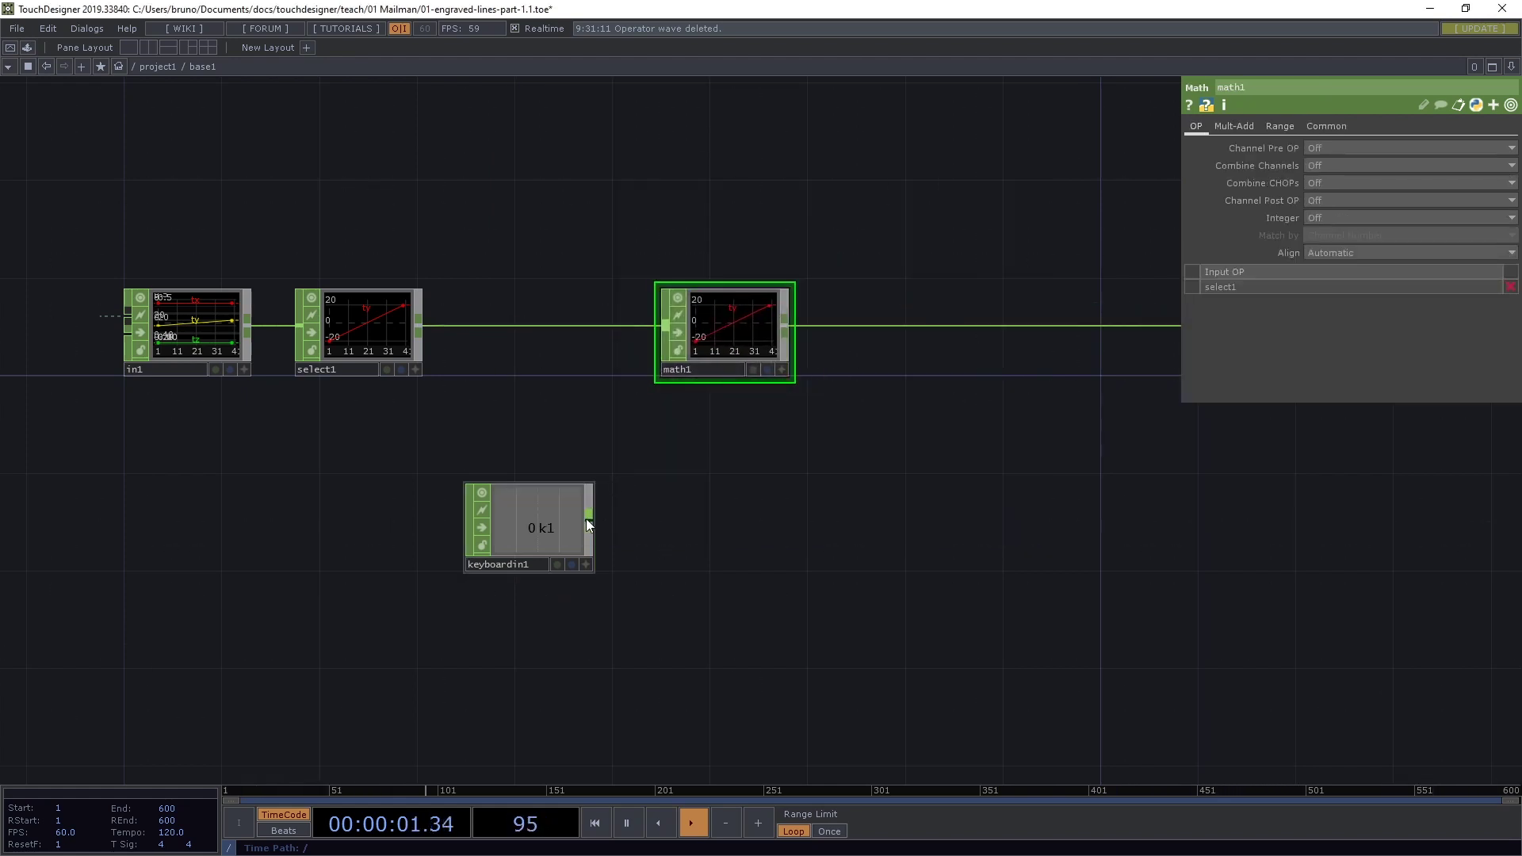
Wire keyboardin1 into math1 as its second input and set Combine CHOPs to Multiply.
left_click_drag(588, 520, 658, 350)
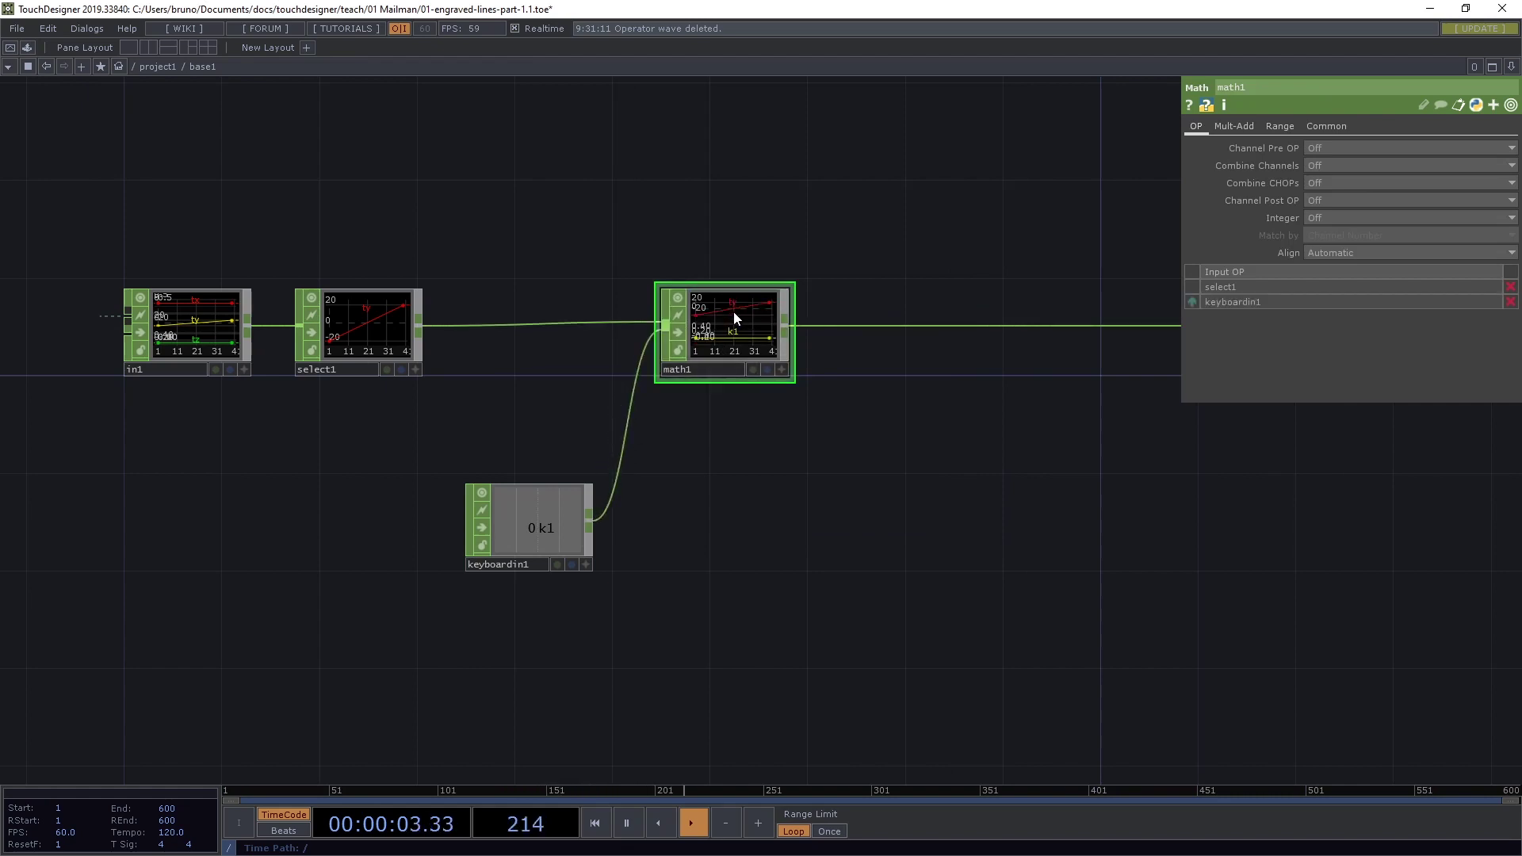
left_click(1335, 184)
left_click(1338, 236)
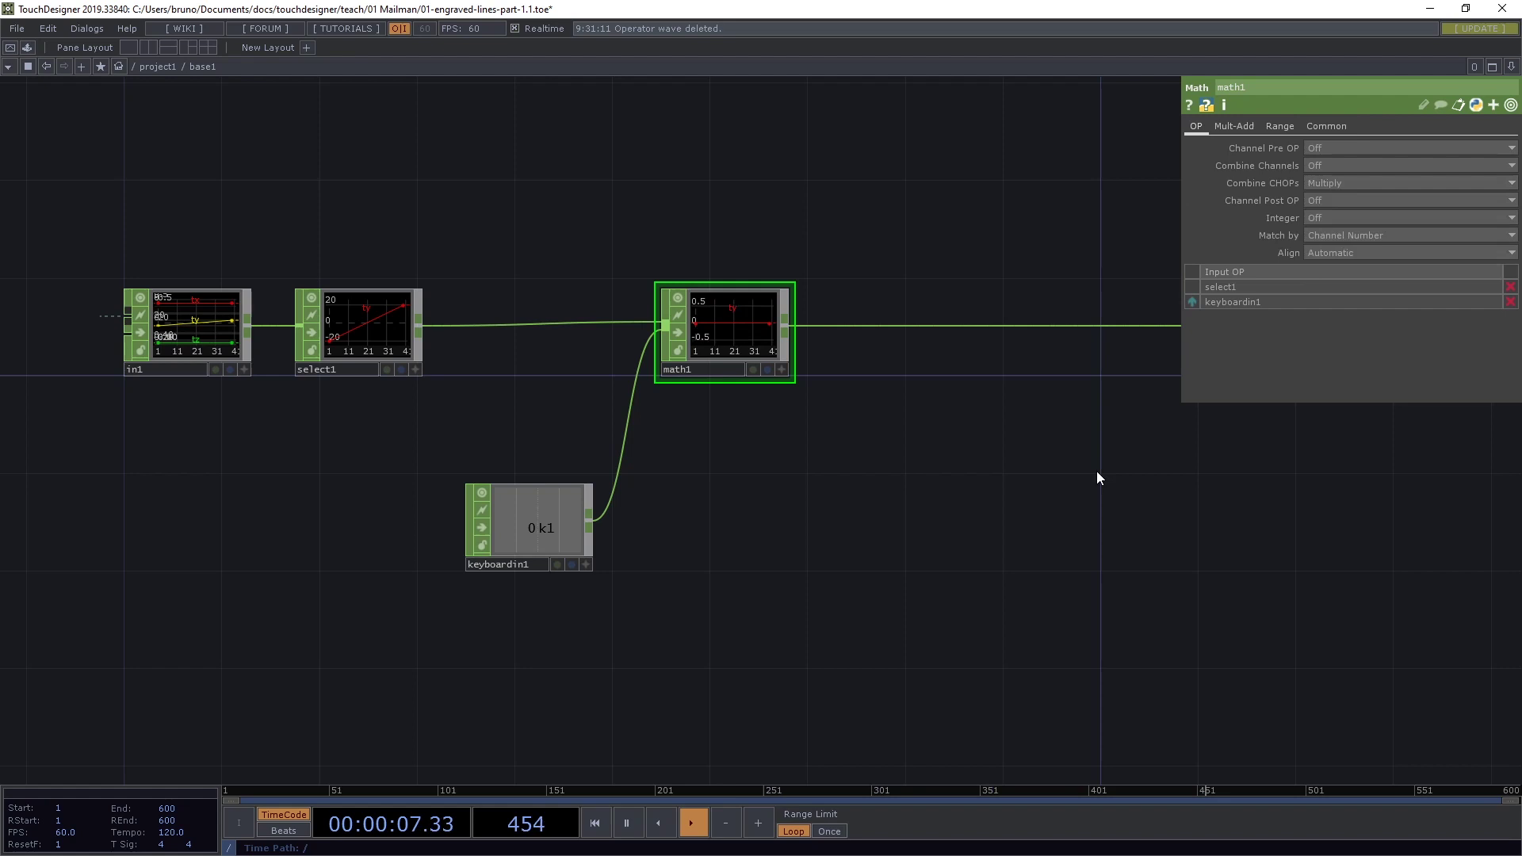
left_click_drag(1071, 487, 1047, 529)
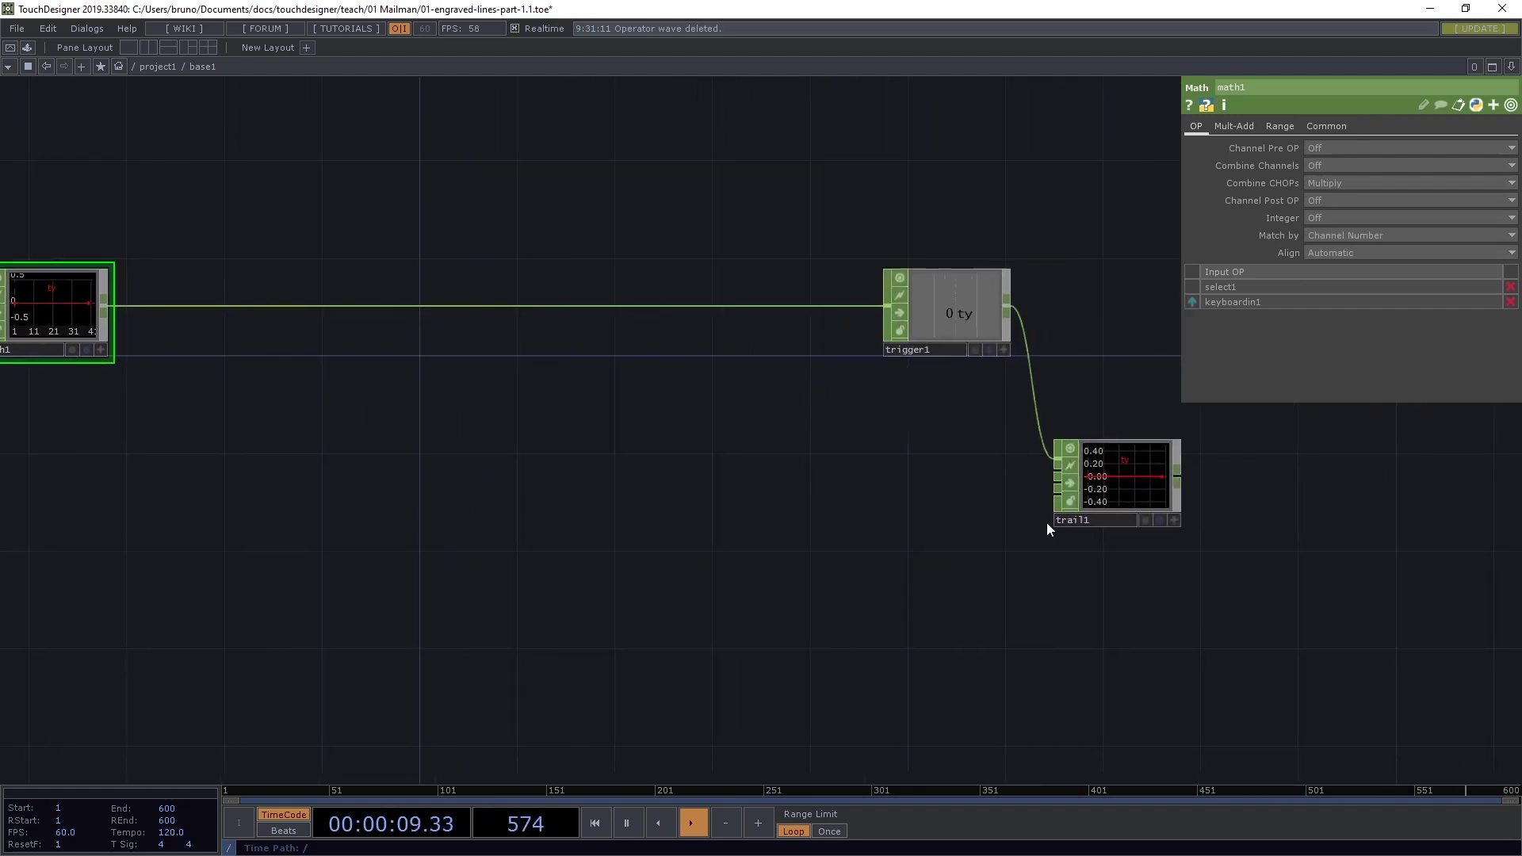
left_click_drag(977, 584, 1064, 577)
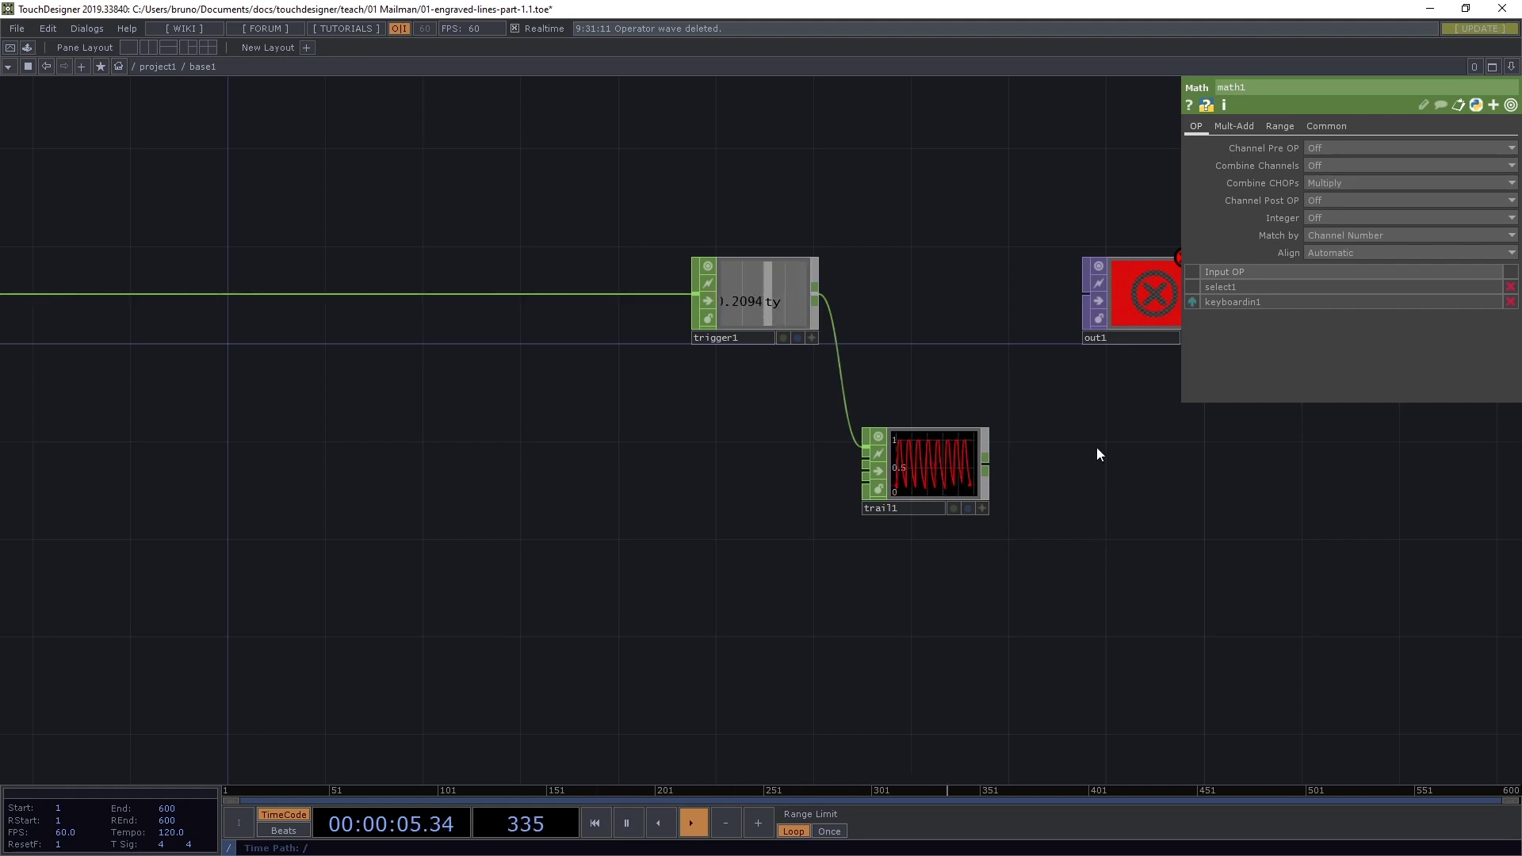
Move out1 right, add Null CHOP null1 after trigger1, and branch a TOP off it.
left_click_drag(1154, 516, 726, 513)
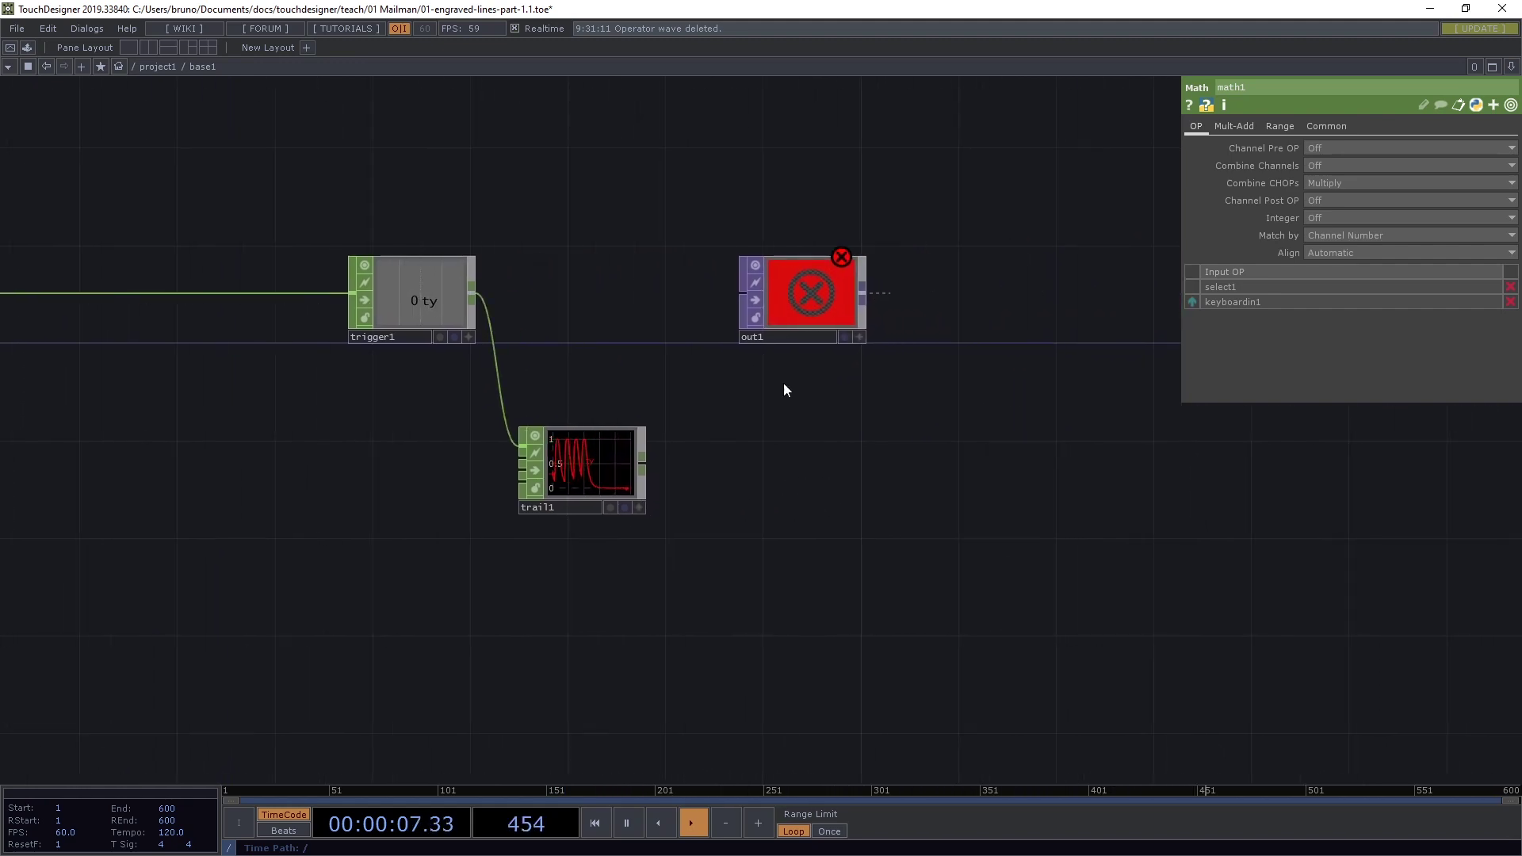
left_click_drag(815, 302, 1043, 303)
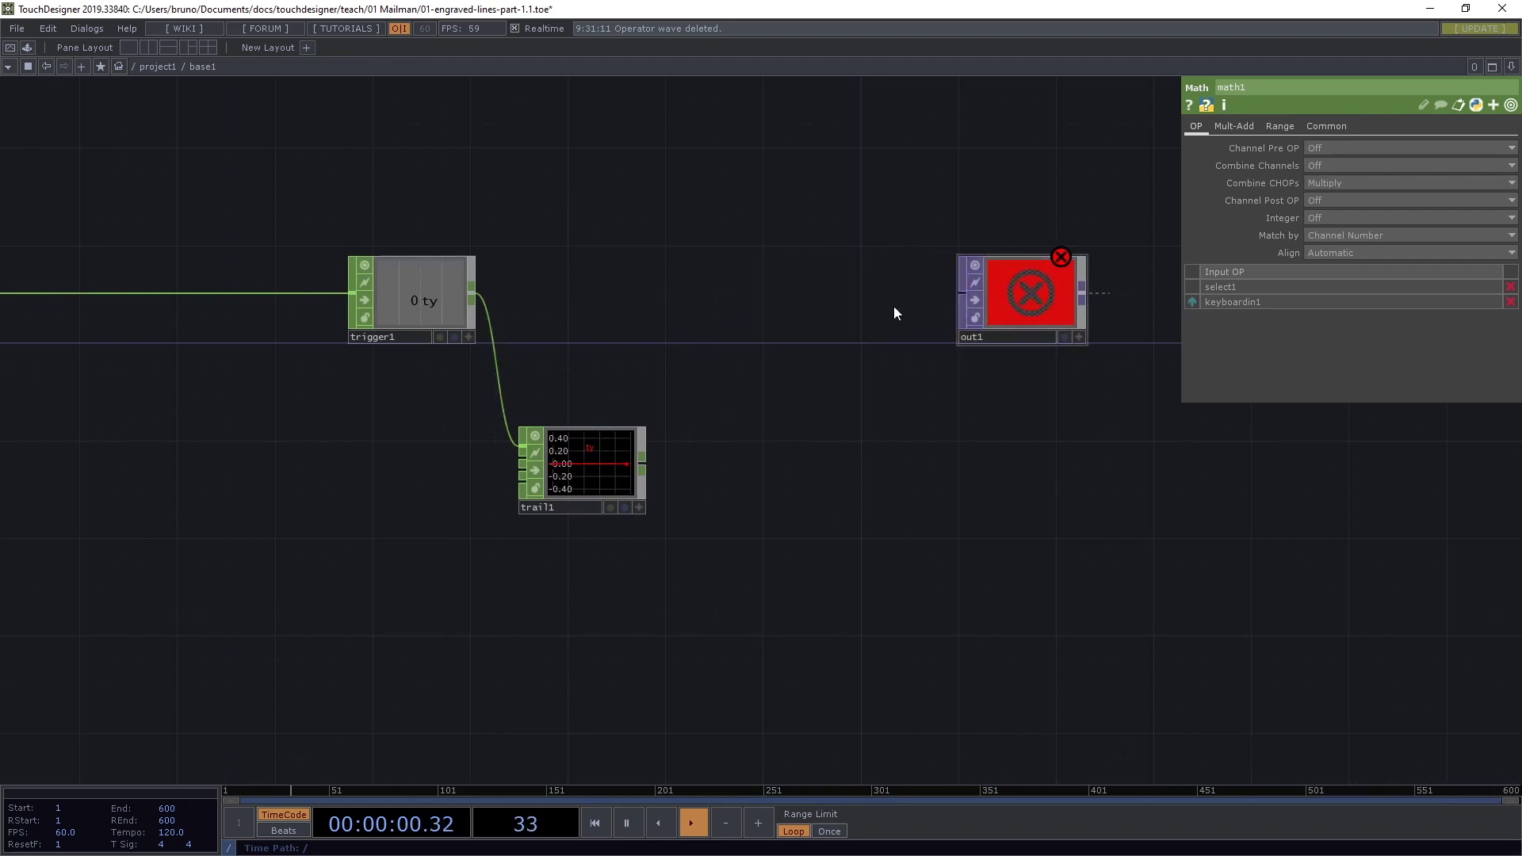
left_click(472, 294)
left_click(534, 293)
type("null")
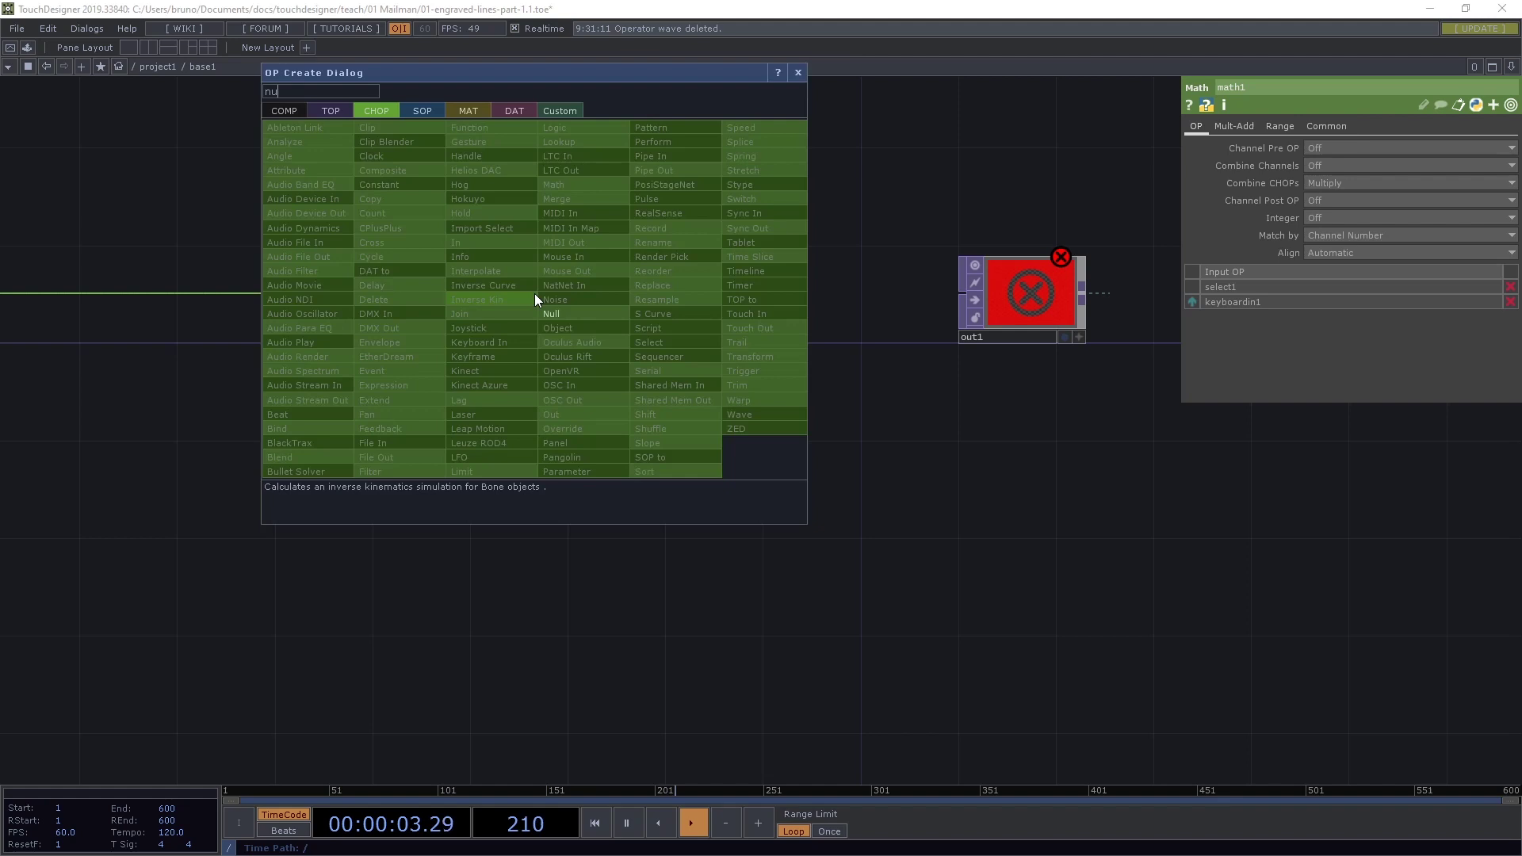
key("Return")
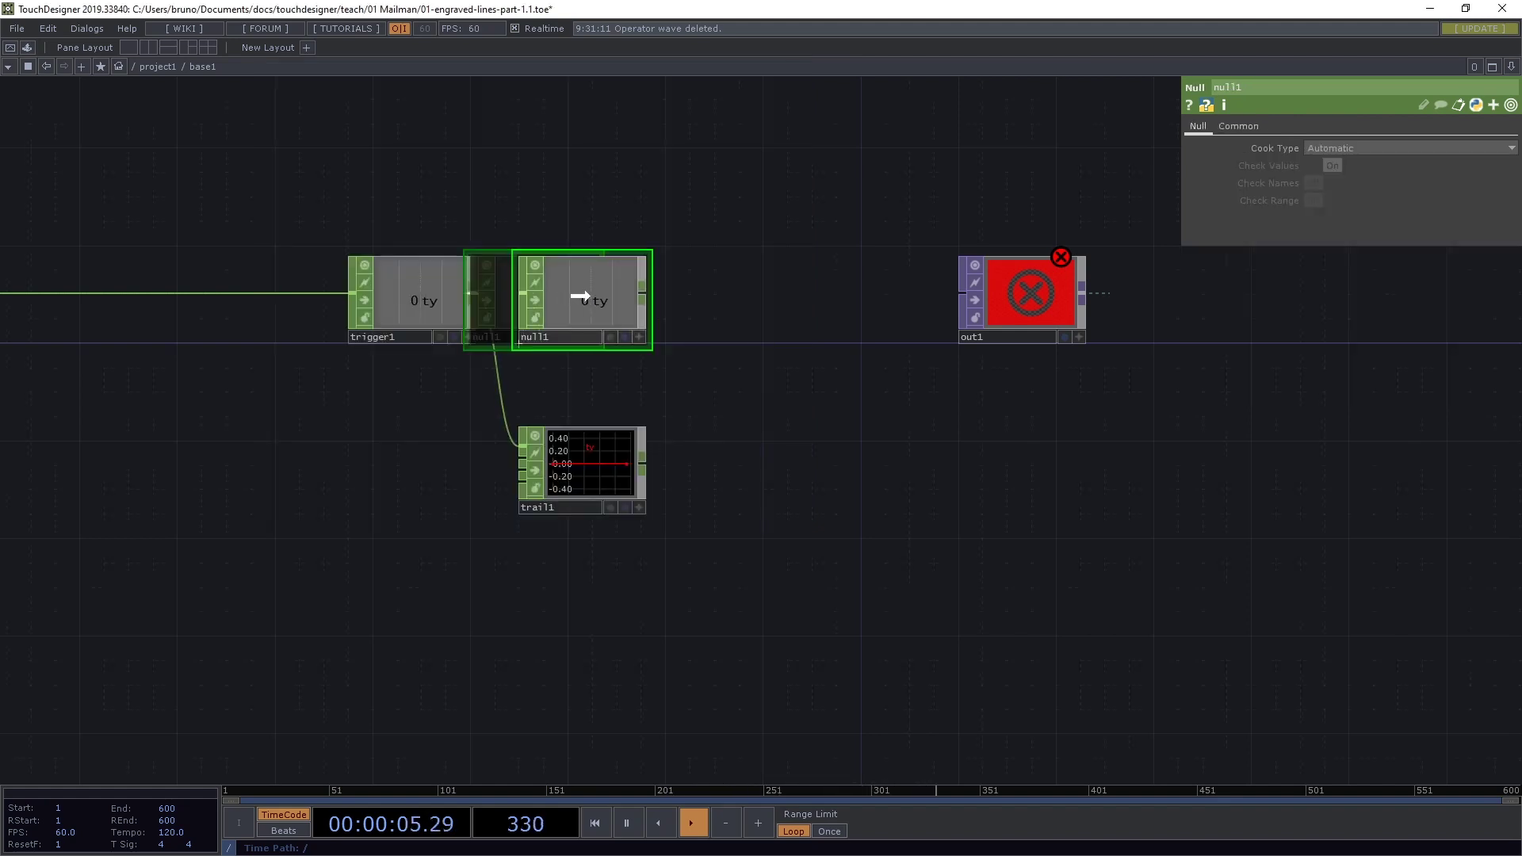
left_click(570, 295)
left_click(643, 297)
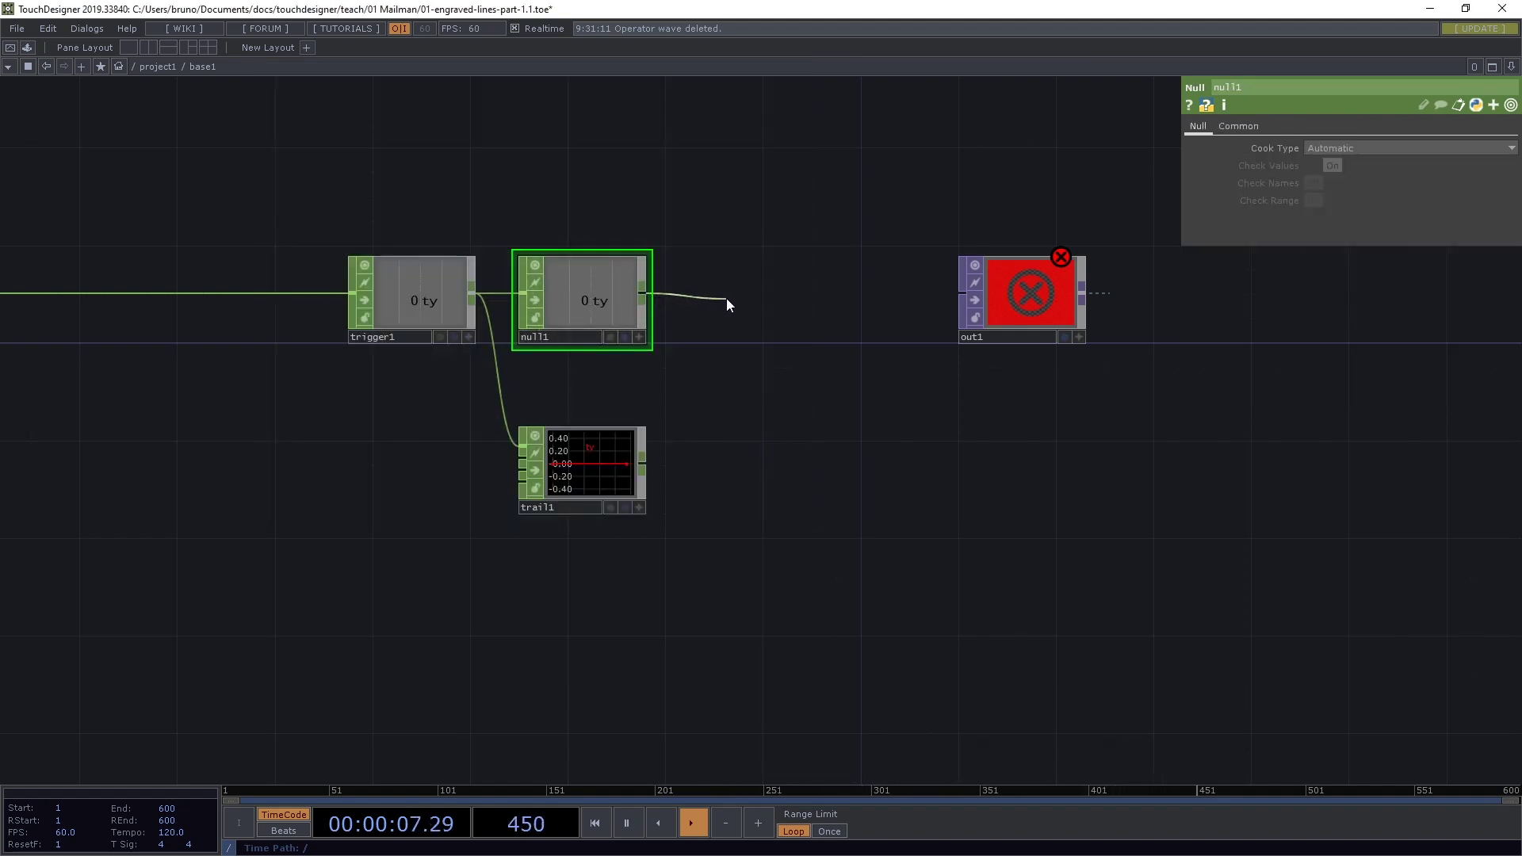
left_click(691, 290)
Create a CHOP to TOP, chopto1, after null1 with Fill Viewer set to Fill.
left_click(521, 116)
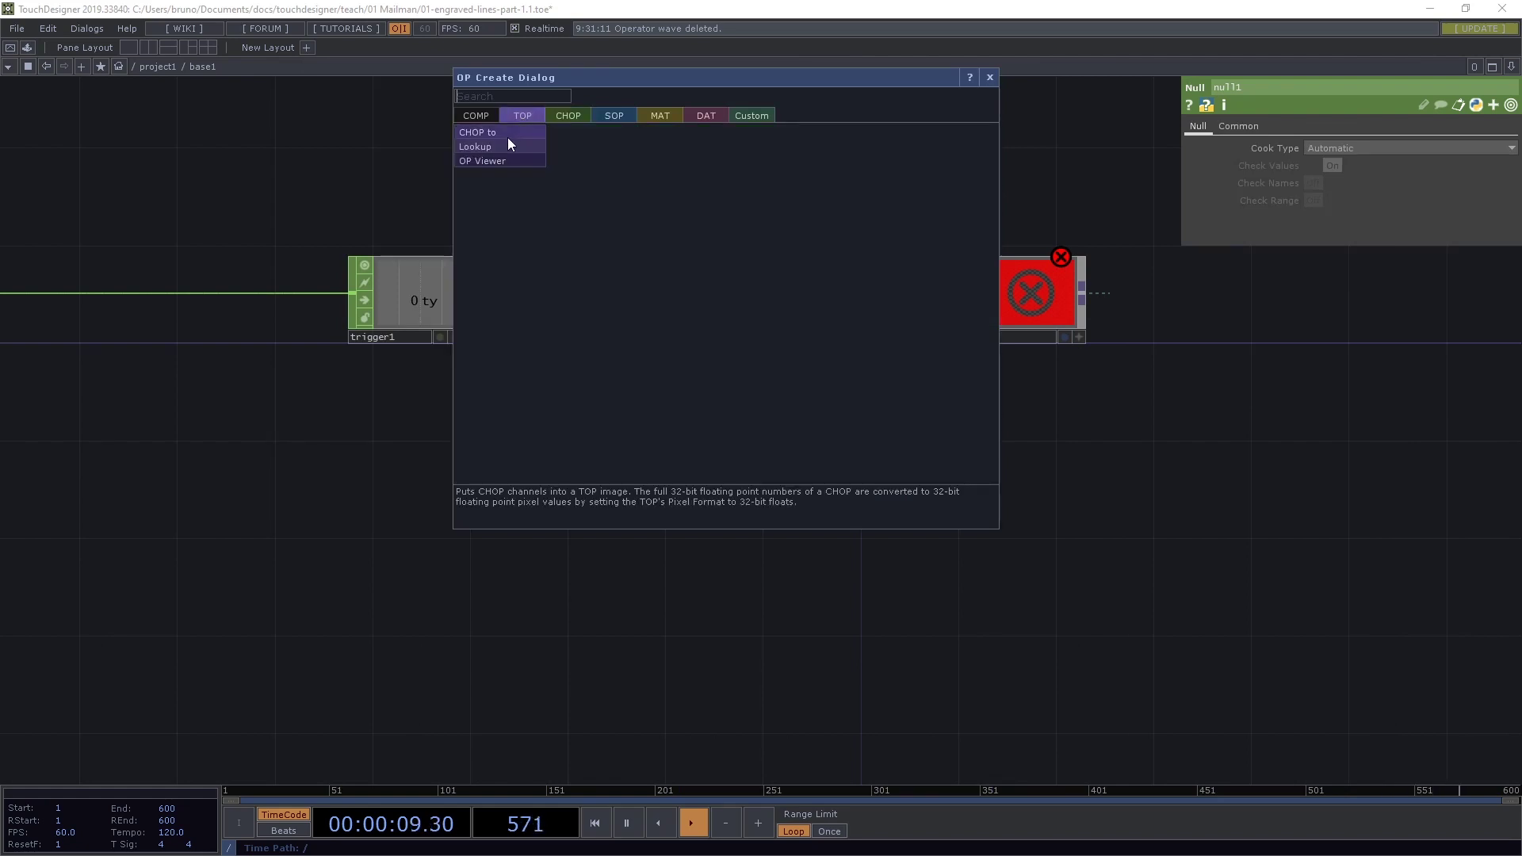
key("Escape")
left_click(772, 297)
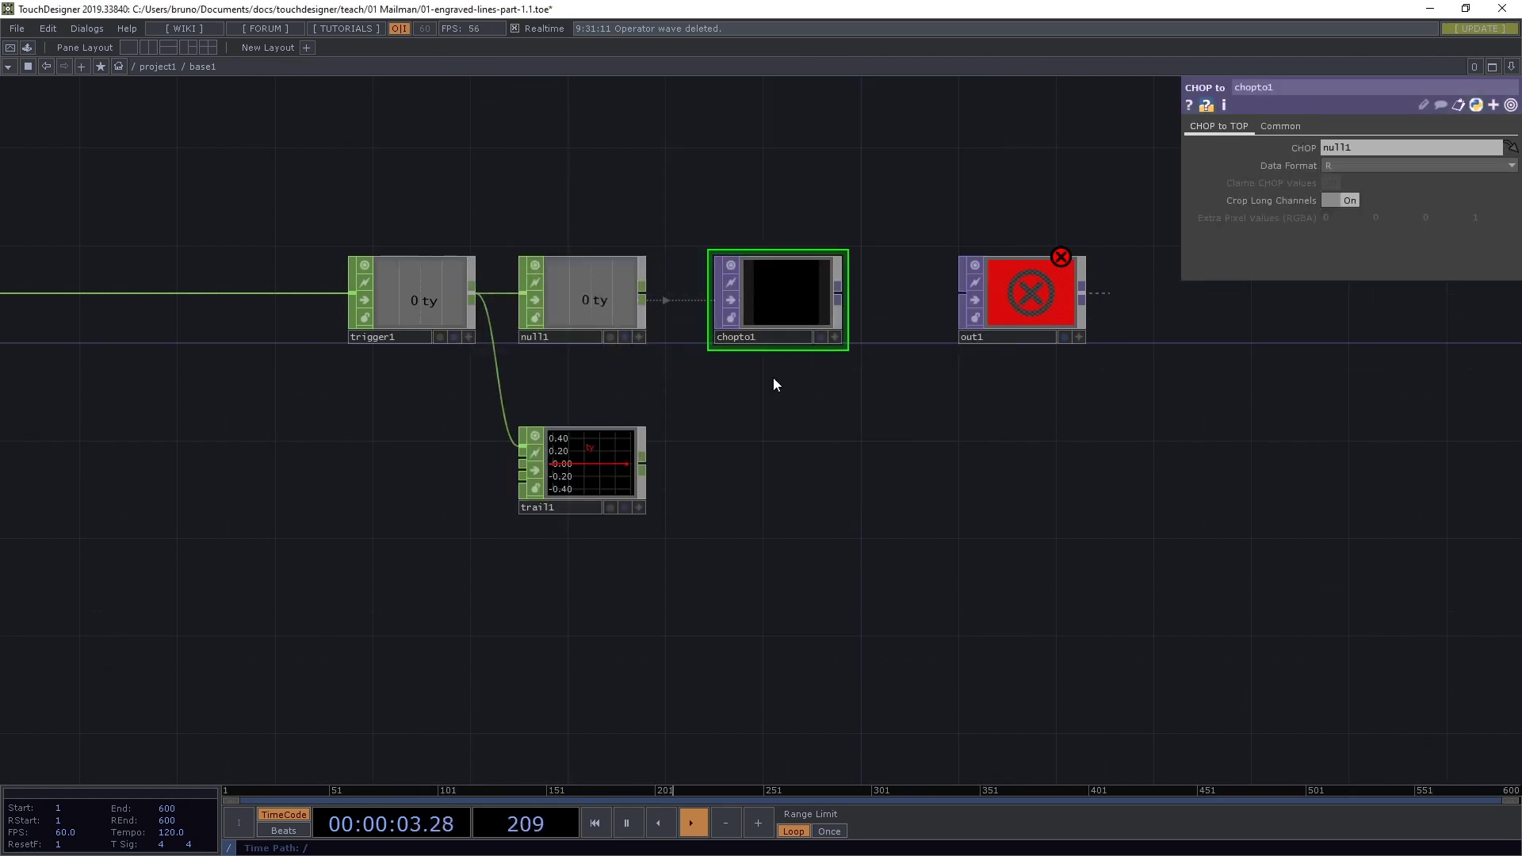
left_click_drag(764, 299, 740, 299)
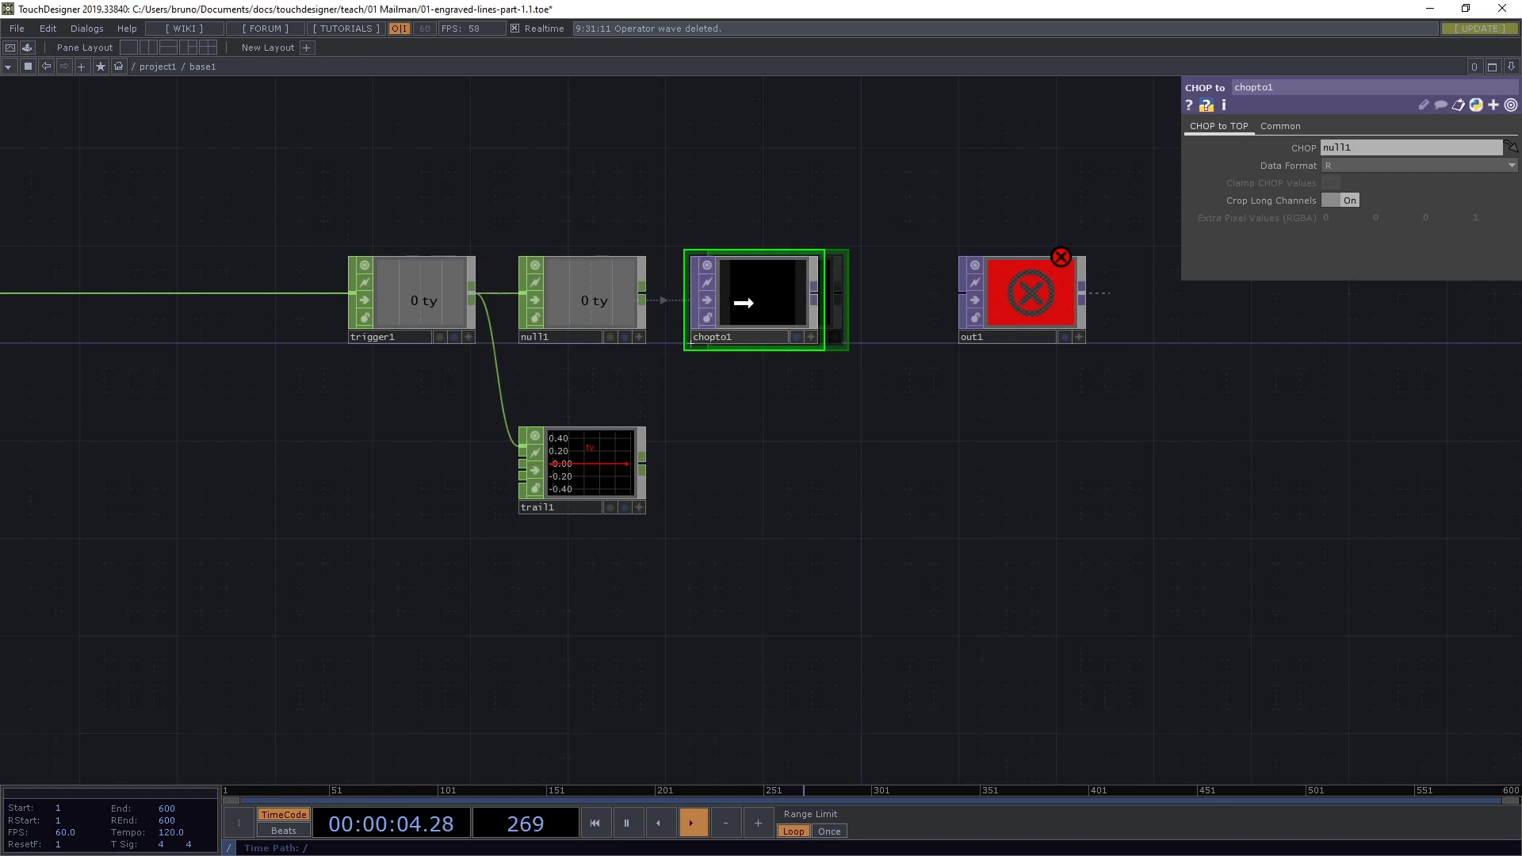
left_click(1281, 126)
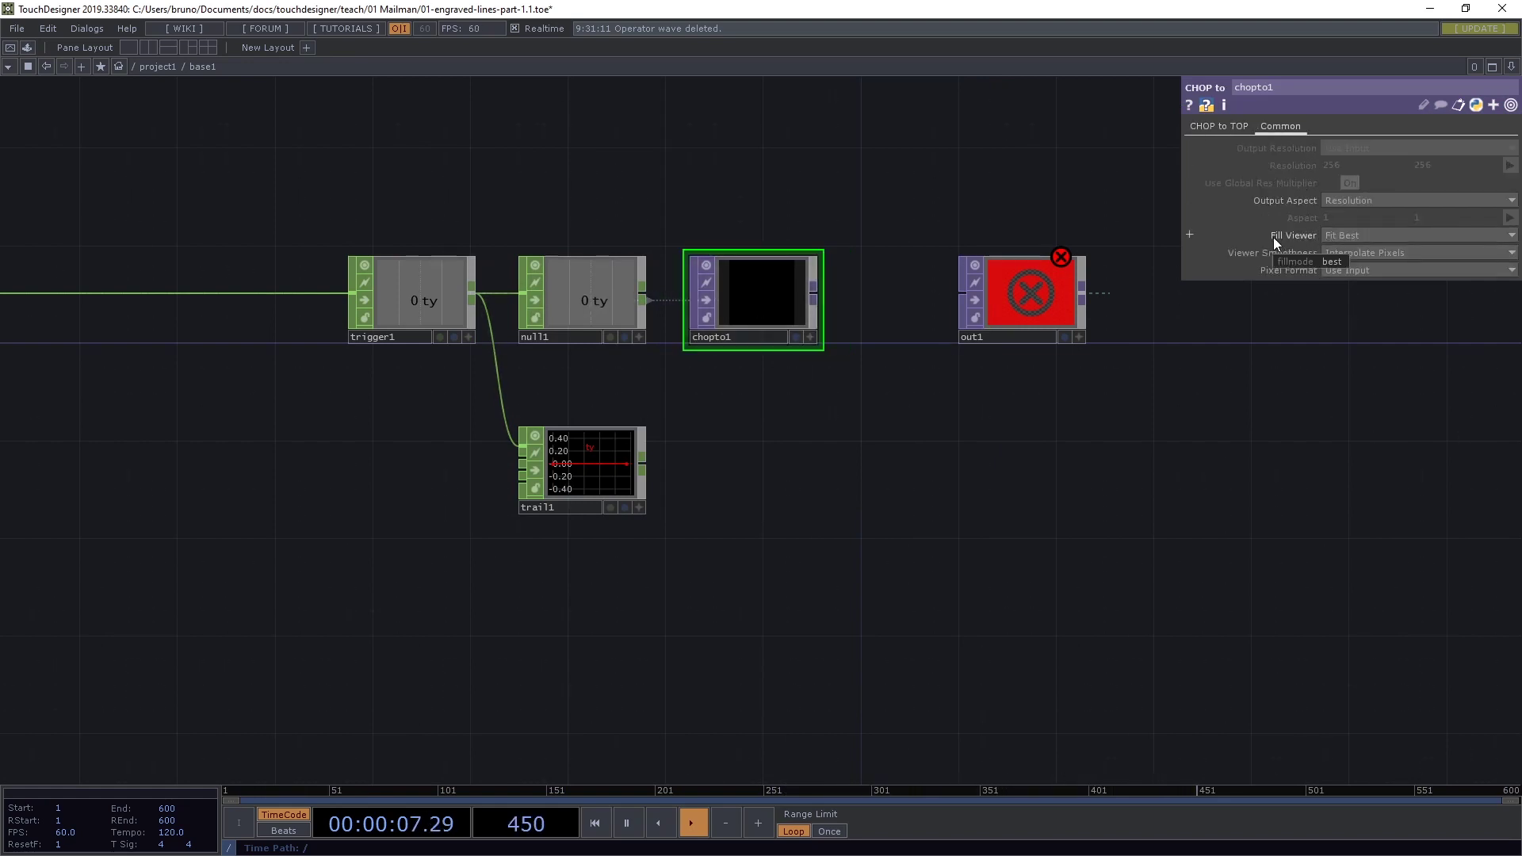
left_click(1346, 236)
left_click(1349, 266)
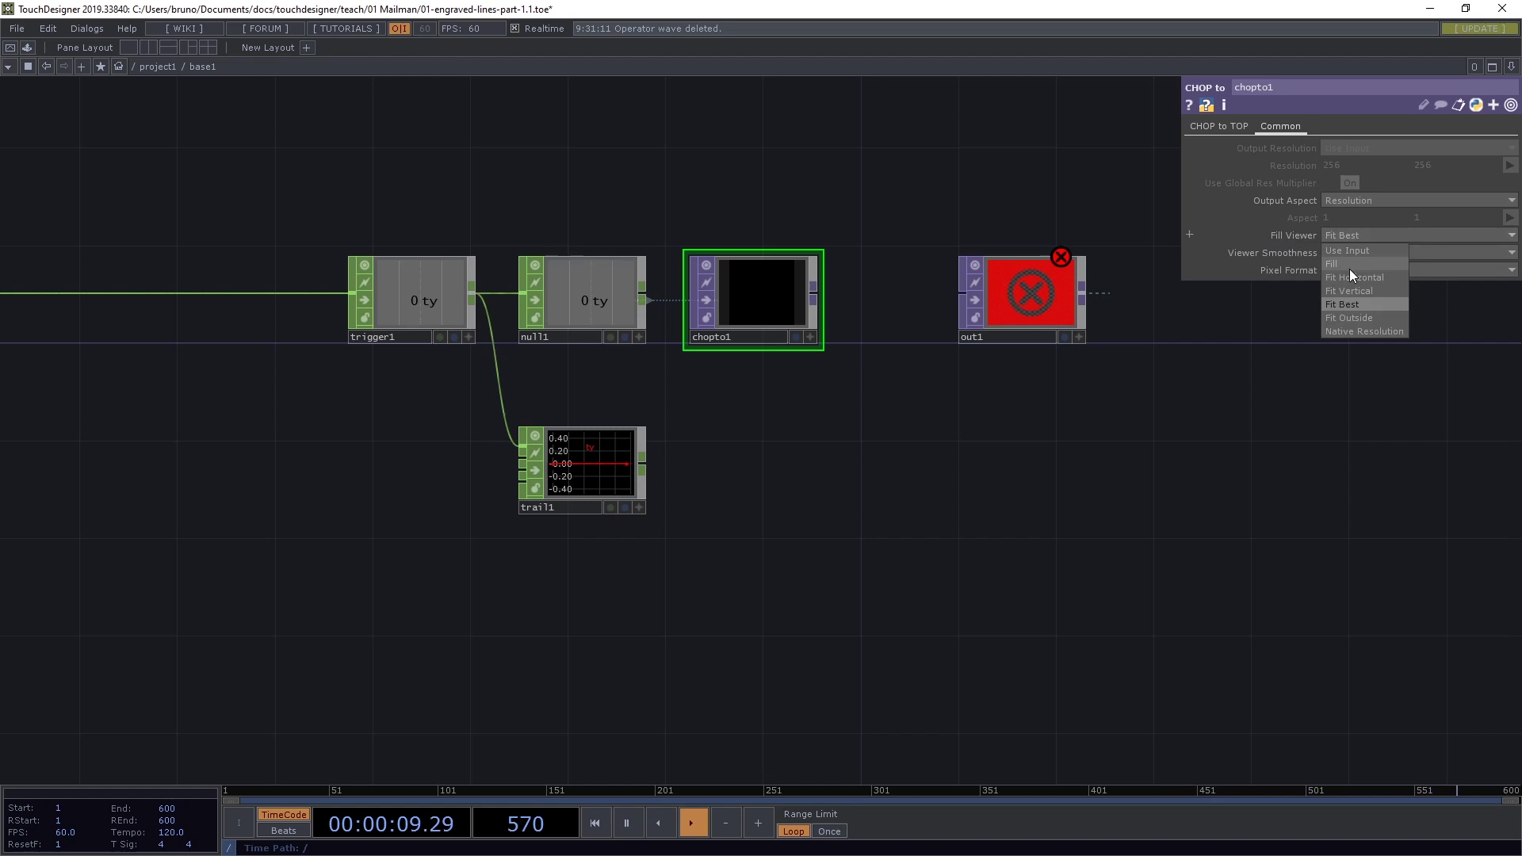
Wire chopto1 into out1 and display out1 as the network background.
left_click_drag(826, 293, 961, 292)
left_click(1064, 337)
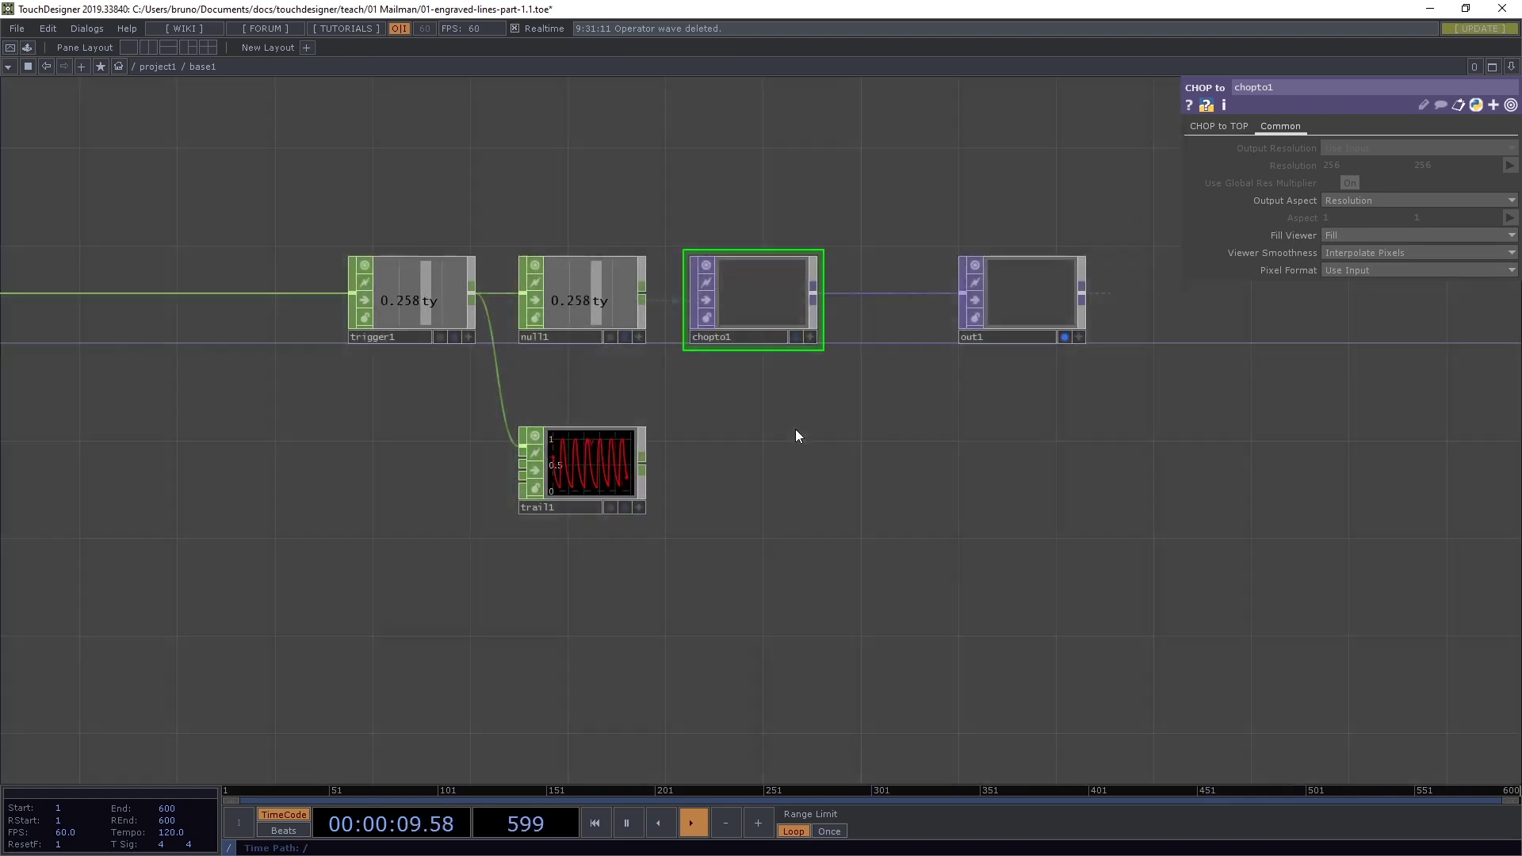
scroll(795, 429, "down", 3)
left_click_drag(476, 567, 682, 545)
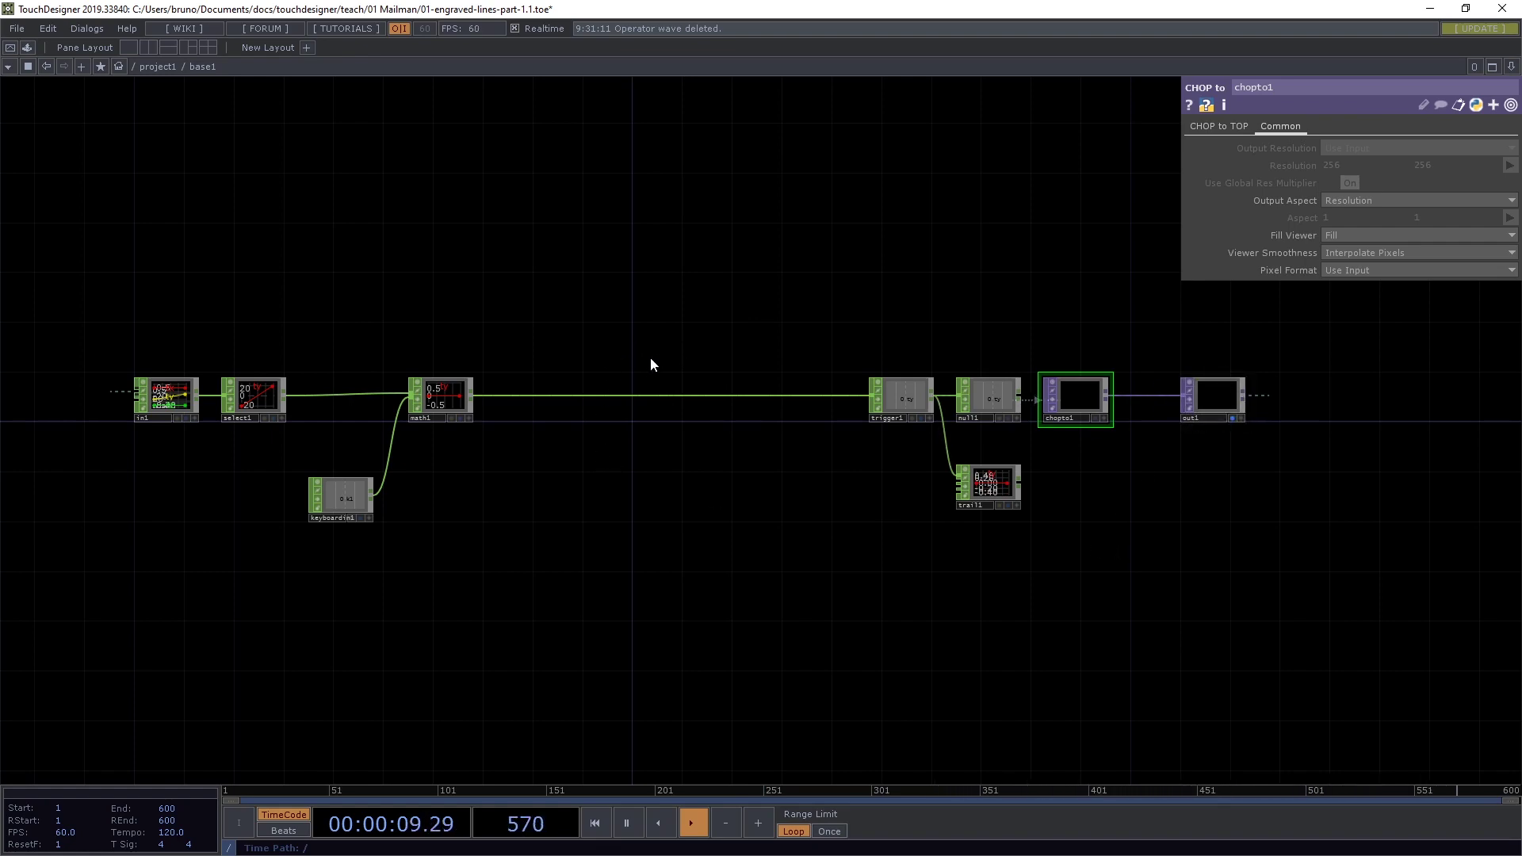
Go up to project1 and nudge the view to watch wave's flashing output.
key("u")
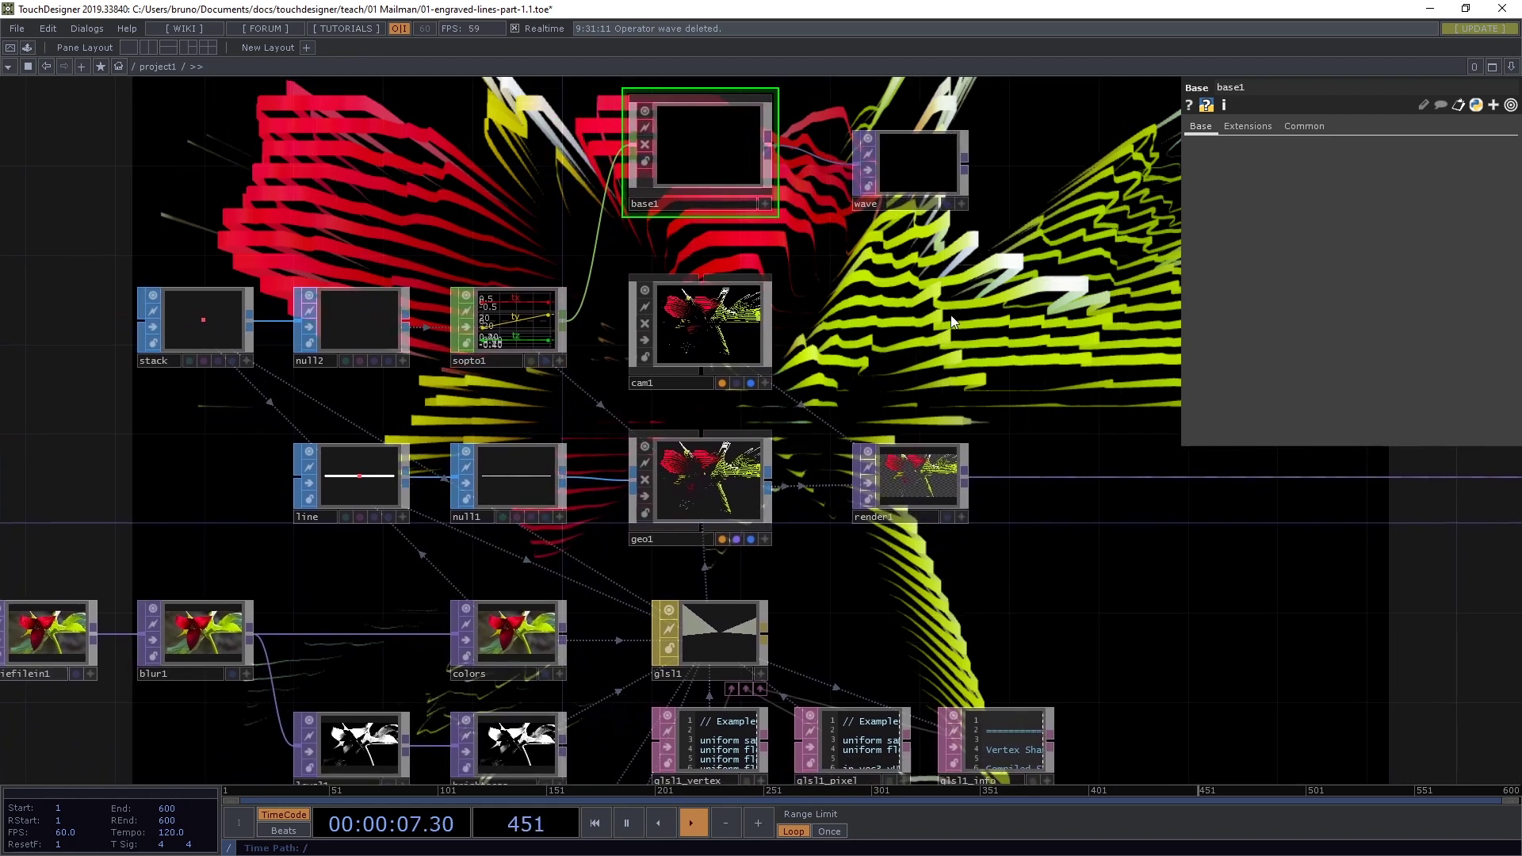
left_click_drag(616, 578, 617, 567)
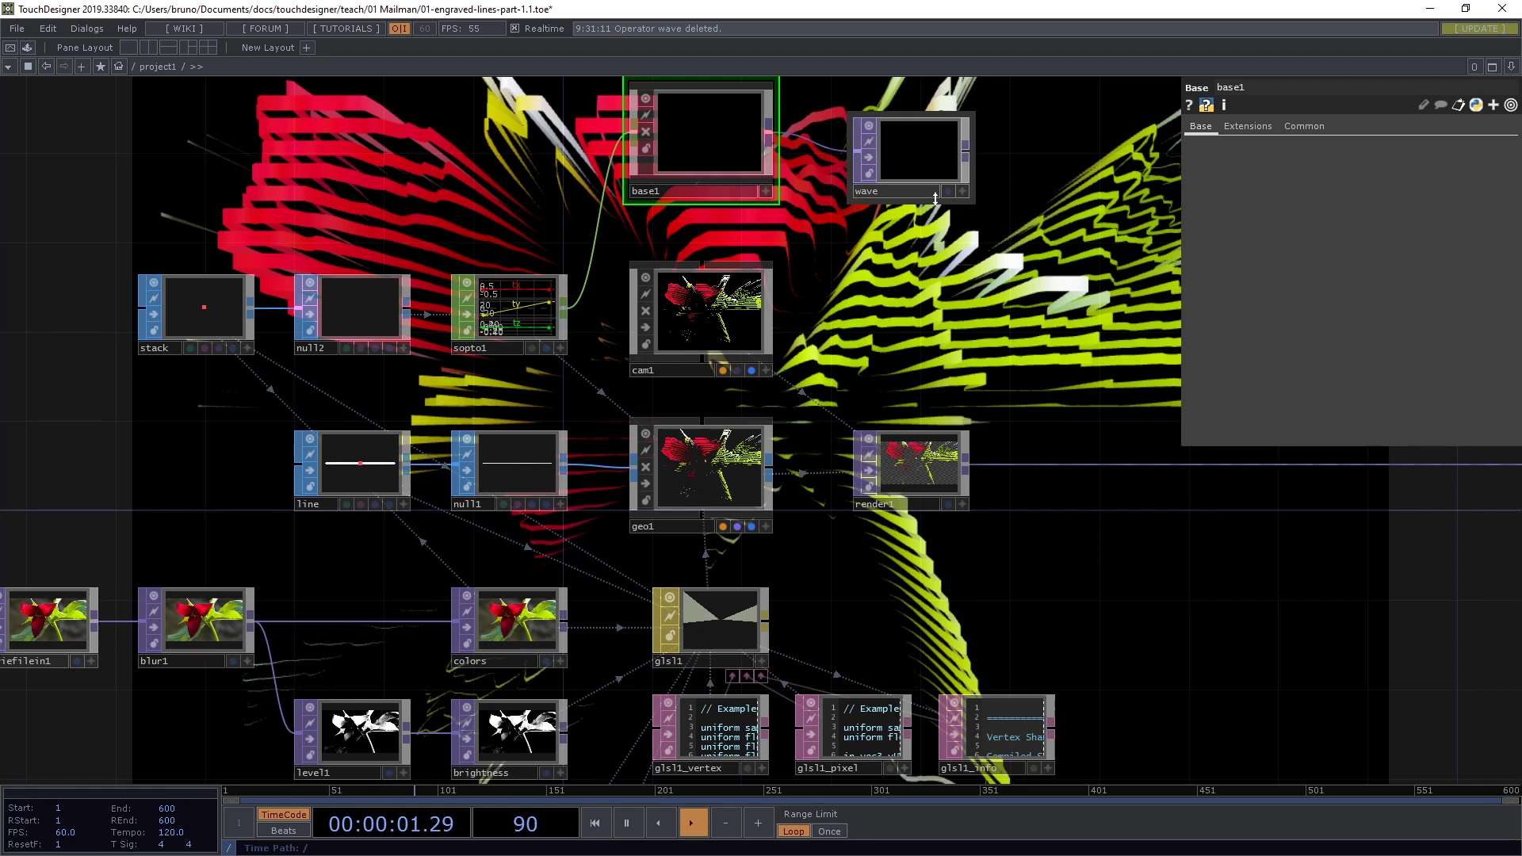
On glsl1's Samplers 1 page, add a third sampler named sWave that reads the wave TOP.
left_click(712, 617)
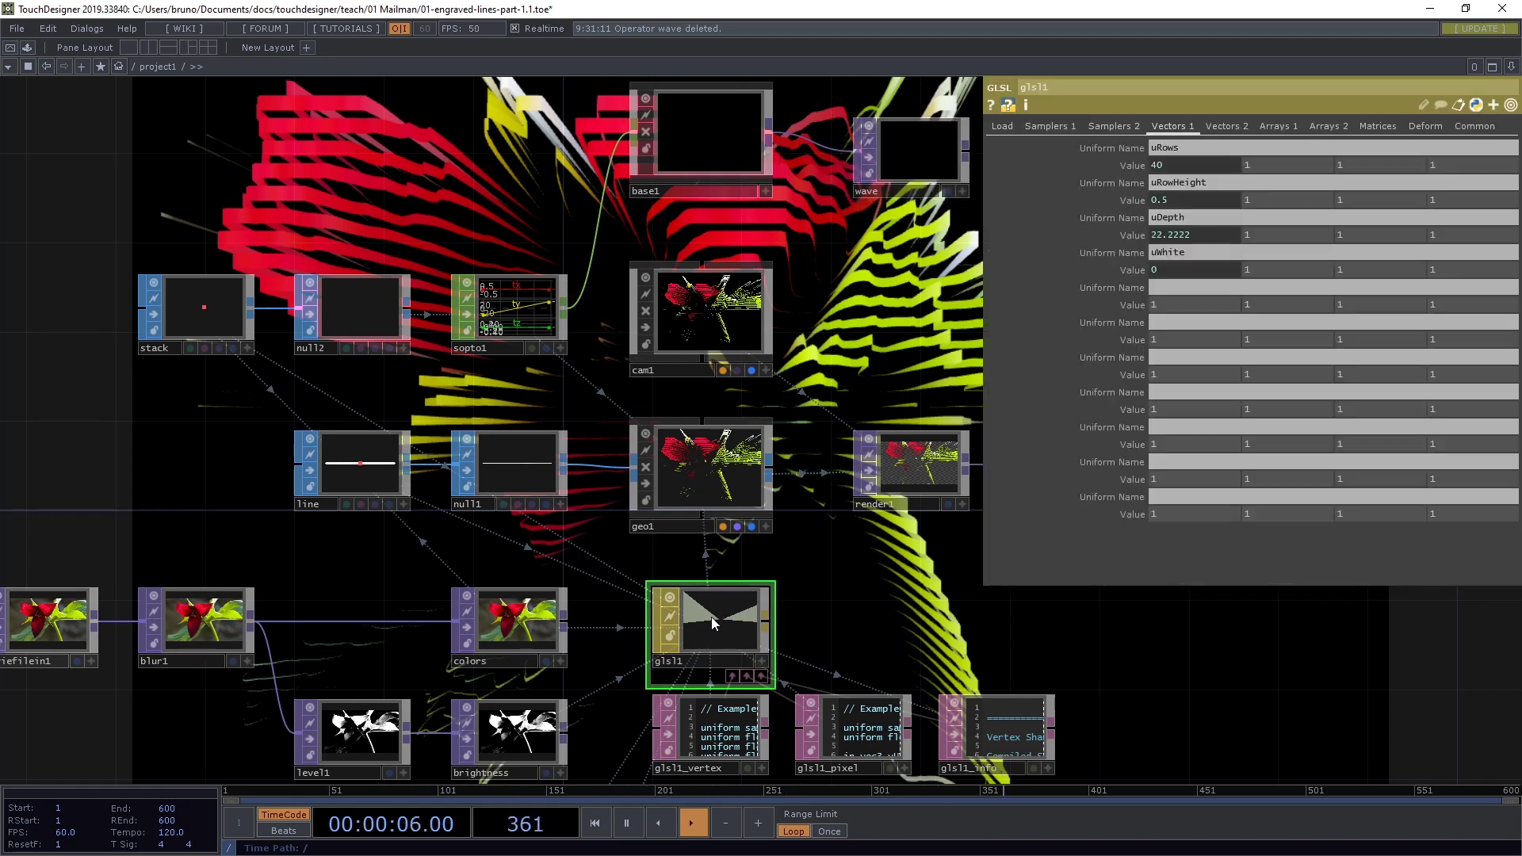
left_click(1062, 127)
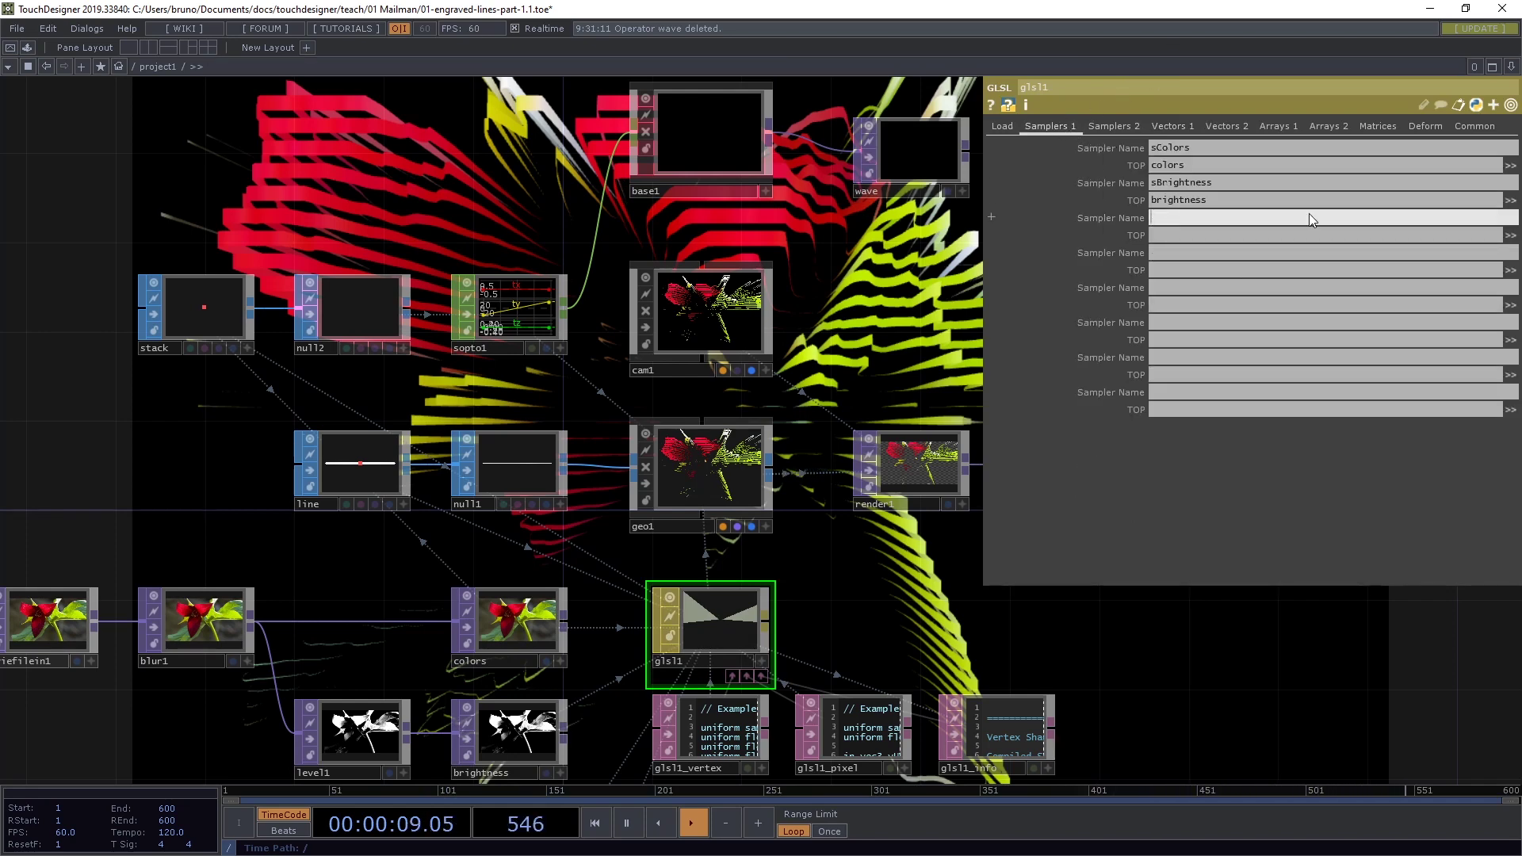
type("sWave")
key("Tab")
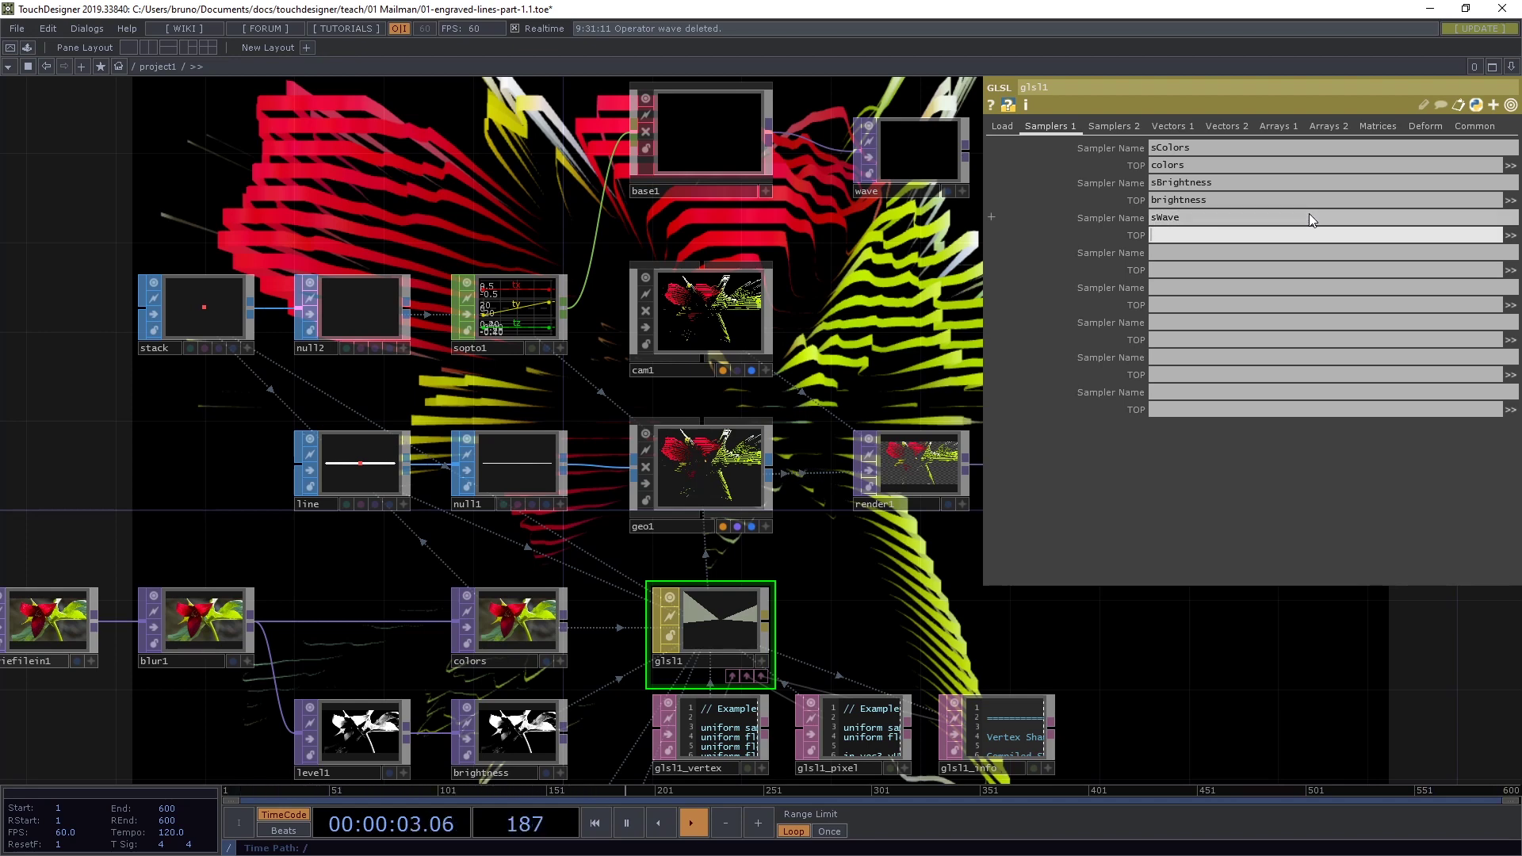
type("wave")
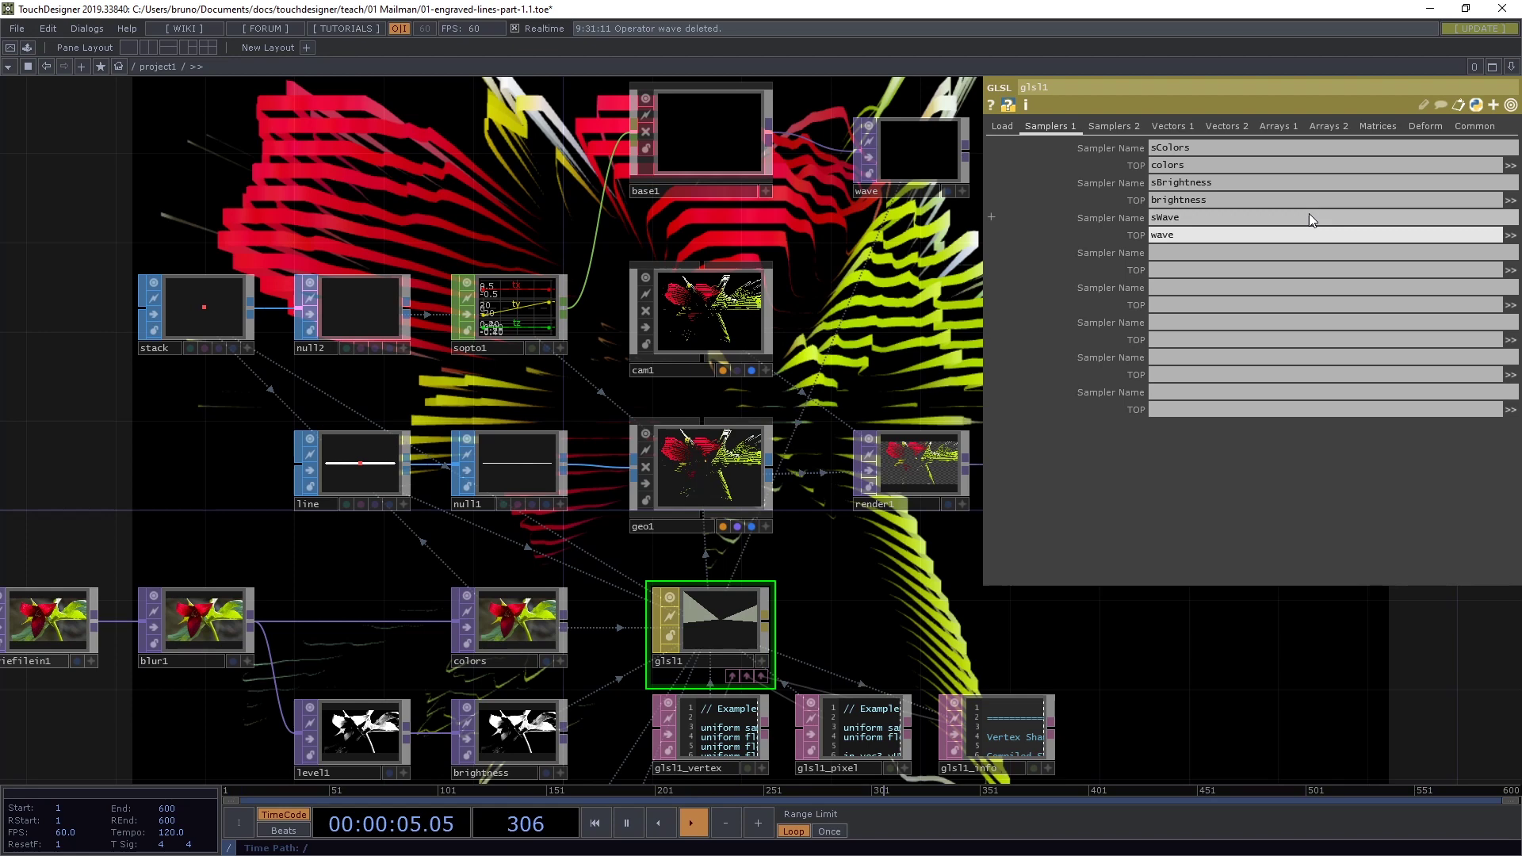
key("Return")
left_click_drag(881, 582, 882, 511)
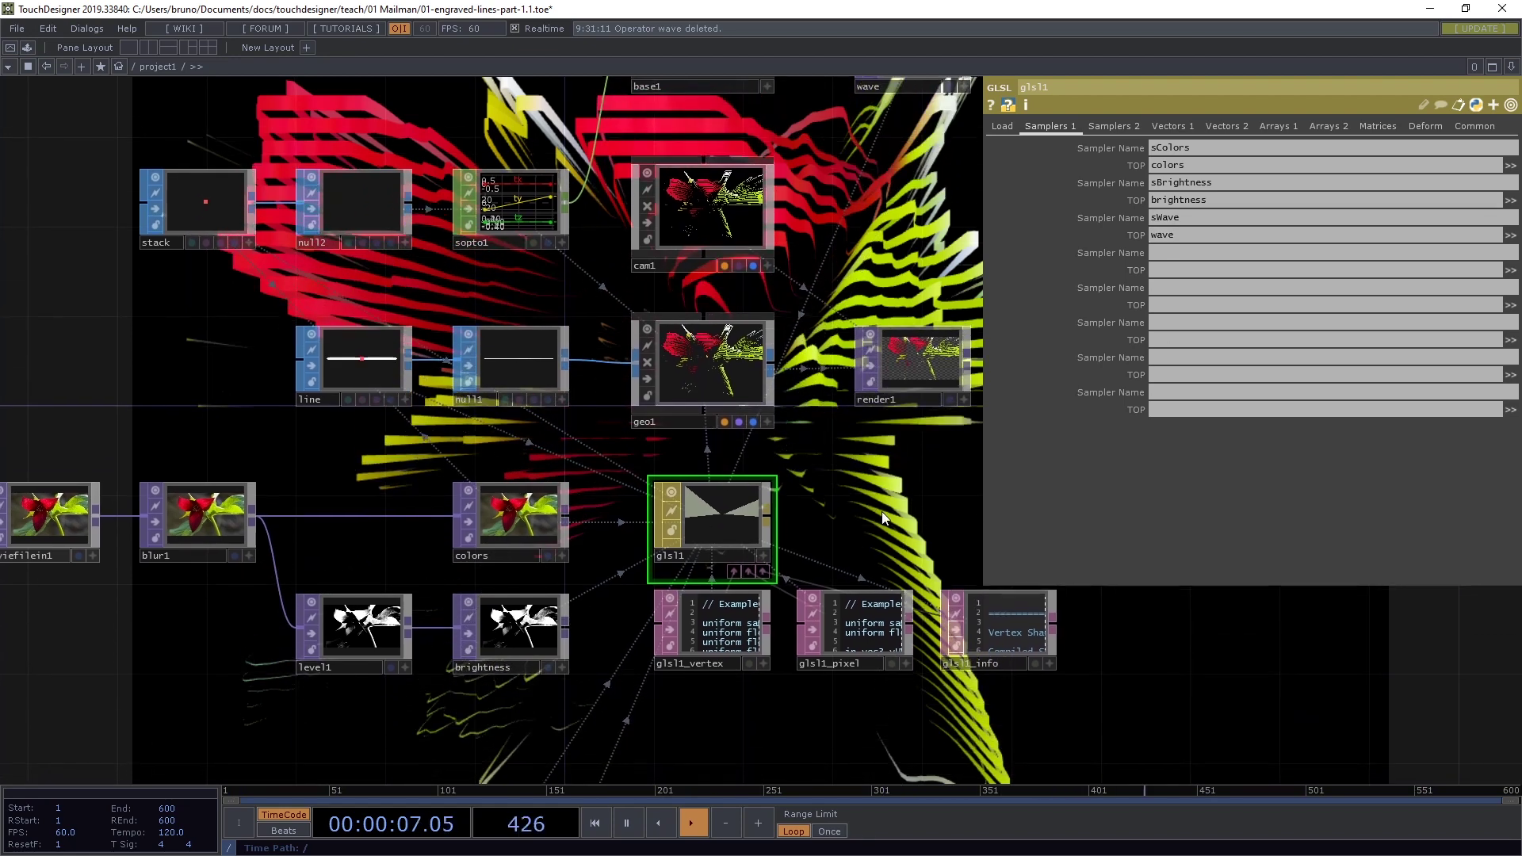
Open the glsl1_vertex shader full-screen and duplicate the sBrightness uniform as sWave.
left_click(724, 629)
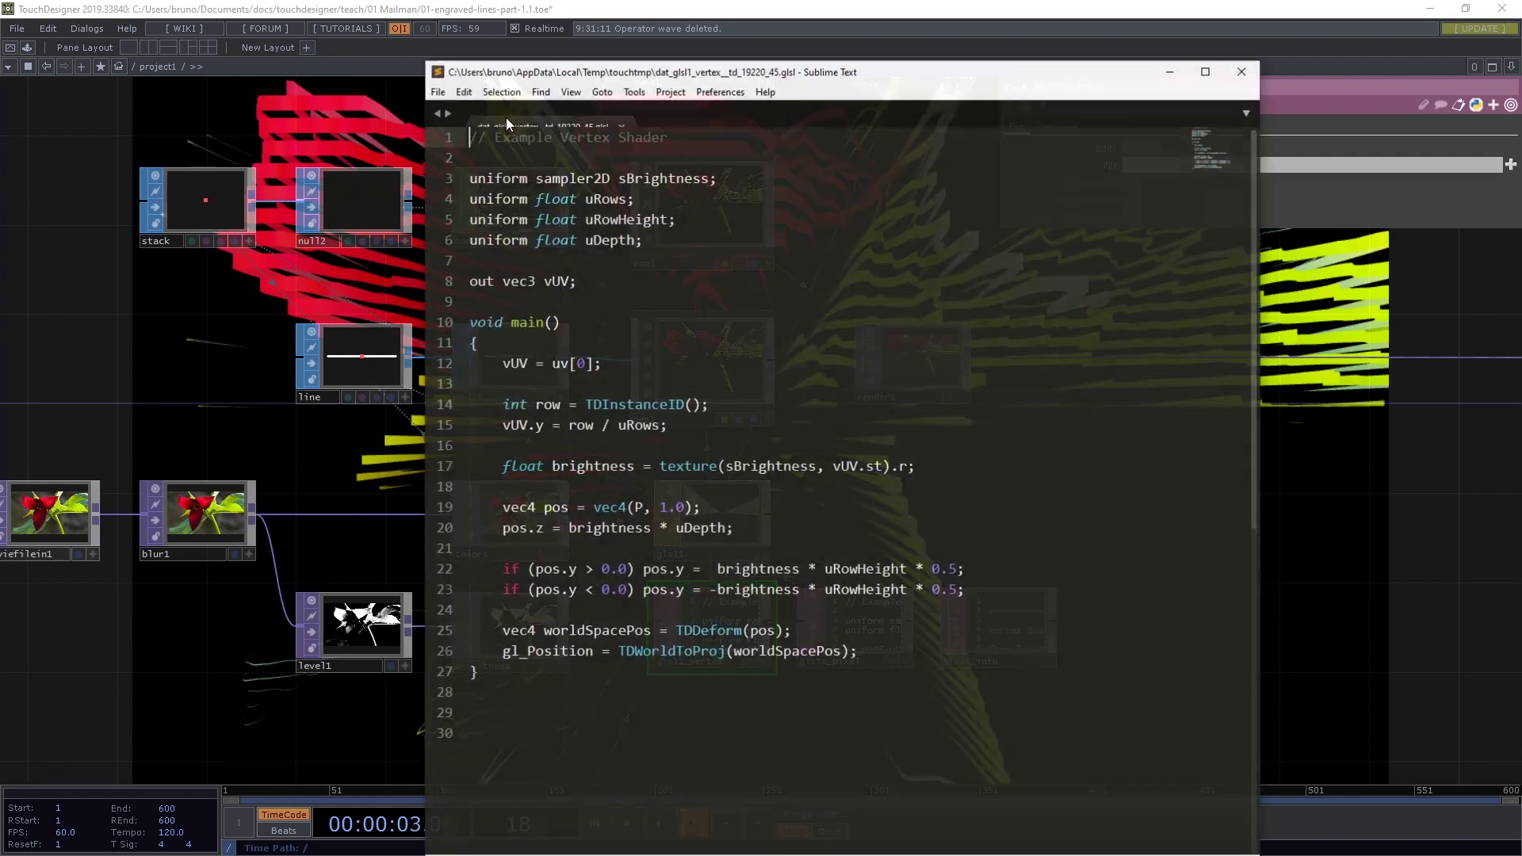
double_click(867, 78)
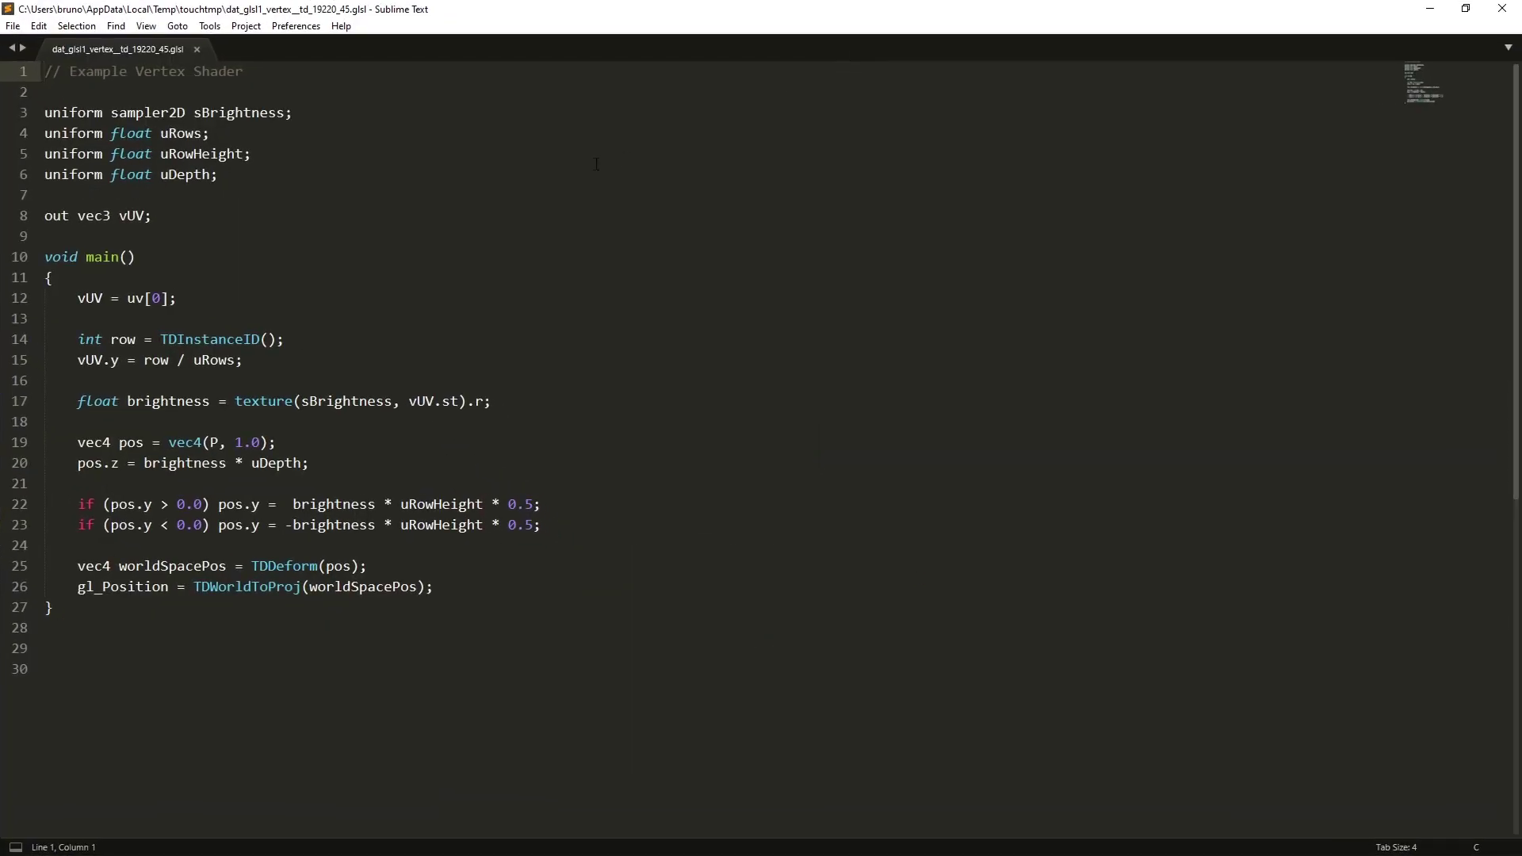
left_click(405, 118)
key("ctrl+shift+d")
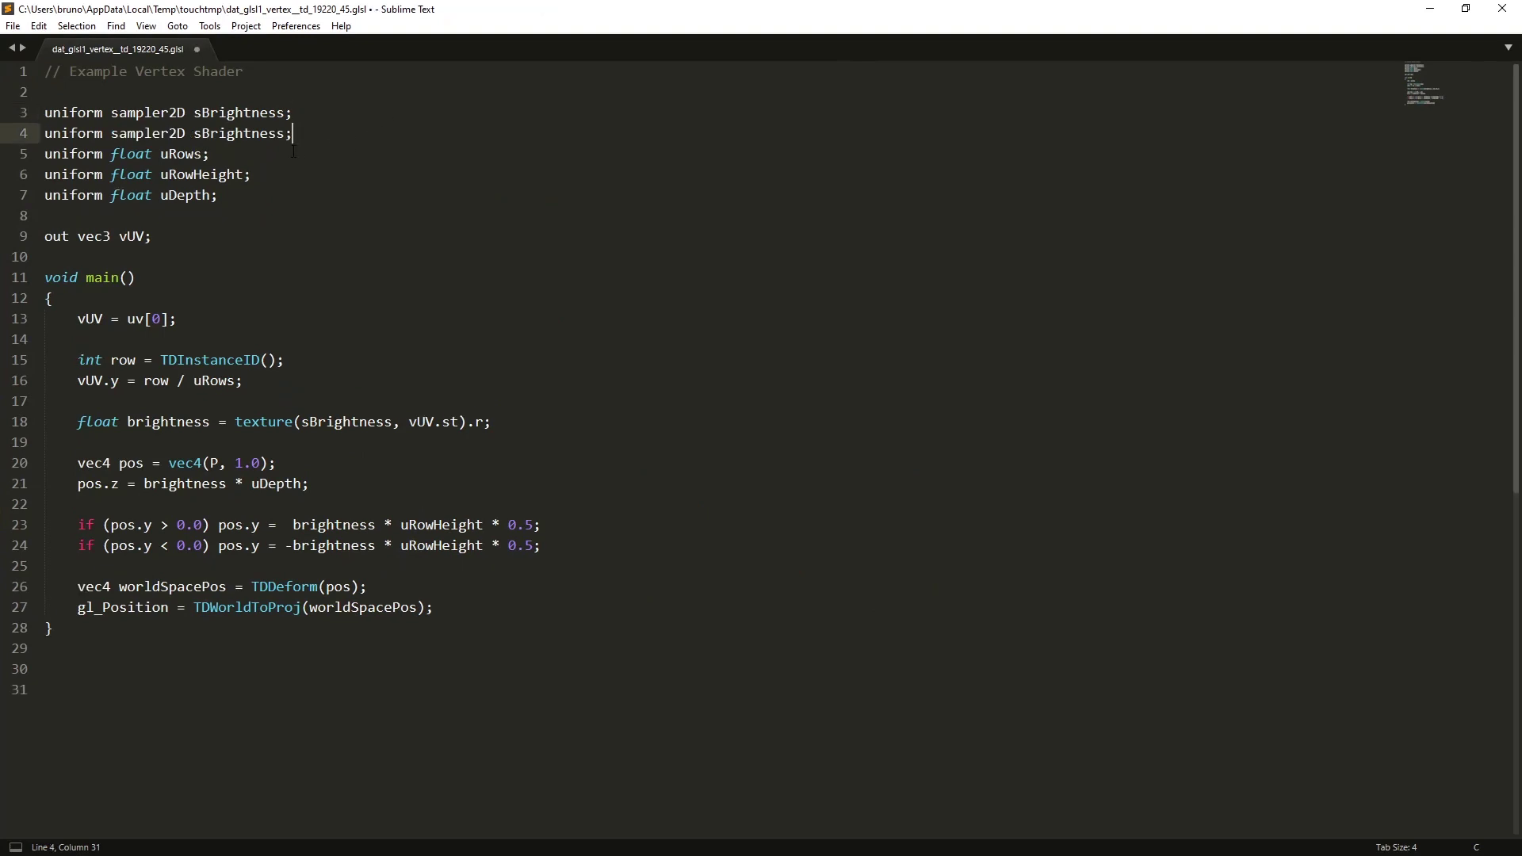
double_click(231, 134)
type("sWav")
Duplicate the brightness texture lookup into a wave lookup that samples sWave.
left_click(516, 424)
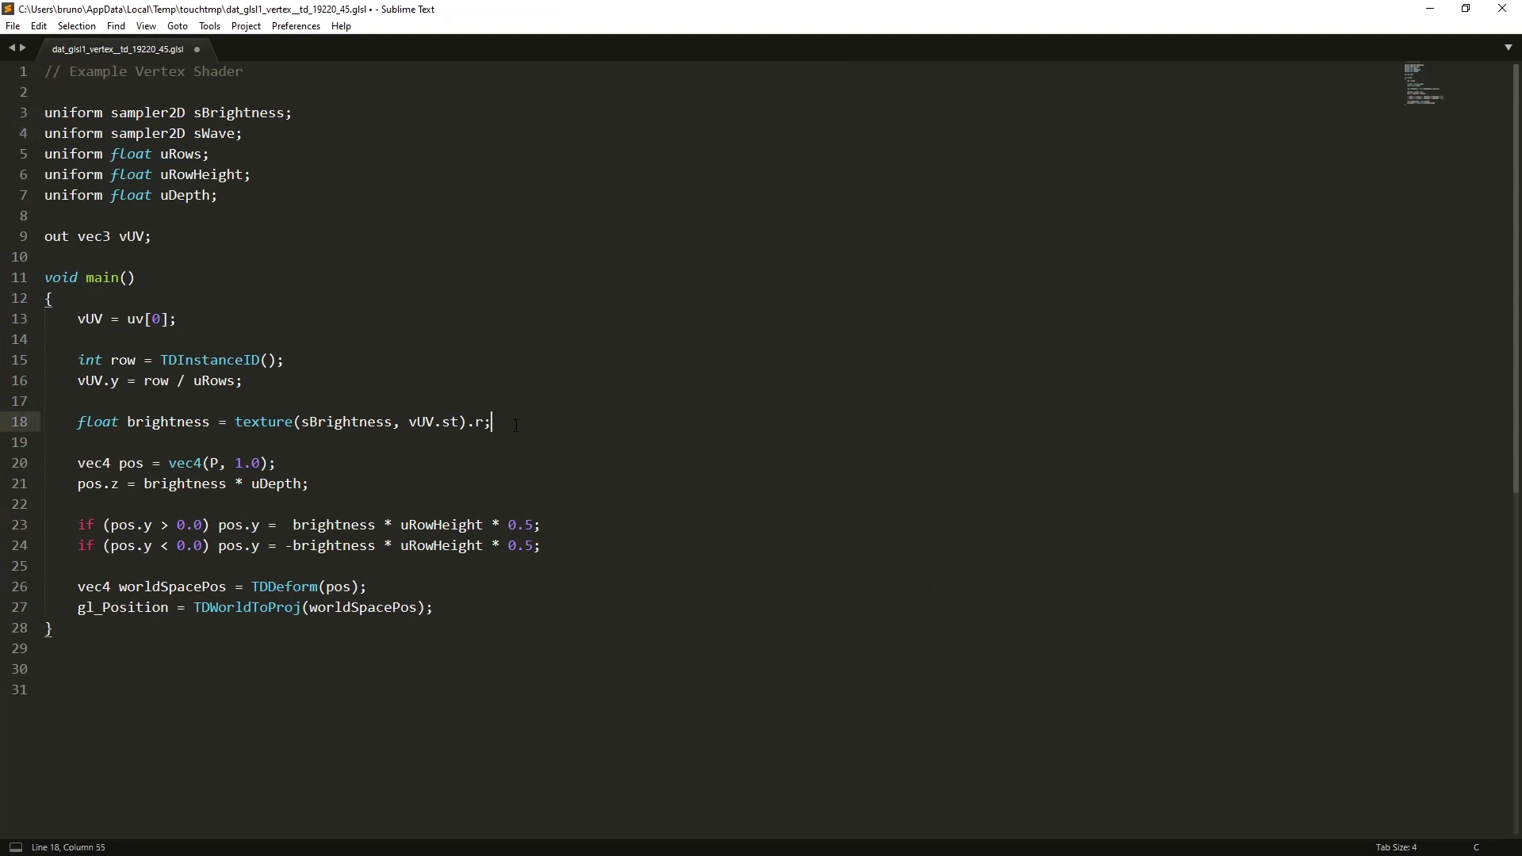
key("ctrl+shift+d")
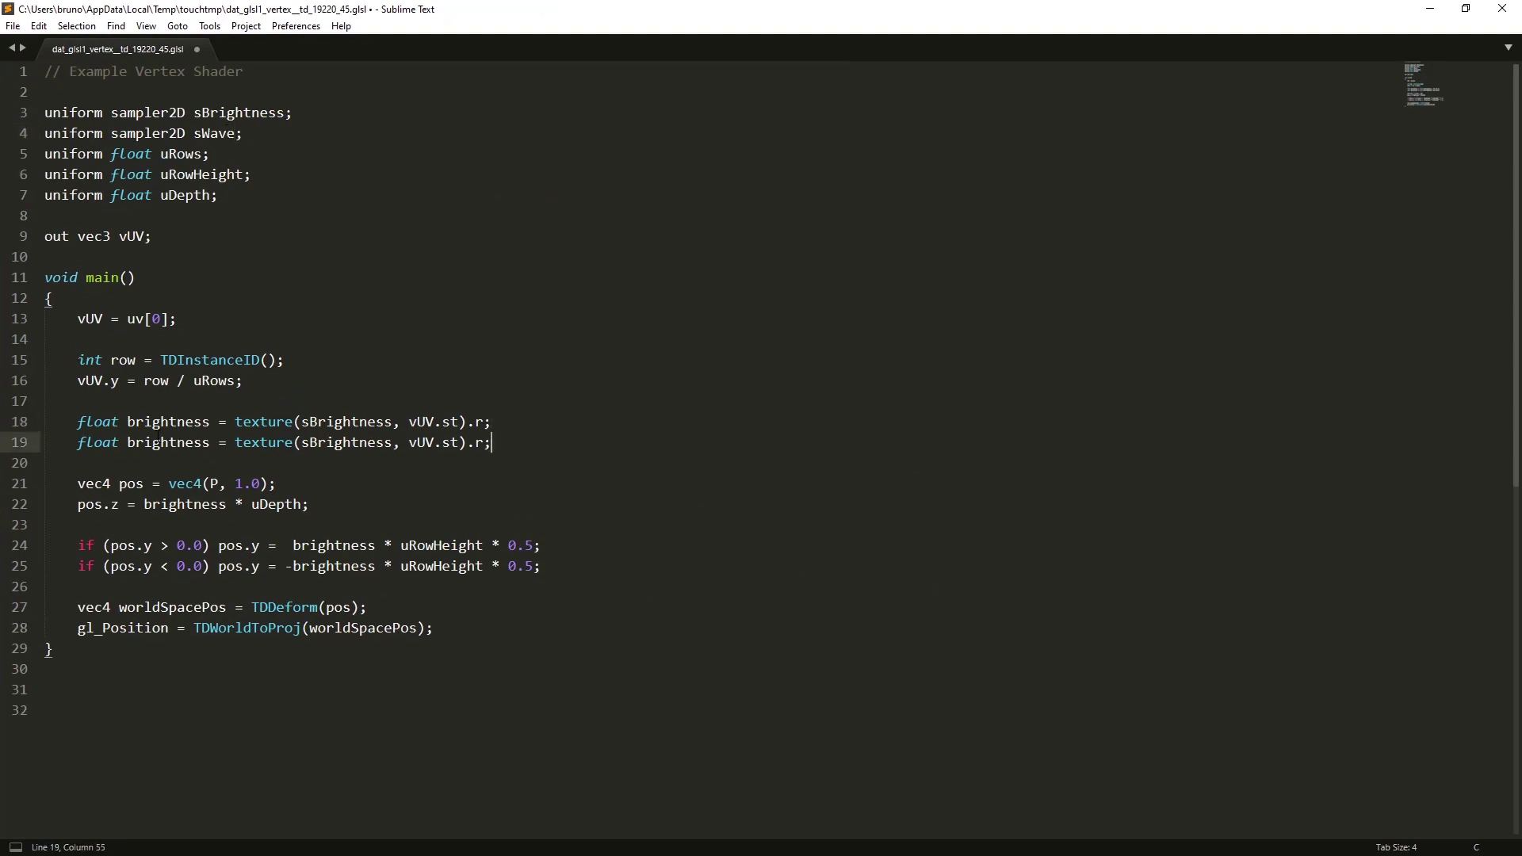
double_click(164, 442)
type("wave")
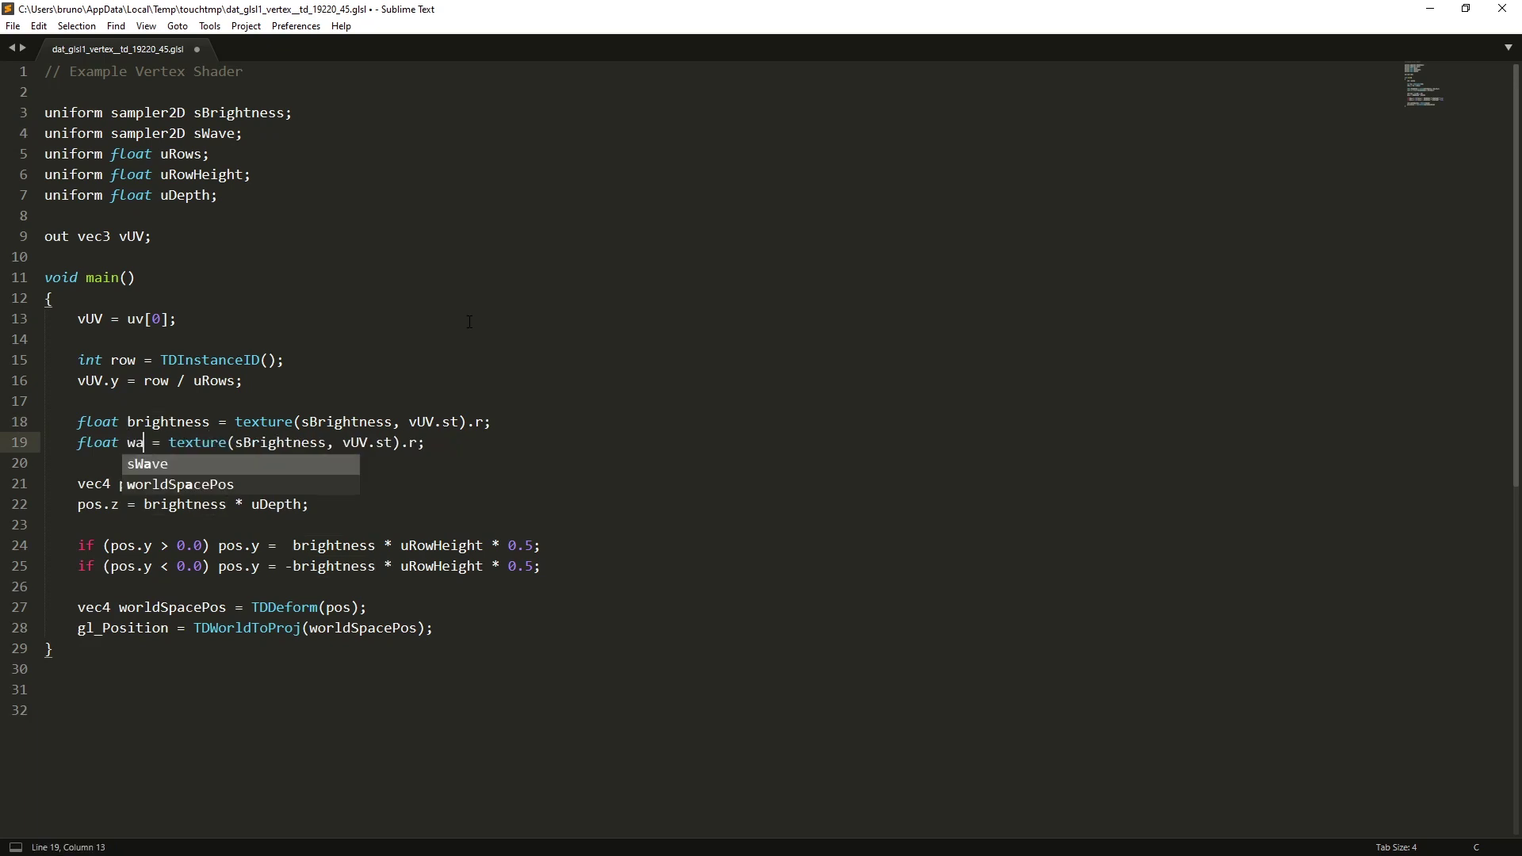
double_click(311, 443)
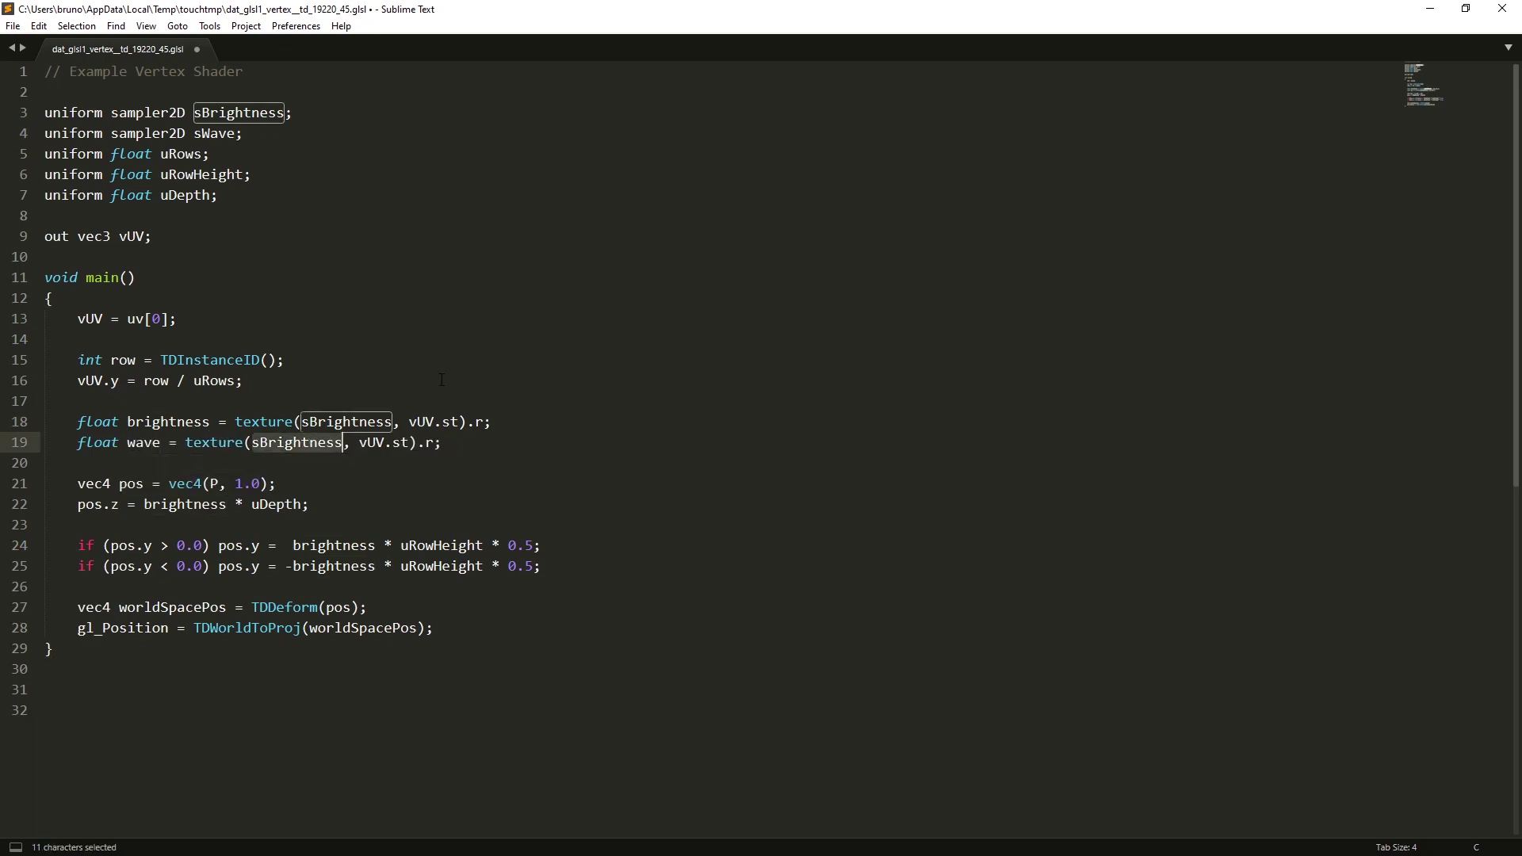
type("sWave")
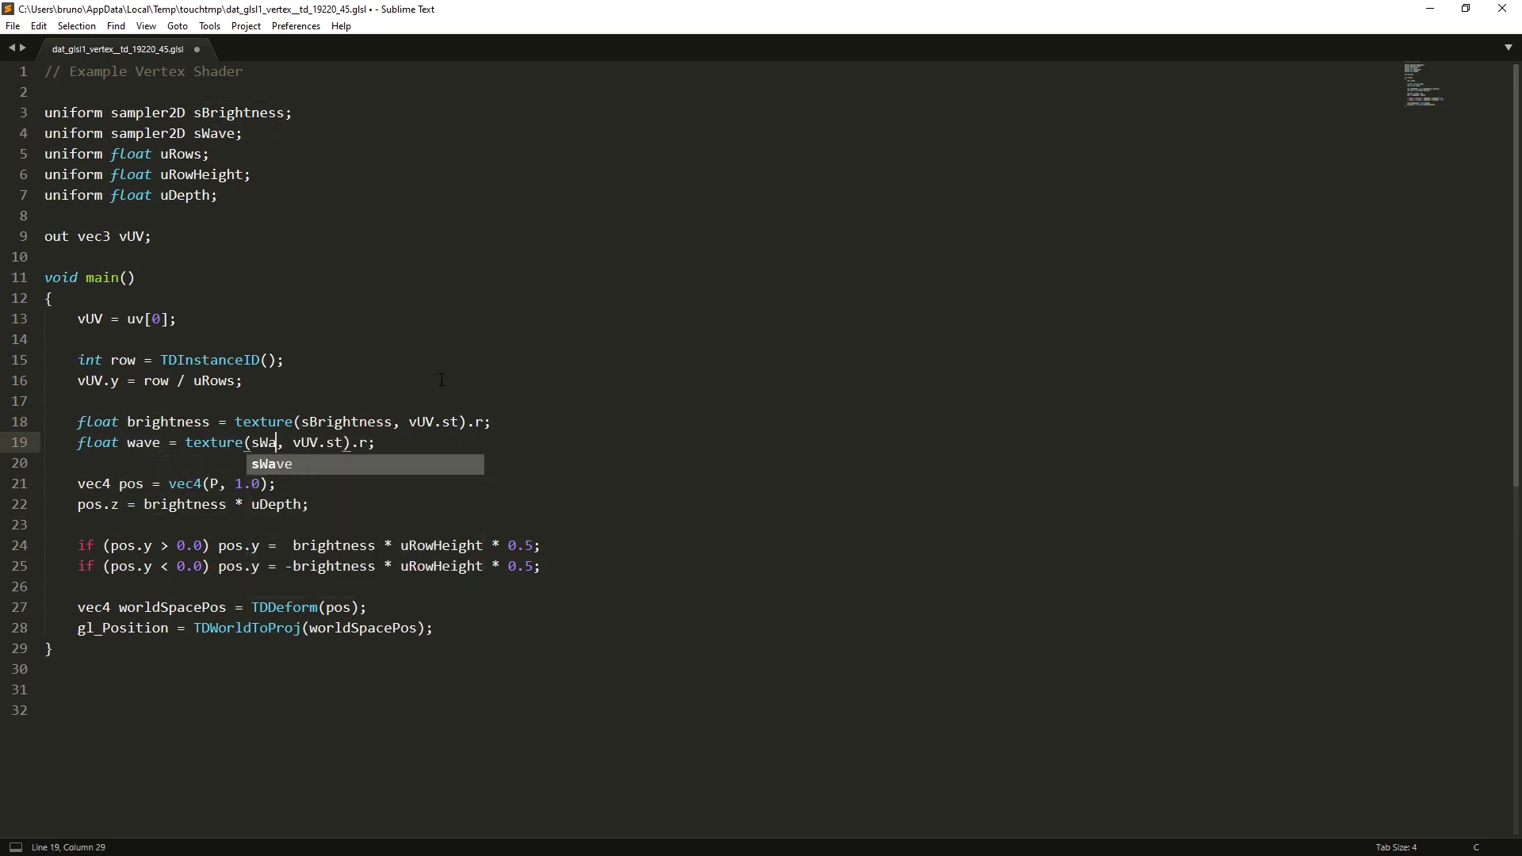
Insert 'wave *' before brightness in the depth line, so wave multiplies the depth.
left_click(513, 436)
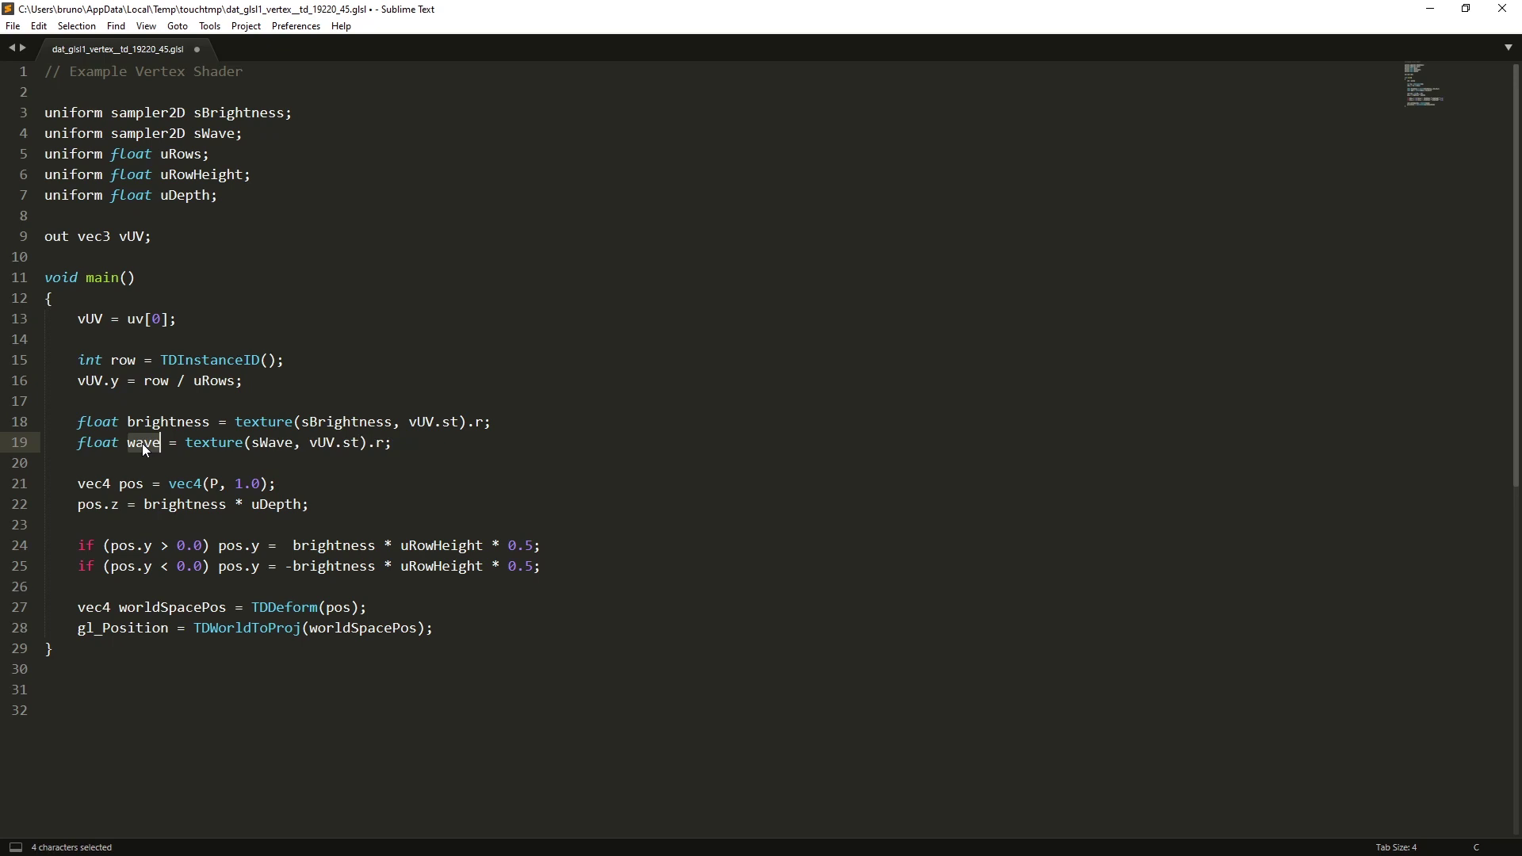
key("ctrl+c")
left_click(143, 504)
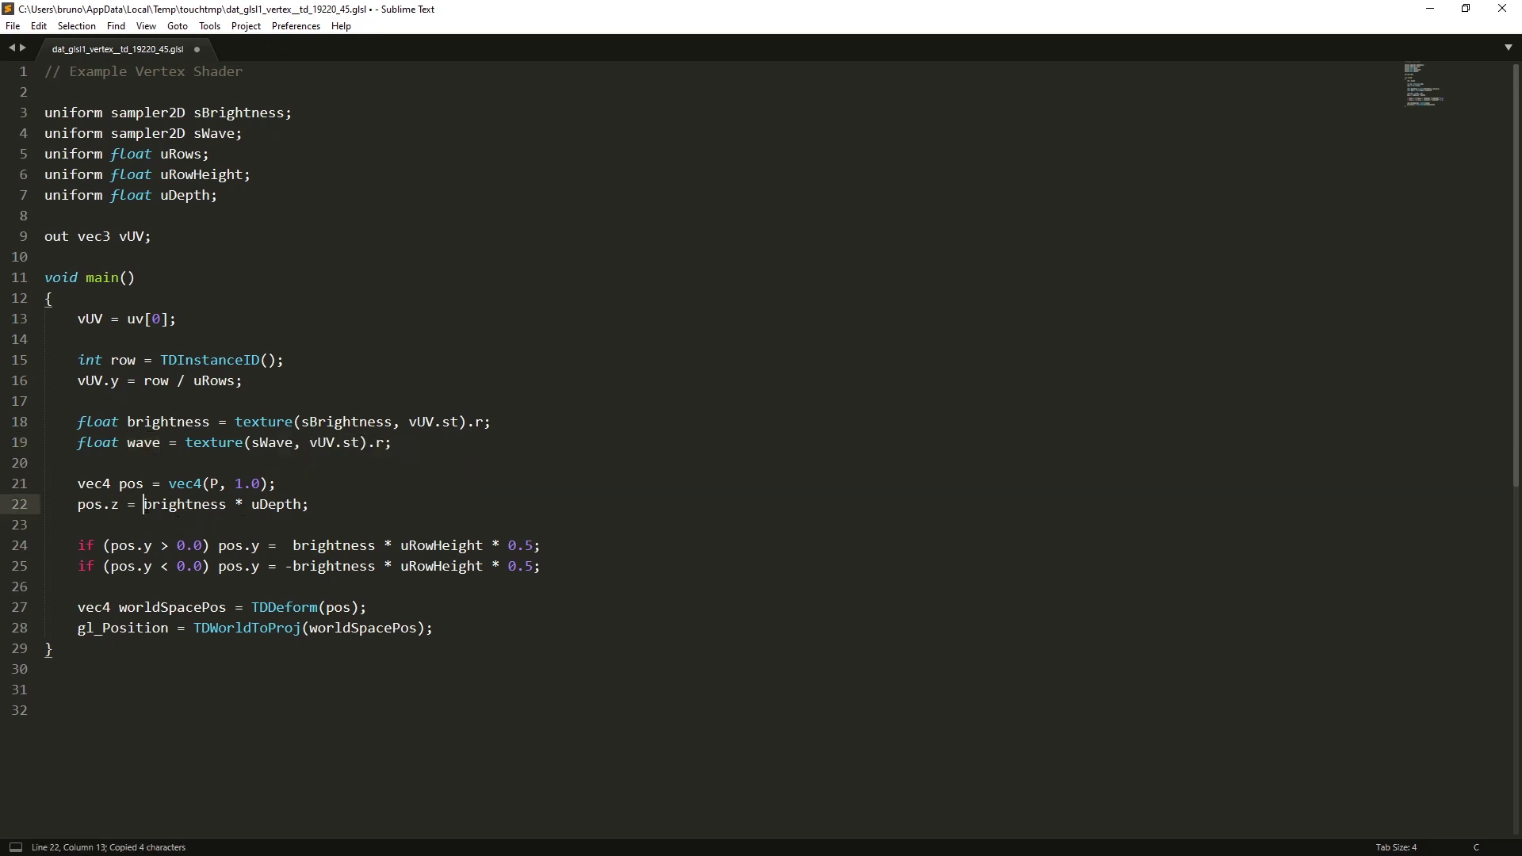
key("ctrl+v")
type("*")
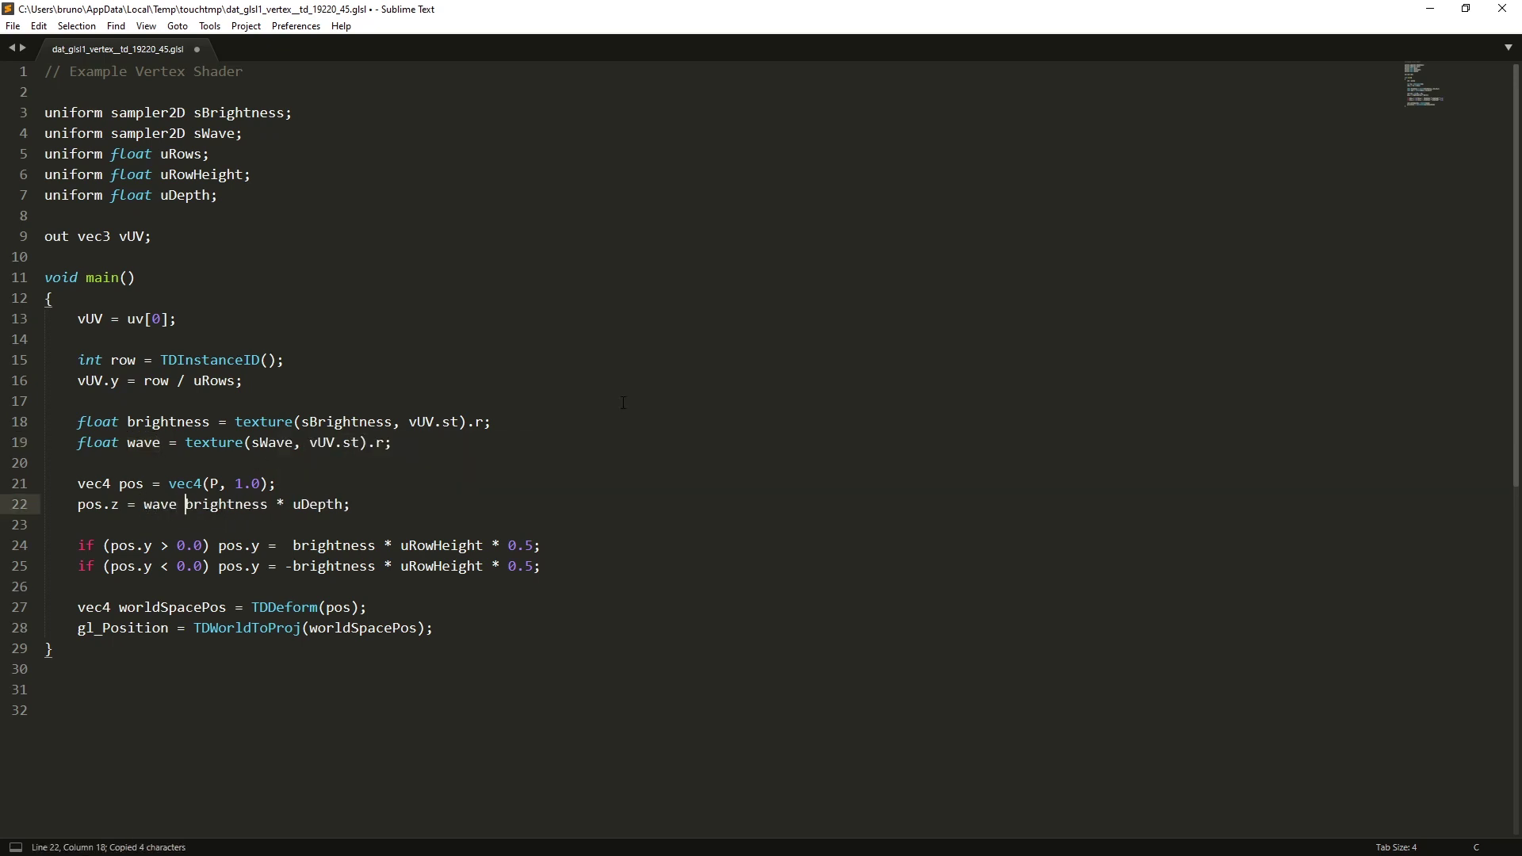
Review the uDepth, brightness and wave terms of the depth formula, then save the shader.
left_click(623, 402)
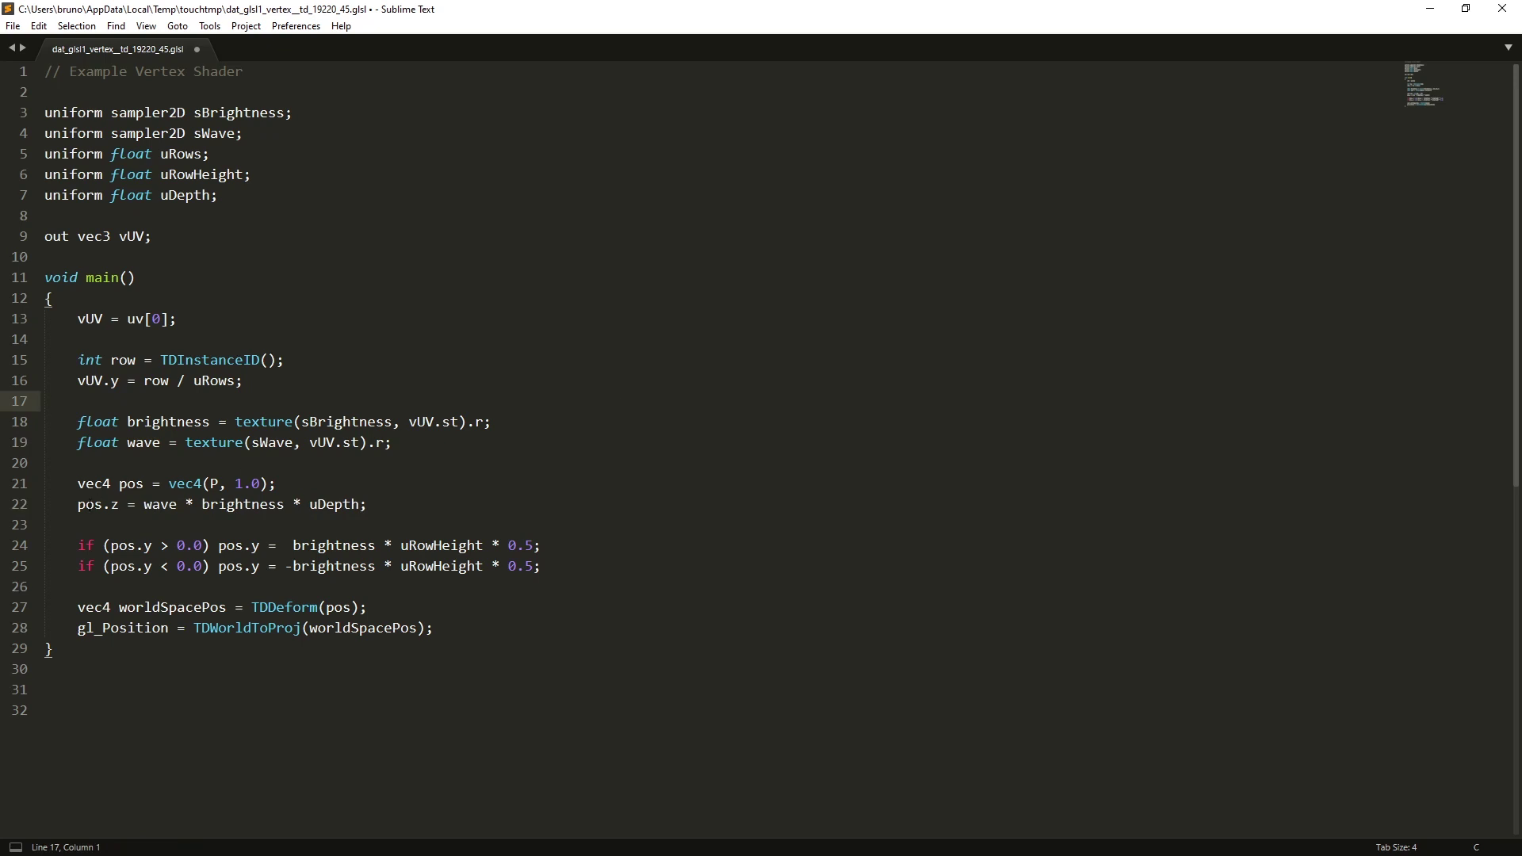
double_click(339, 505)
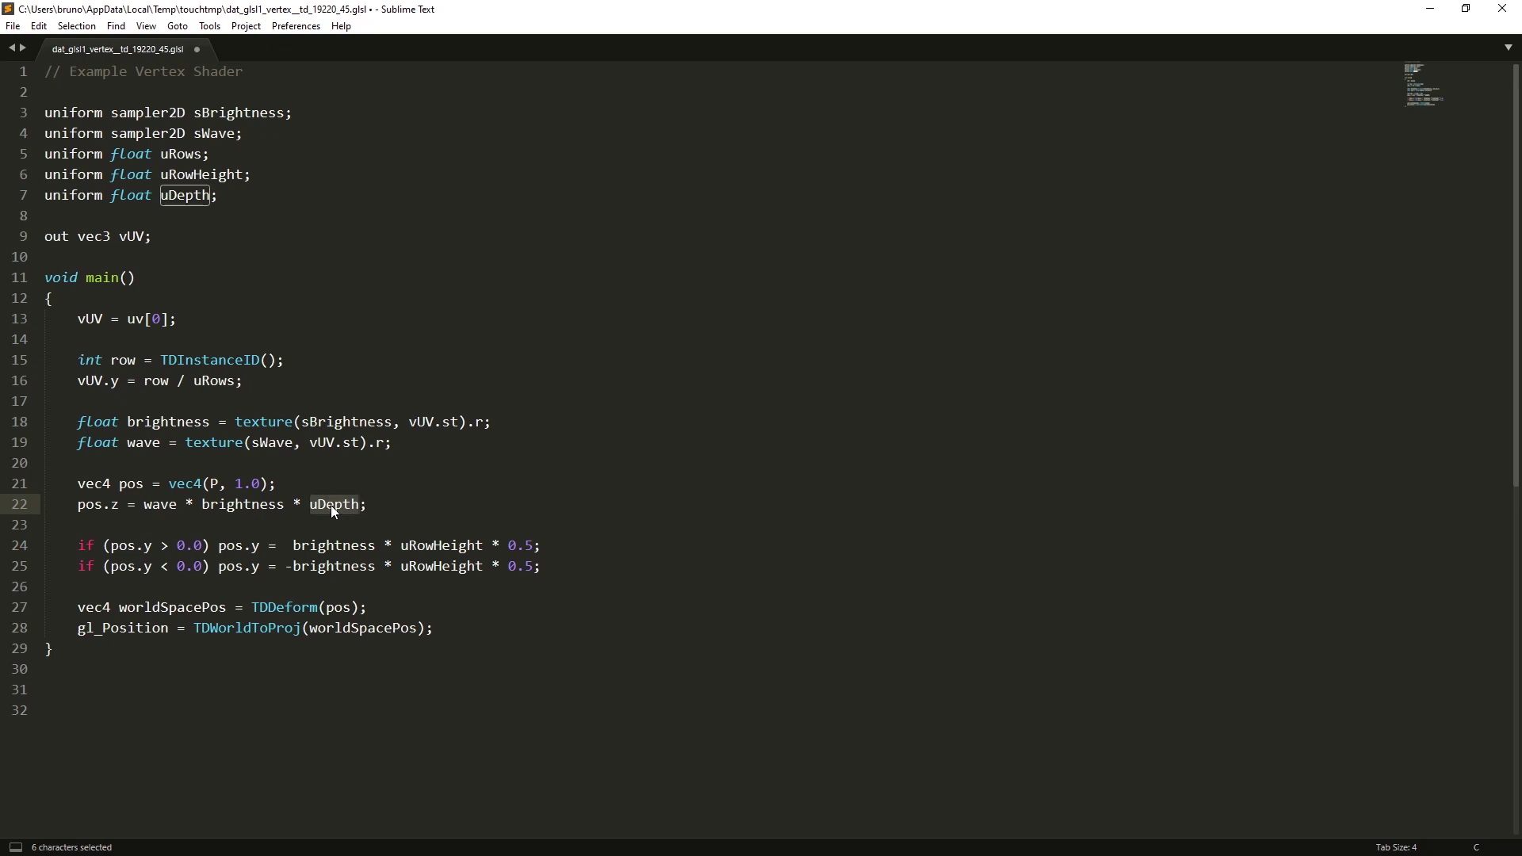
double_click(237, 505)
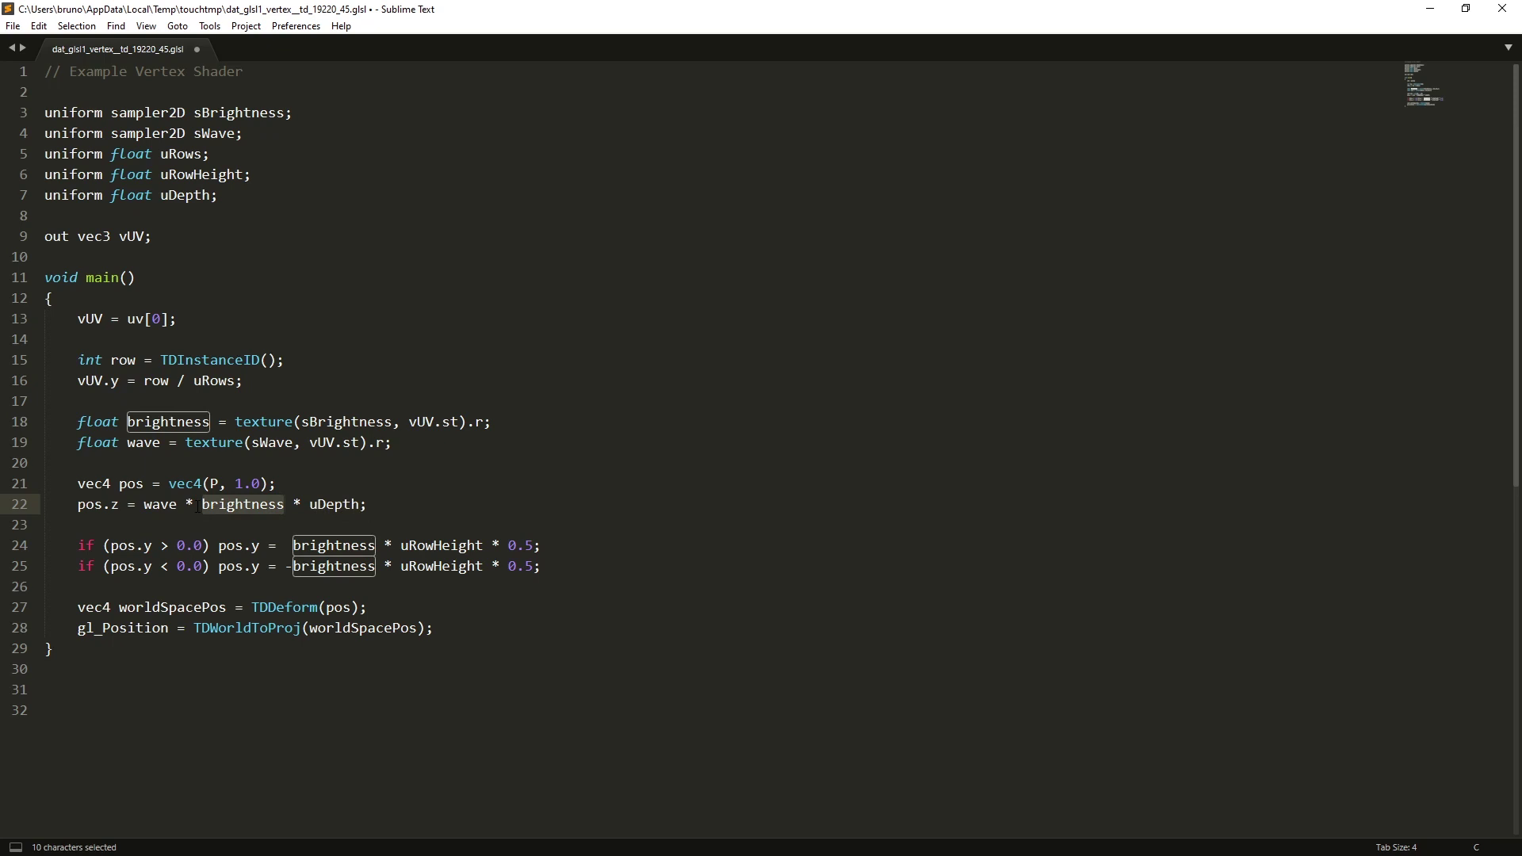
double_click(158, 505)
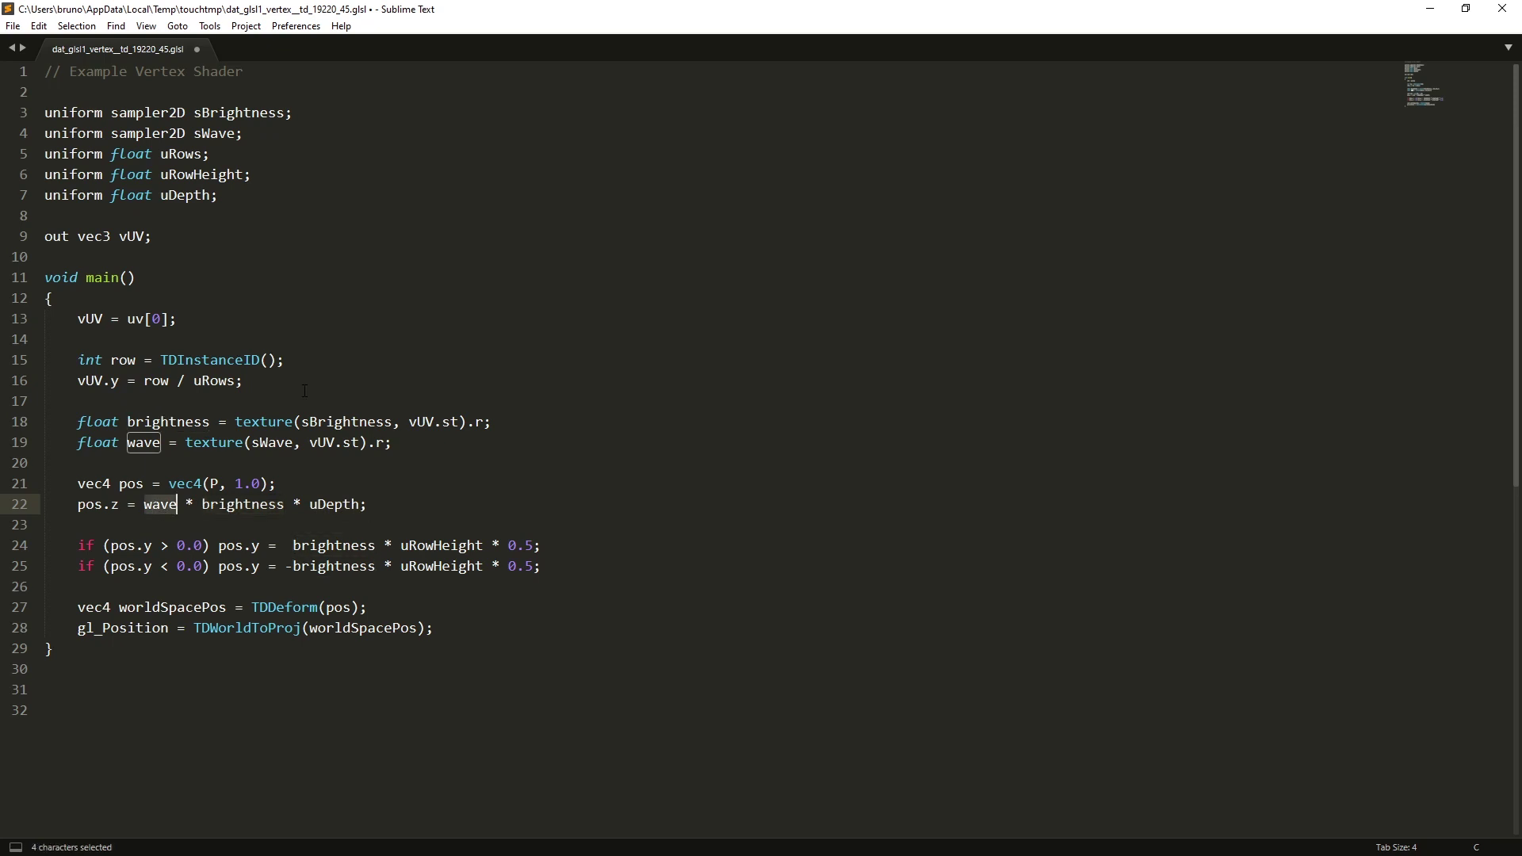
left_click(382, 370)
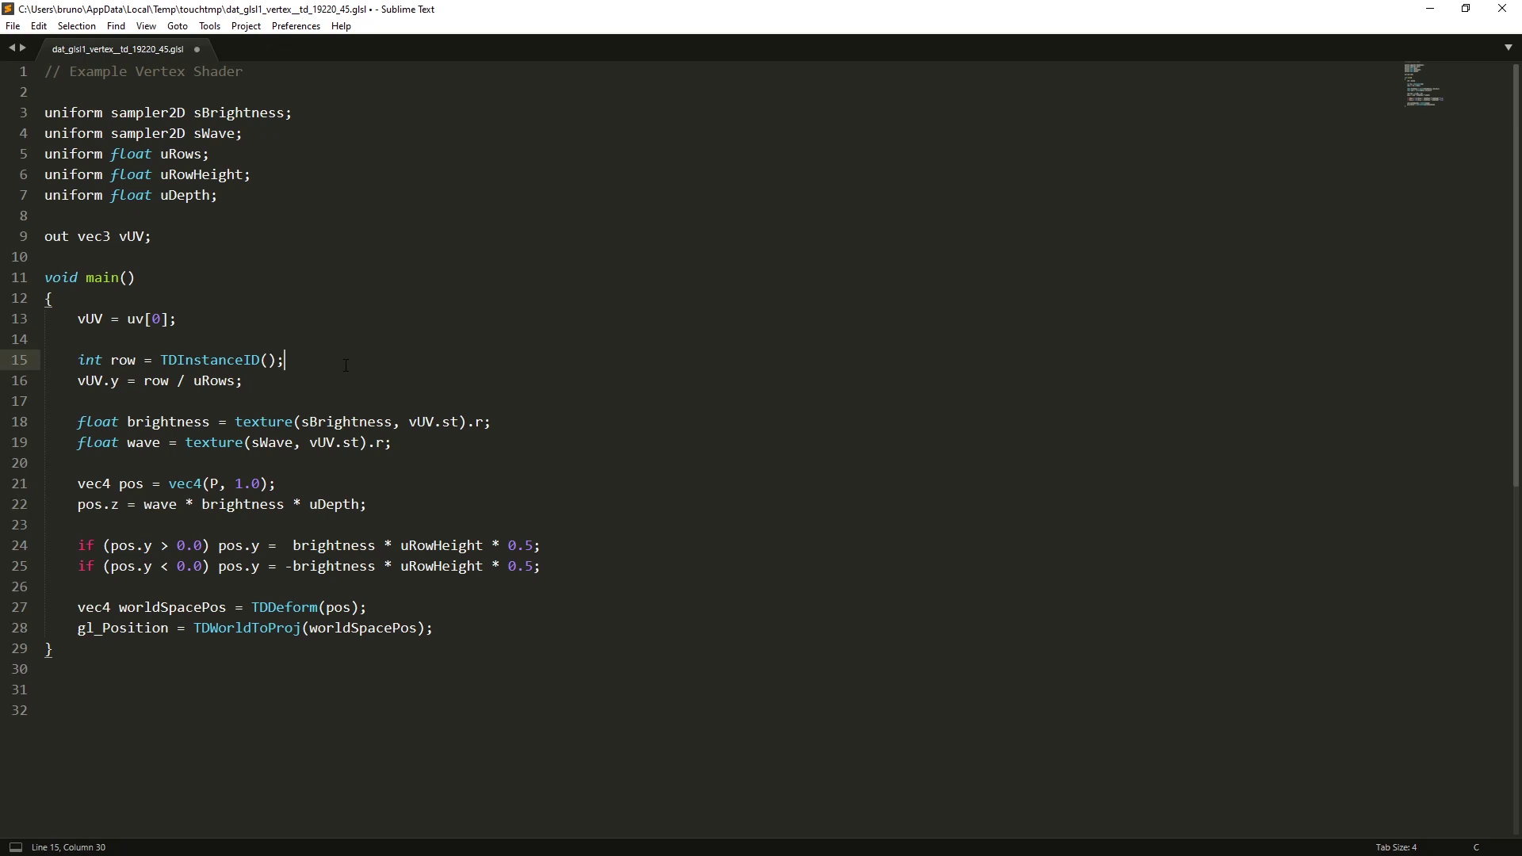
key("ctrl+s")
key("alt+Tab")
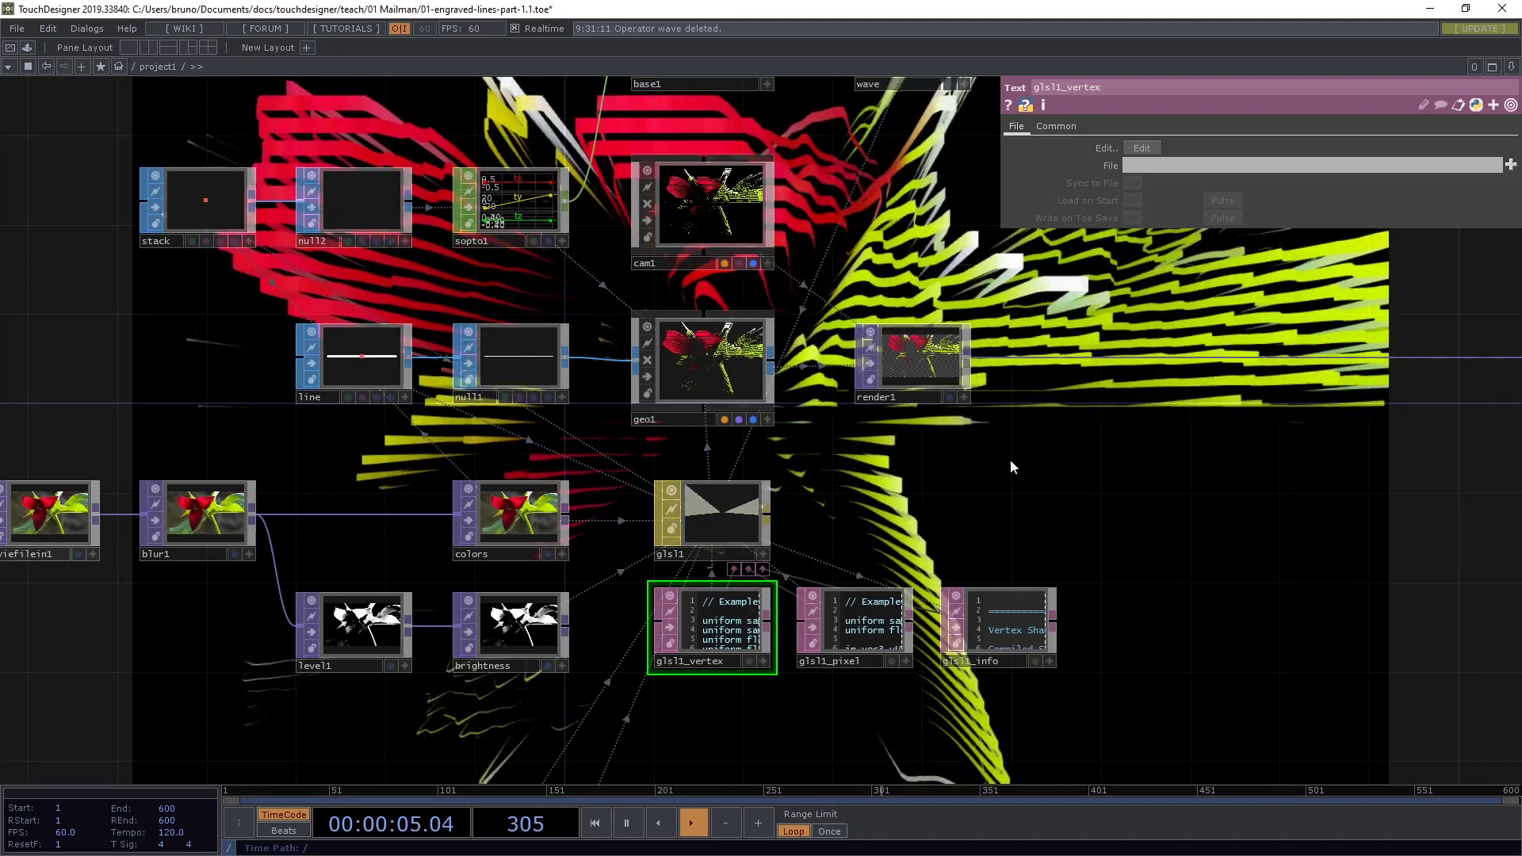
Raise the line depth to about 26.77 and nudge the base1 and wave nodes slightly lower.
scroll(1078, 392, "down", 3)
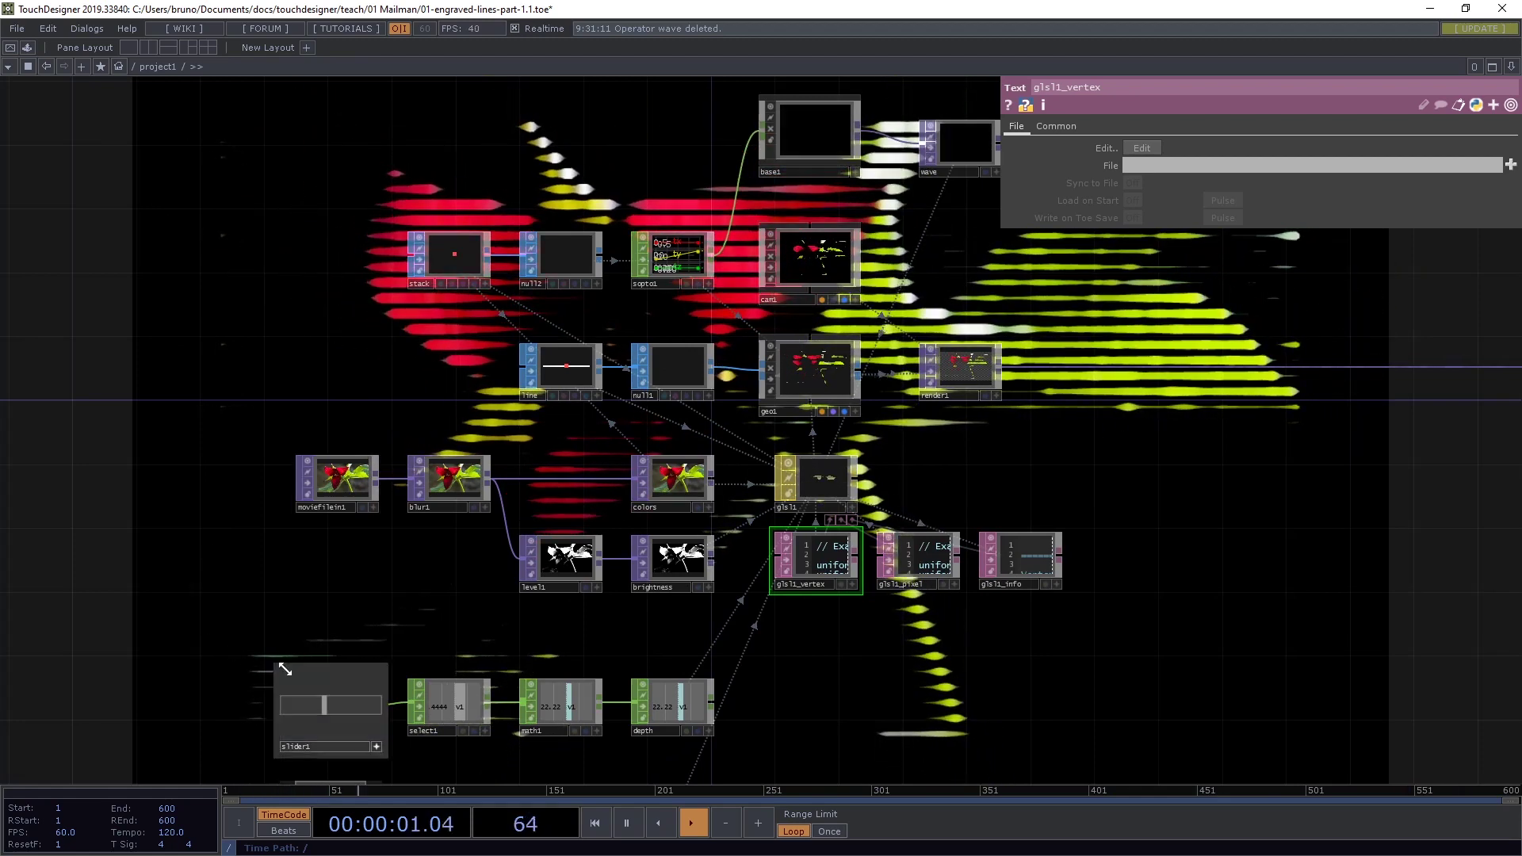
left_click_drag(321, 699, 331, 702)
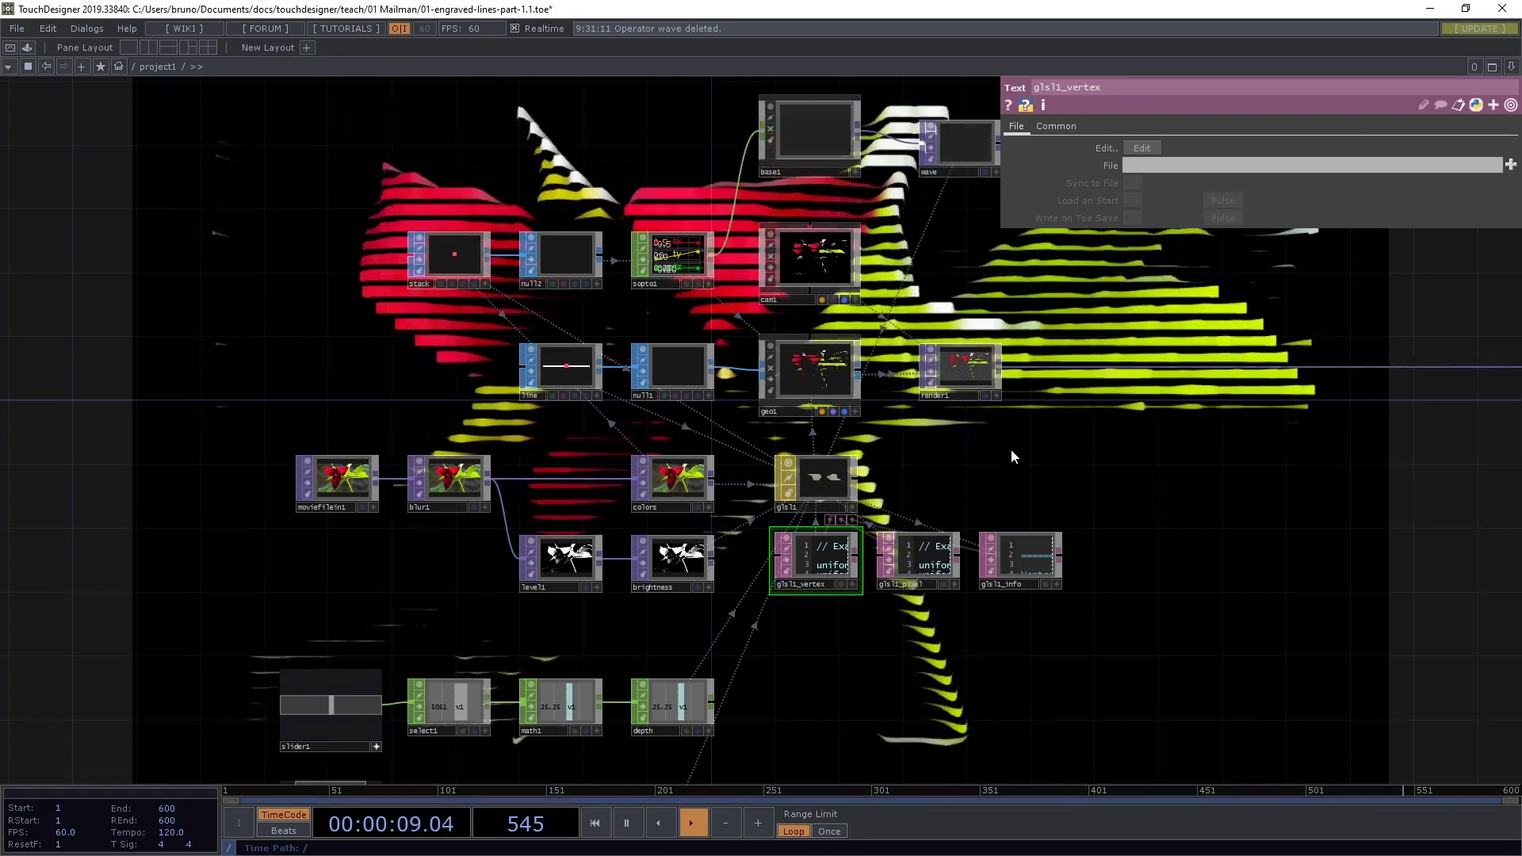
left_click_drag(829, 305, 777, 350)
scroll(714, 340, "down", 3)
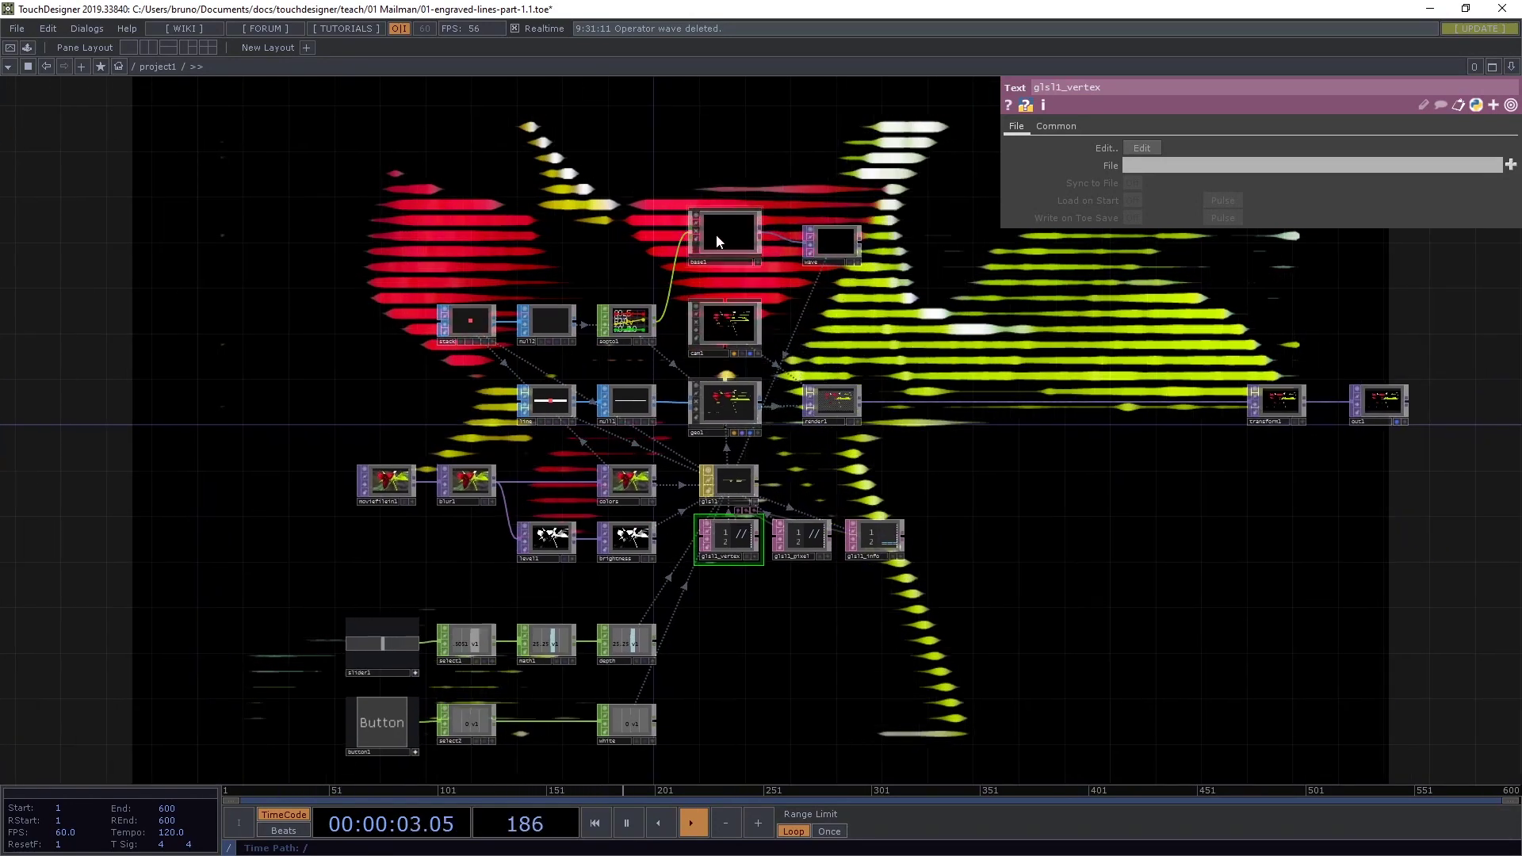
left_click_drag(720, 238, 718, 251)
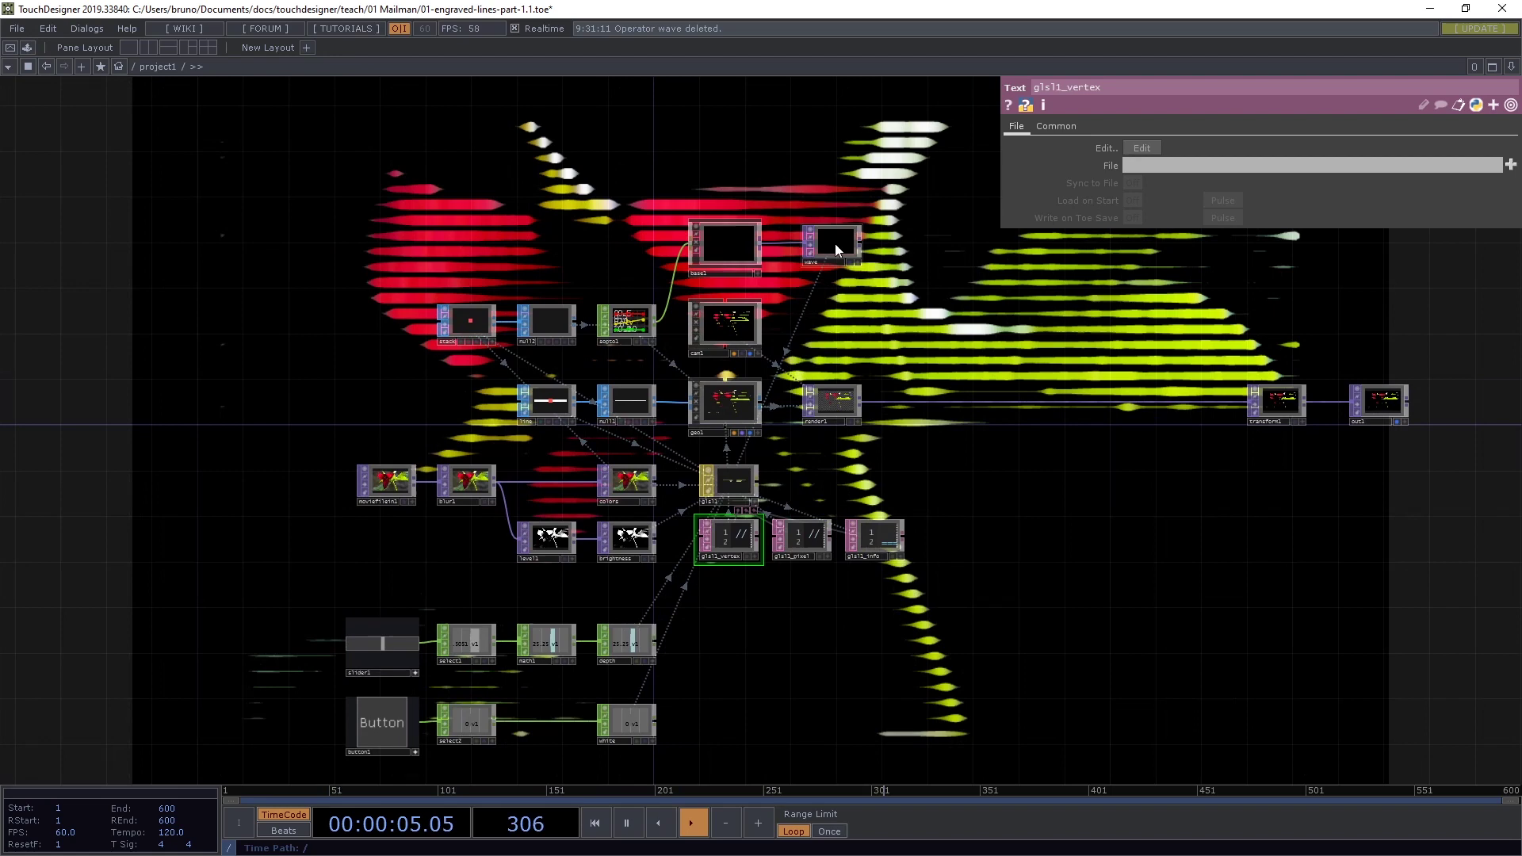
left_click_drag(835, 244, 834, 255)
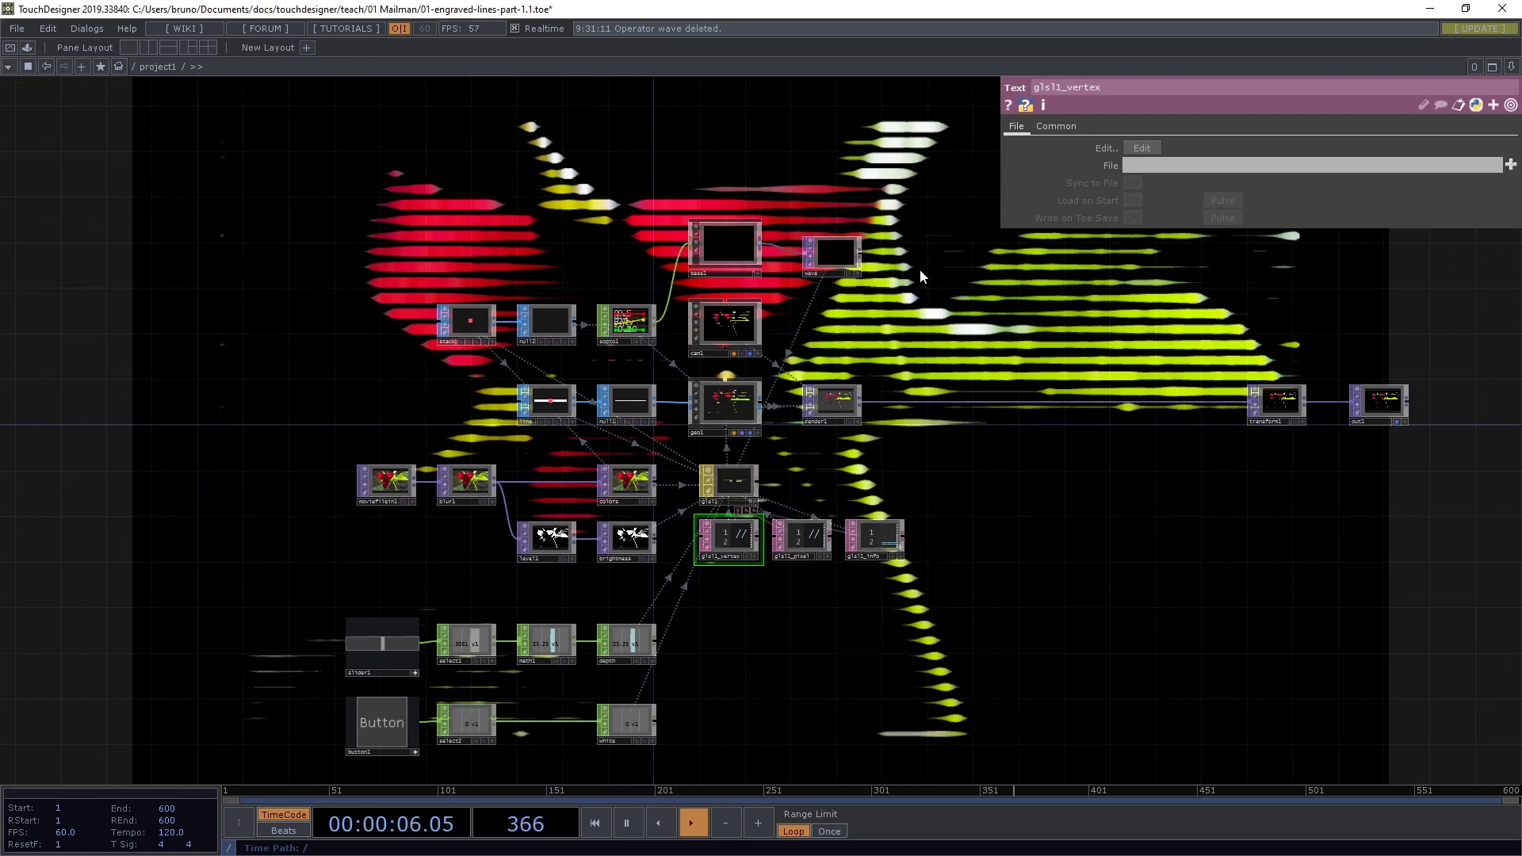
Inside base1, insert a Shuffle CHOP on the wire leaving math1.
double_click(724, 241)
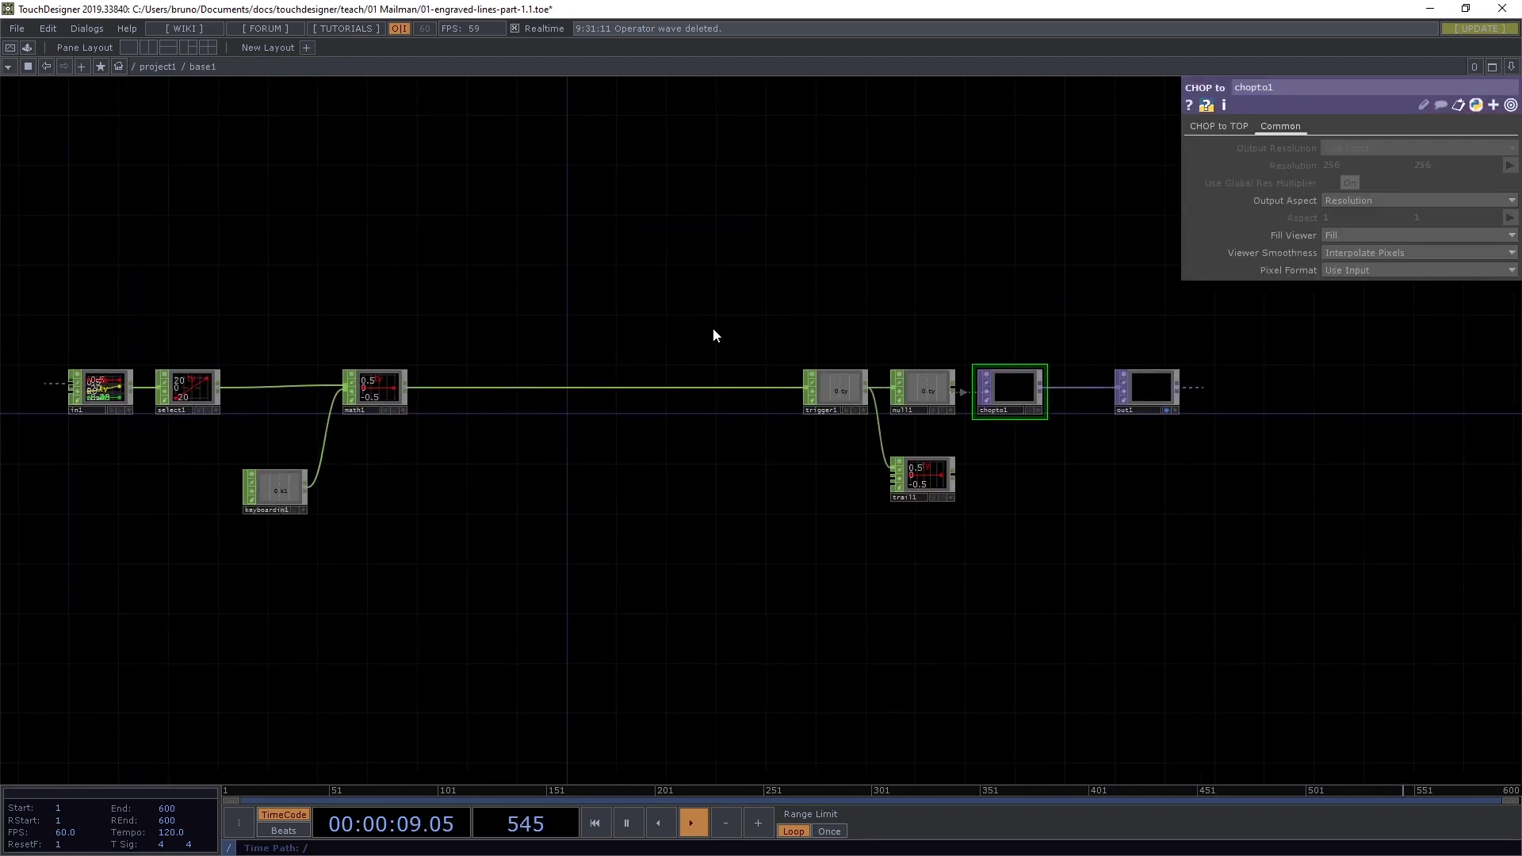
scroll(995, 501, "up", 5)
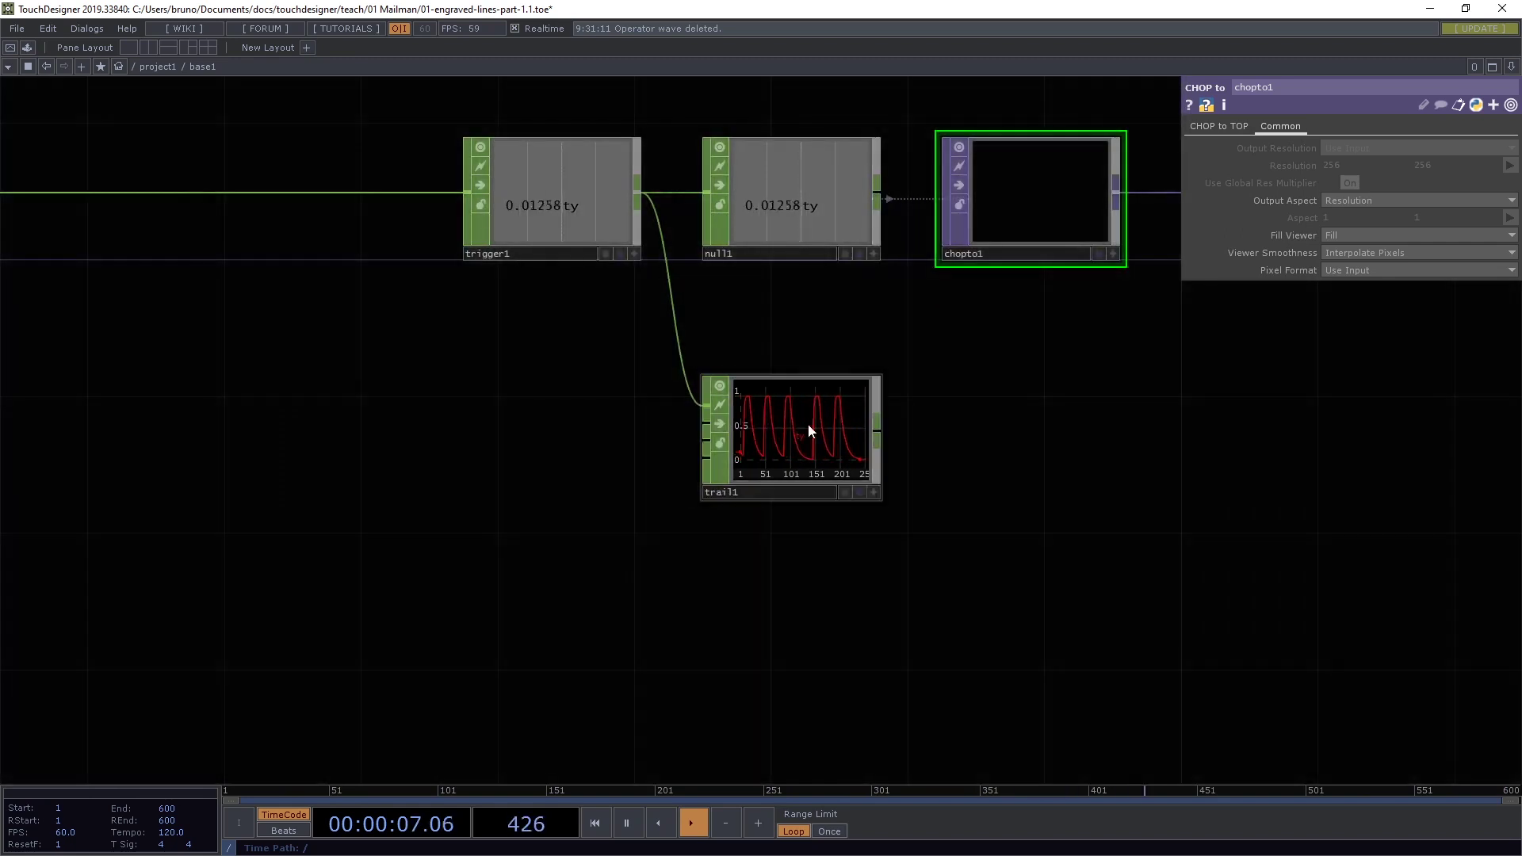
left_click_drag(405, 373, 964, 445)
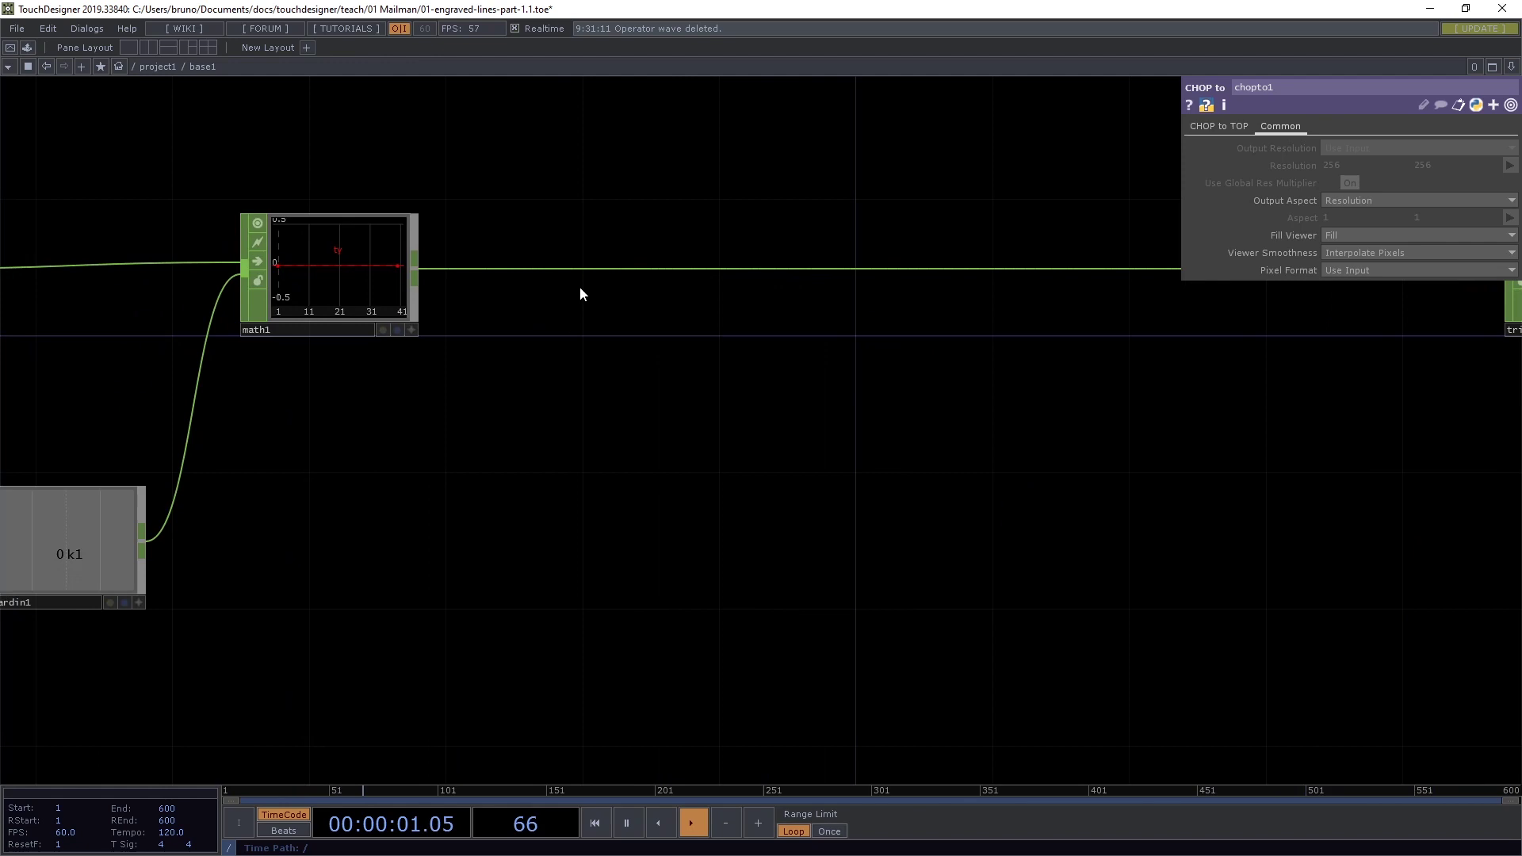
right_click(540, 269)
left_click(569, 249)
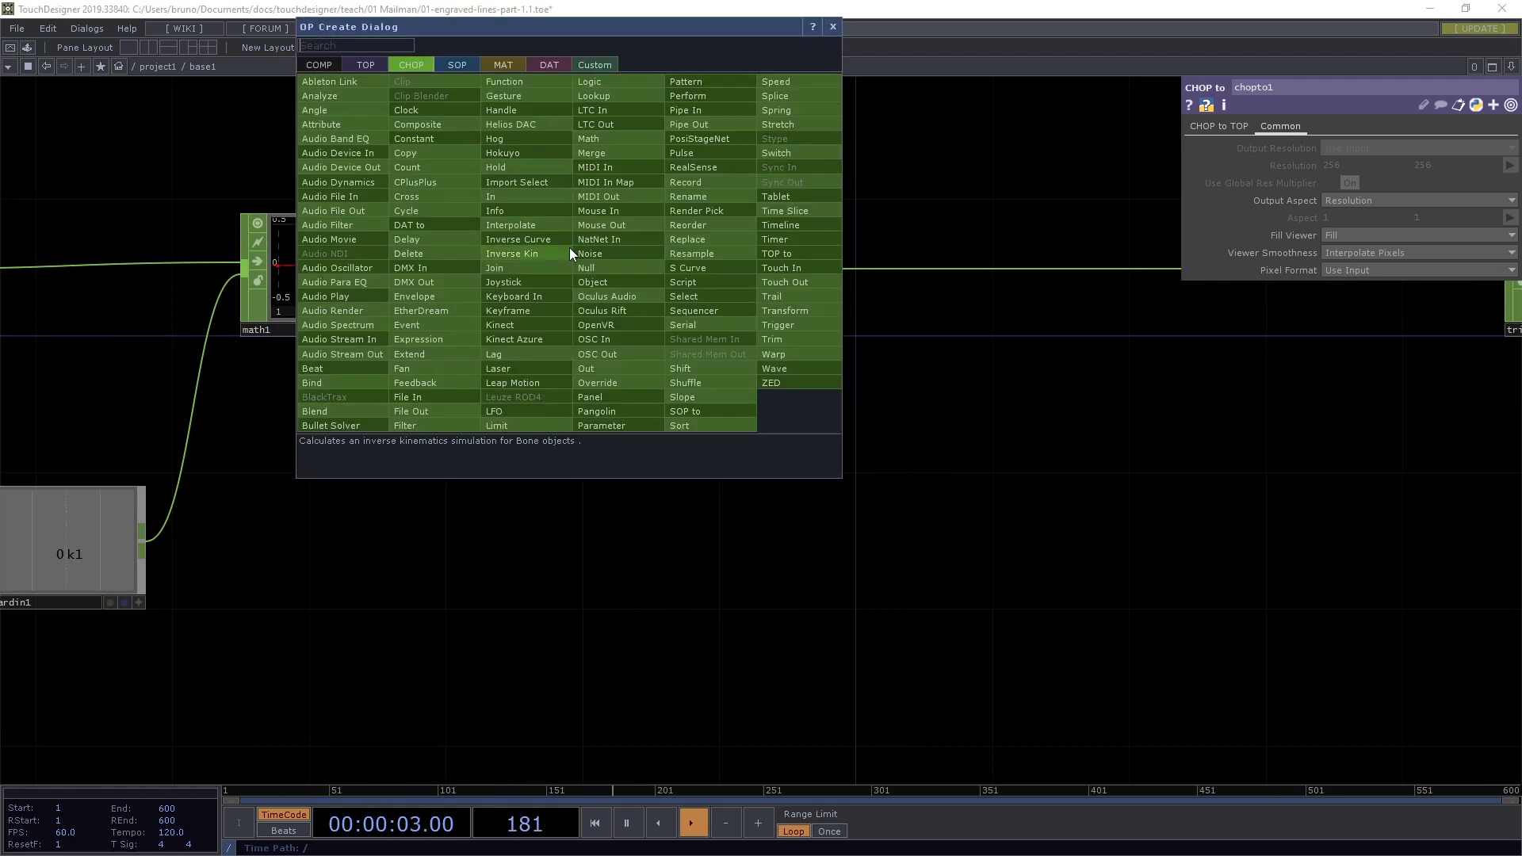
type("shuff")
key("Return")
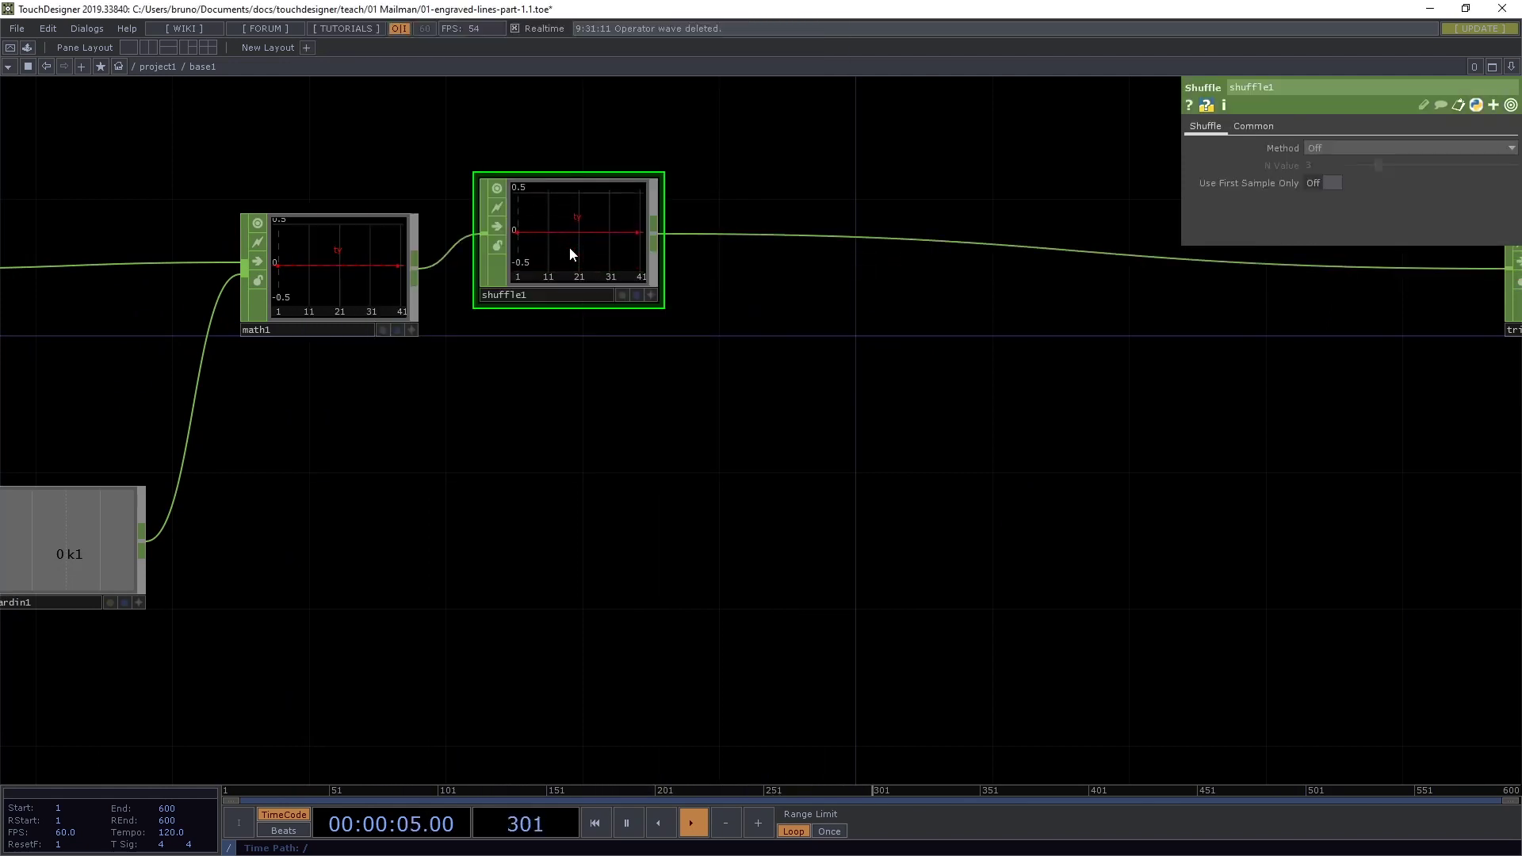
left_click(569, 246)
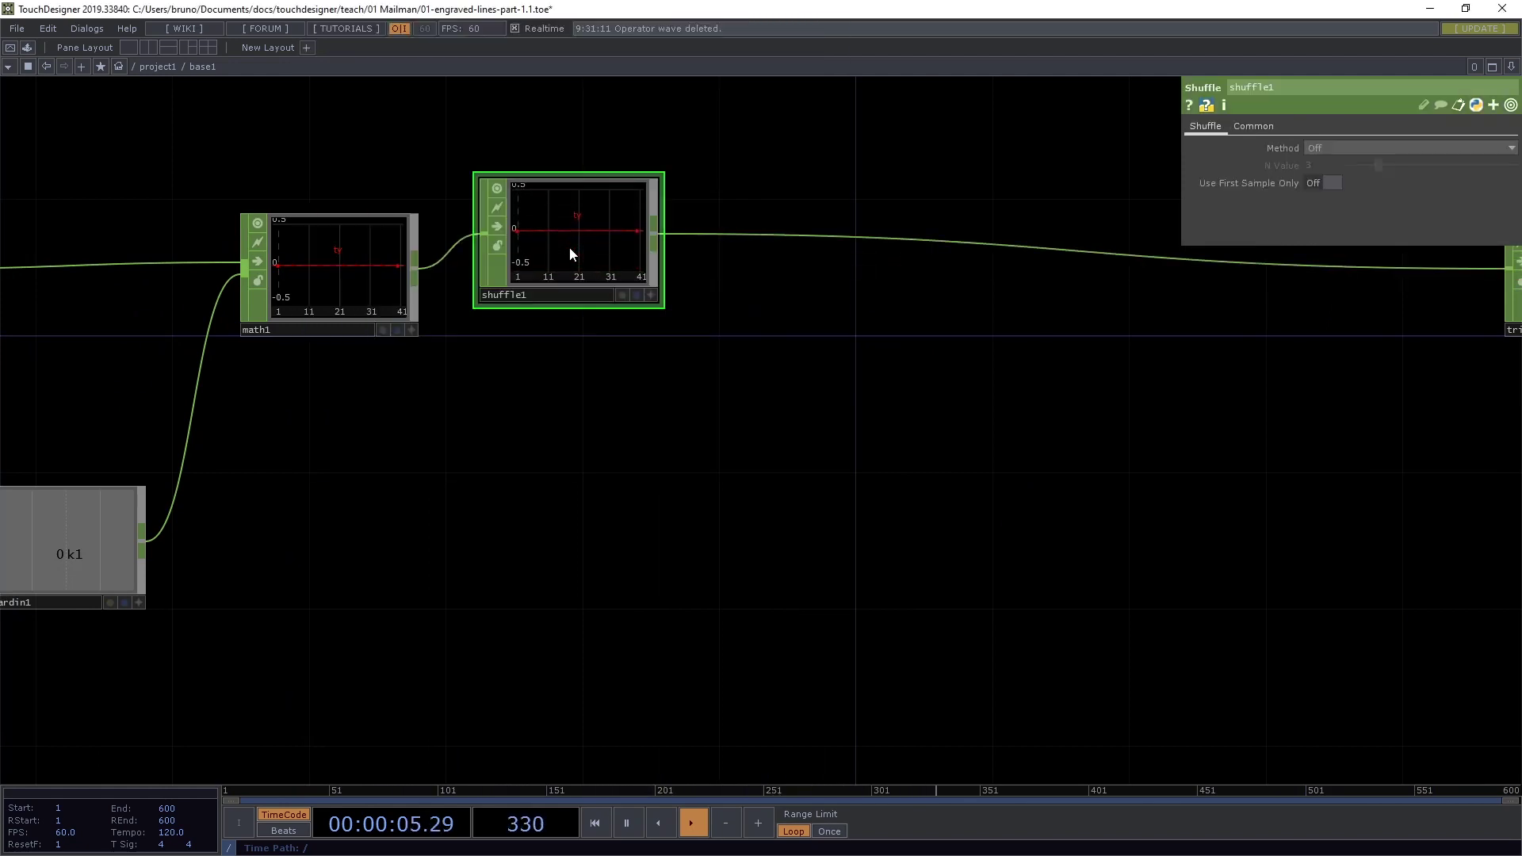
Set shuffle1's method to Swap Channels and Samples.
left_click(1340, 153)
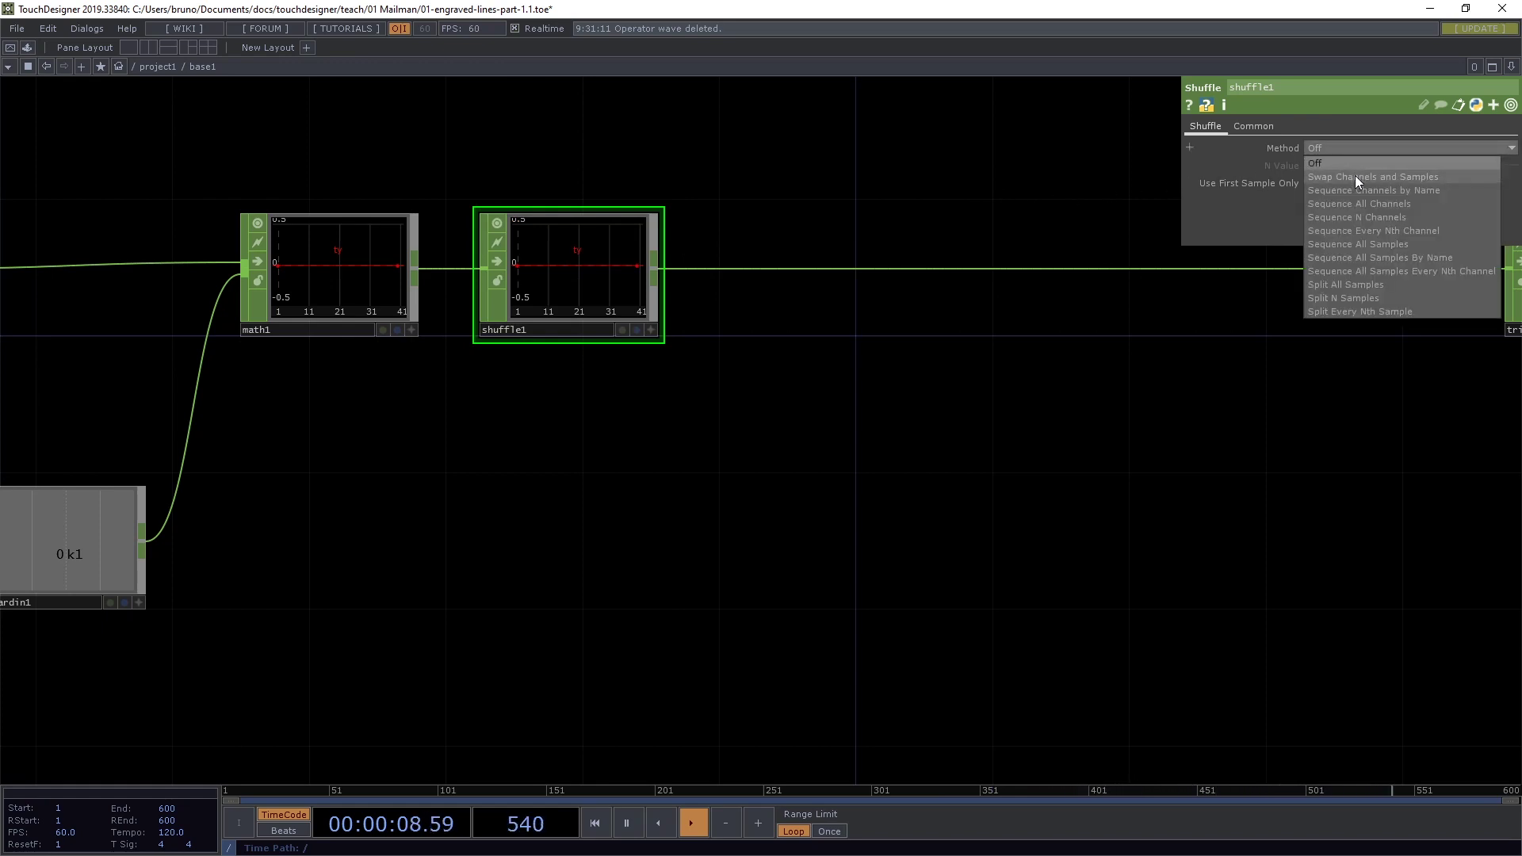
left_click(1356, 177)
scroll(697, 243, "up", 5)
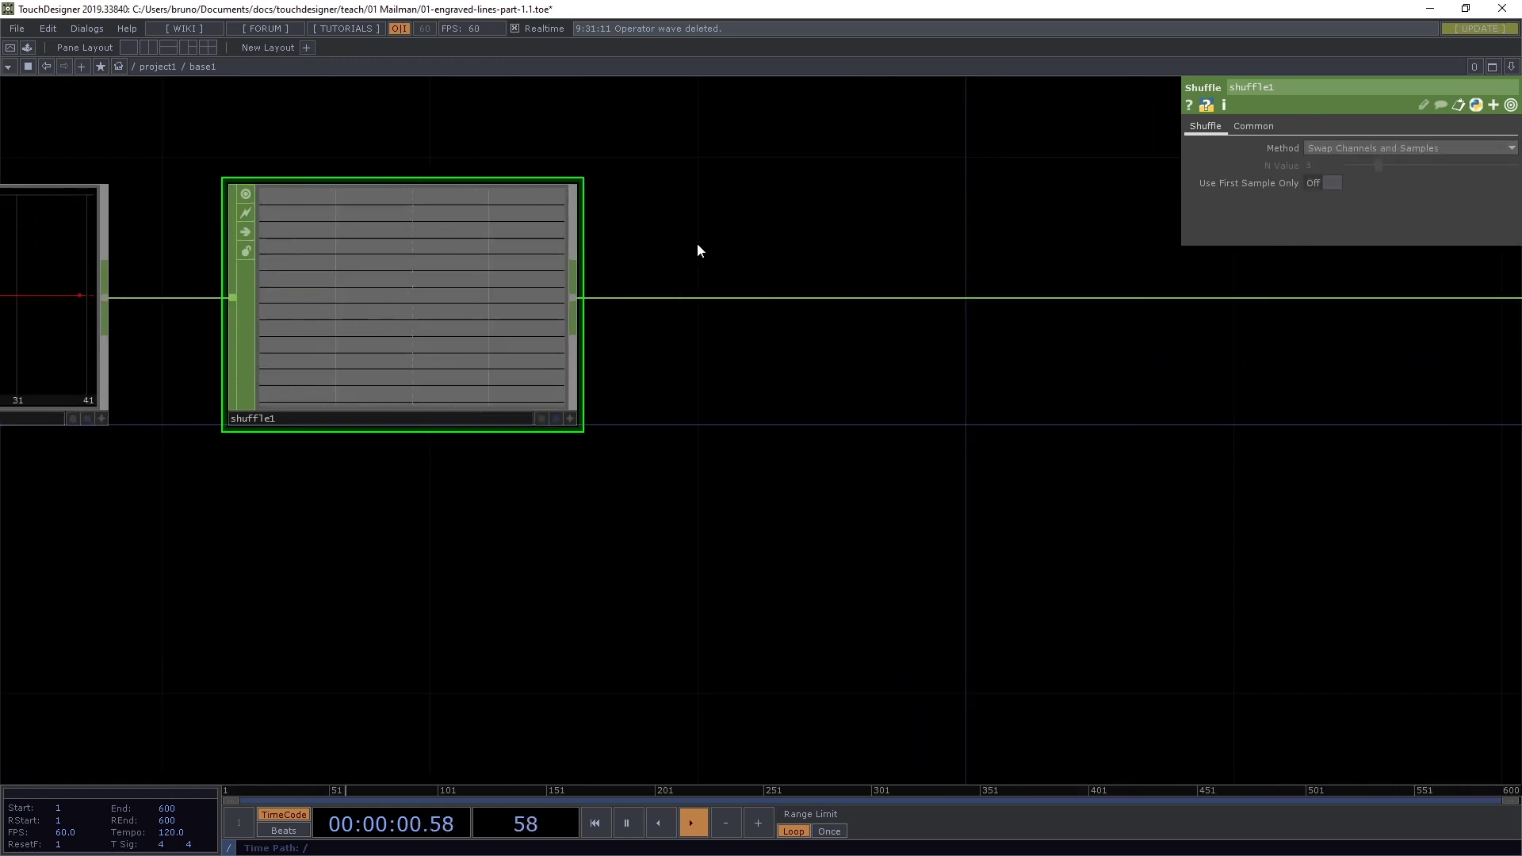
scroll(611, 259, "up", 3)
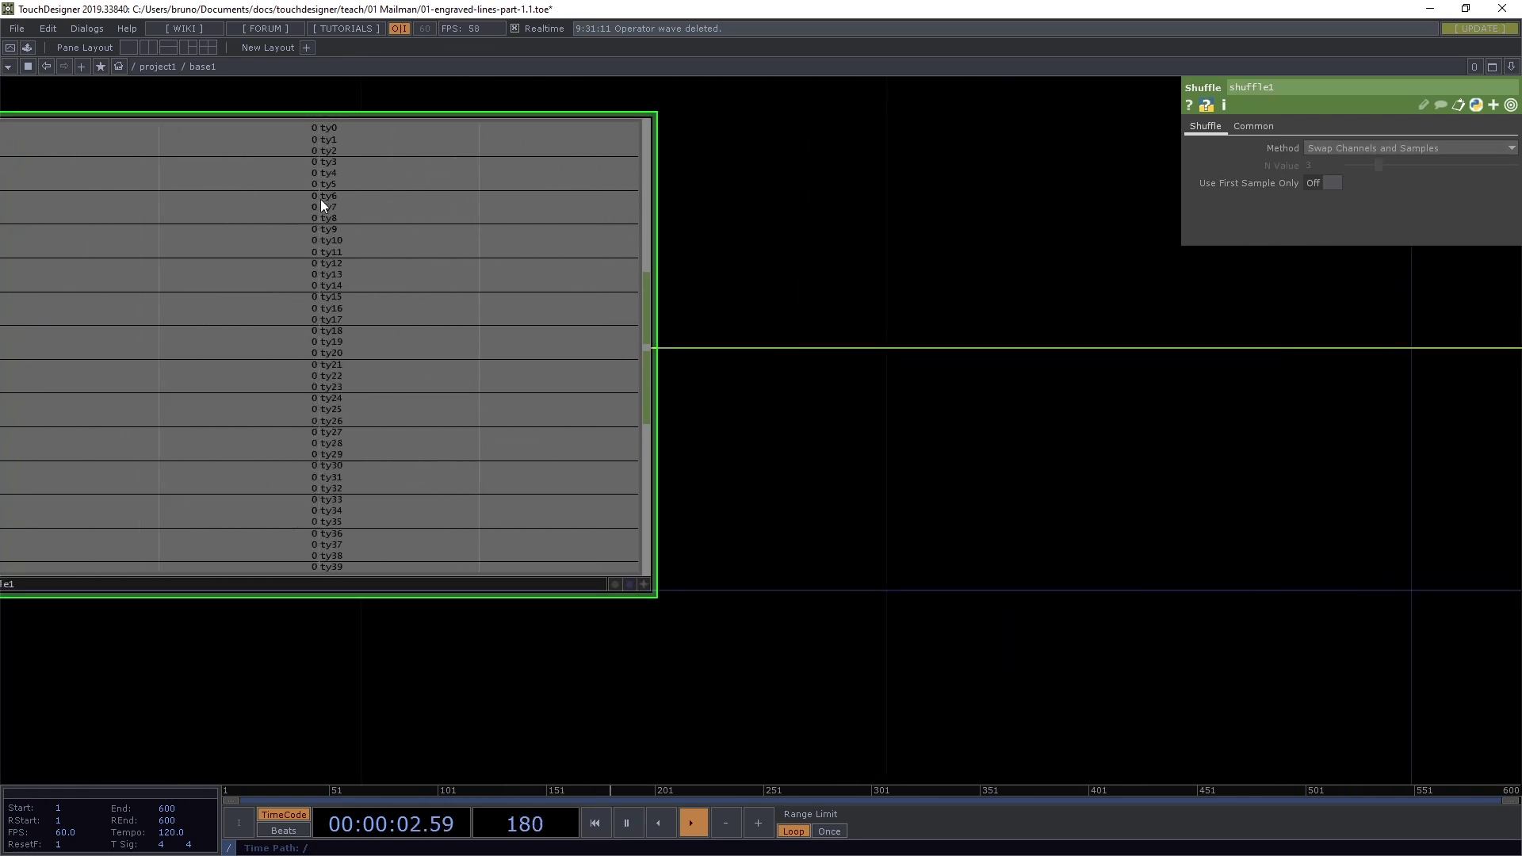
scroll(947, 459, "down", 5)
Inspect trigger1 and the trail1 chart downstream, and fire the 'a' key trigger to test.
left_click_drag(1097, 531, 564, 421)
left_click_drag(976, 556, 534, 483)
left_click_drag(919, 496, 535, 469)
scroll(1183, 469, "up", 3)
scroll(1084, 500, "up", 2)
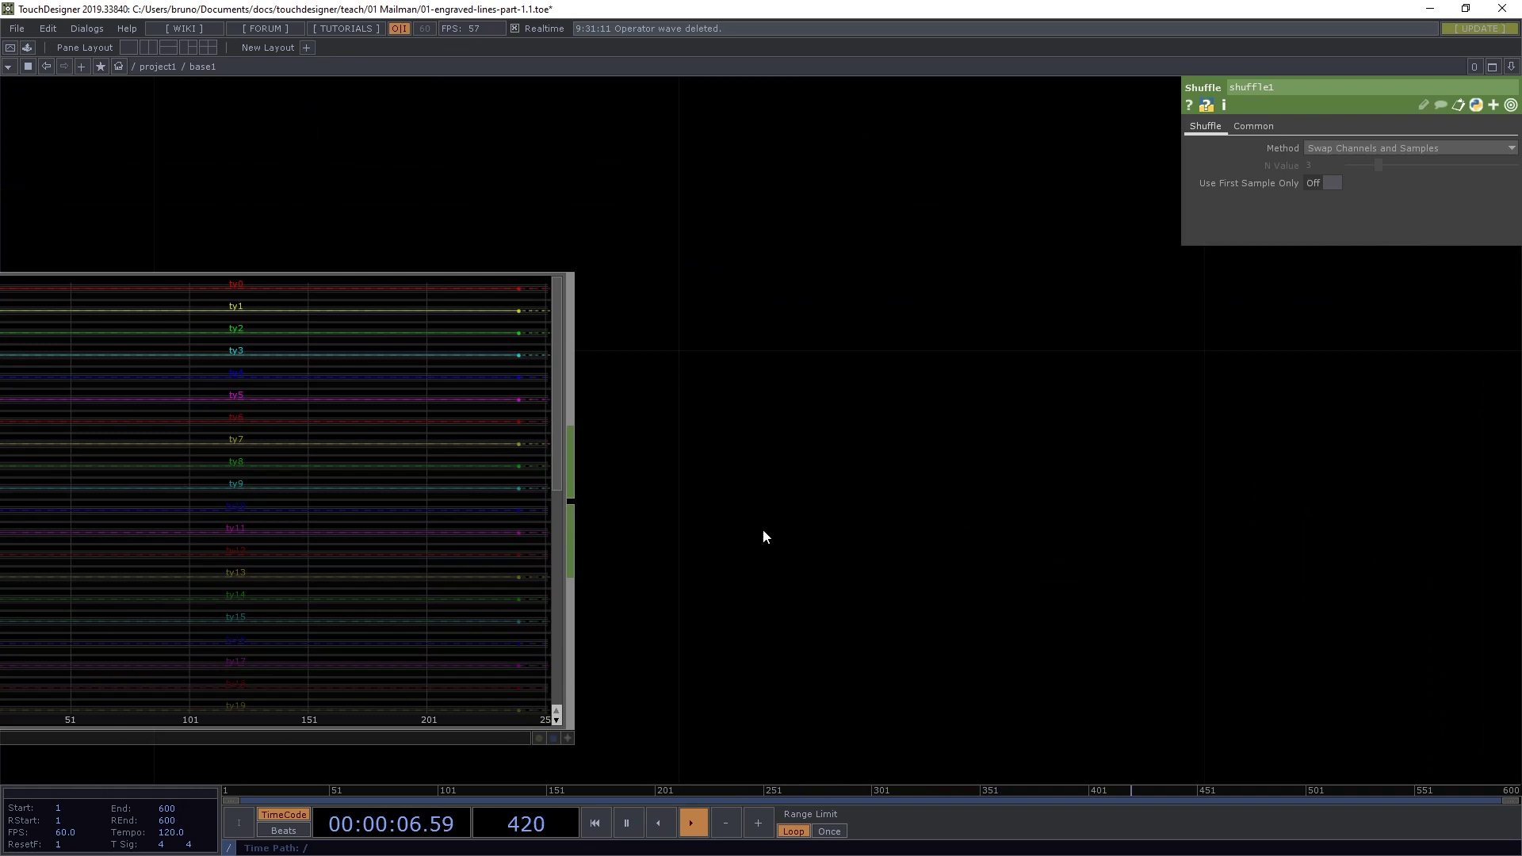
left_click_drag(763, 536, 1099, 425)
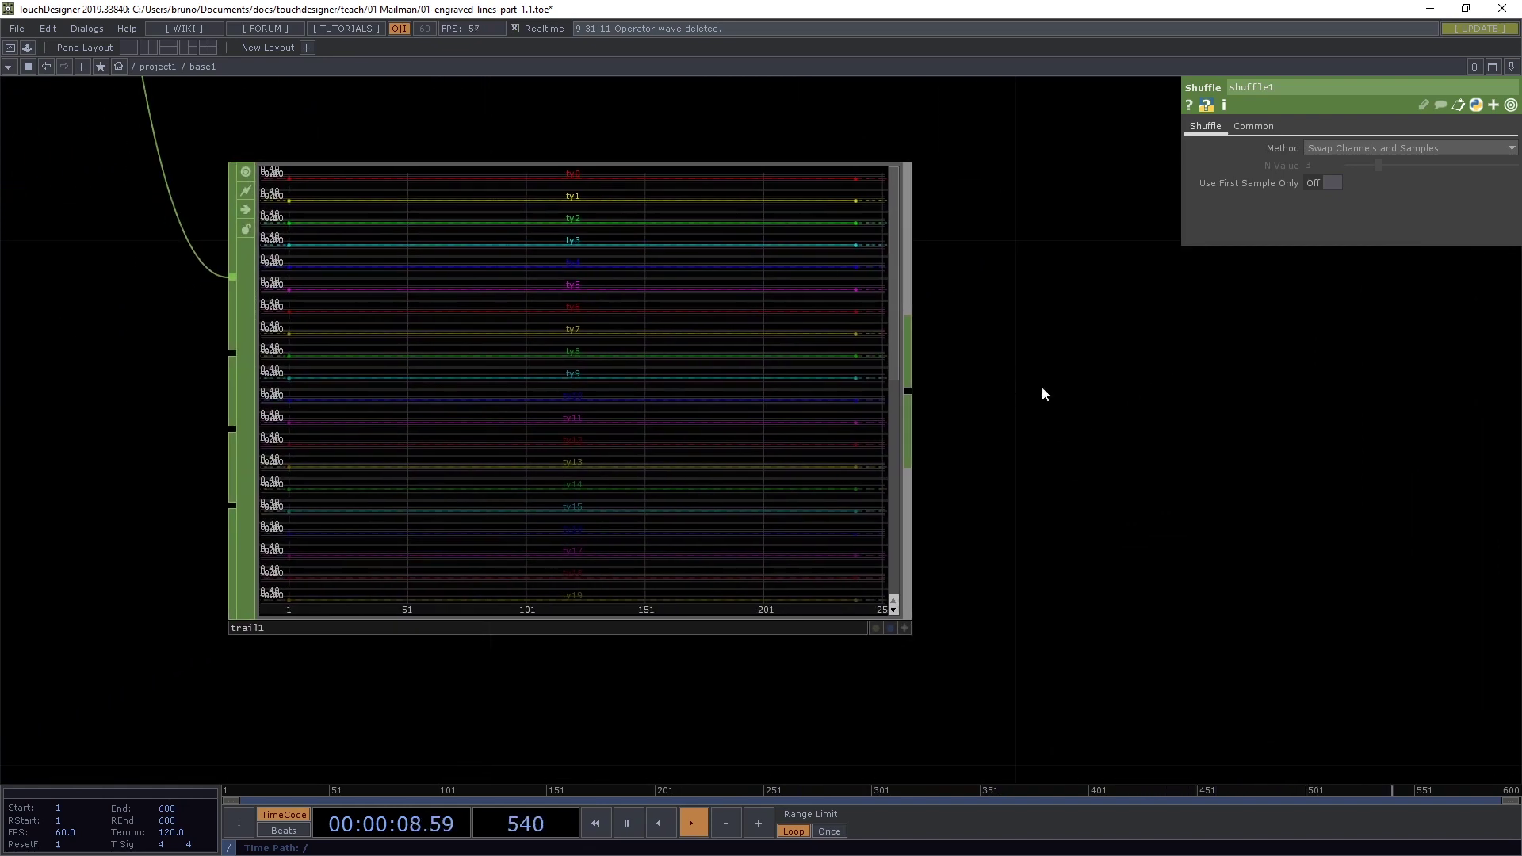
scroll(1121, 338, "down", 5)
left_click_drag(578, 323, 662, 462)
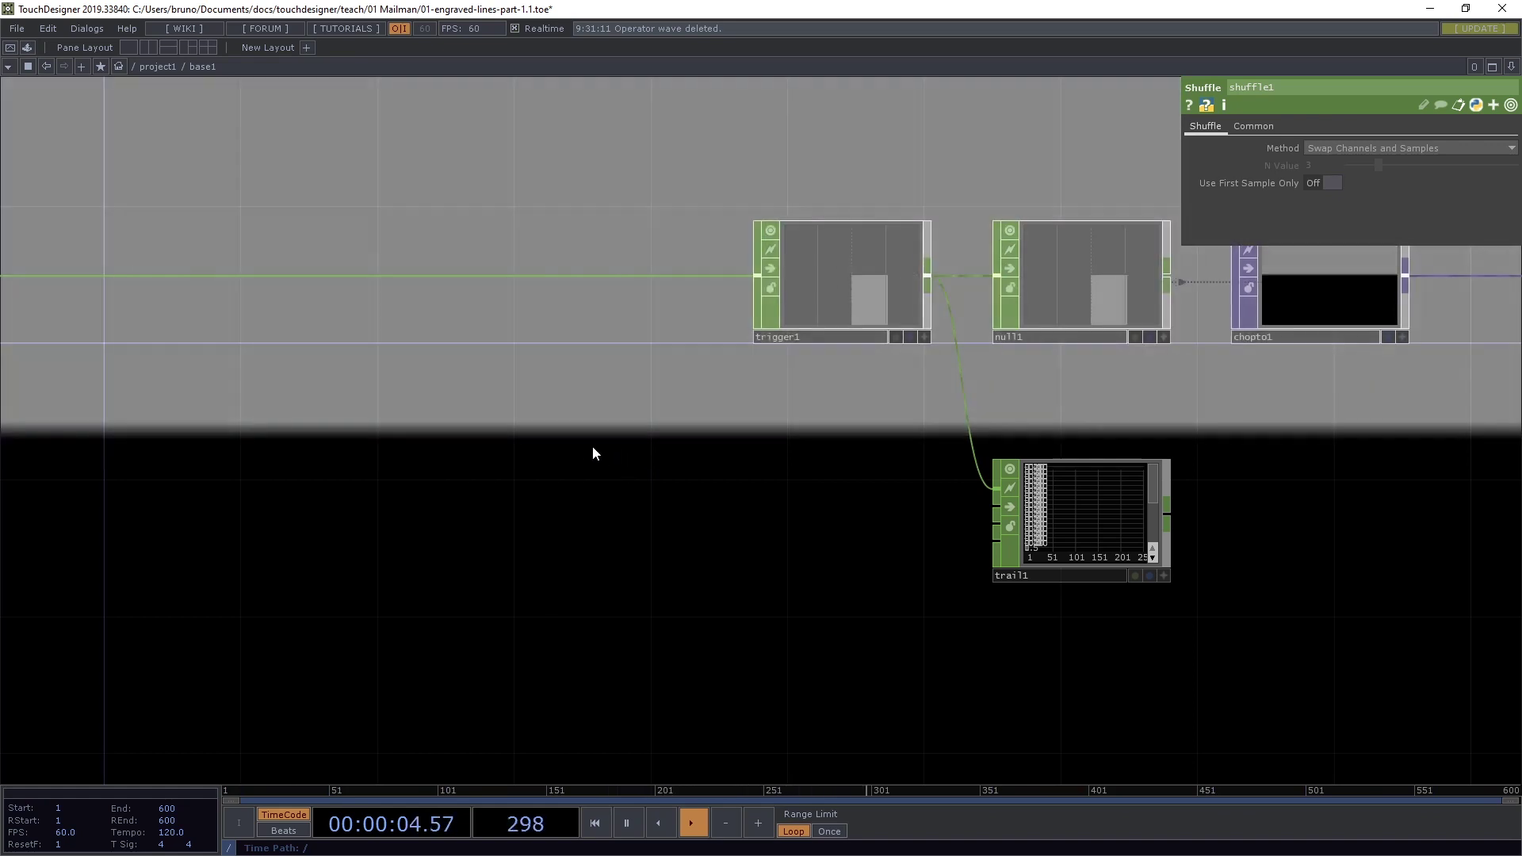
mouse_move(545, 455)
left_mouse_down()
mouse_move(611, 483)
mouse_move(900, 485)
left_mouse_up()
mouse_move(289, 506)
left_mouse_down()
mouse_move(554, 513)
mouse_move(721, 494)
left_mouse_up()
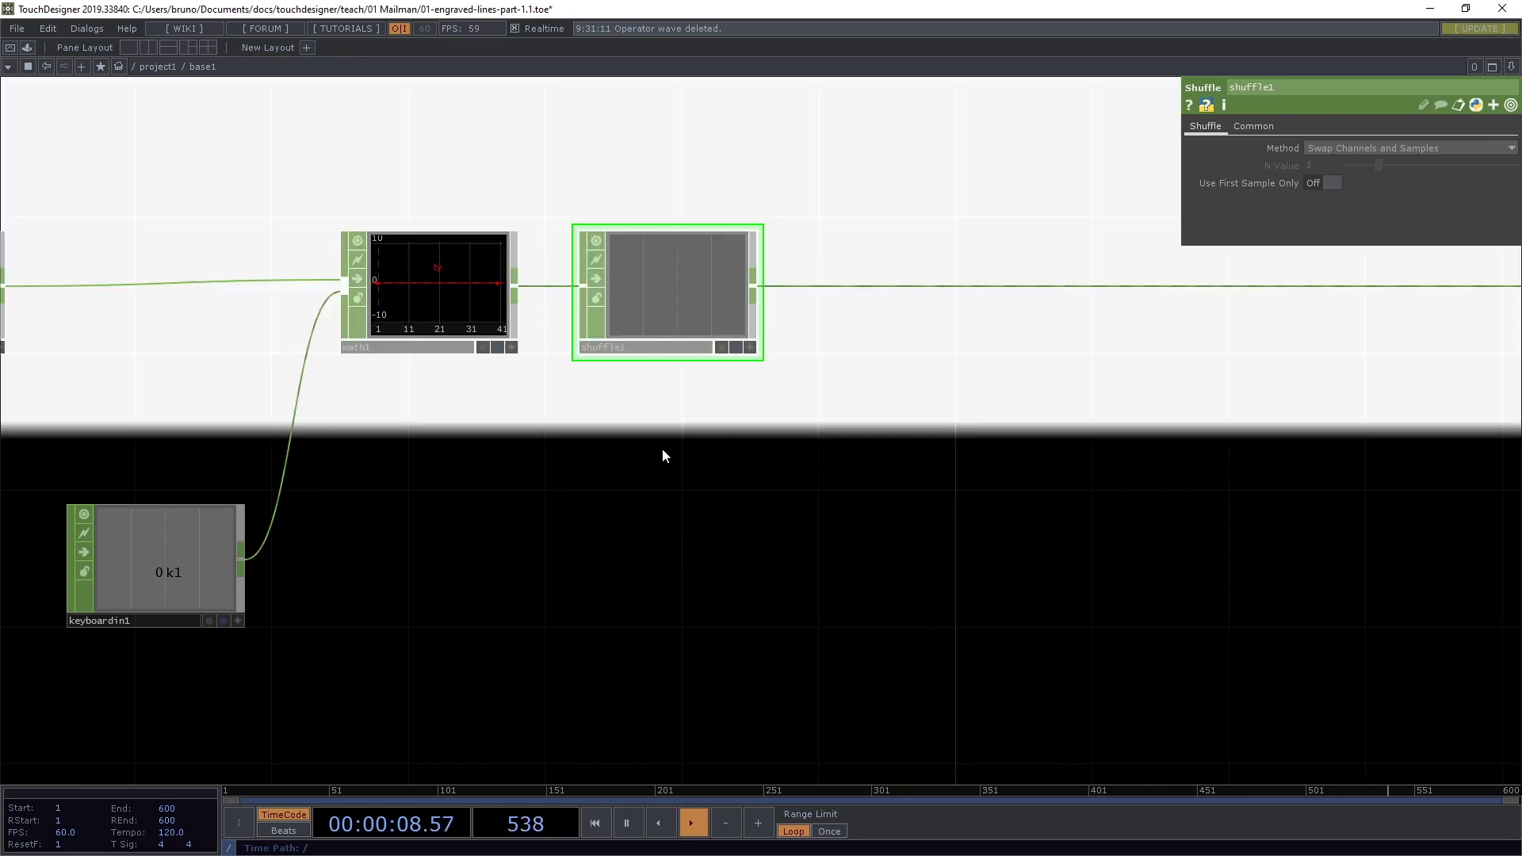
key("a")
left_click_drag(470, 528, 809, 551)
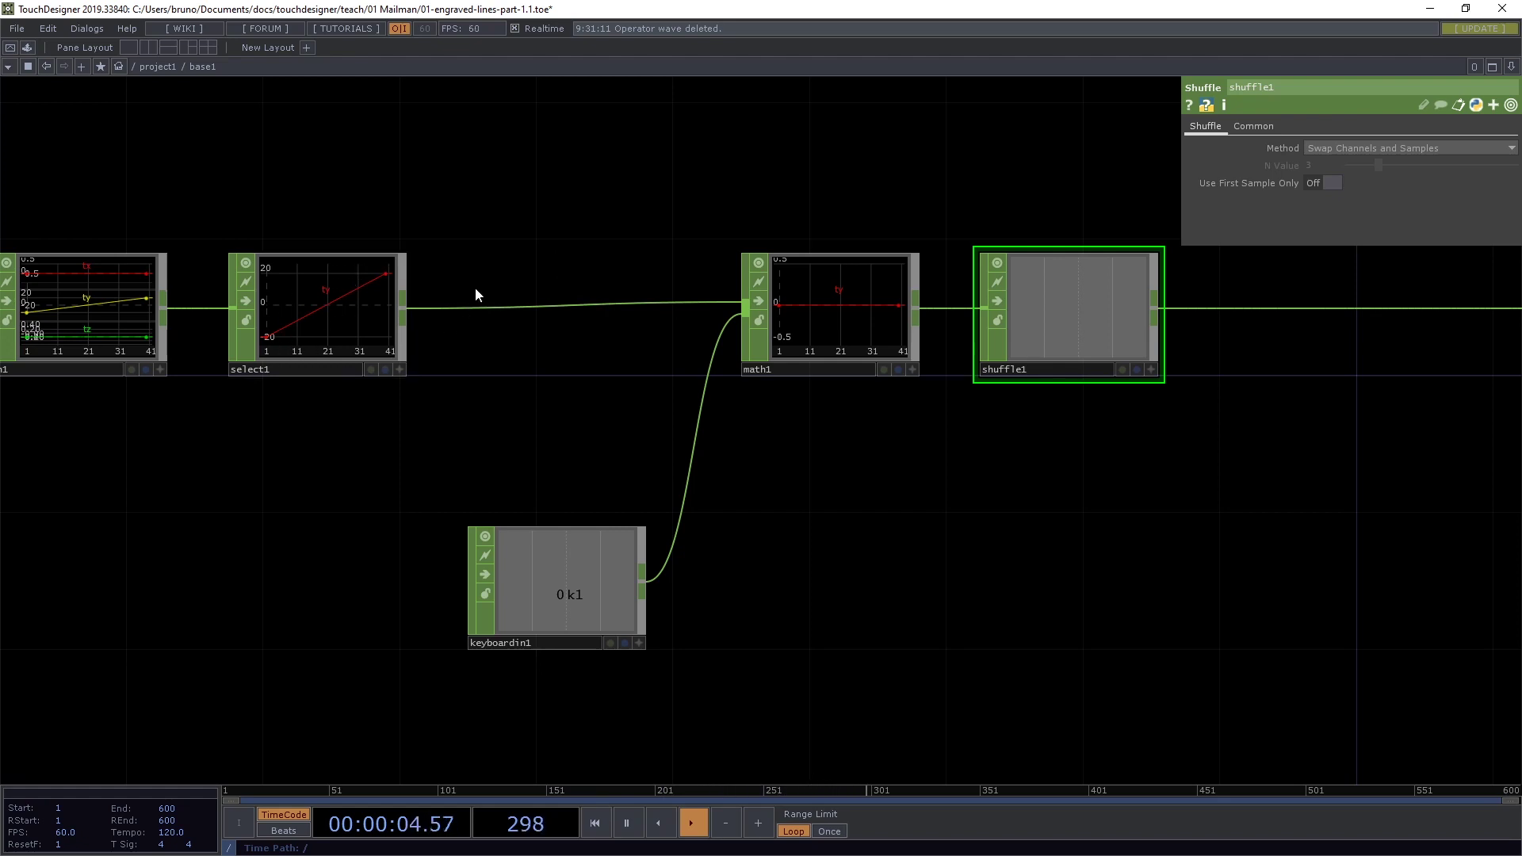
Insert a Delete CHOP, delete1, on the wire between select1 and math1.
right_click(516, 307)
left_click(553, 293)
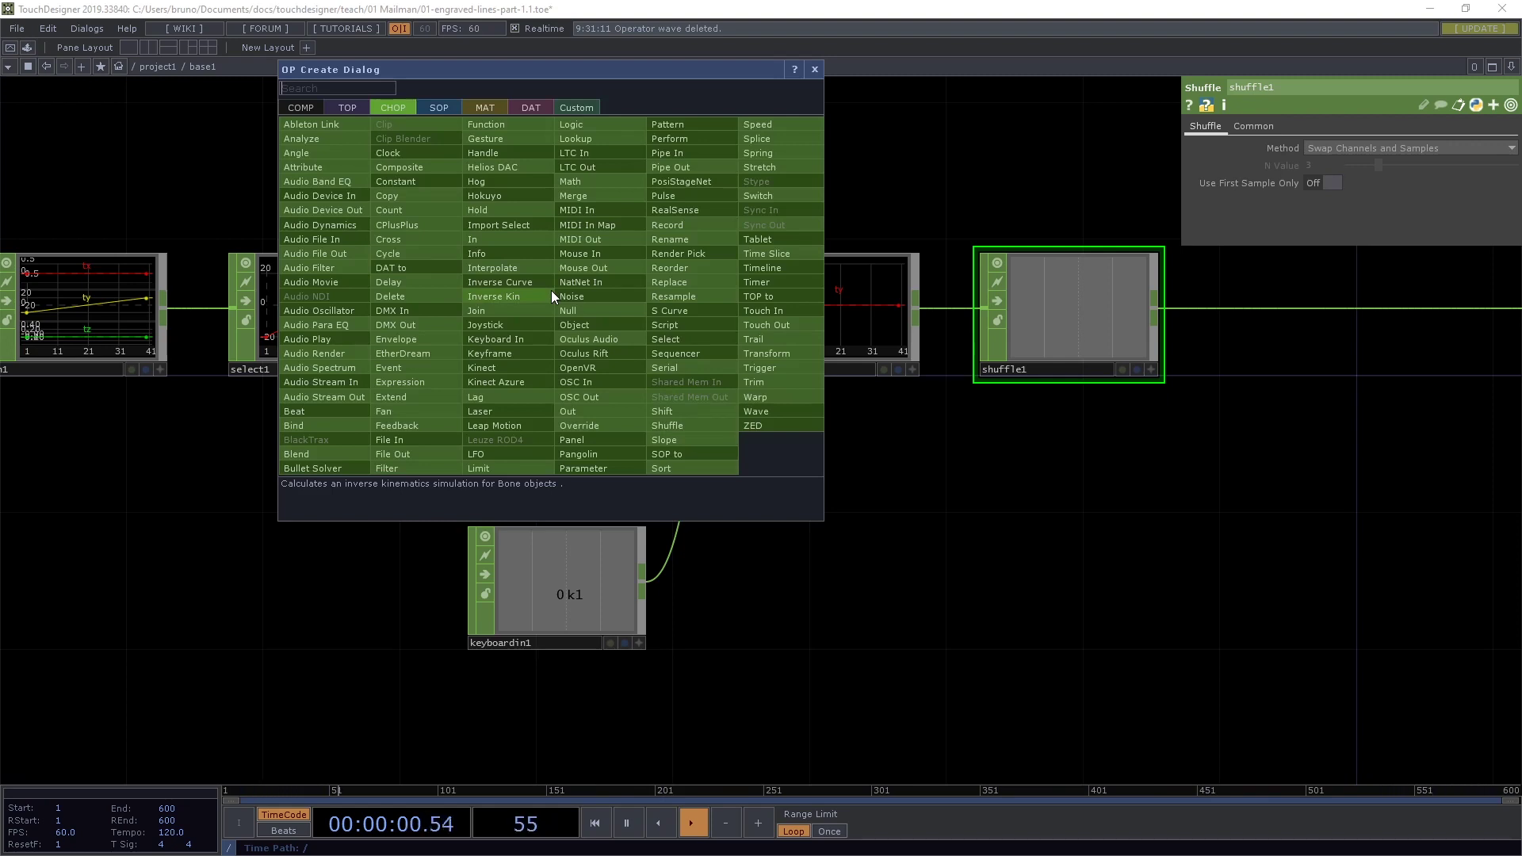
type("delete")
key("Return")
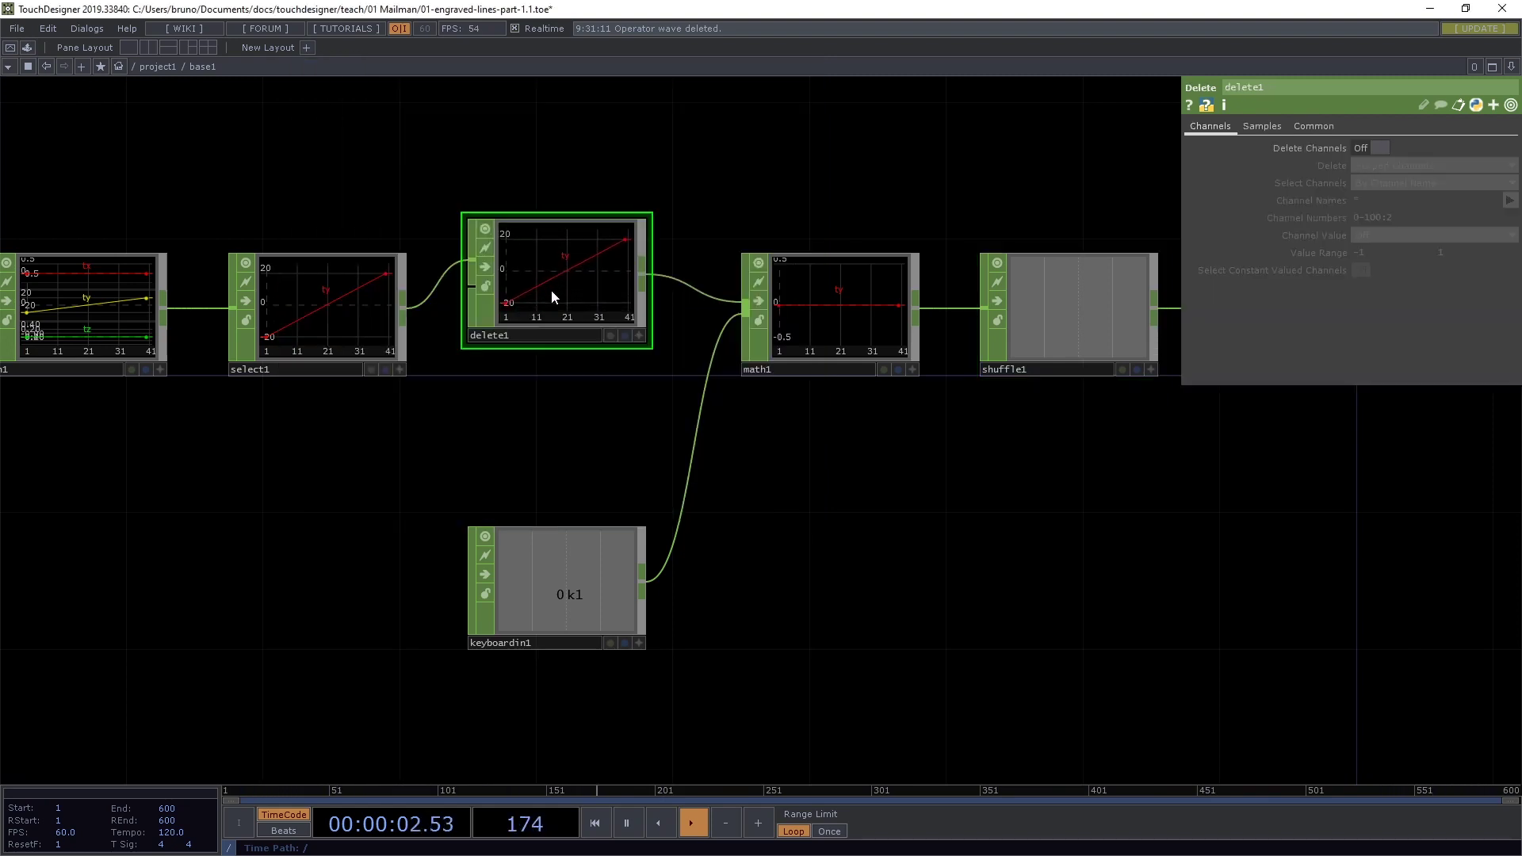
left_click(552, 332)
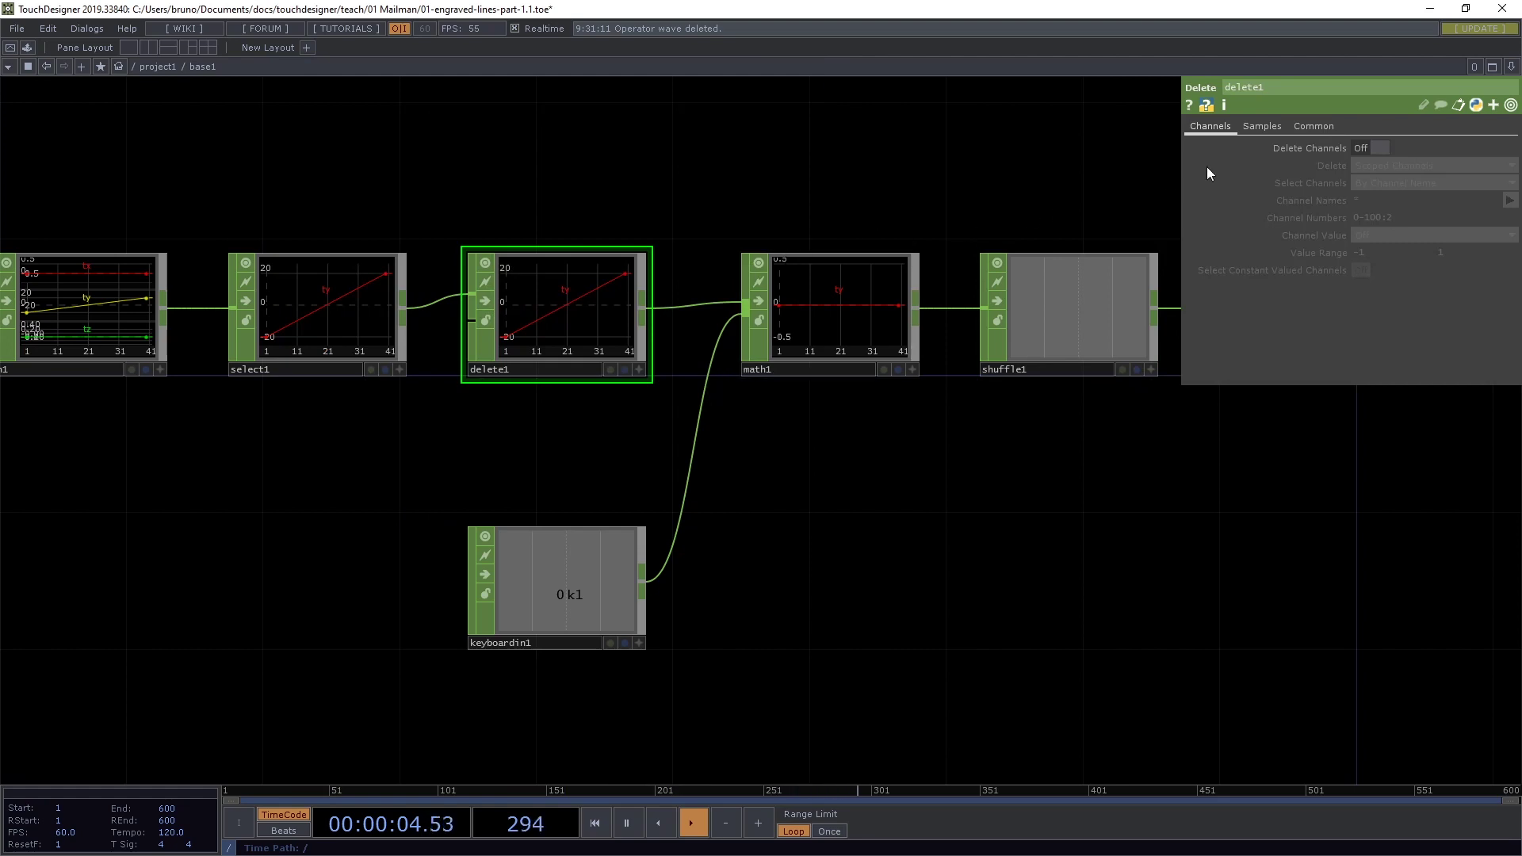
Turn on Delete Samples in delete1's sample settings and follow the chain to shuffle1.
left_click(1259, 125)
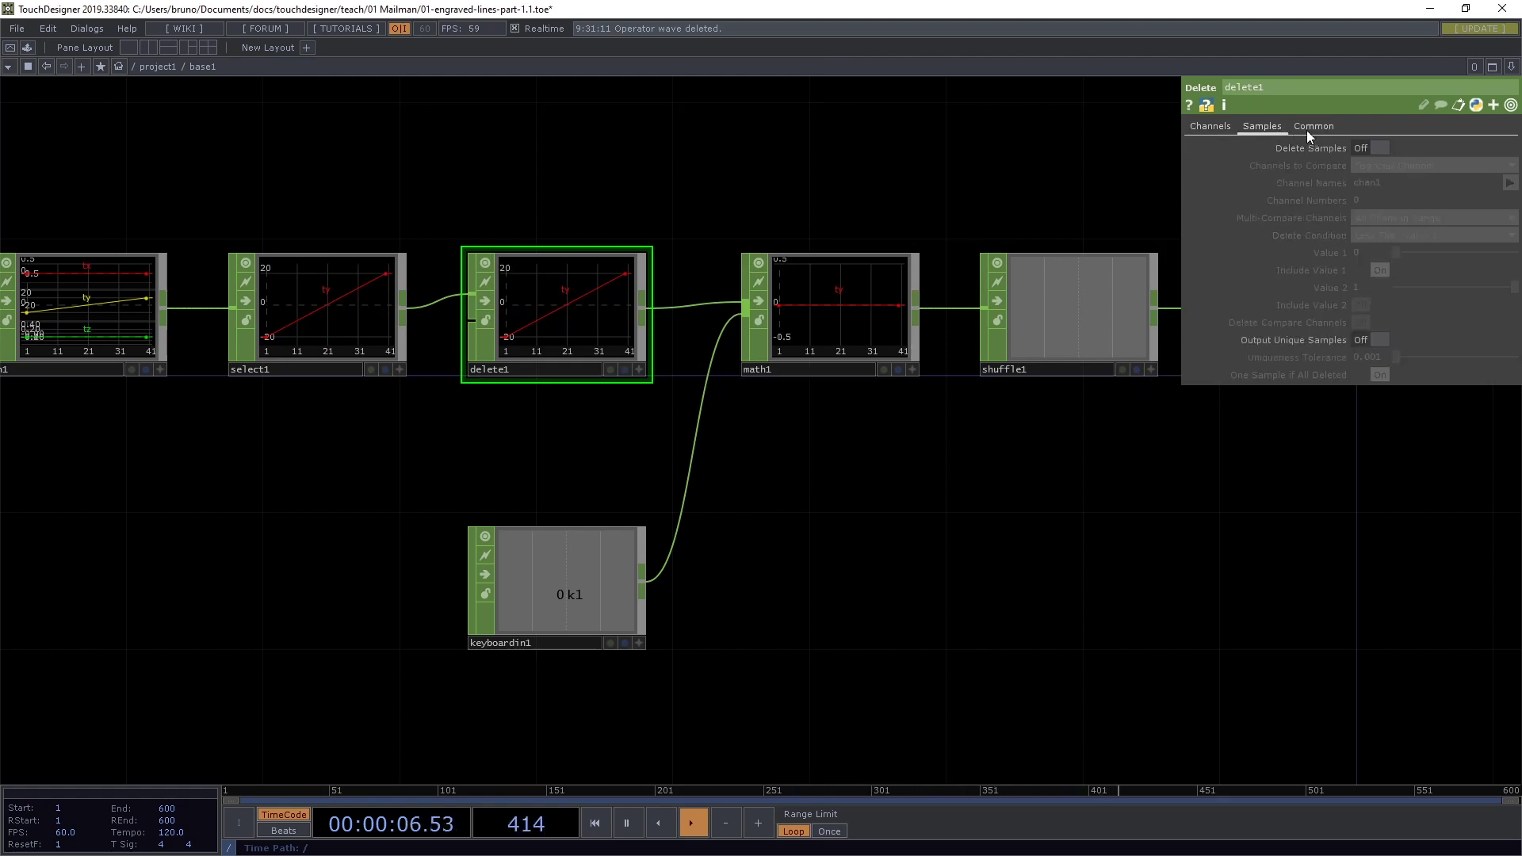
left_click(1379, 147)
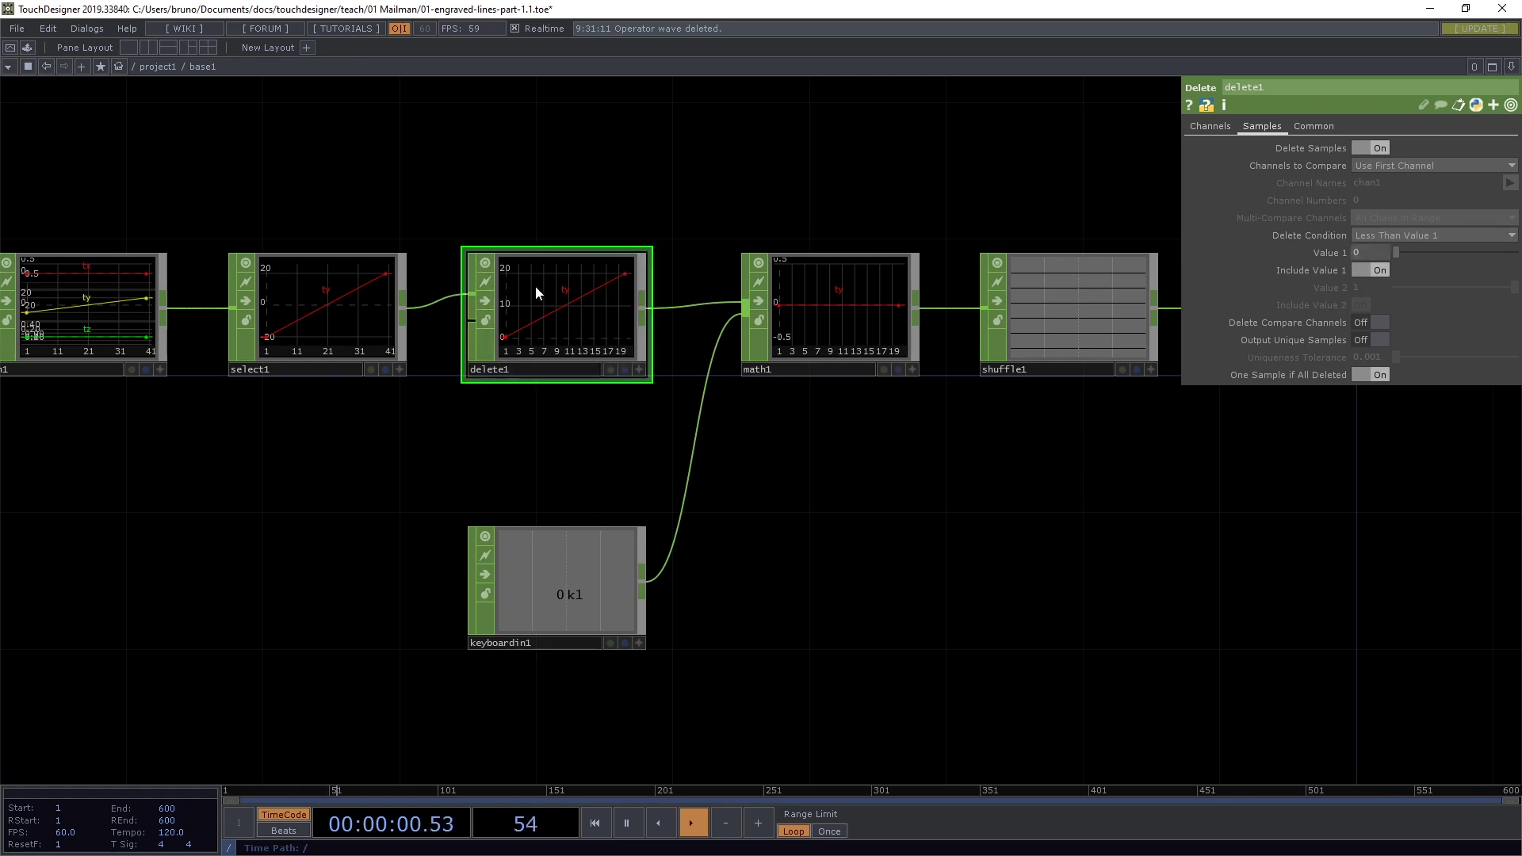
left_click_drag(507, 217, 559, 235)
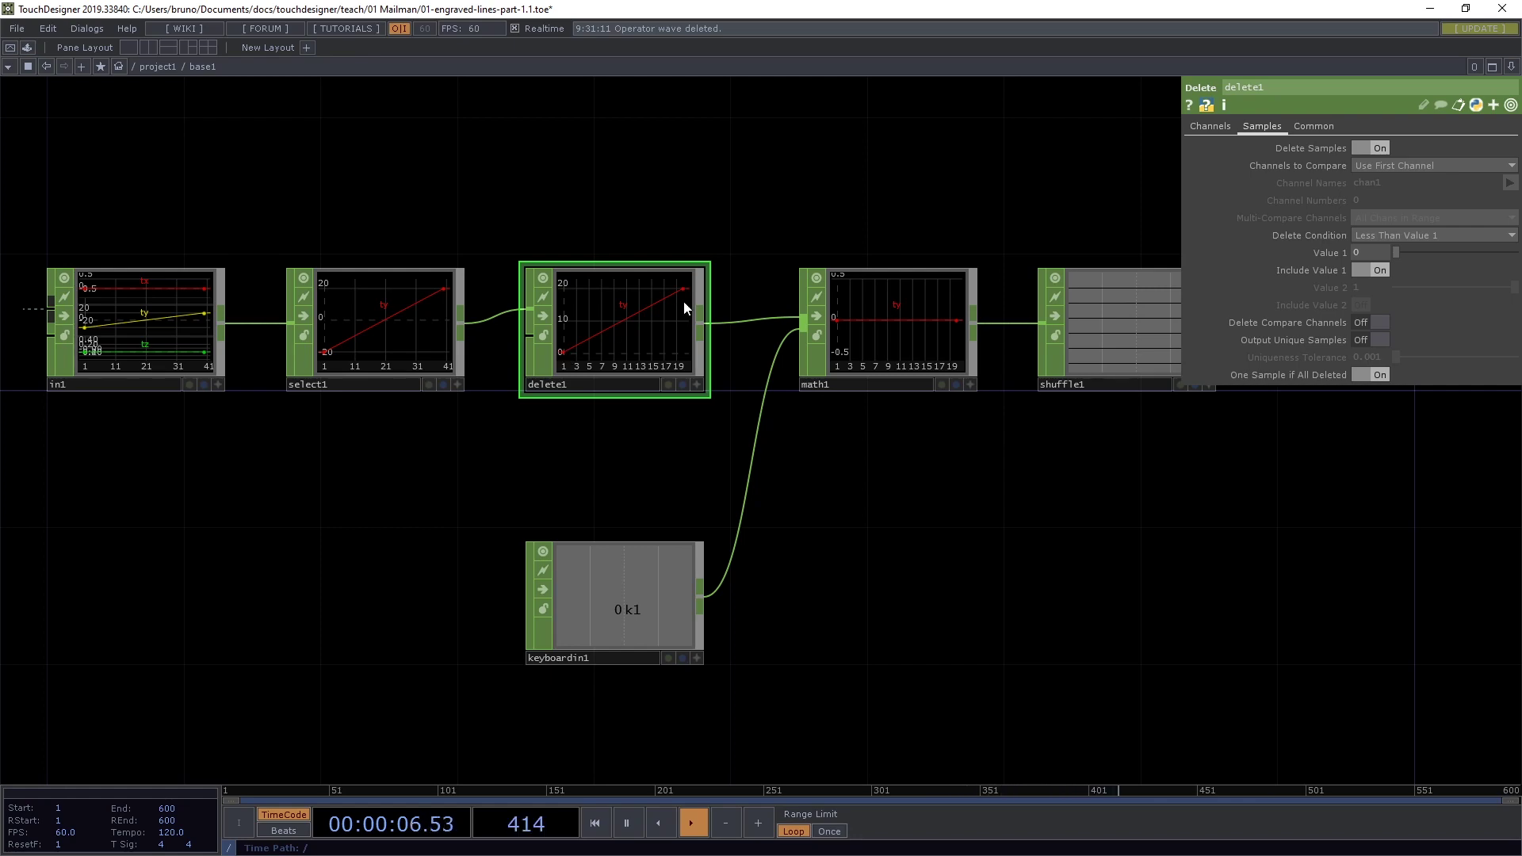
left_click_drag(839, 240, 500, 231)
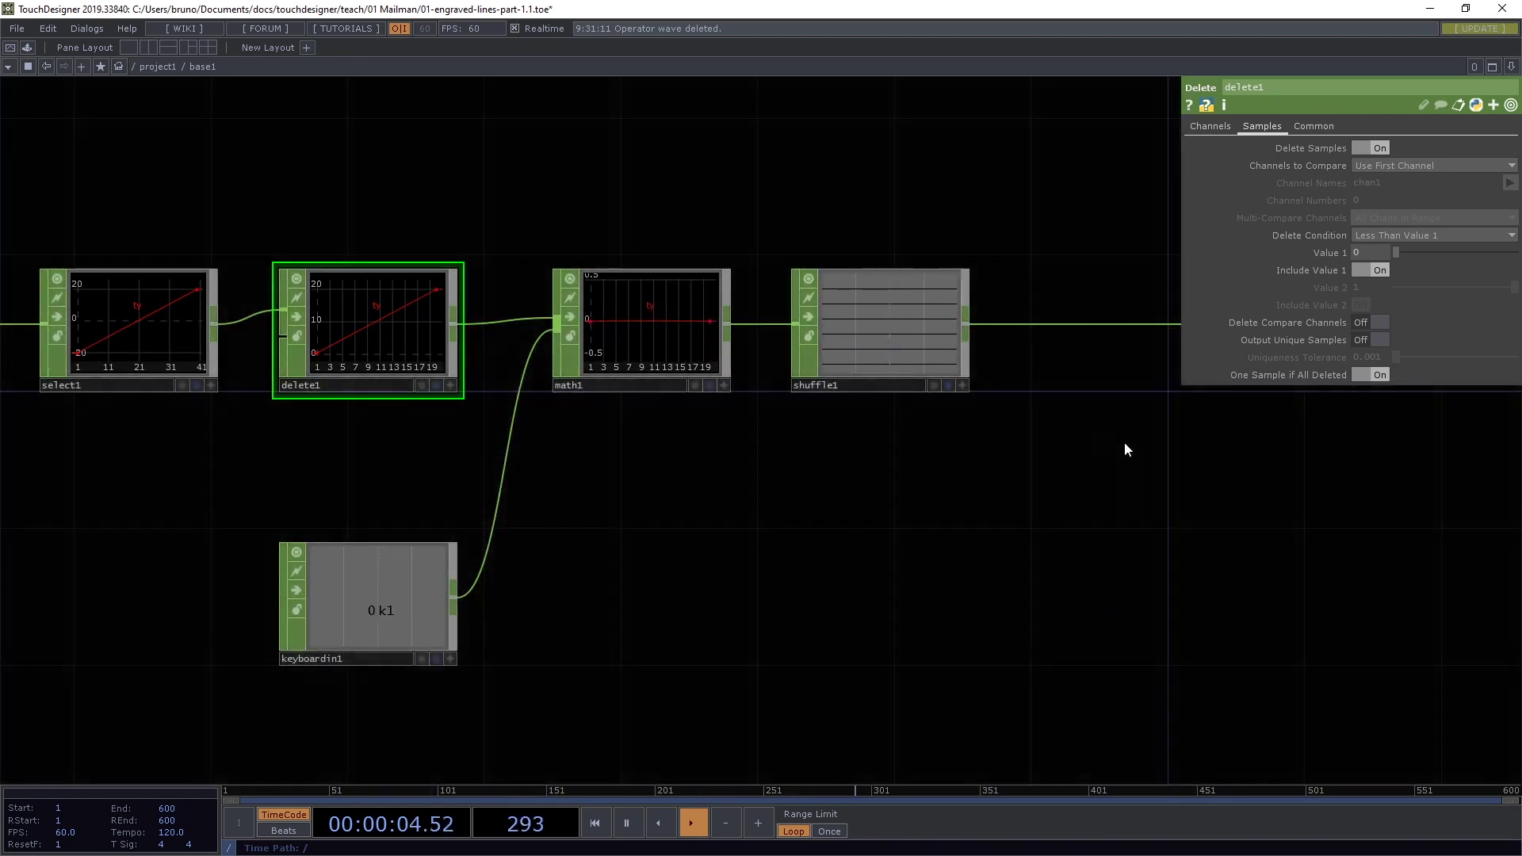
left_click_drag(1124, 442, 536, 409)
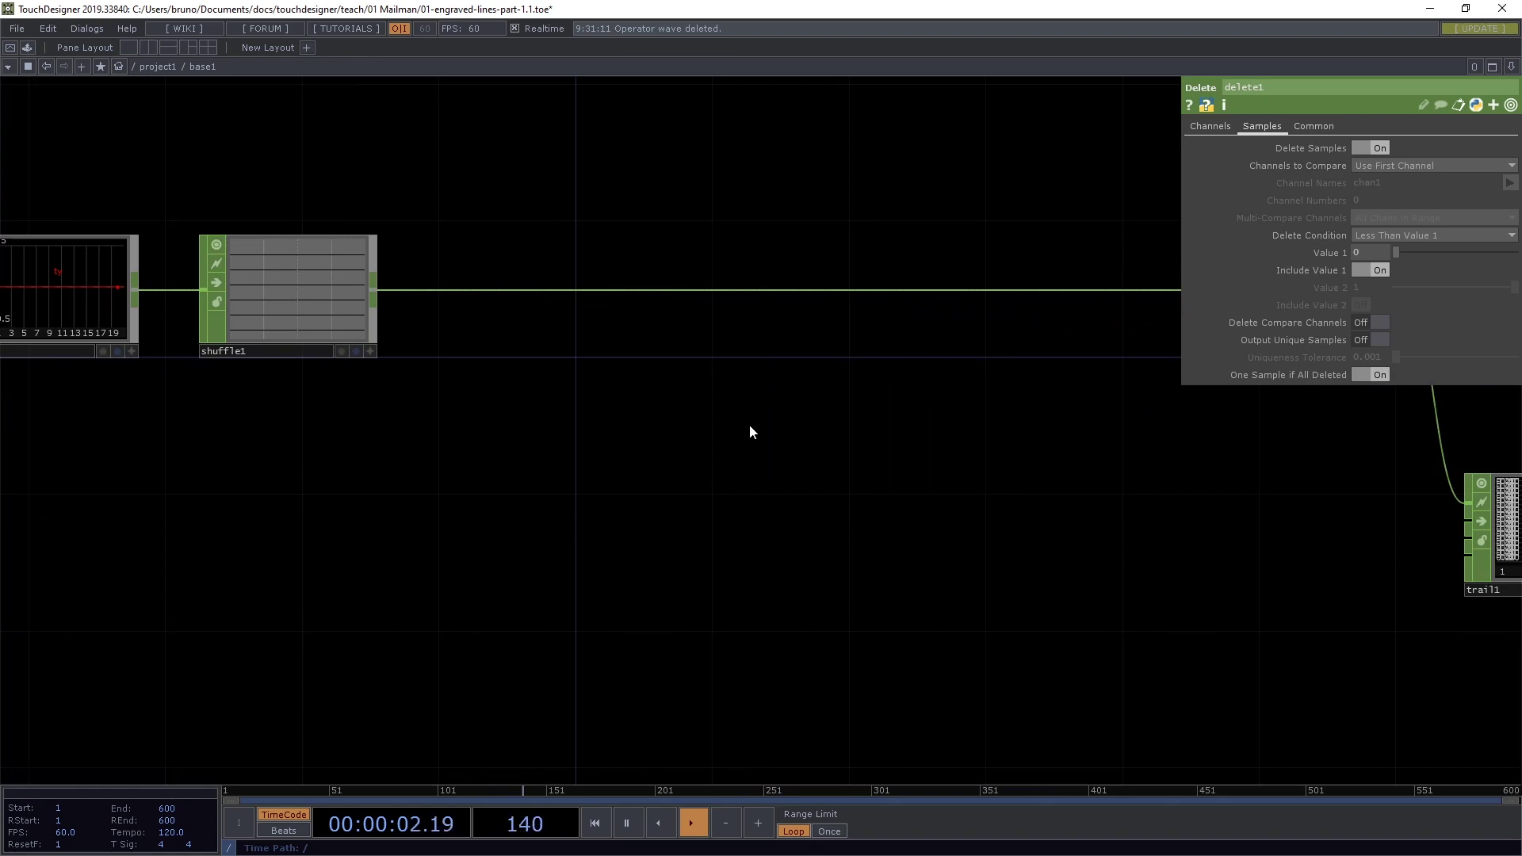
Insert a Delay CHOP, delay1, on the wire into trigger1 and place it beside trigger1.
left_click_drag(750, 425, 1062, 476)
scroll(1060, 474, "up", 8)
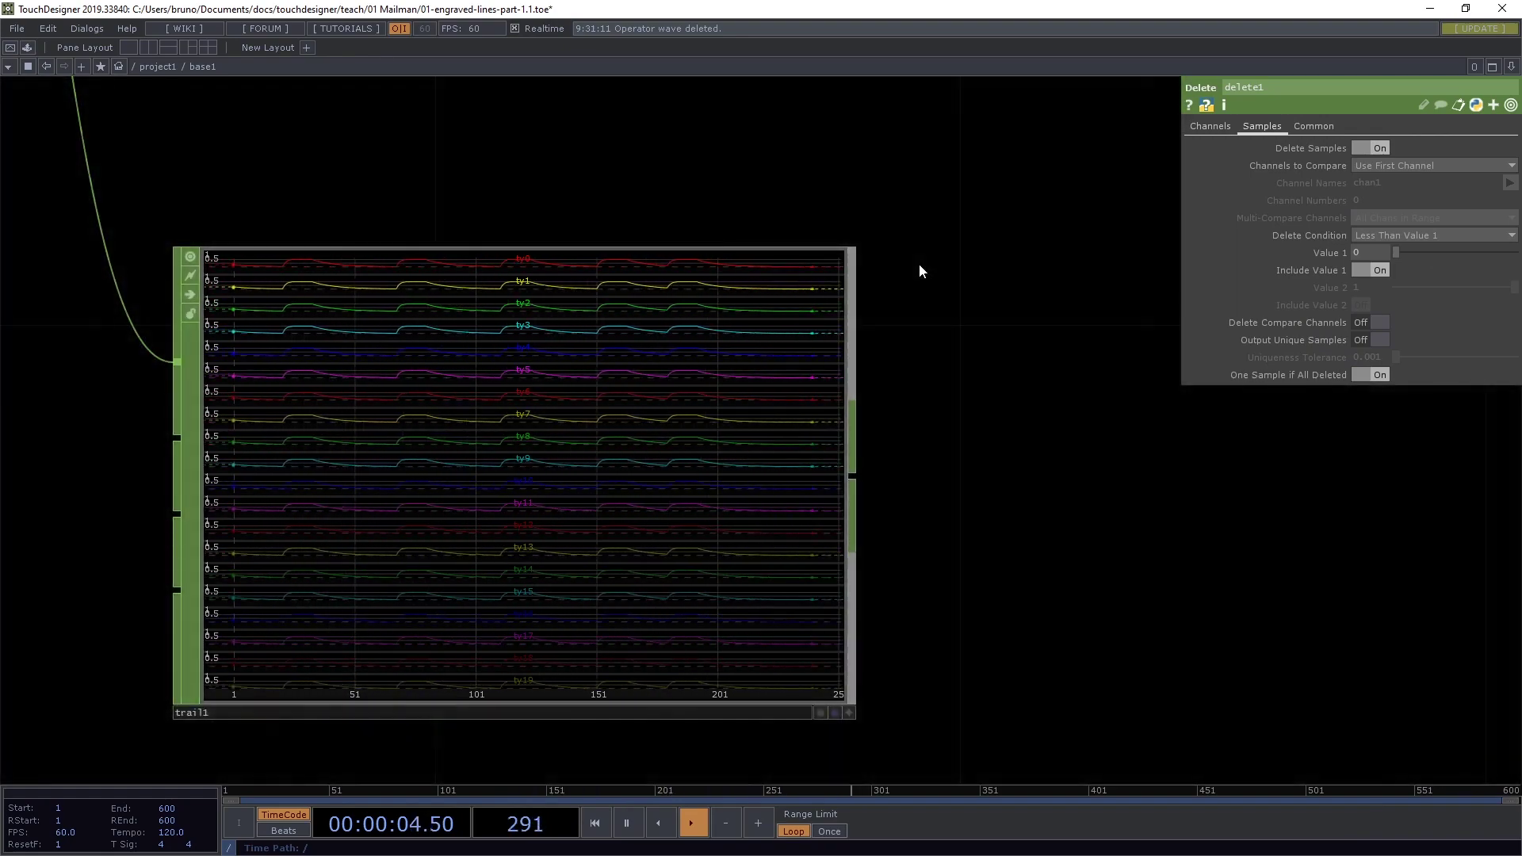
scroll(918, 265, "down", 5)
left_click_drag(603, 376, 937, 621)
left_click_drag(520, 428, 758, 509)
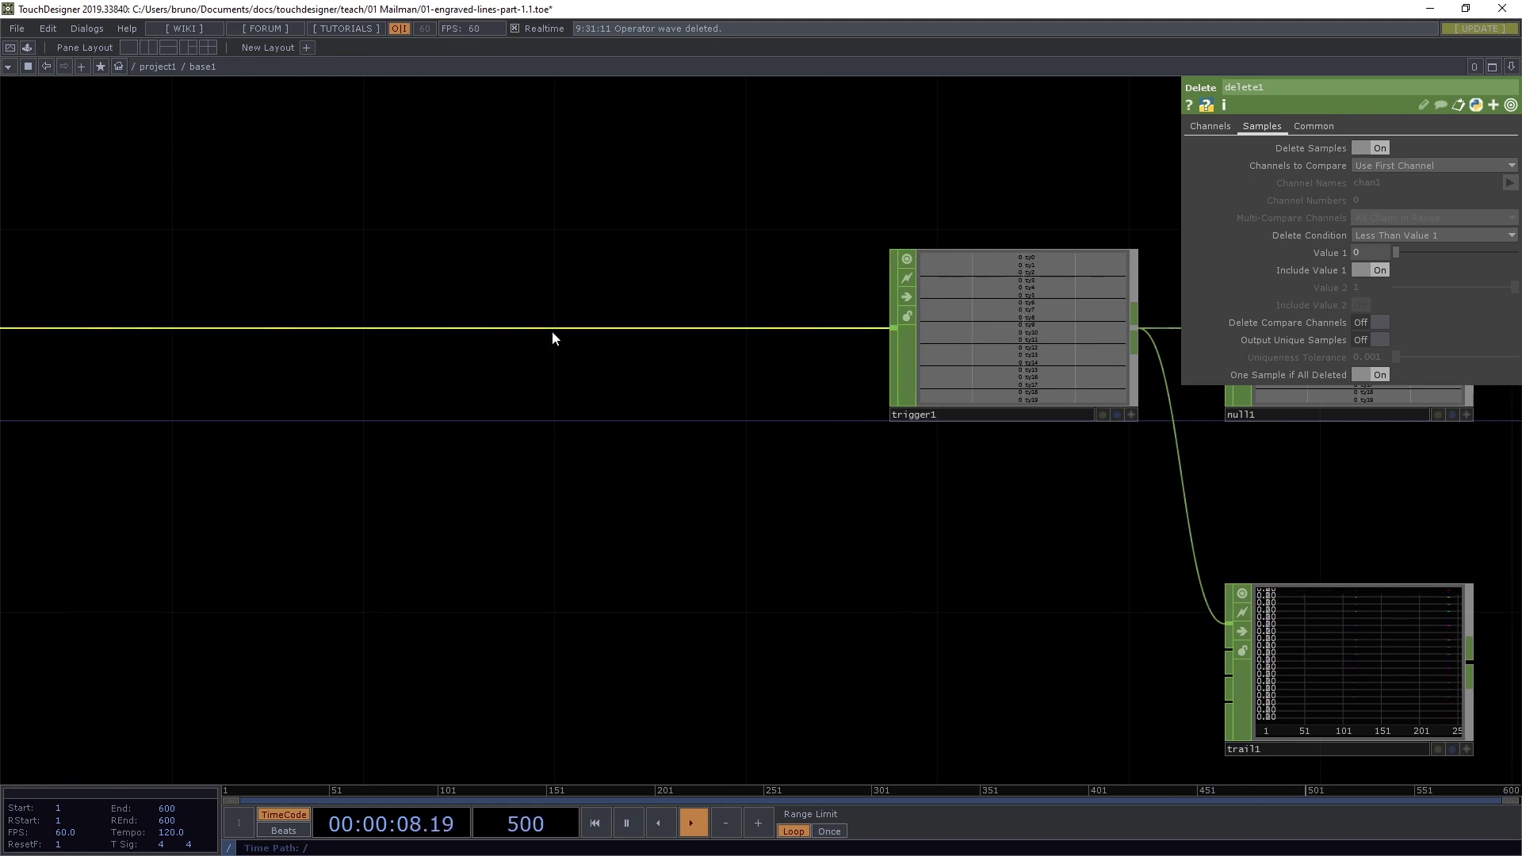
right_click(564, 327)
left_click(566, 312)
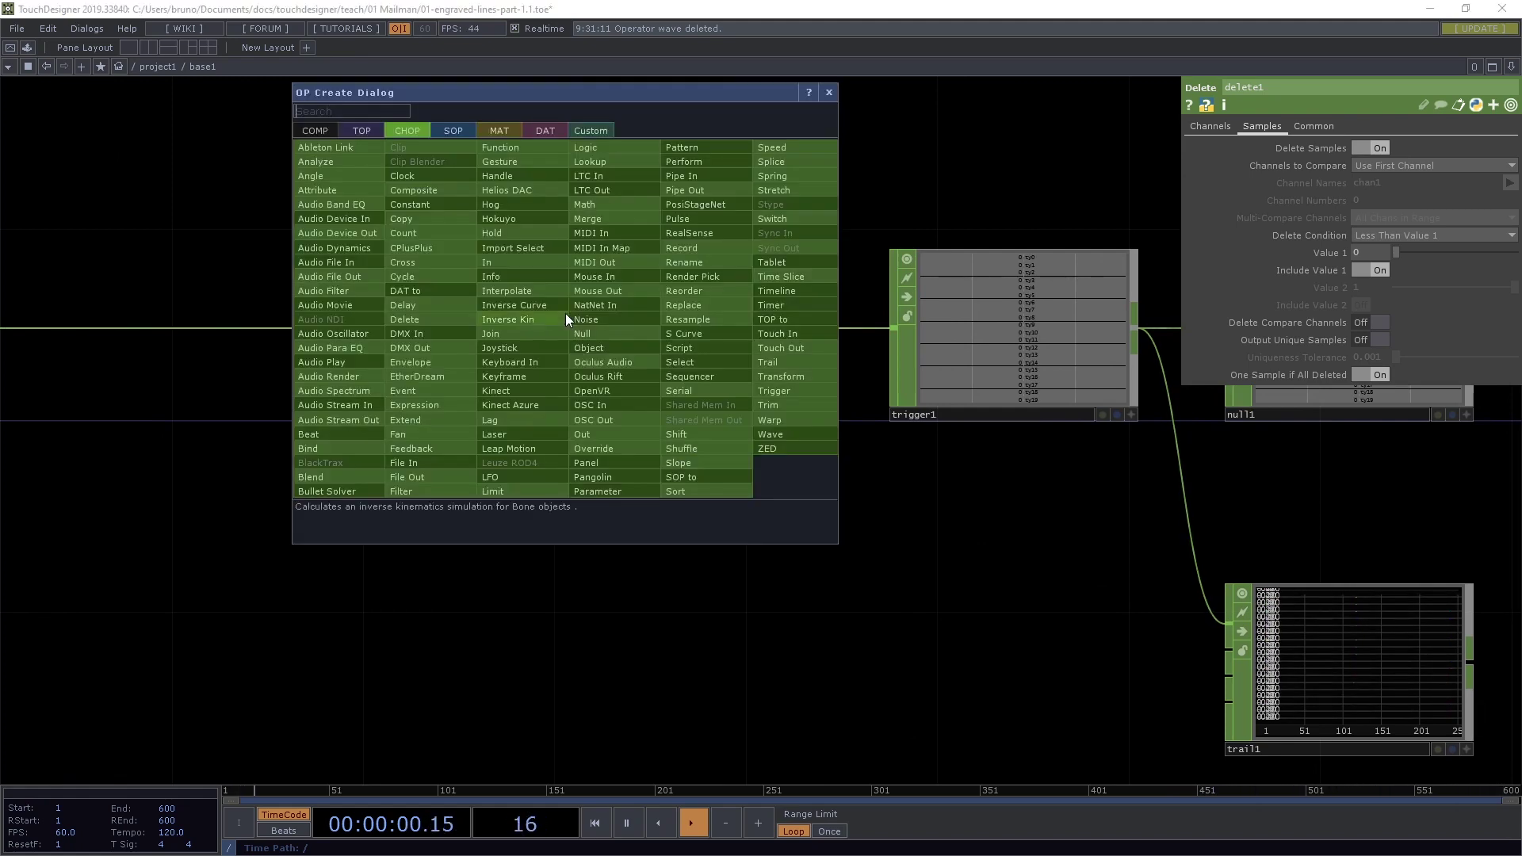
type("lag")
key("Return")
left_click(566, 319)
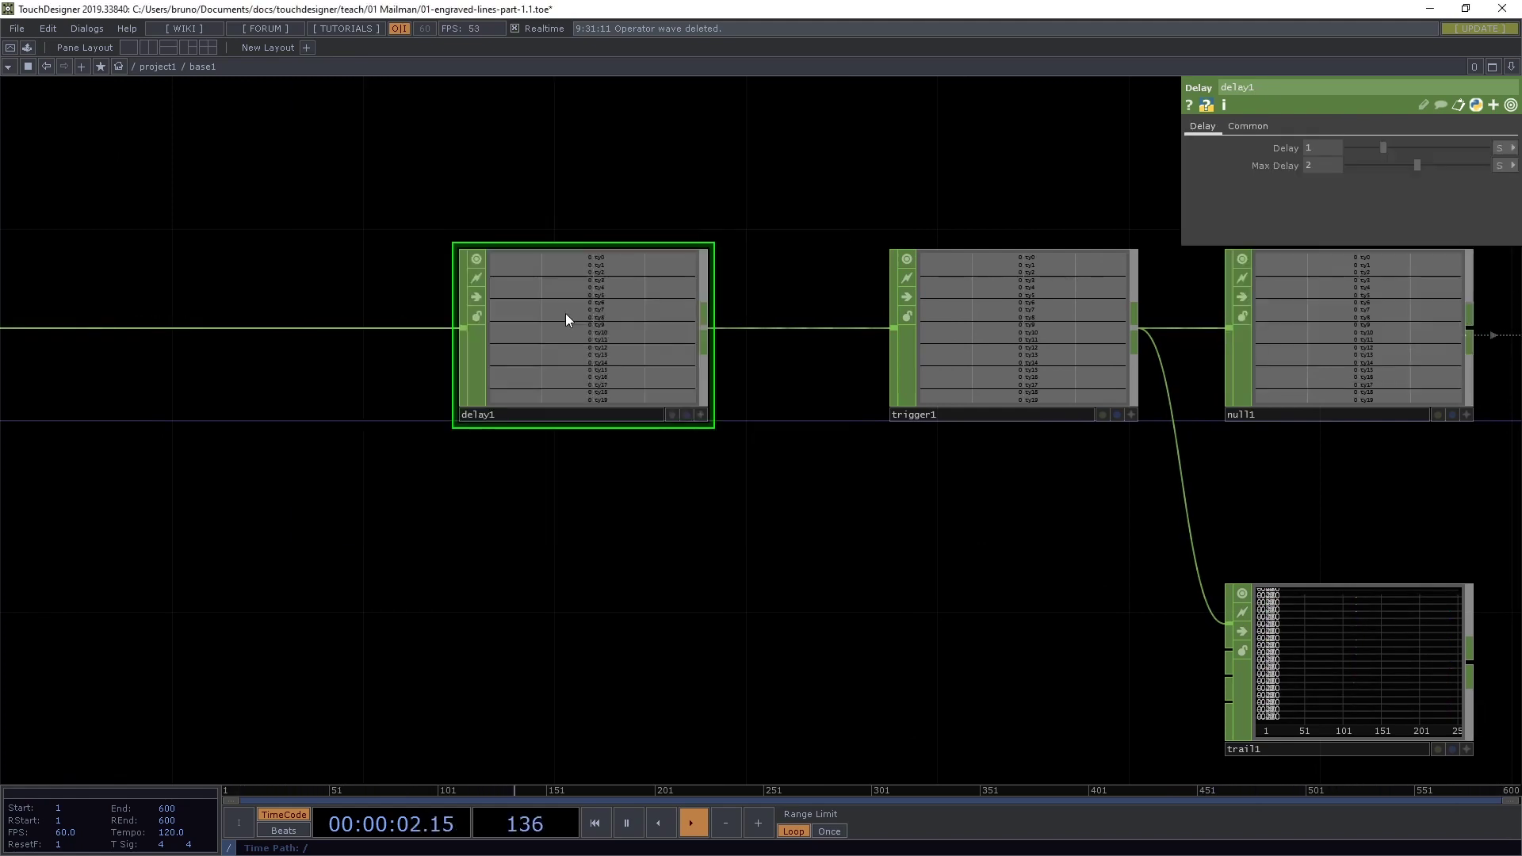
left_click_drag(565, 319, 631, 317)
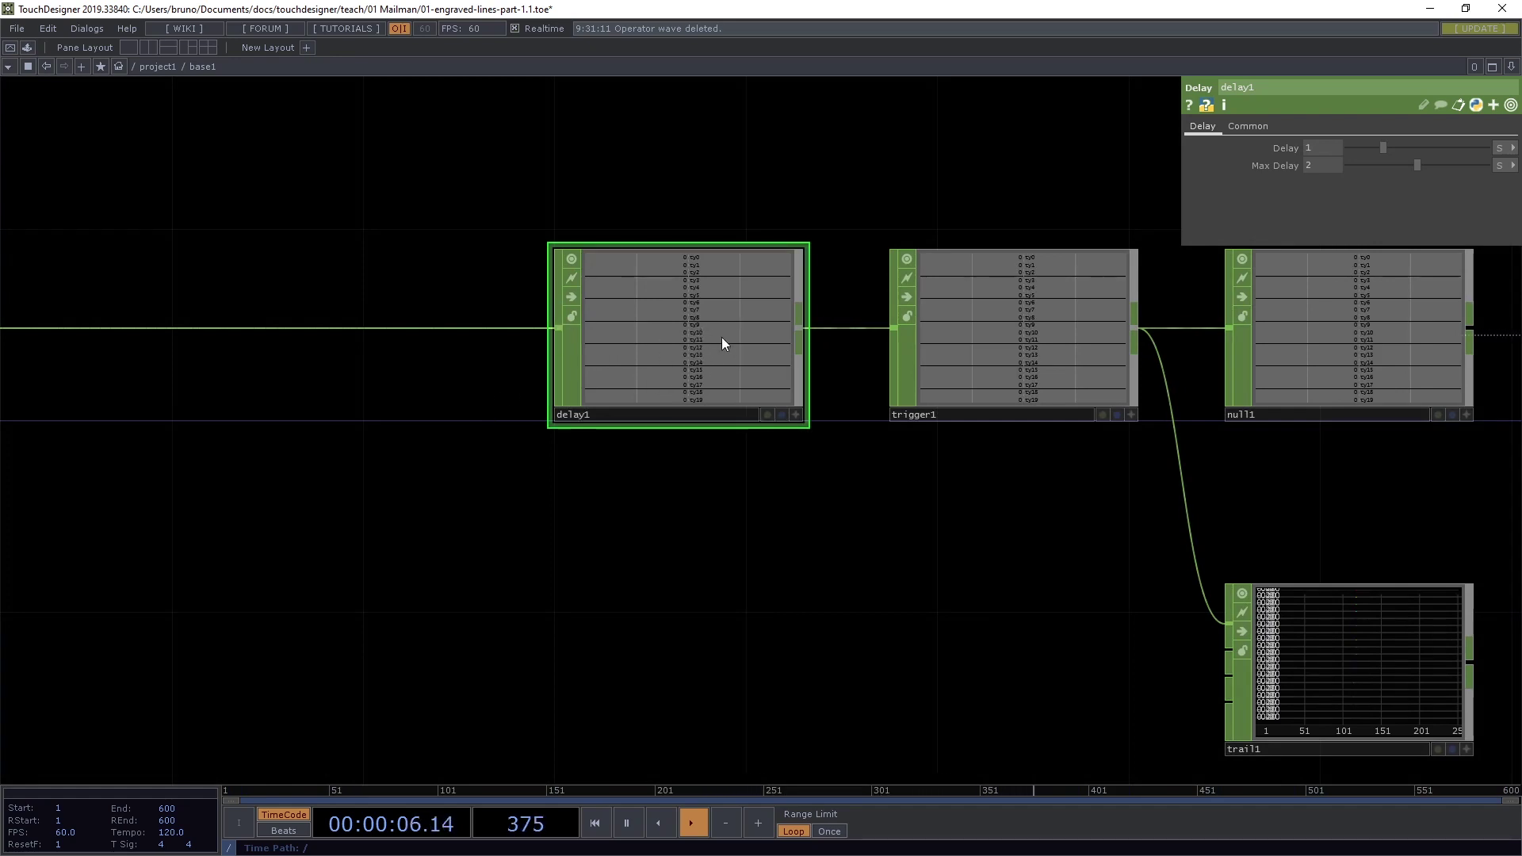
Open the Delay CHOP help page and read the Delay parameter's description.
left_click(1188, 106)
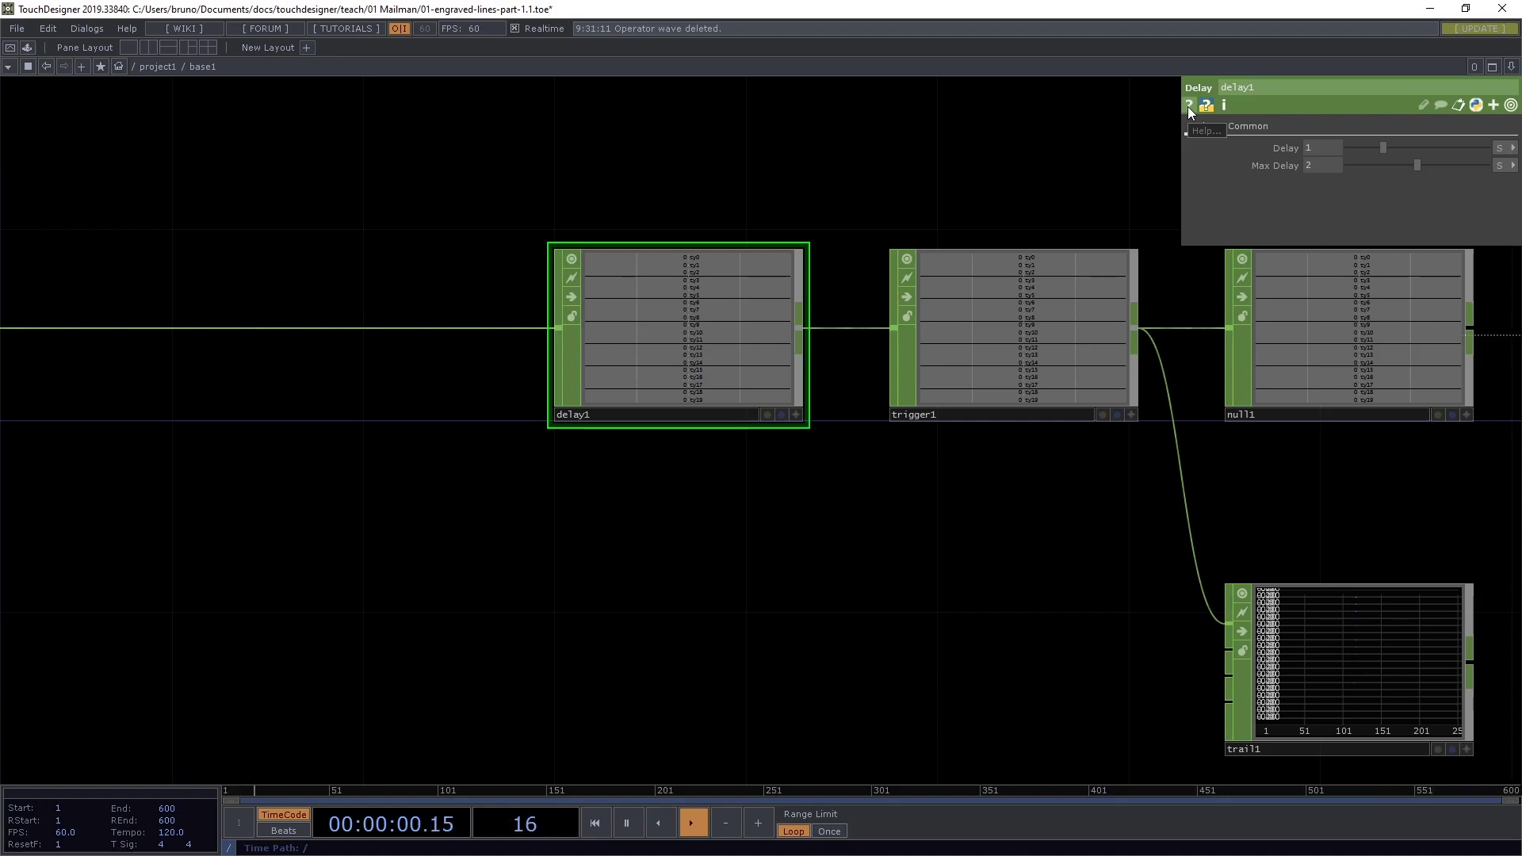
left_click_drag(528, 438, 216, 436)
left_click(759, 468)
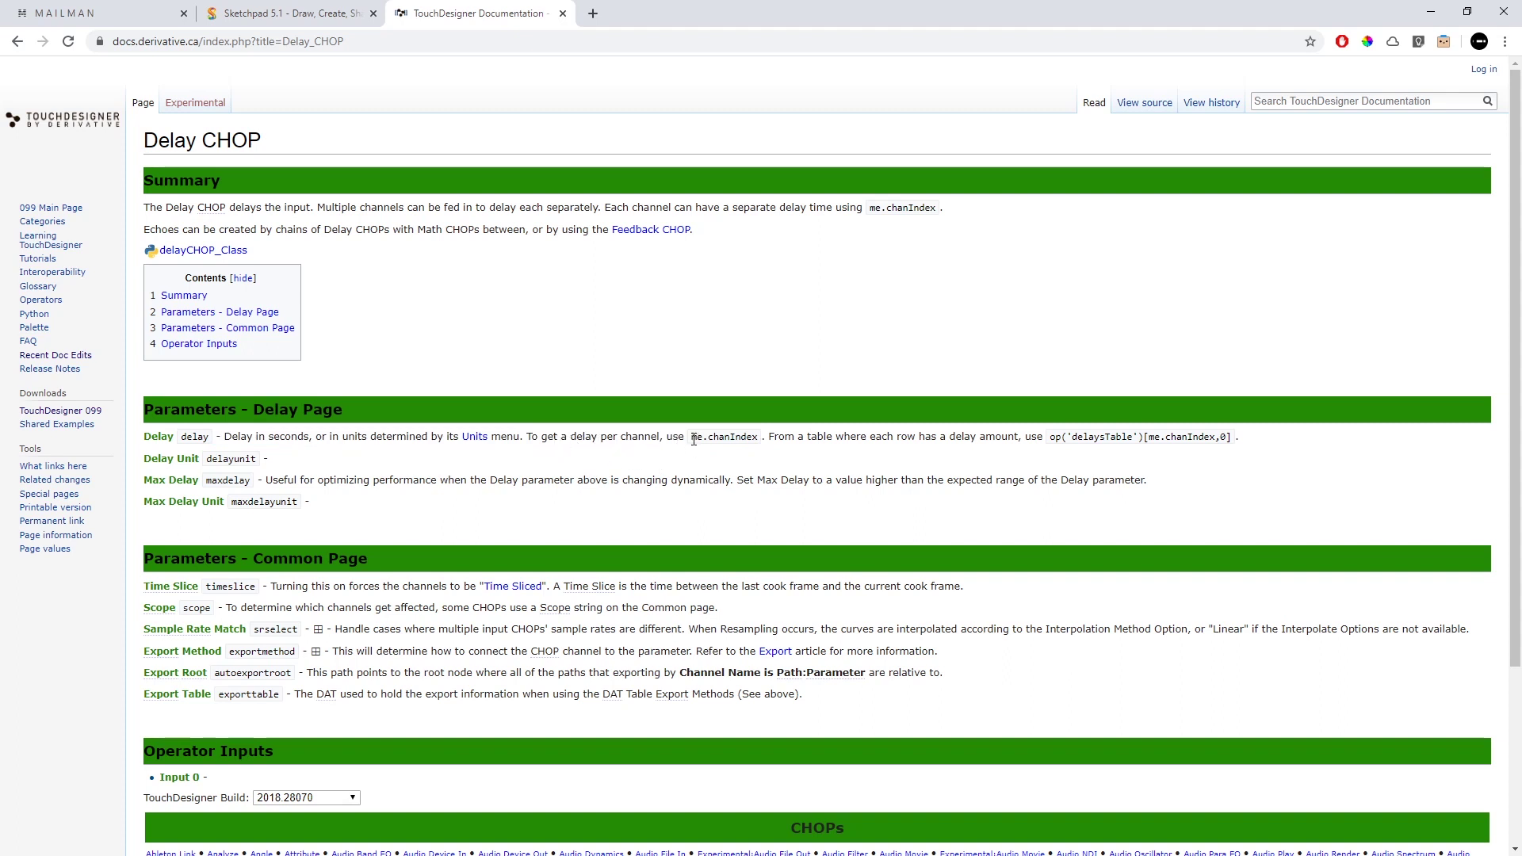
Copy the me.chanIndex snippet from the Delay CHOP docs and return to TouchDesigner.
left_click_drag(693, 439, 754, 437)
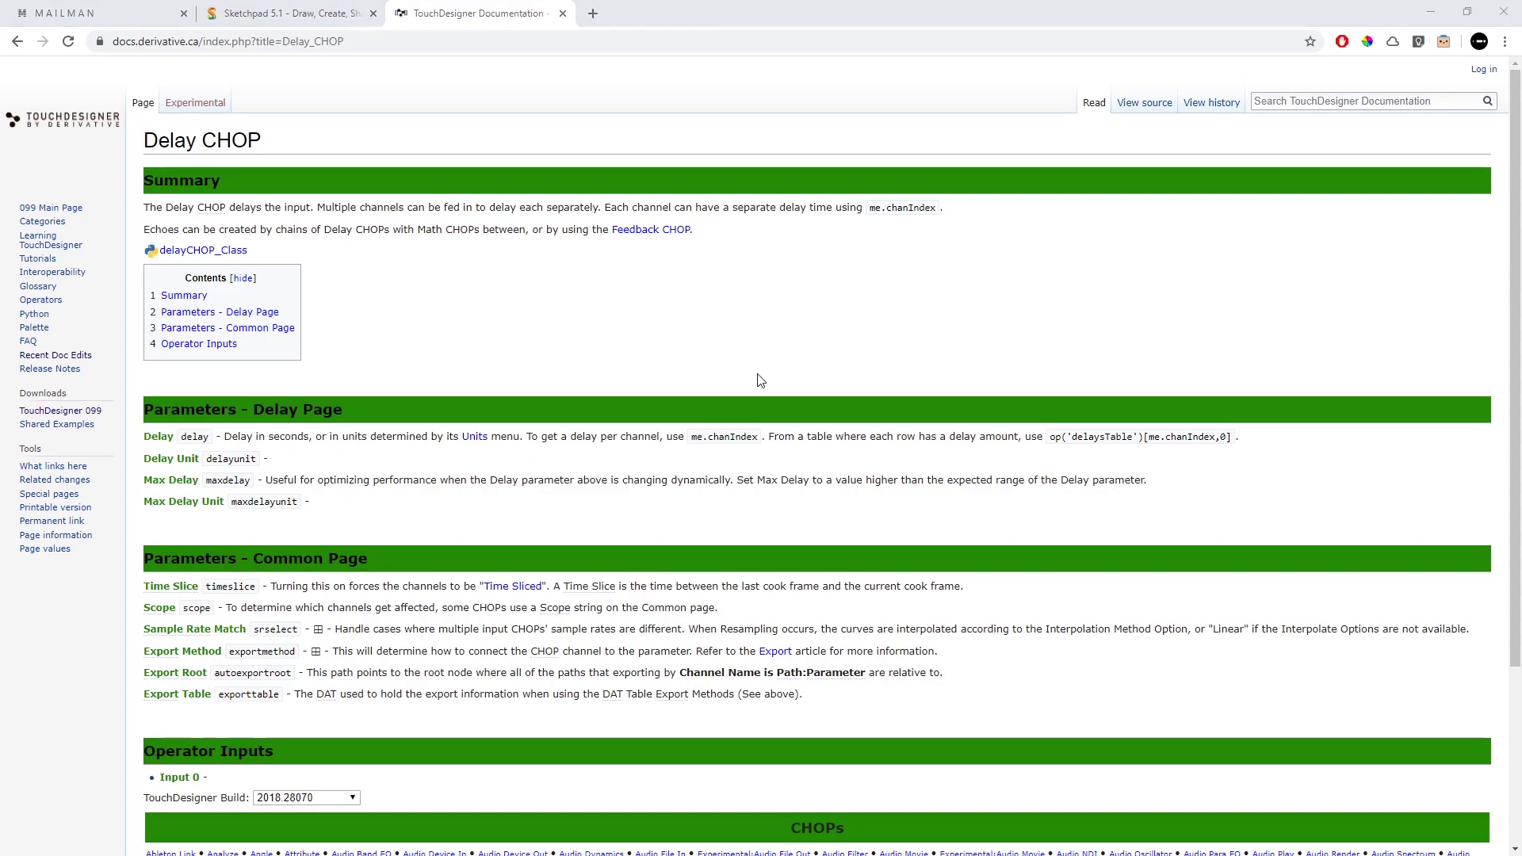
key("alt+Tab")
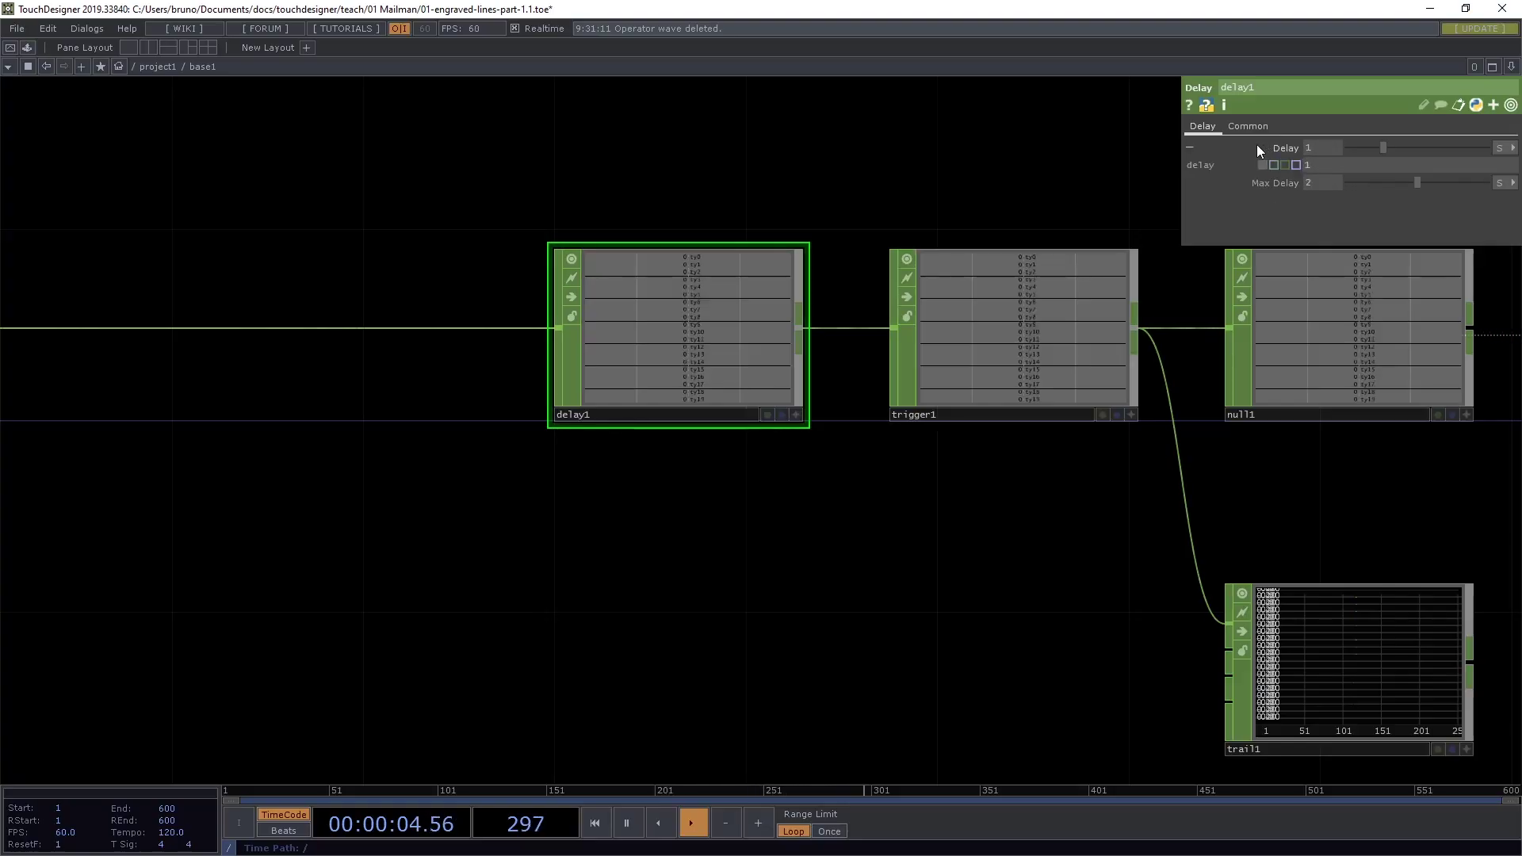
Set delay1's Delay to the expression me.chanIndex * 0.1.
left_click(1309, 164)
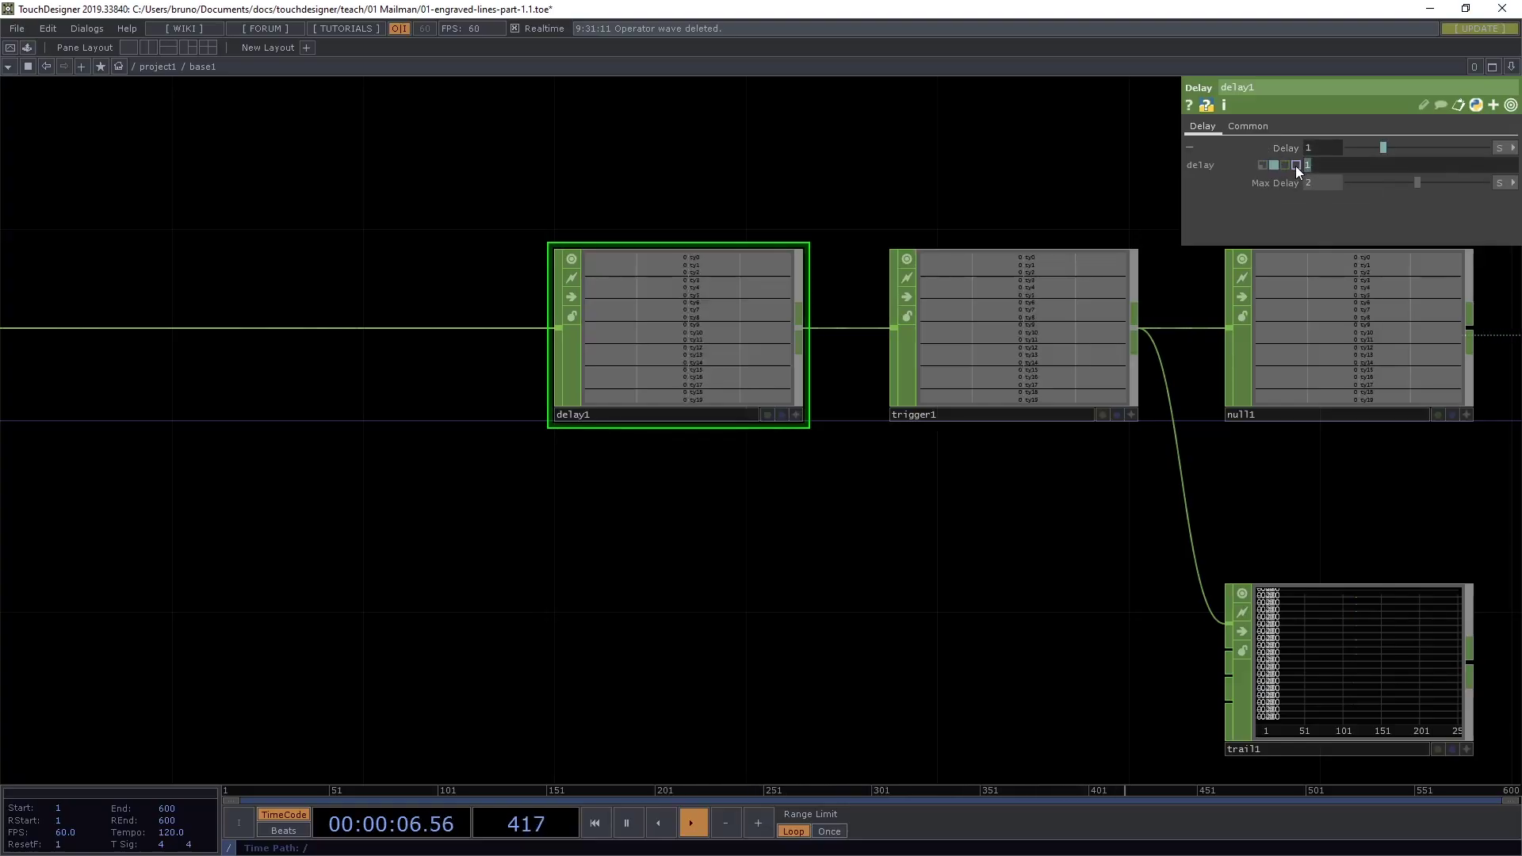
type("me.chanIndex")
type("* 0.1")
key("Return")
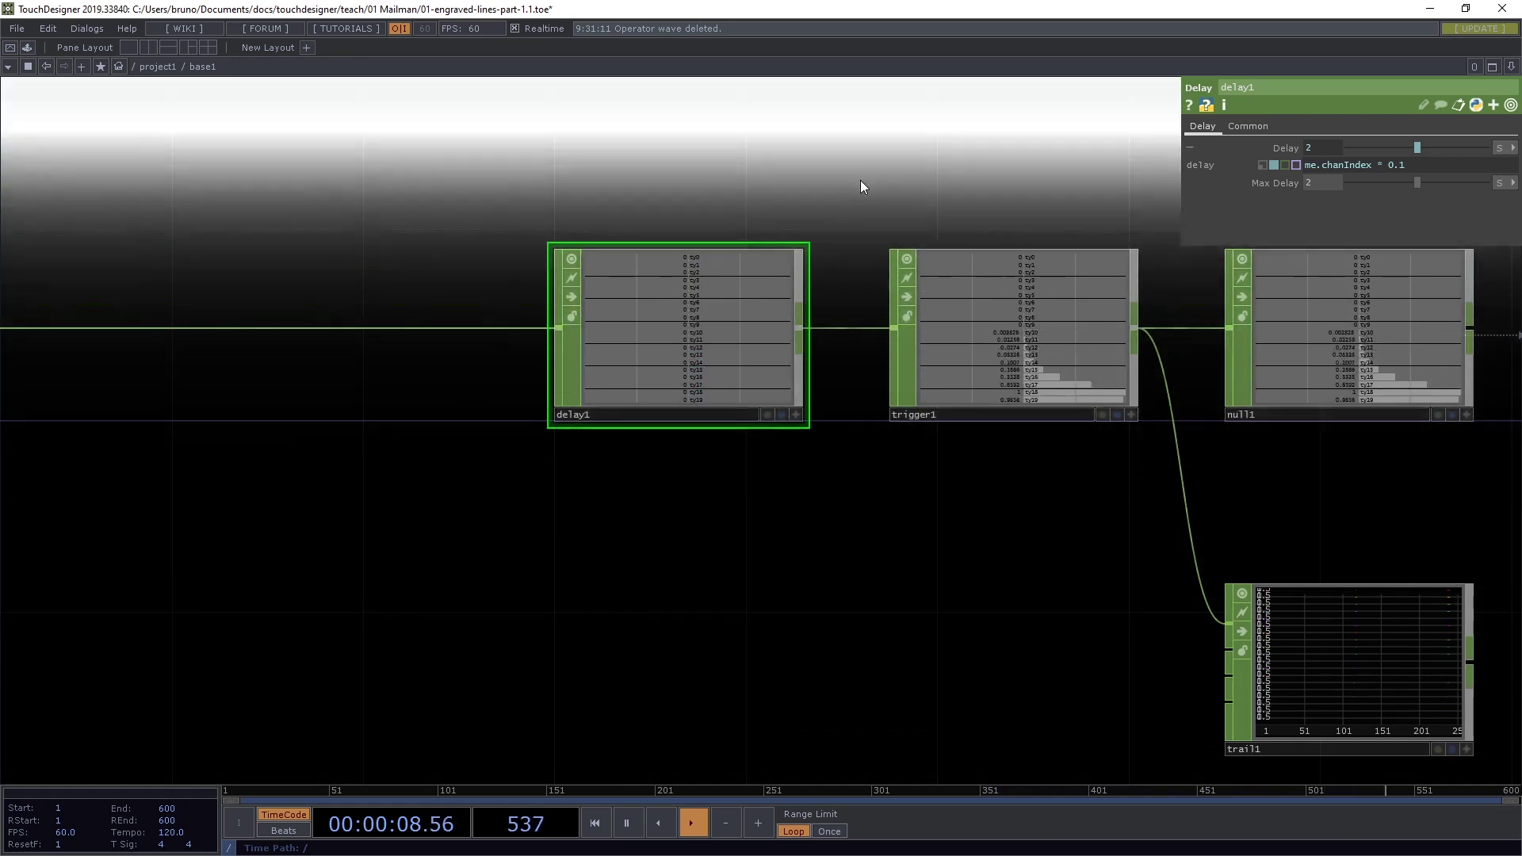
Pan along the network and move out1 further right, leaving room after chopto1.
scroll(861, 187, "down", 3)
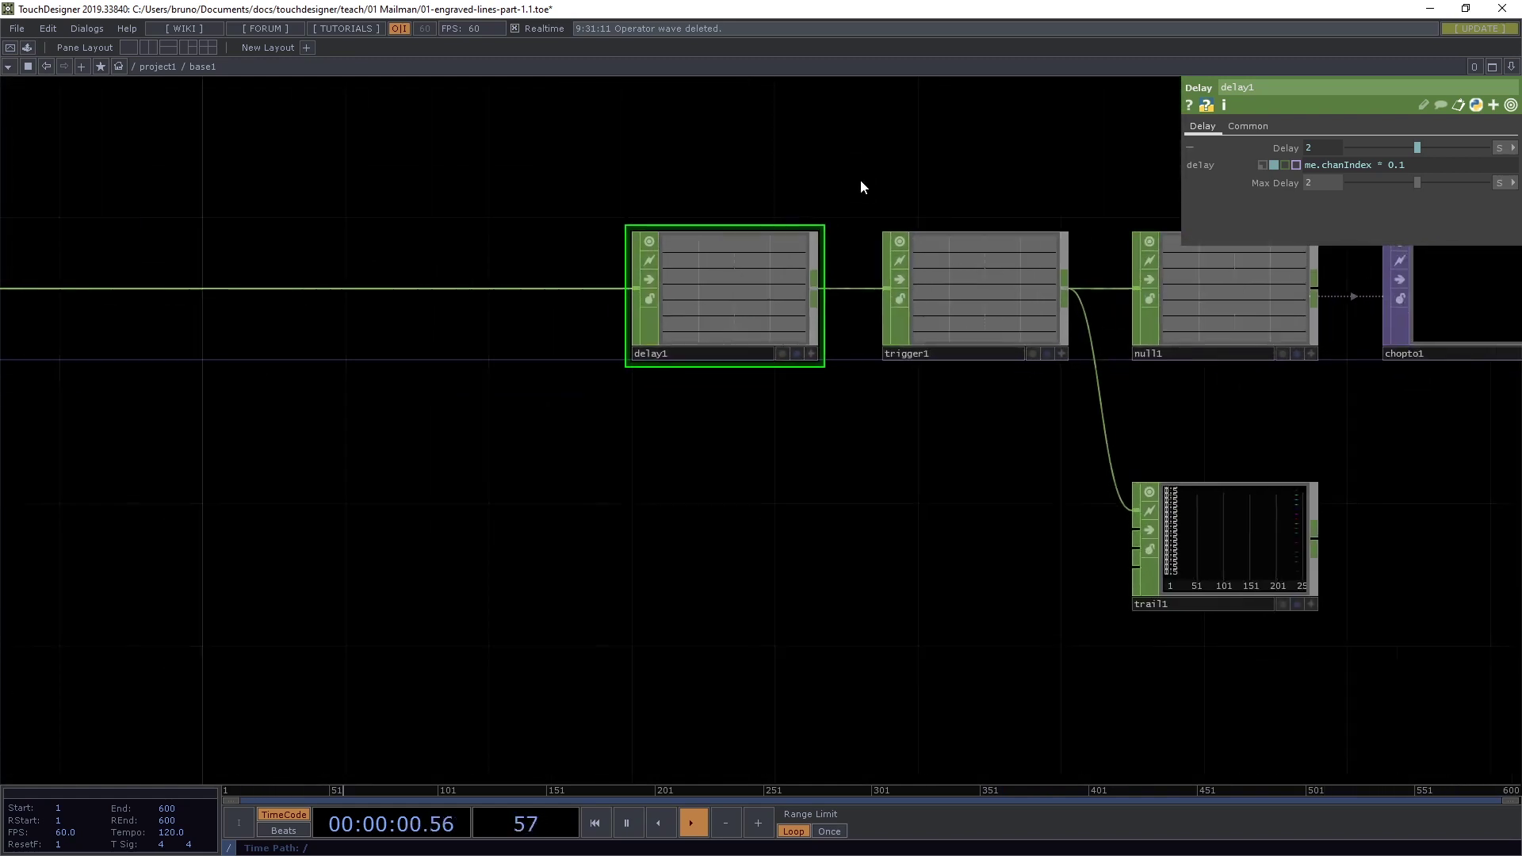
left_click_drag(859, 435, 757, 655)
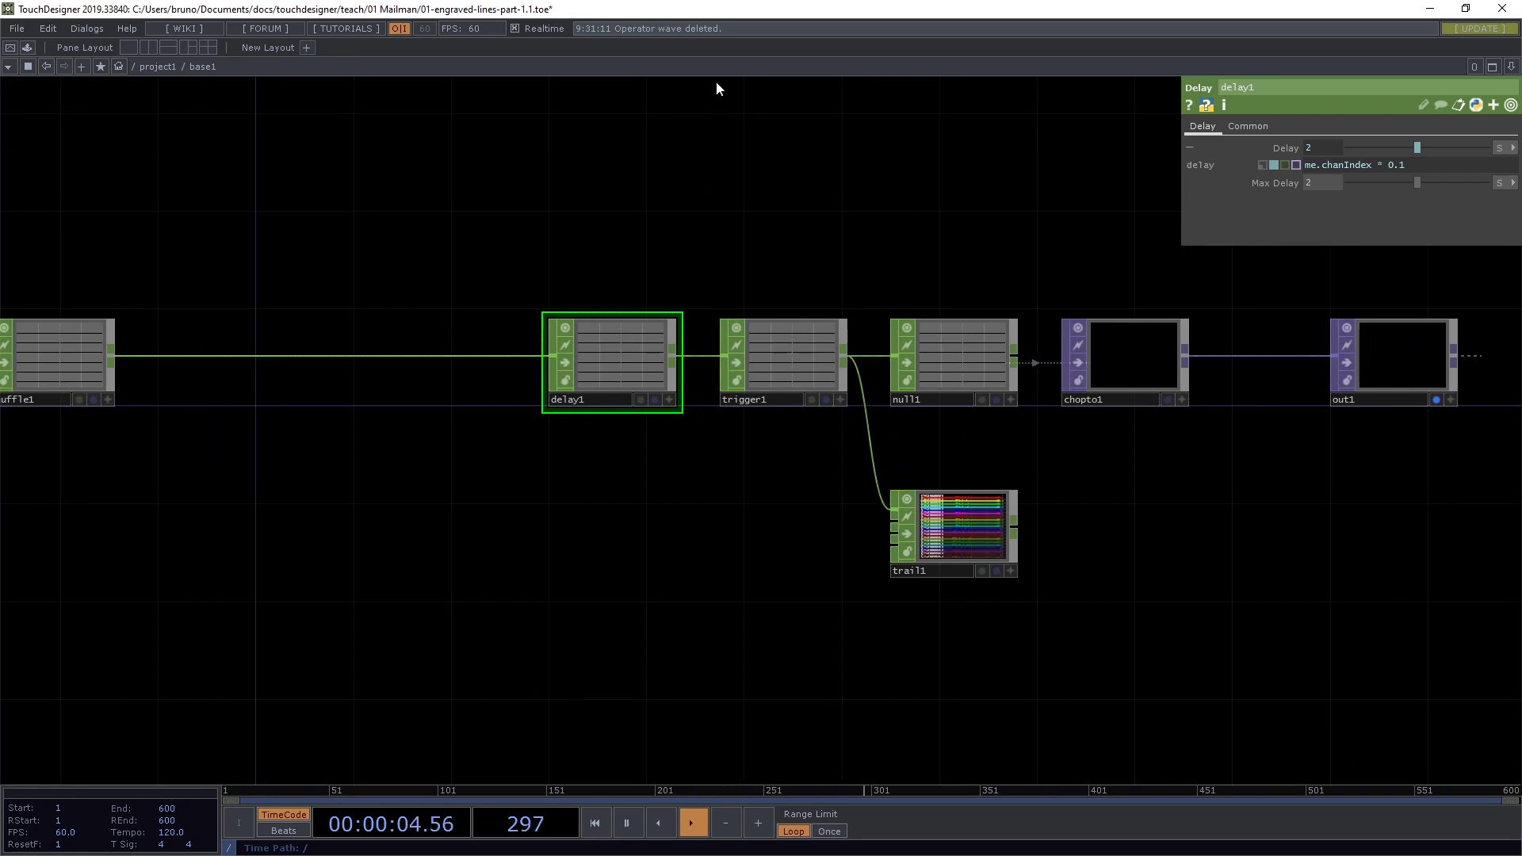
left_click_drag(300, 210, 933, 216)
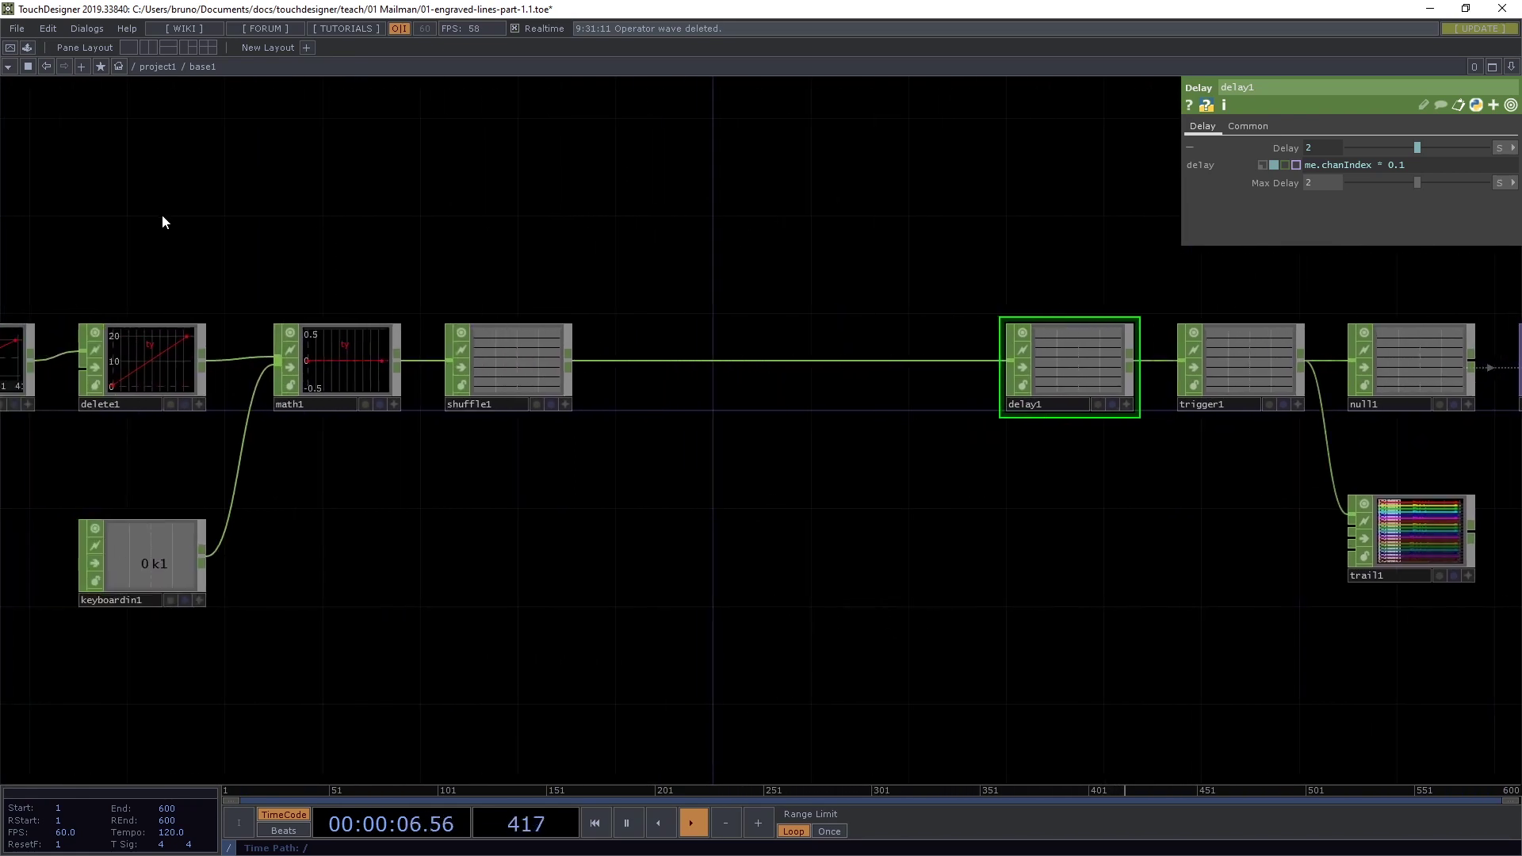
left_click_drag(163, 221, 478, 231)
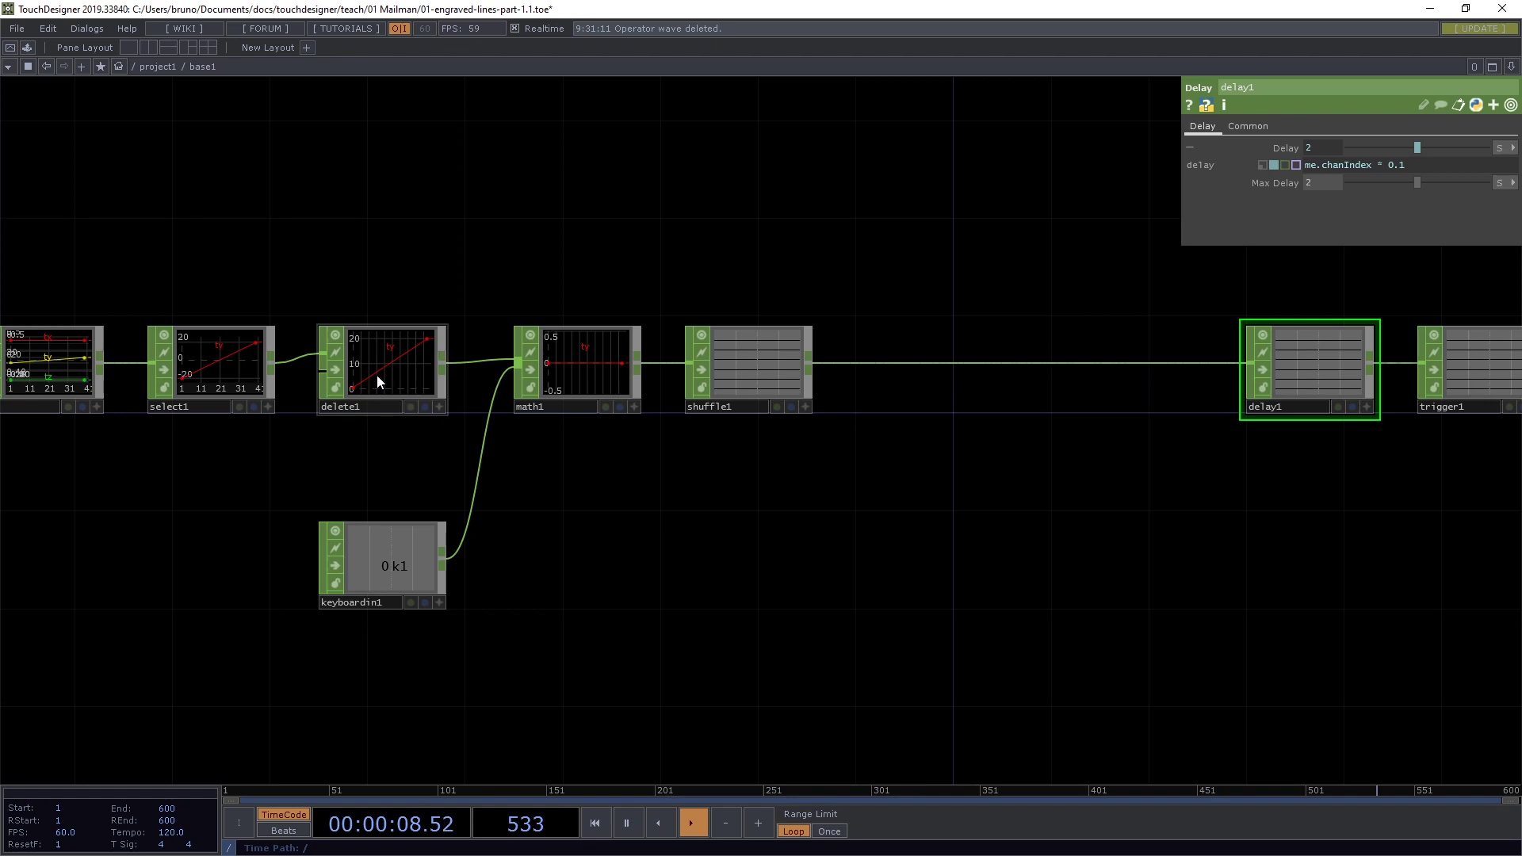
left_click_drag(973, 499, 723, 503)
left_click_drag(1067, 510, 630, 524)
left_click_drag(1300, 551, 850, 554)
left_click_drag(931, 394, 1014, 390)
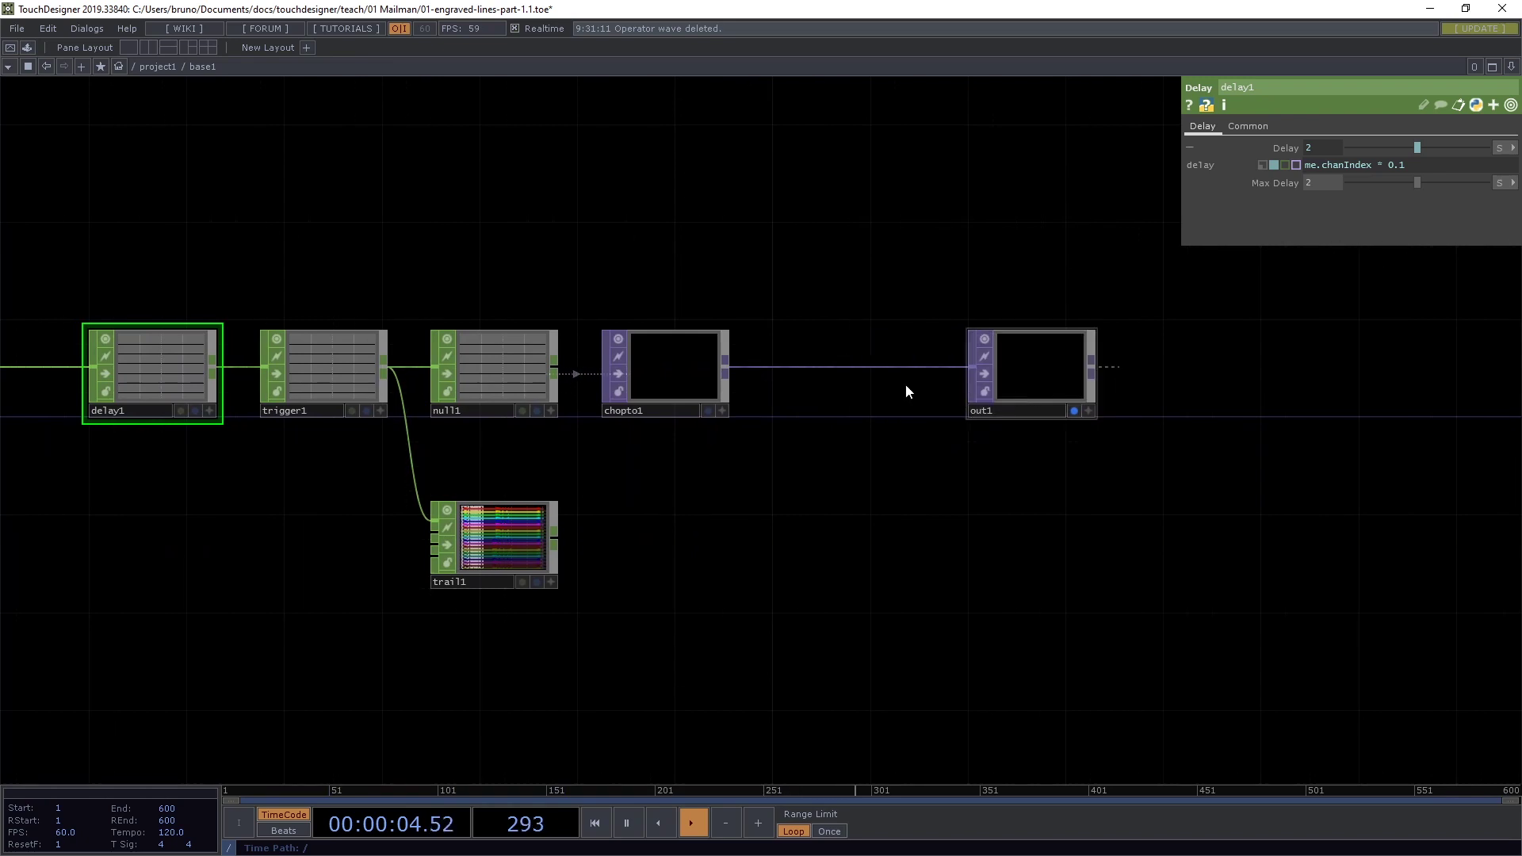
Insert a Transform TOP, transform1, between chopto1 and out1.
right_click(820, 367)
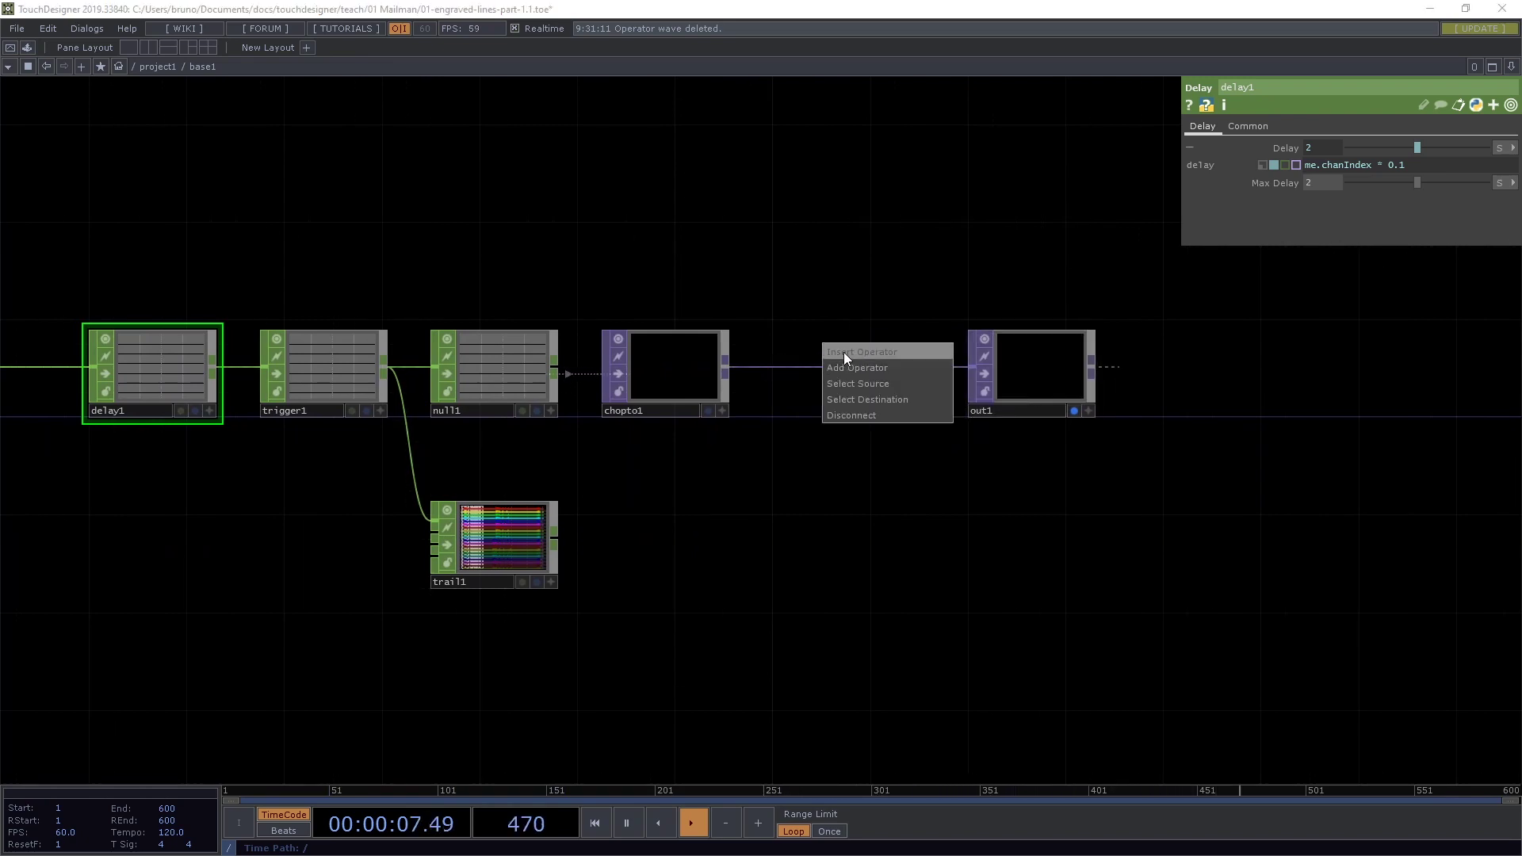
left_click(843, 352)
type("trans")
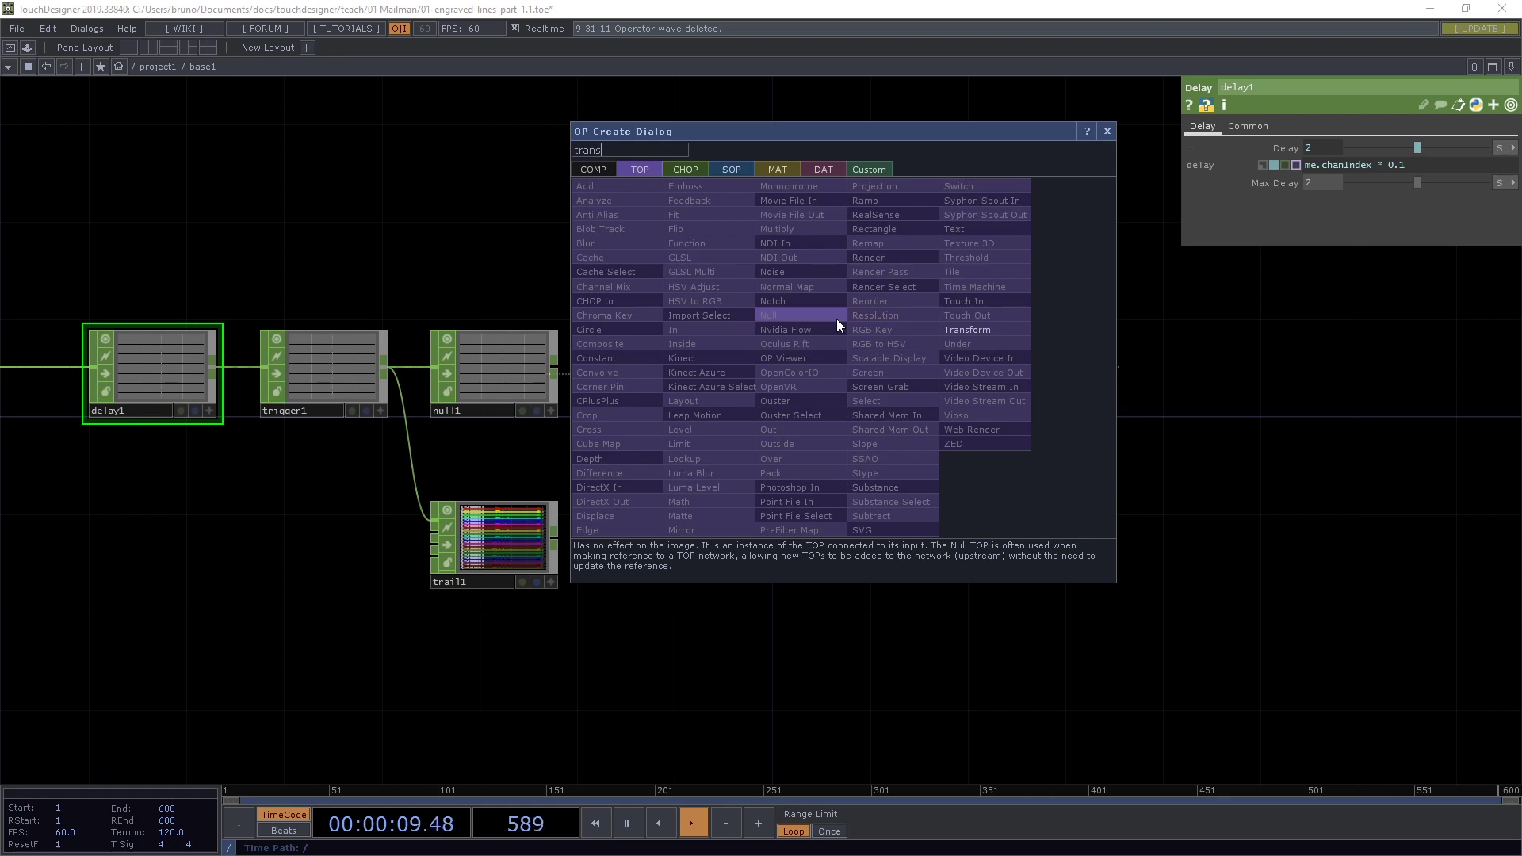
key("Return")
left_click(836, 318)
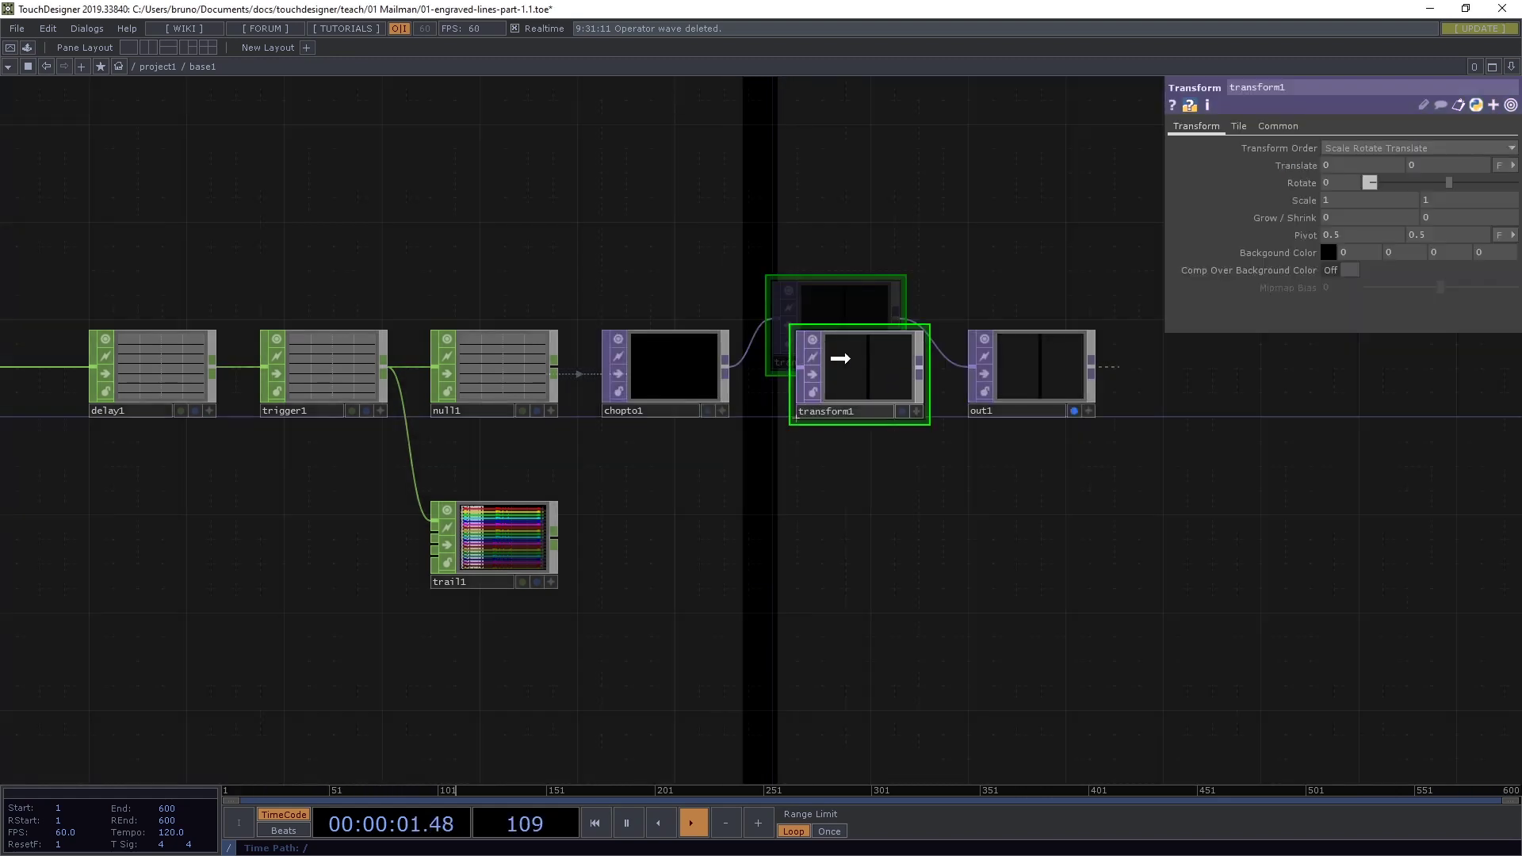
left_click(839, 358)
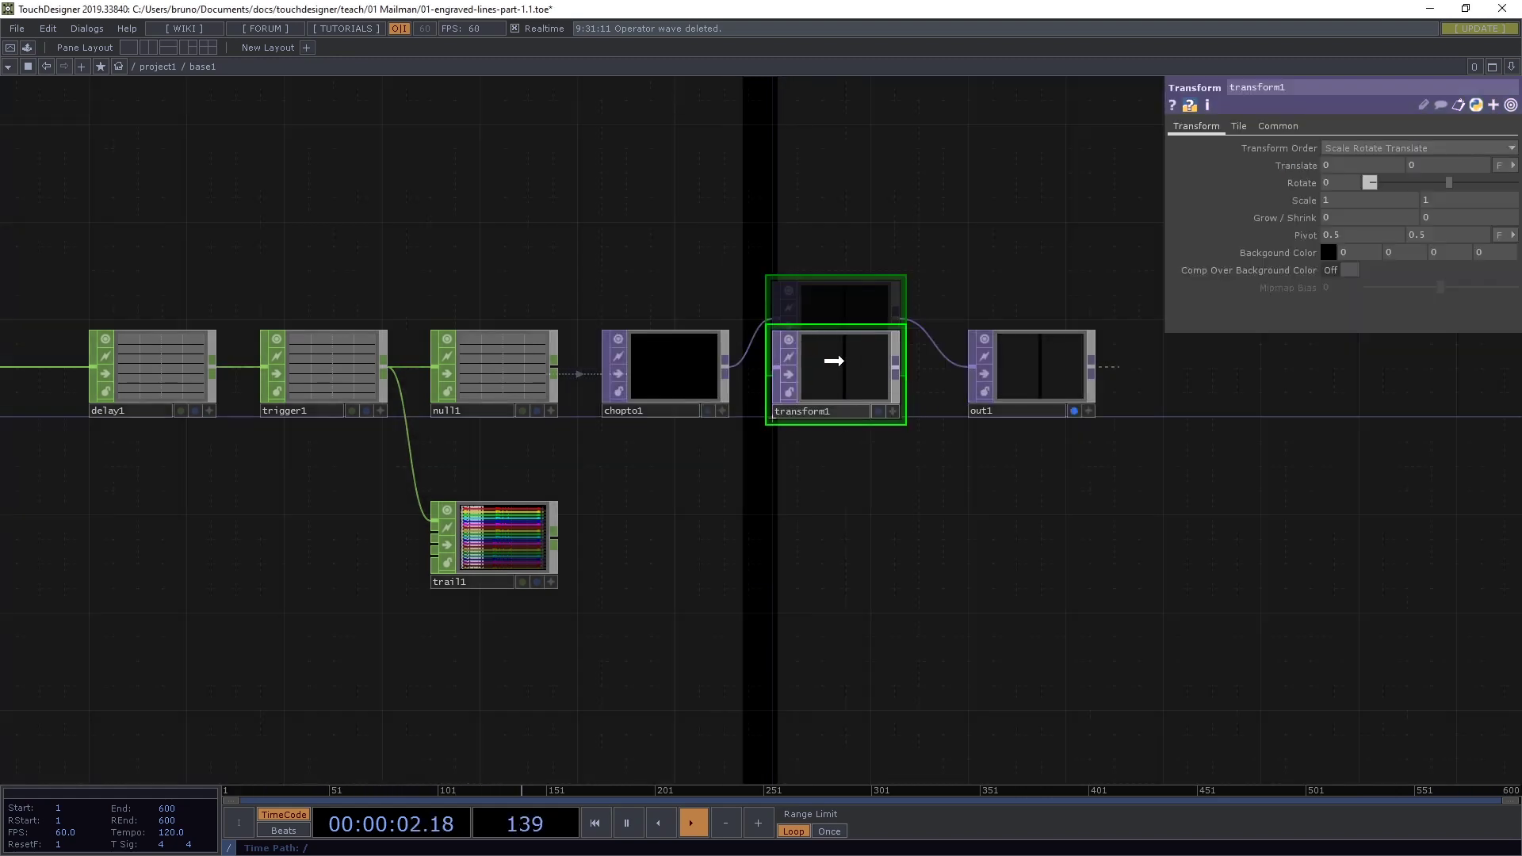
Set transform1's Fill Viewer option to Fill.
left_click(1278, 127)
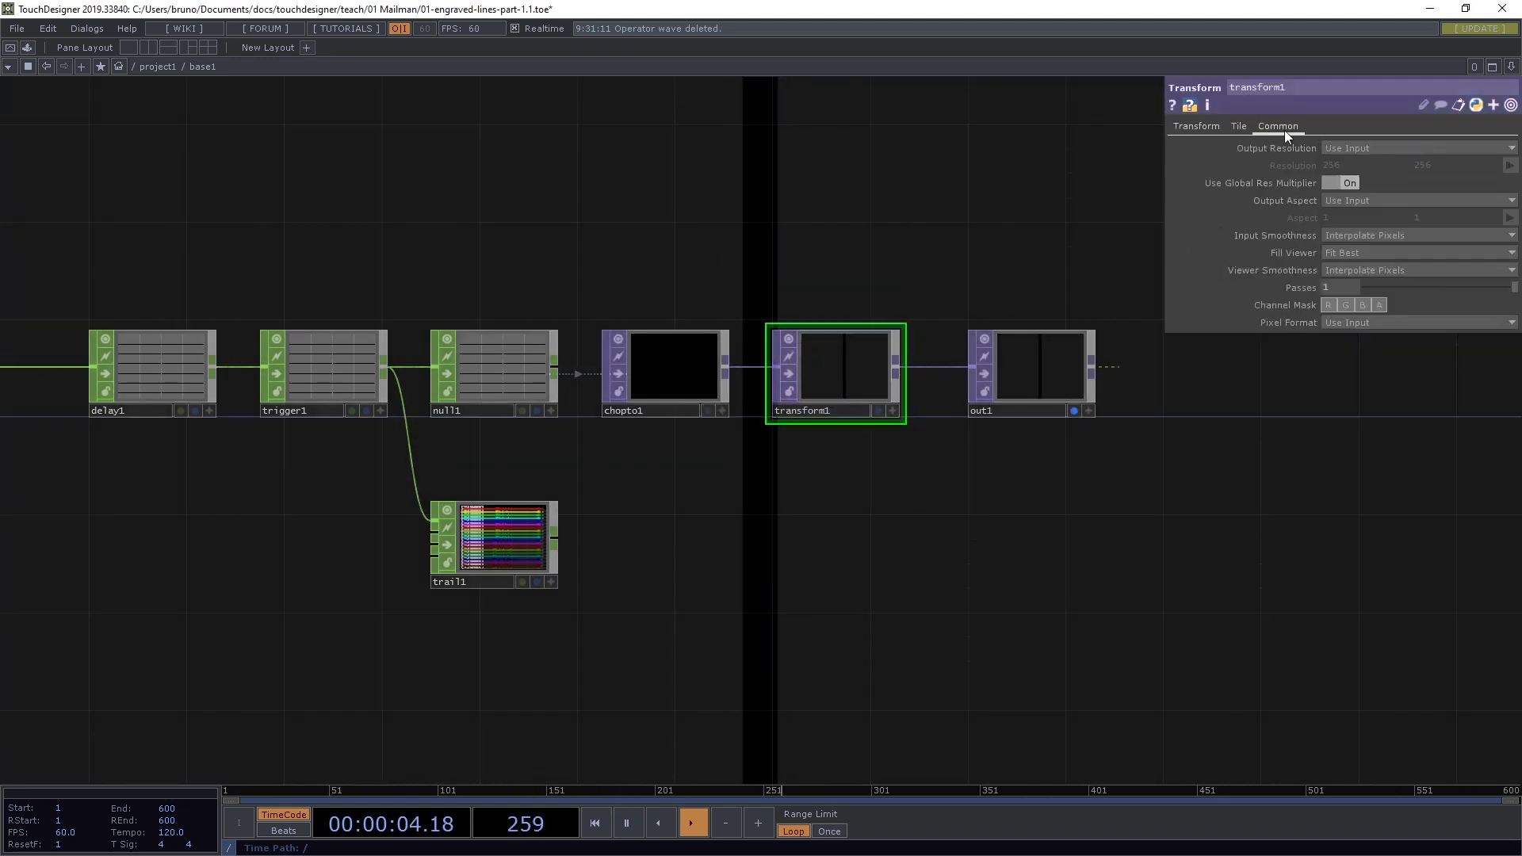
left_click(1359, 251)
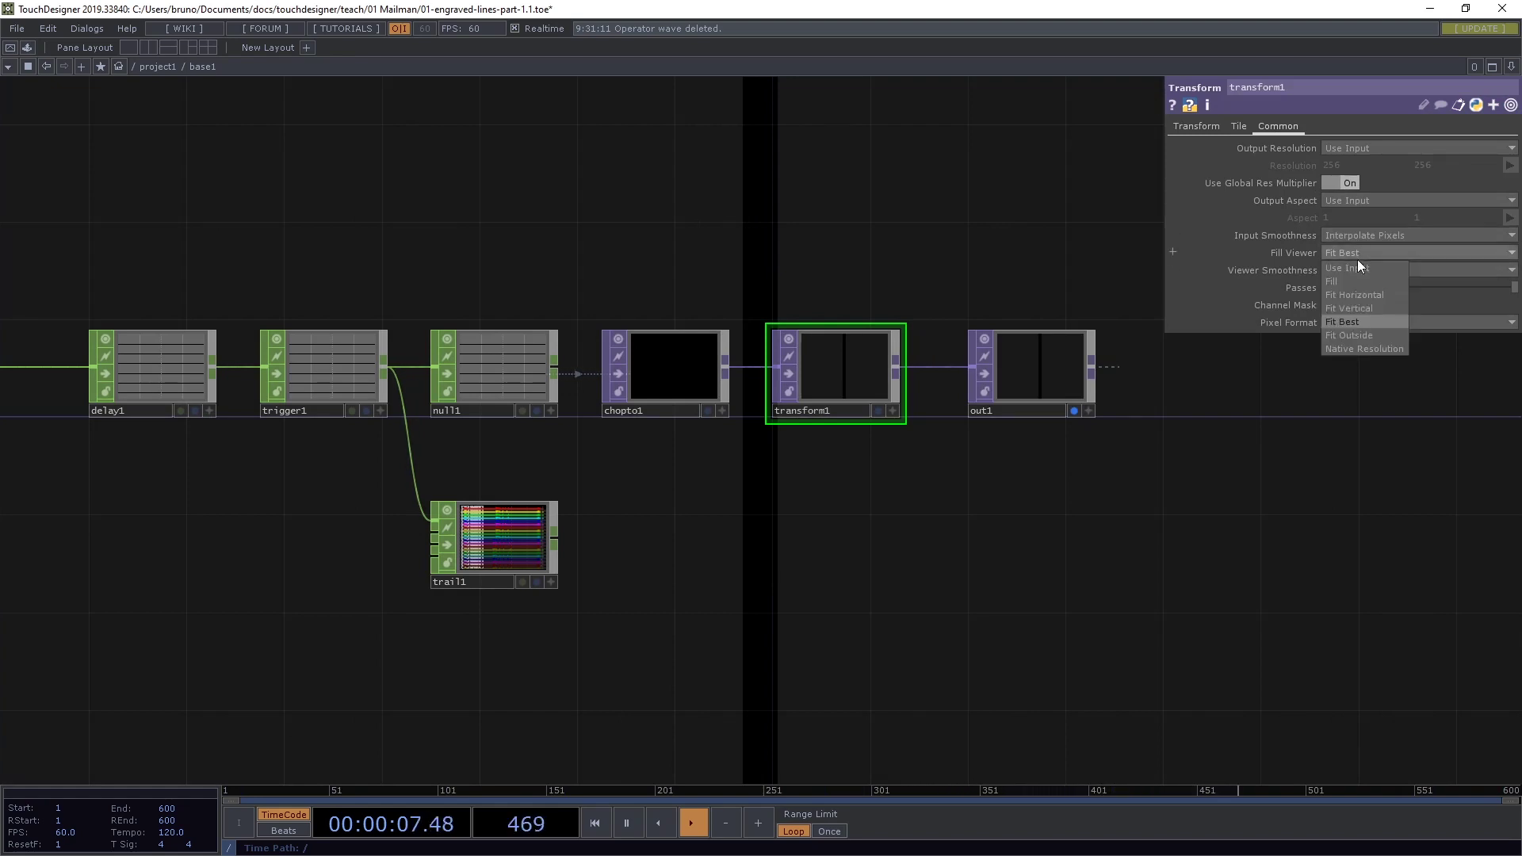
left_click(1353, 274)
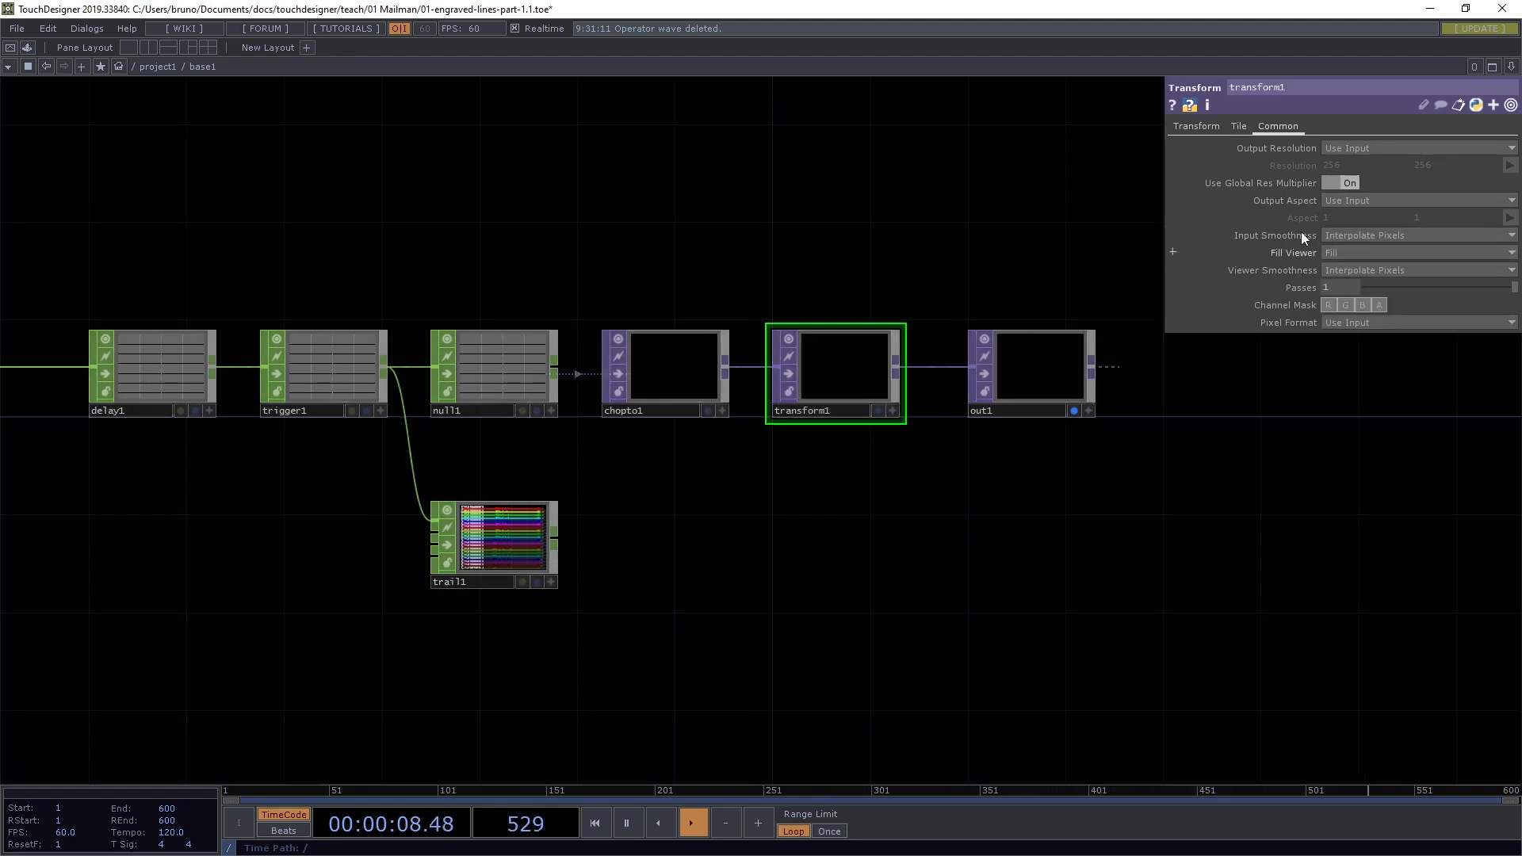
Set tiling to Extend Mirror with Limit Tiles on, Tile U 0 to 1, Tile V -1 to 1.
left_click(1238, 125)
left_click(1336, 148)
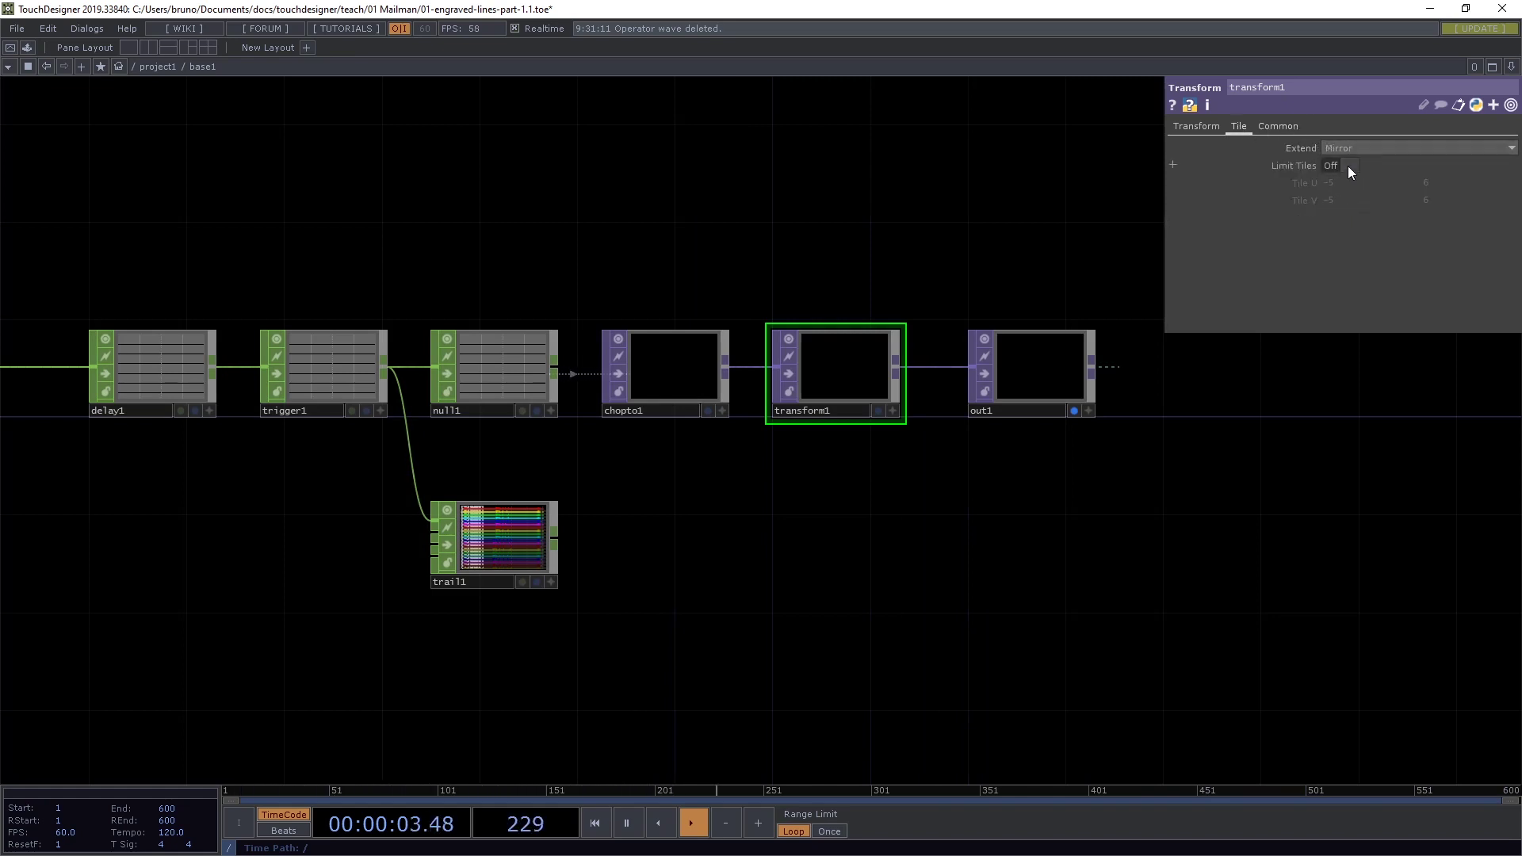
left_click(1348, 165)
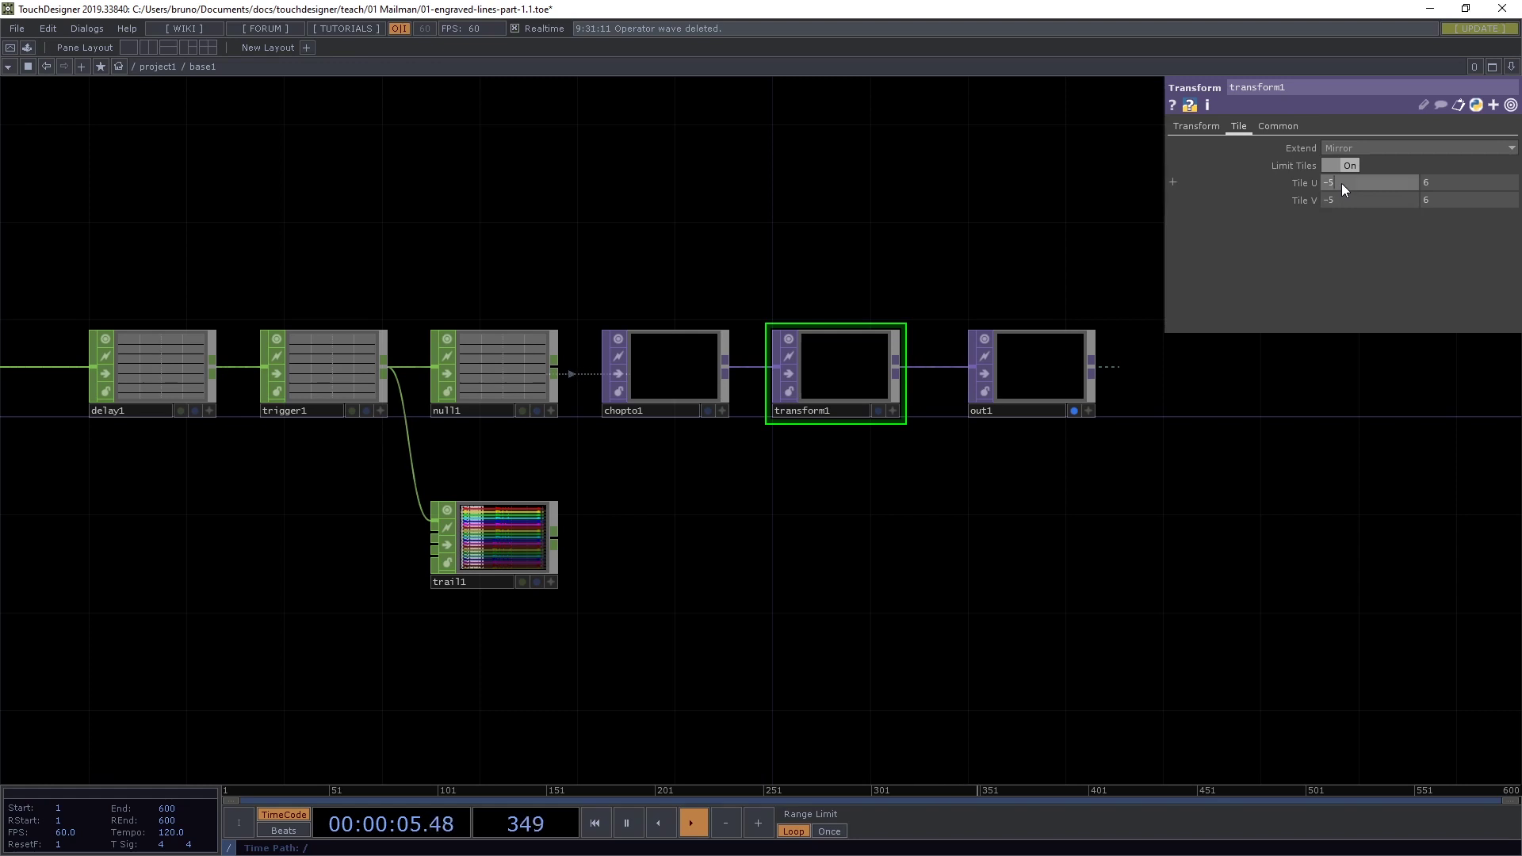
type("0")
key("Tab")
type("1")
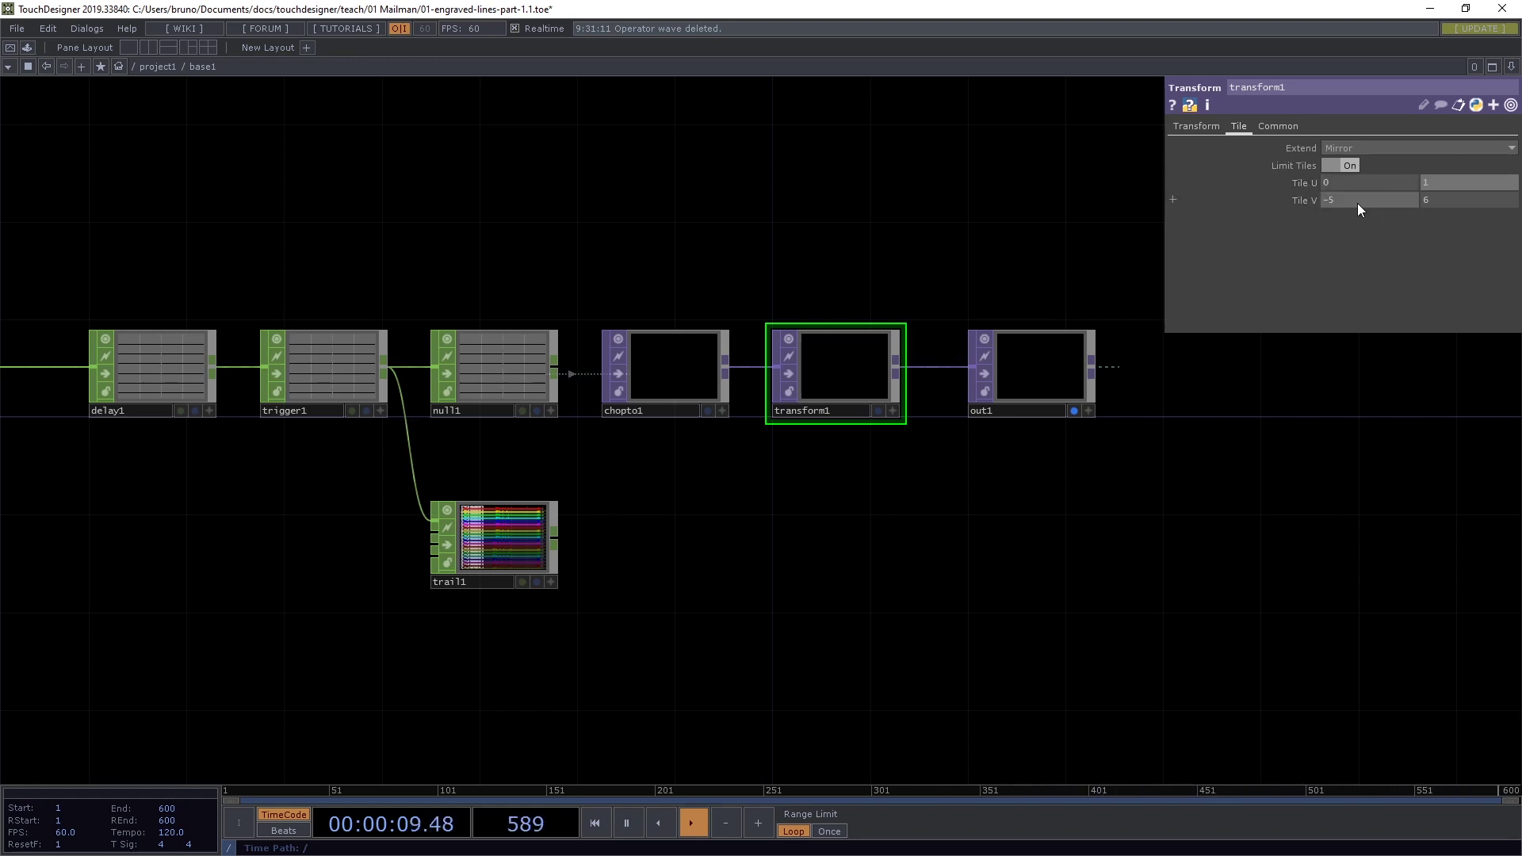
key("Return")
left_click(1366, 202)
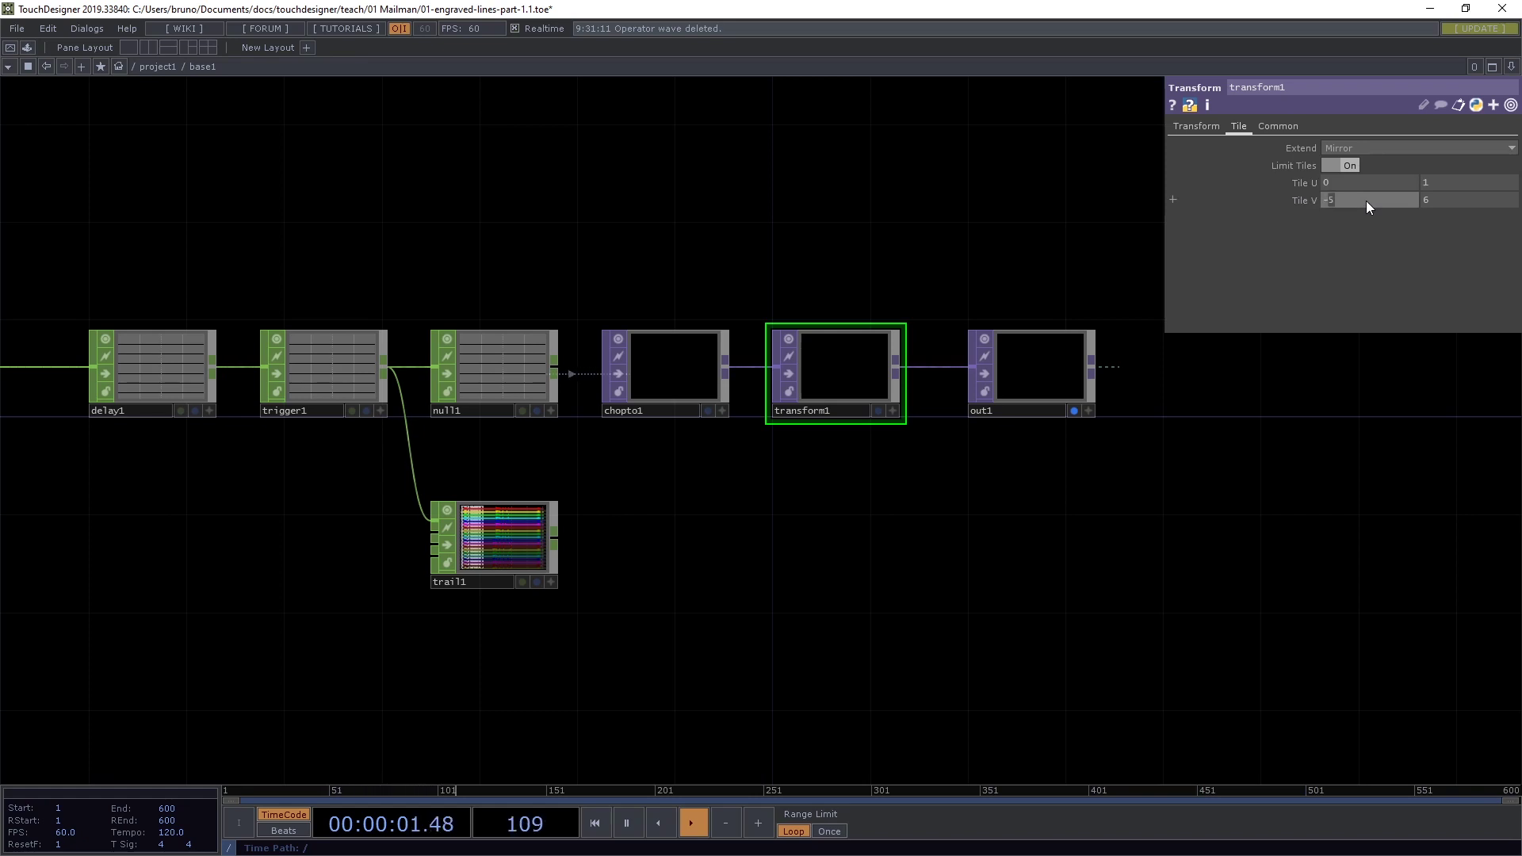
type("-1")
key("Tab")
type("1")
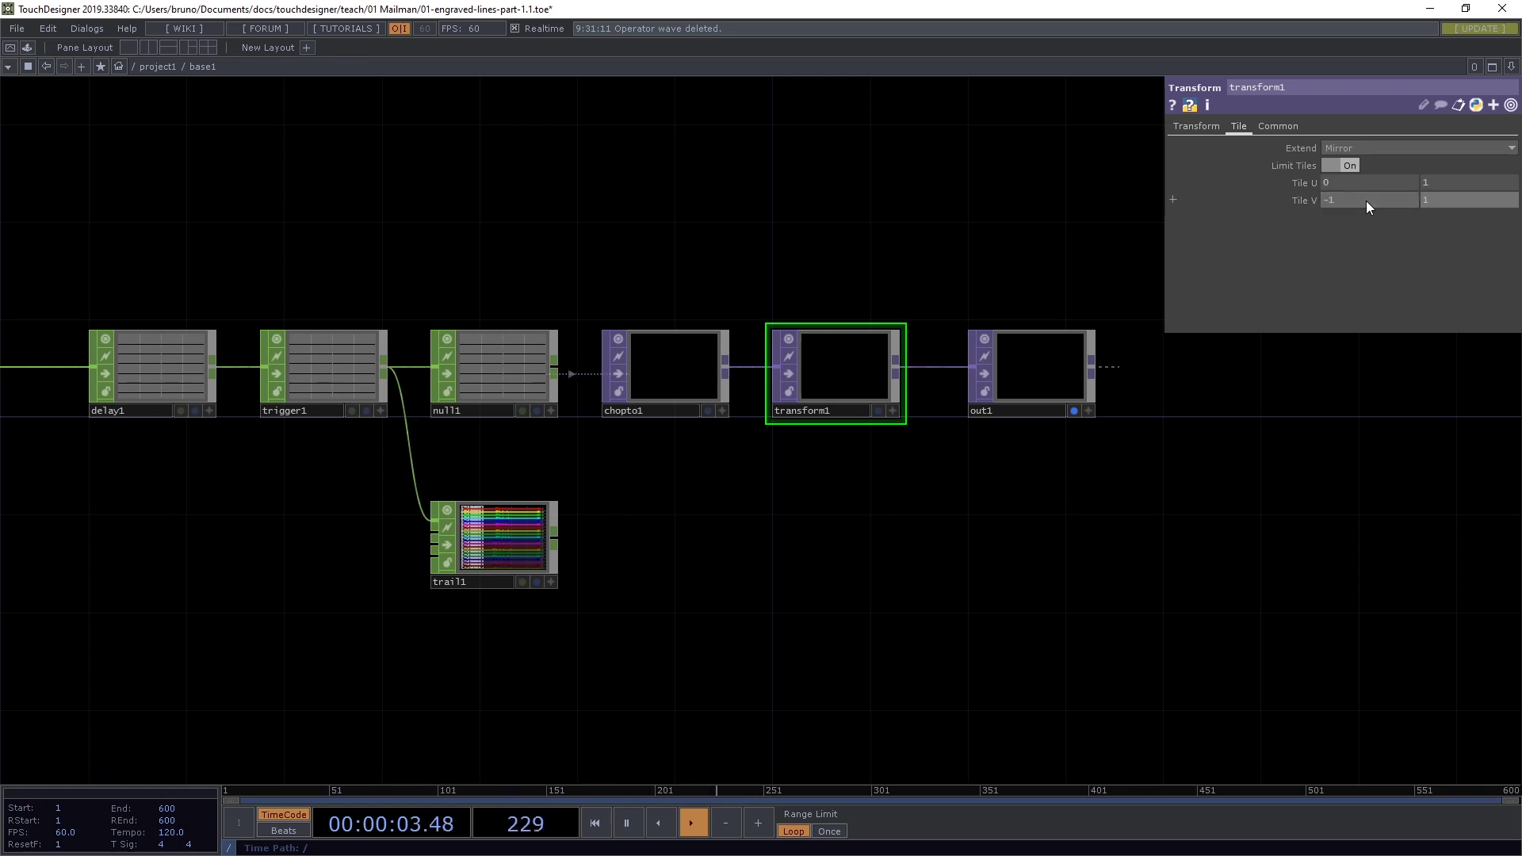
On transform1's Transform page, enter Scale Y 0.5 and Pivot Y 1.
left_click(1200, 126)
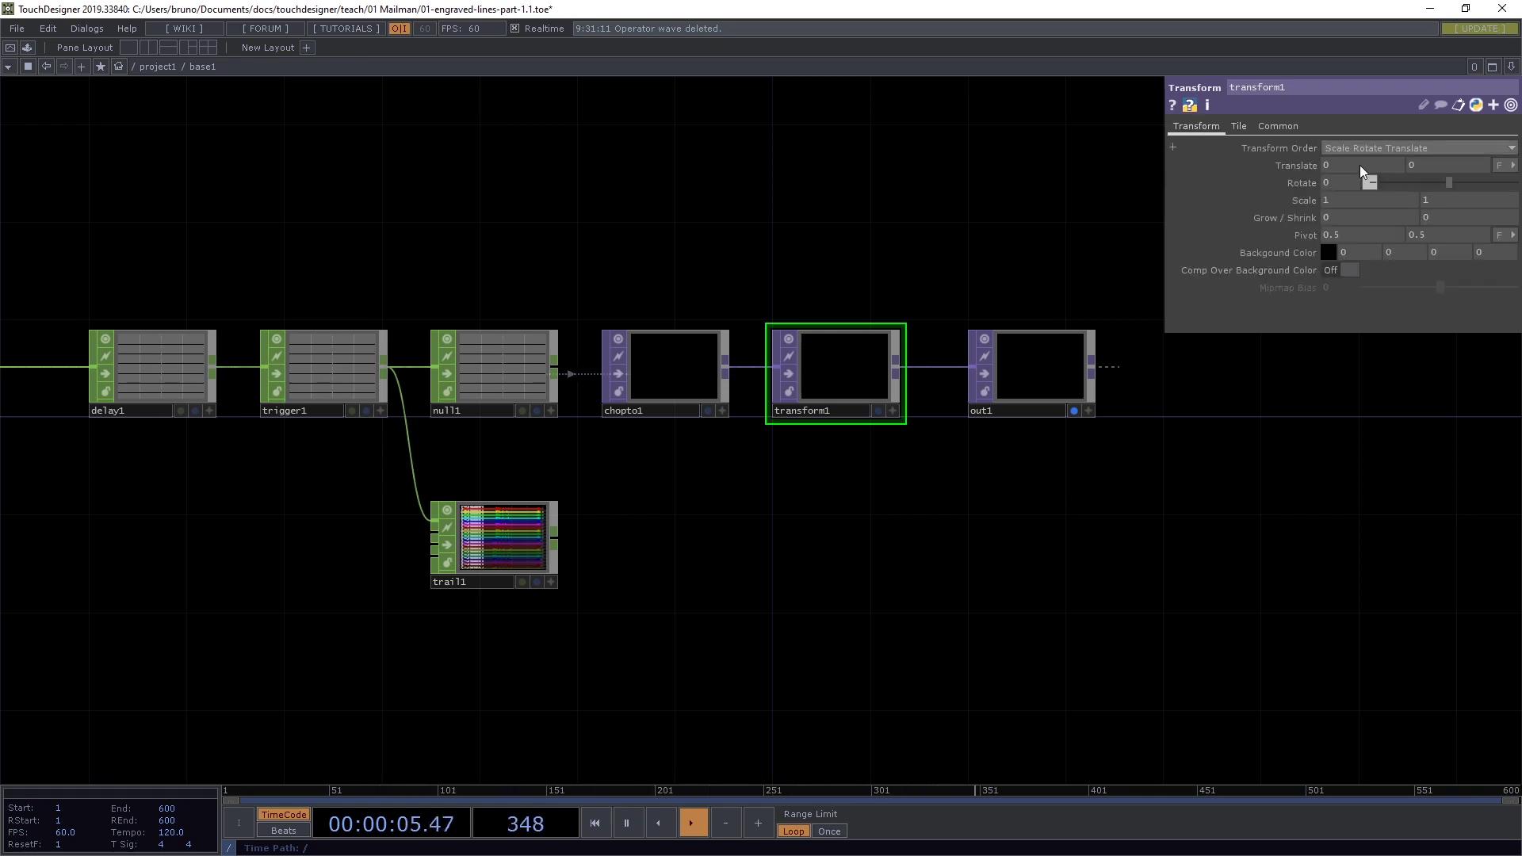
left_click(1445, 198)
type("0.5")
key("Tab")
key("Tab")
key("Tab")
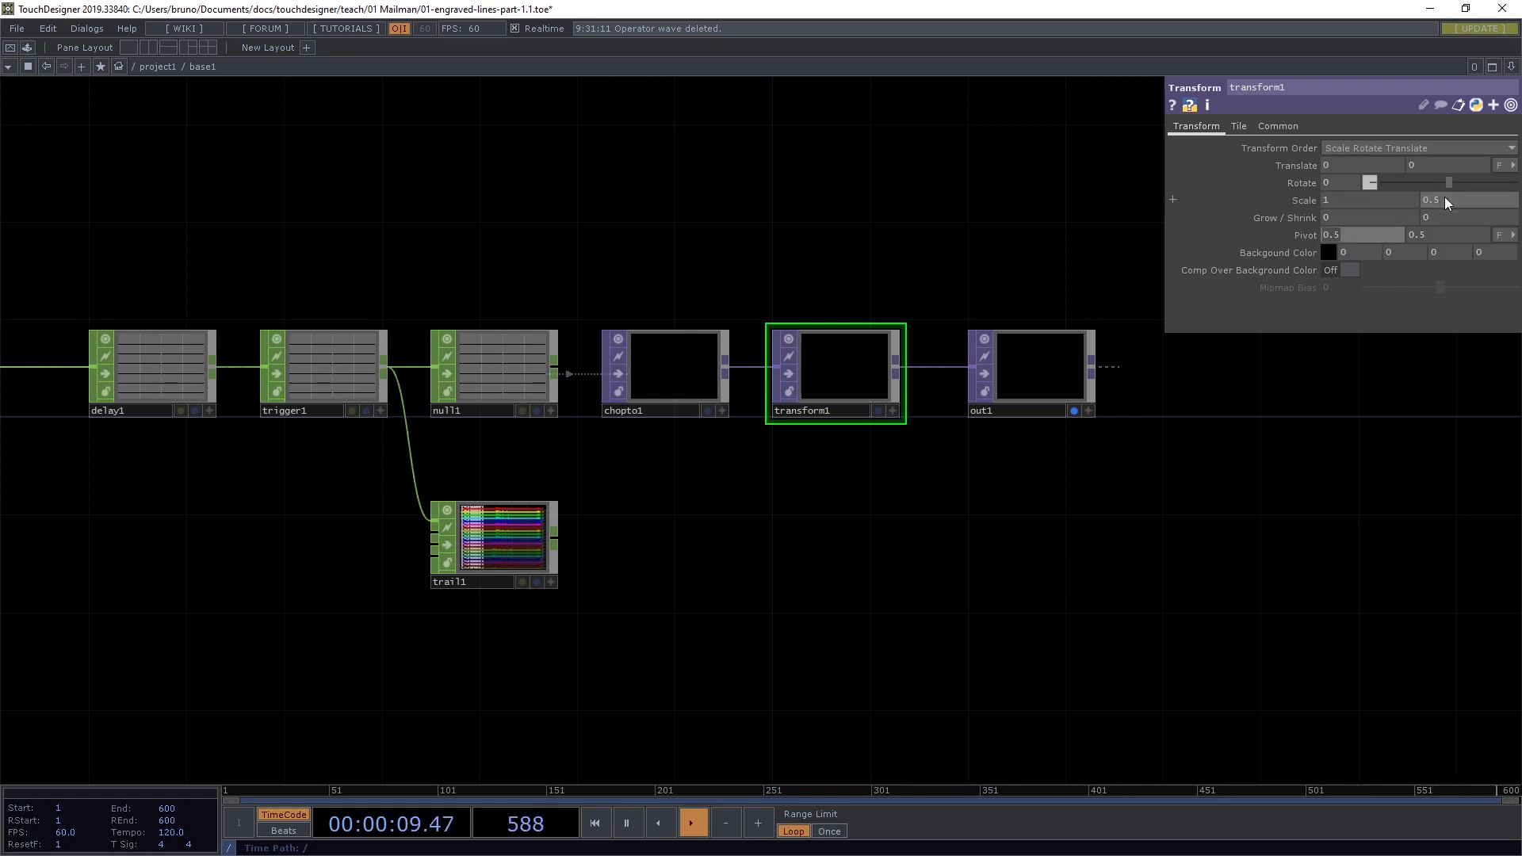
key("Tab")
type("1")
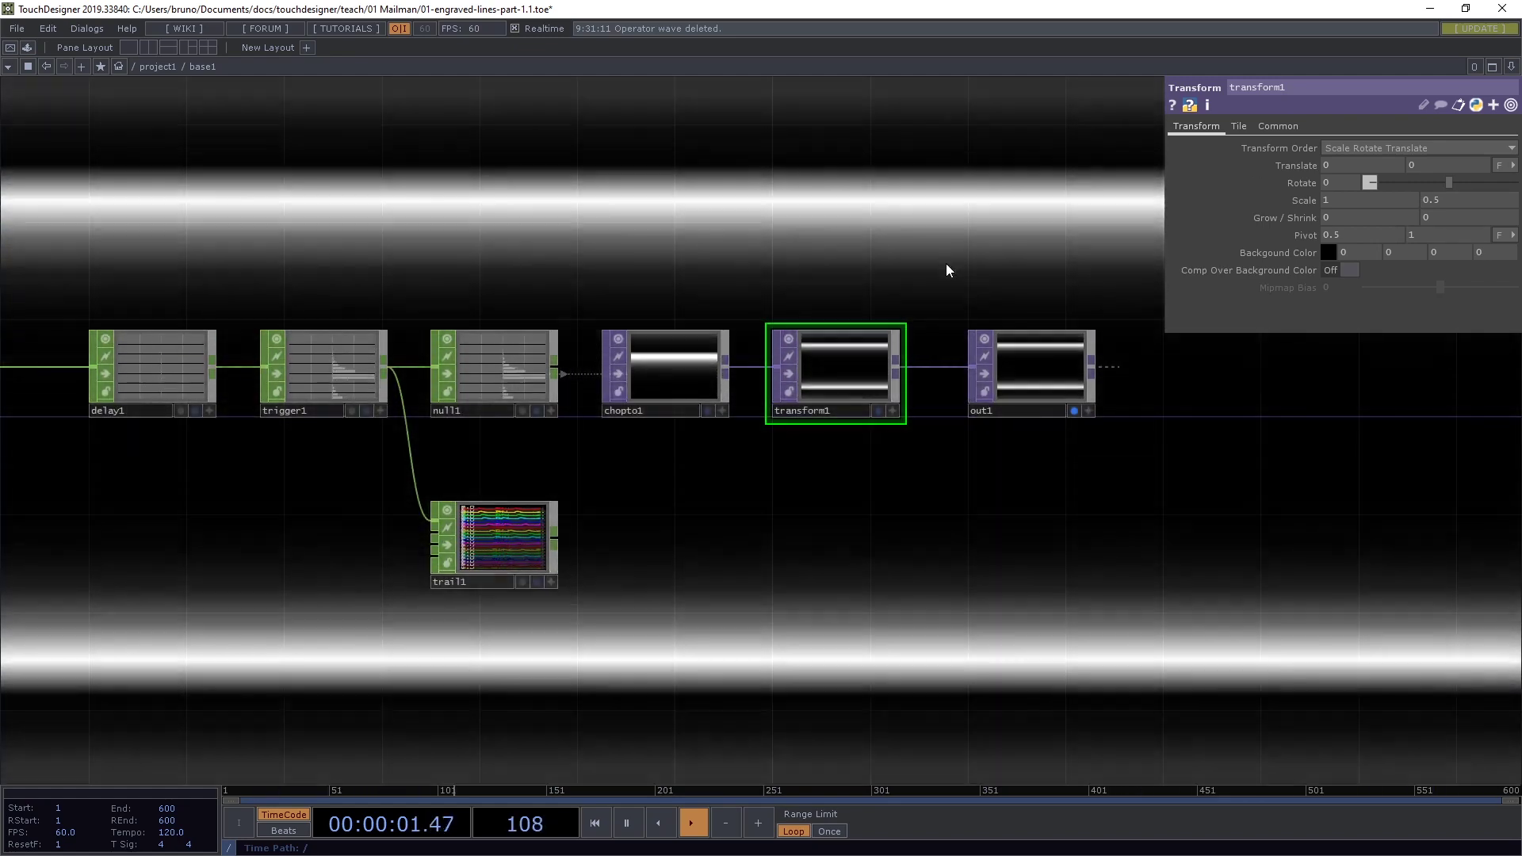
Select delay1 and confirm its Delay expression me.chanIndex * 0.1 with Max Delay 2.
left_click_drag(610, 474, 938, 488)
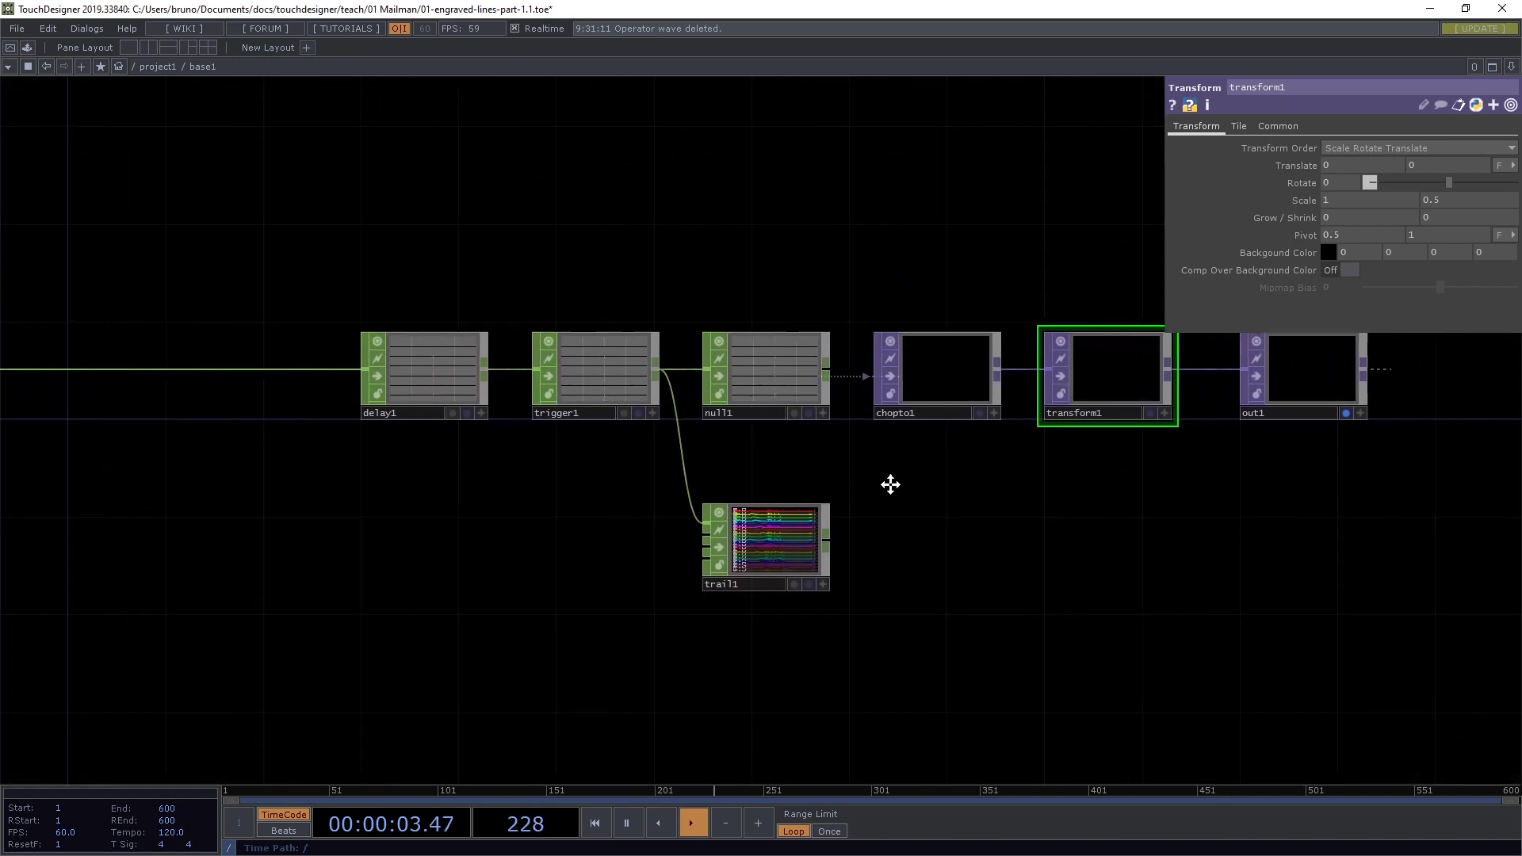
scroll(584, 491, "up", 5)
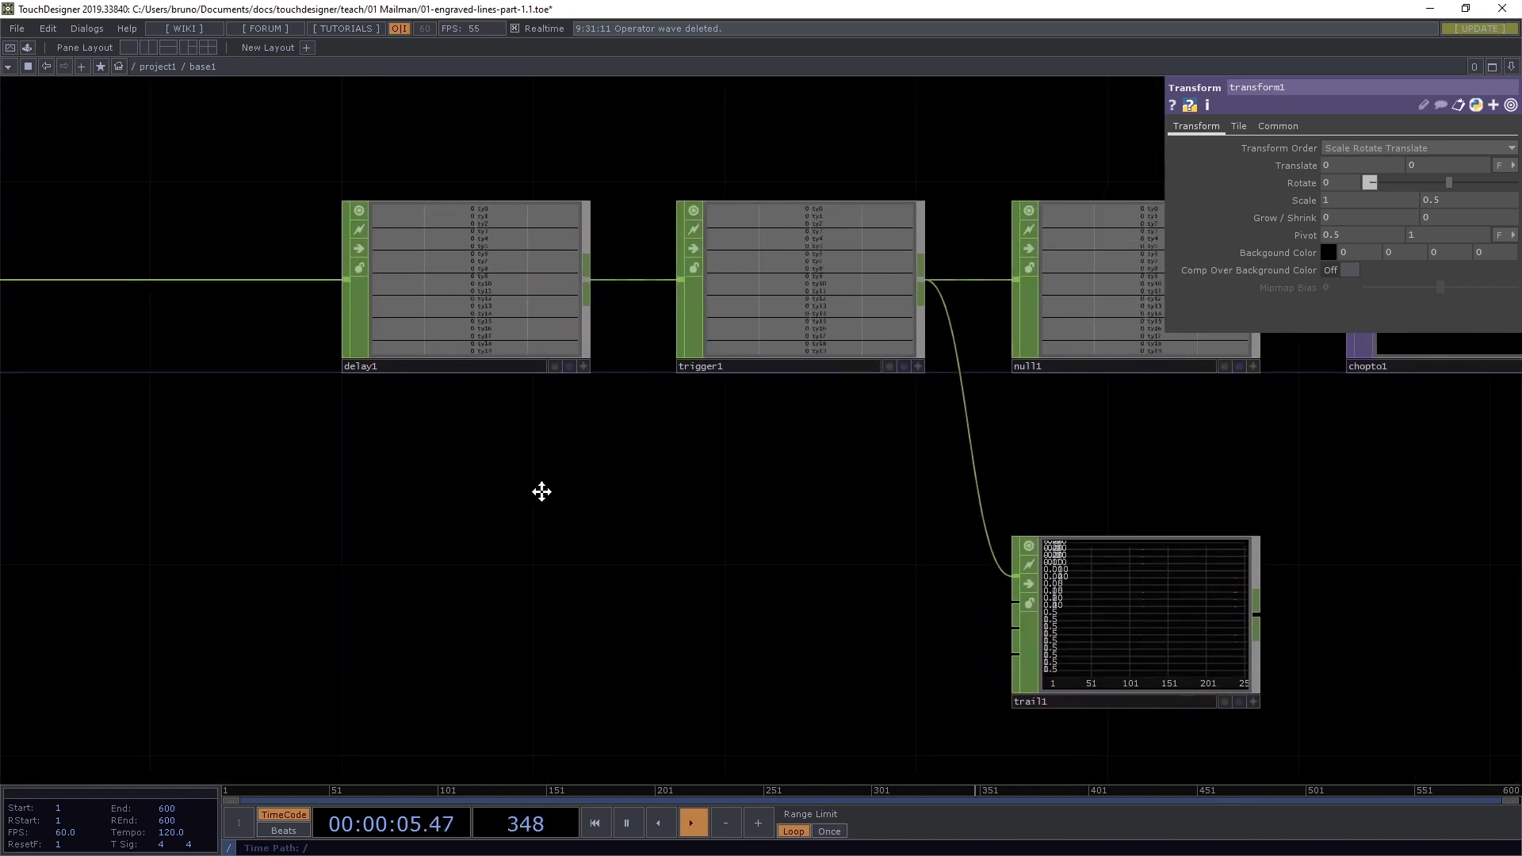
scroll(596, 516, "up", 2)
left_click(606, 327)
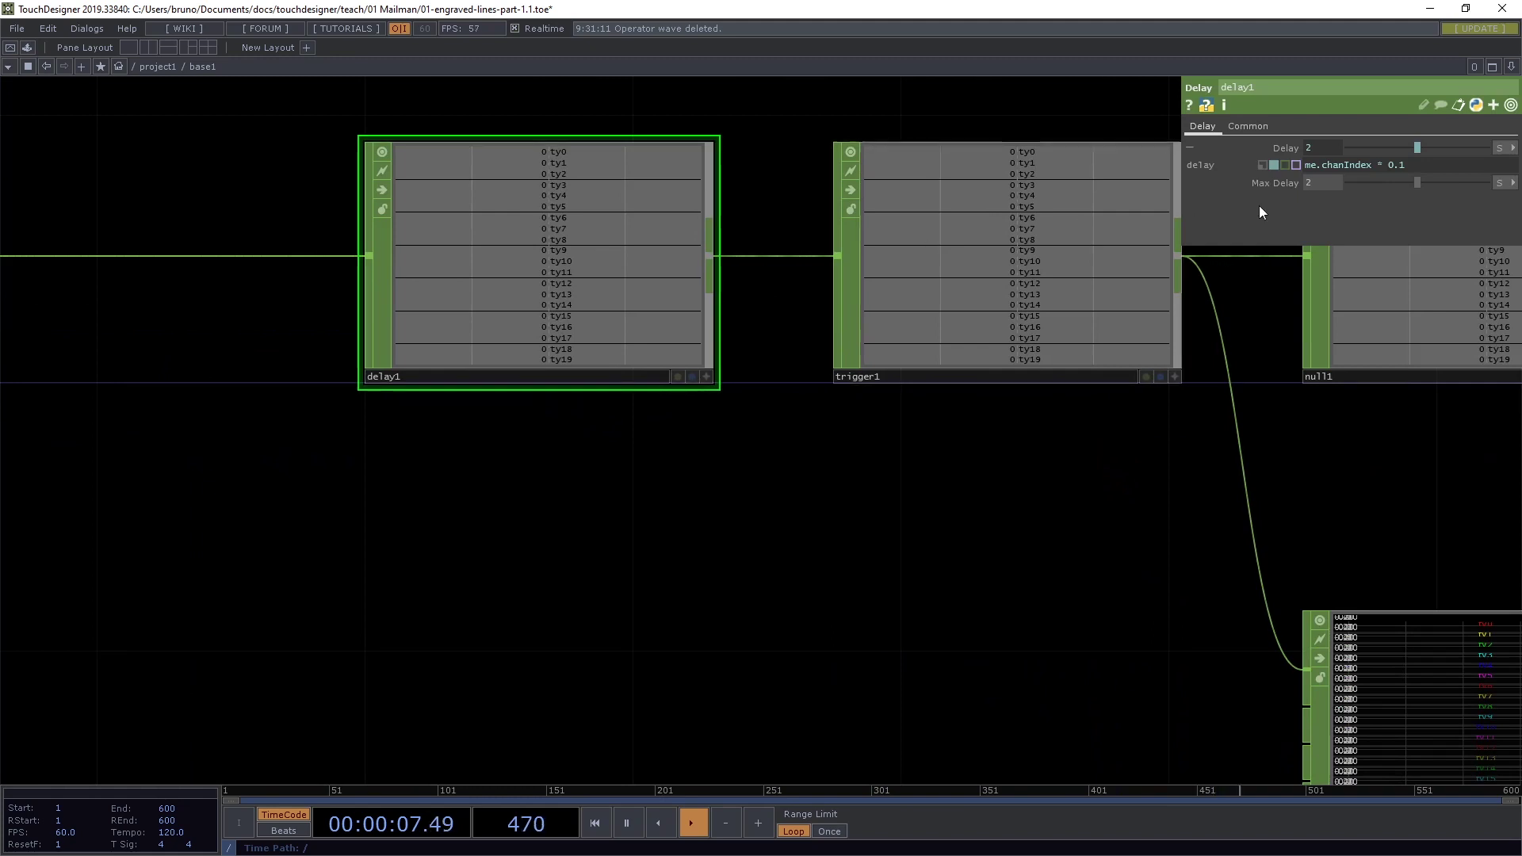
mouse_move(1400, 168)
scroll(749, 393, "down", 2)
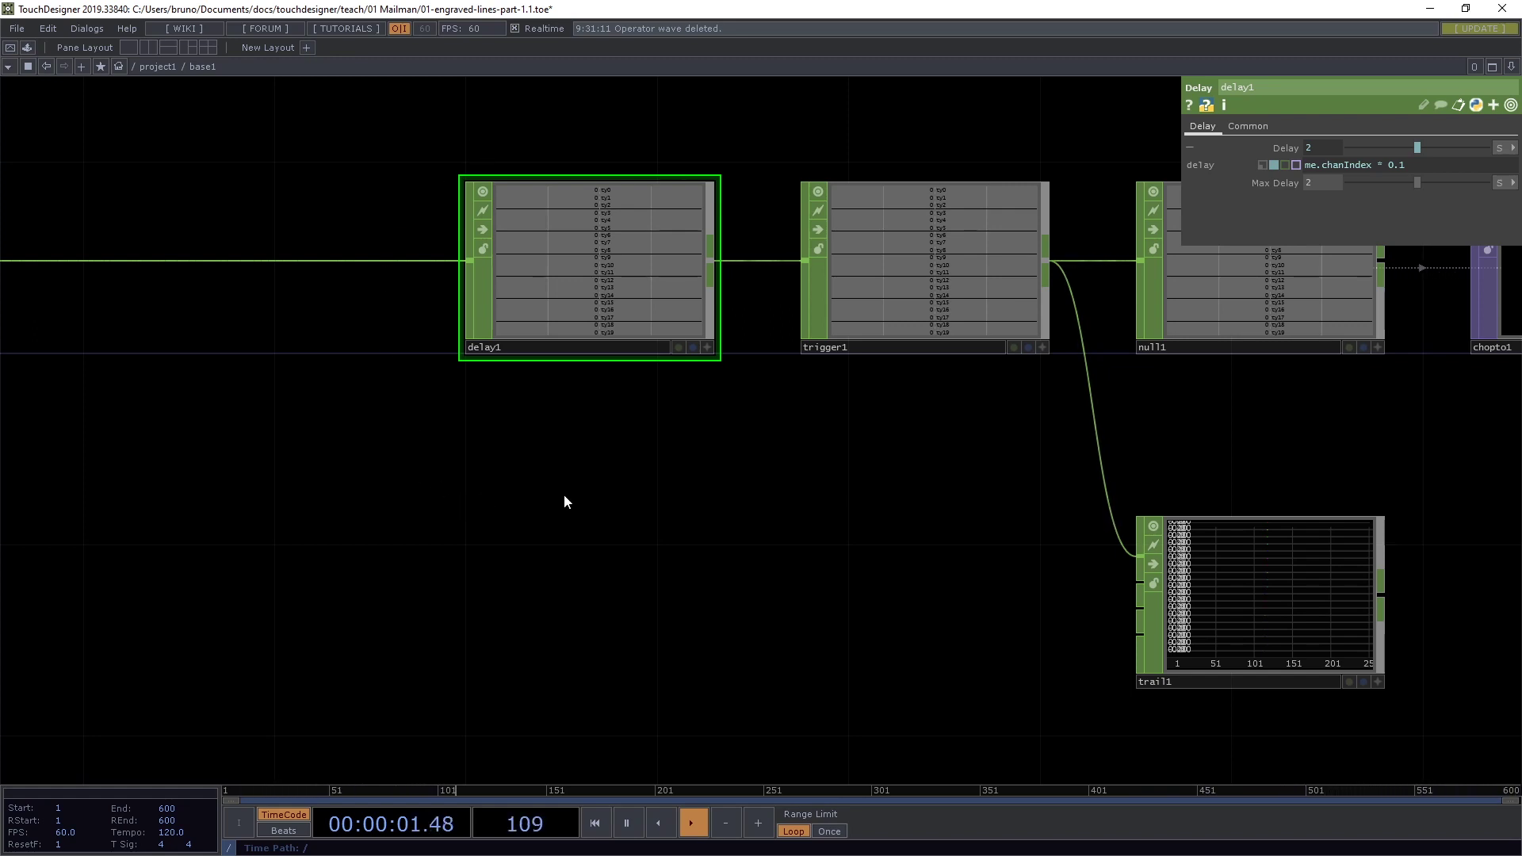
Open the Delay CHOP help page and read its op('delaysTable')[me.chanIndex,0] table example.
key("F1")
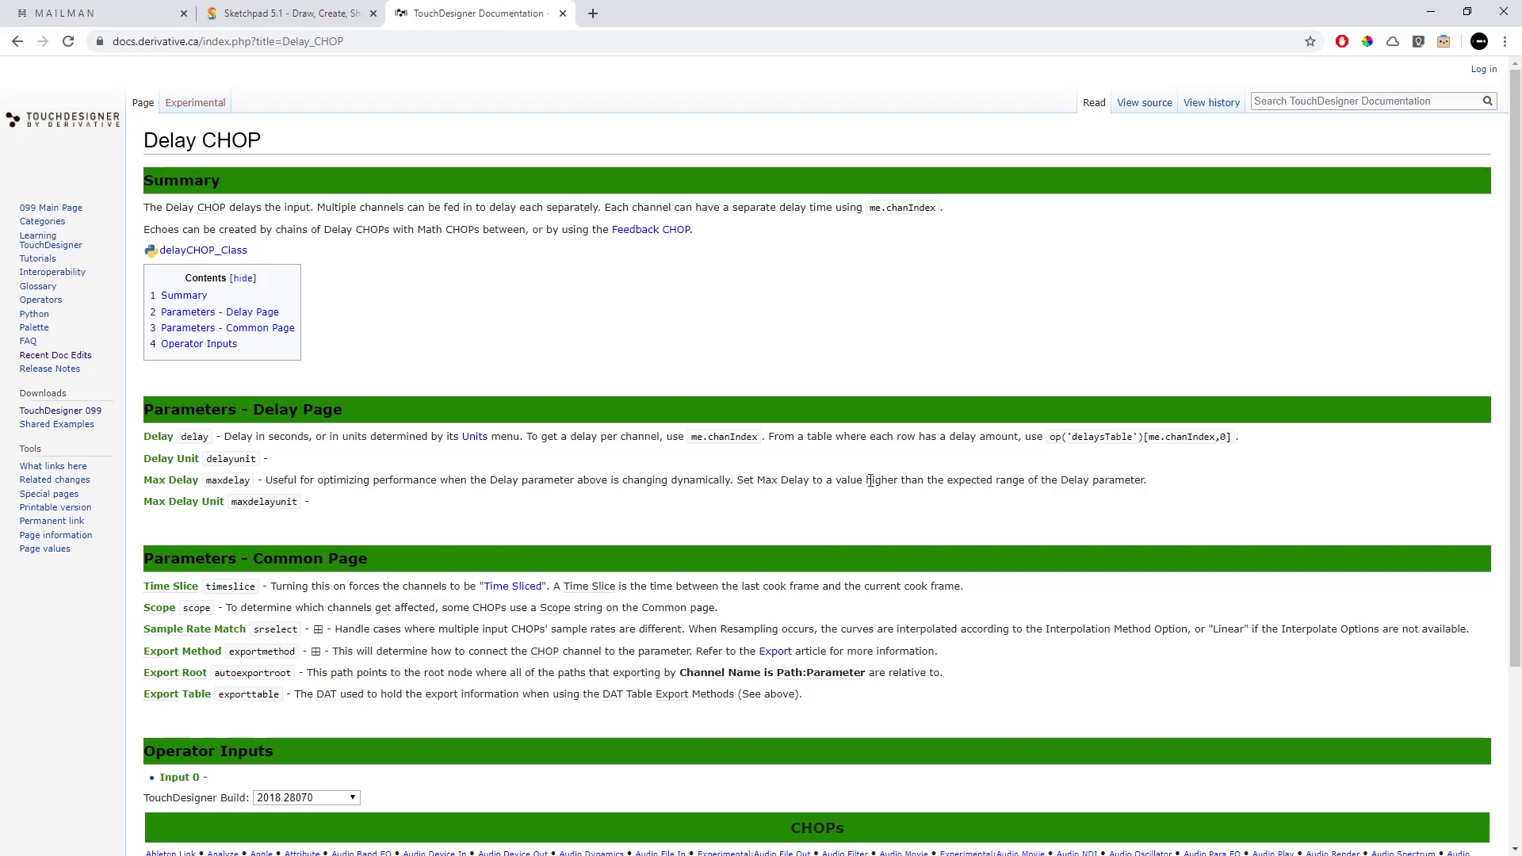
left_click_drag(769, 437, 1257, 444)
left_click(1292, 468)
double_click(815, 438)
left_click(826, 375)
Back in the network, place an S Curve CHOP, scurve1, below the main chain.
key("alt+Tab")
scroll(778, 418, "down", 6)
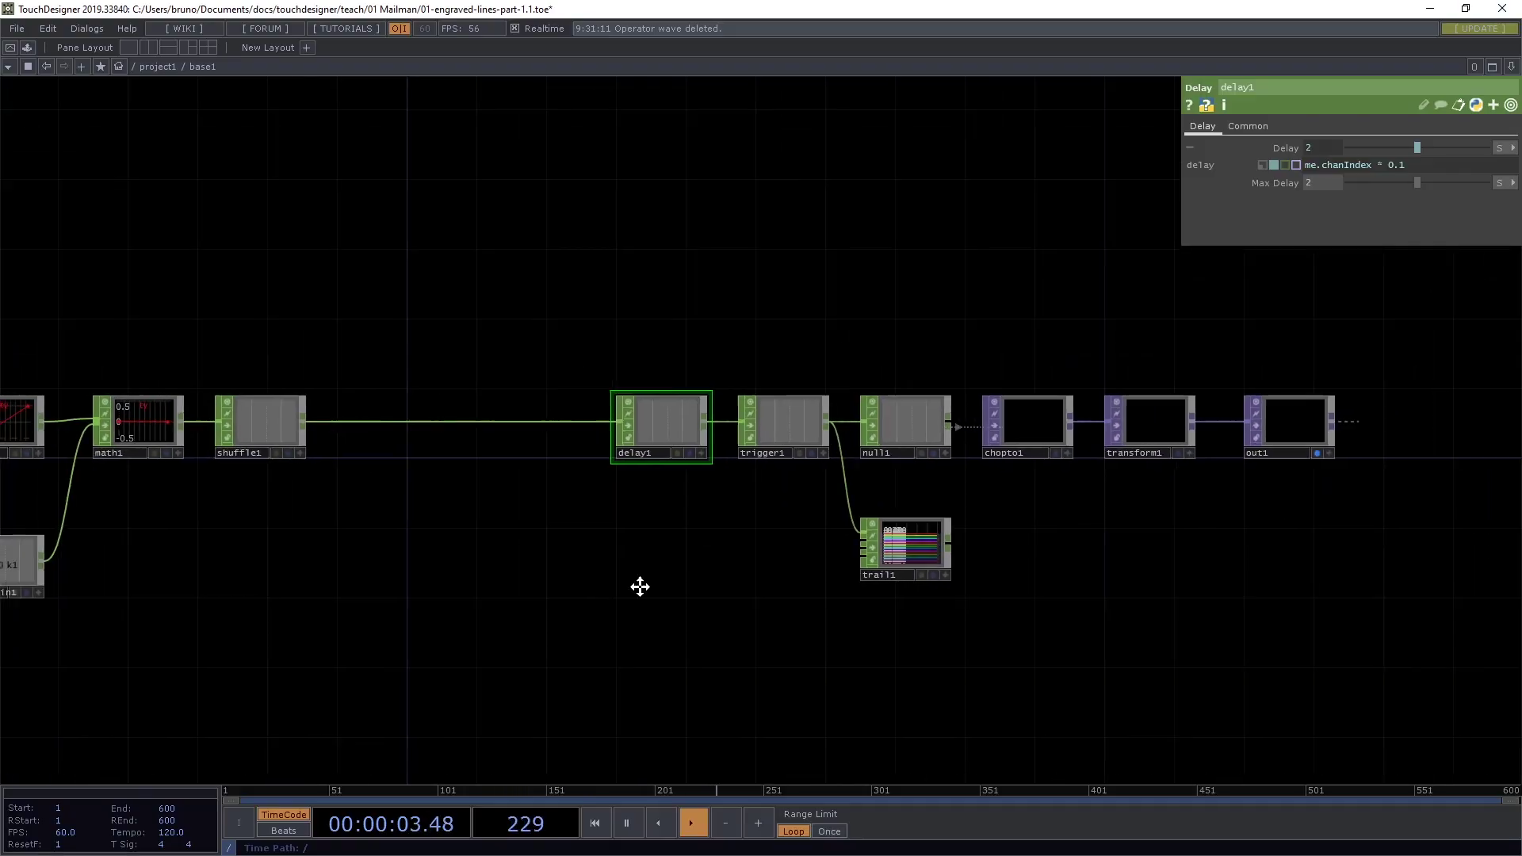
left_click_drag(639, 587, 809, 549)
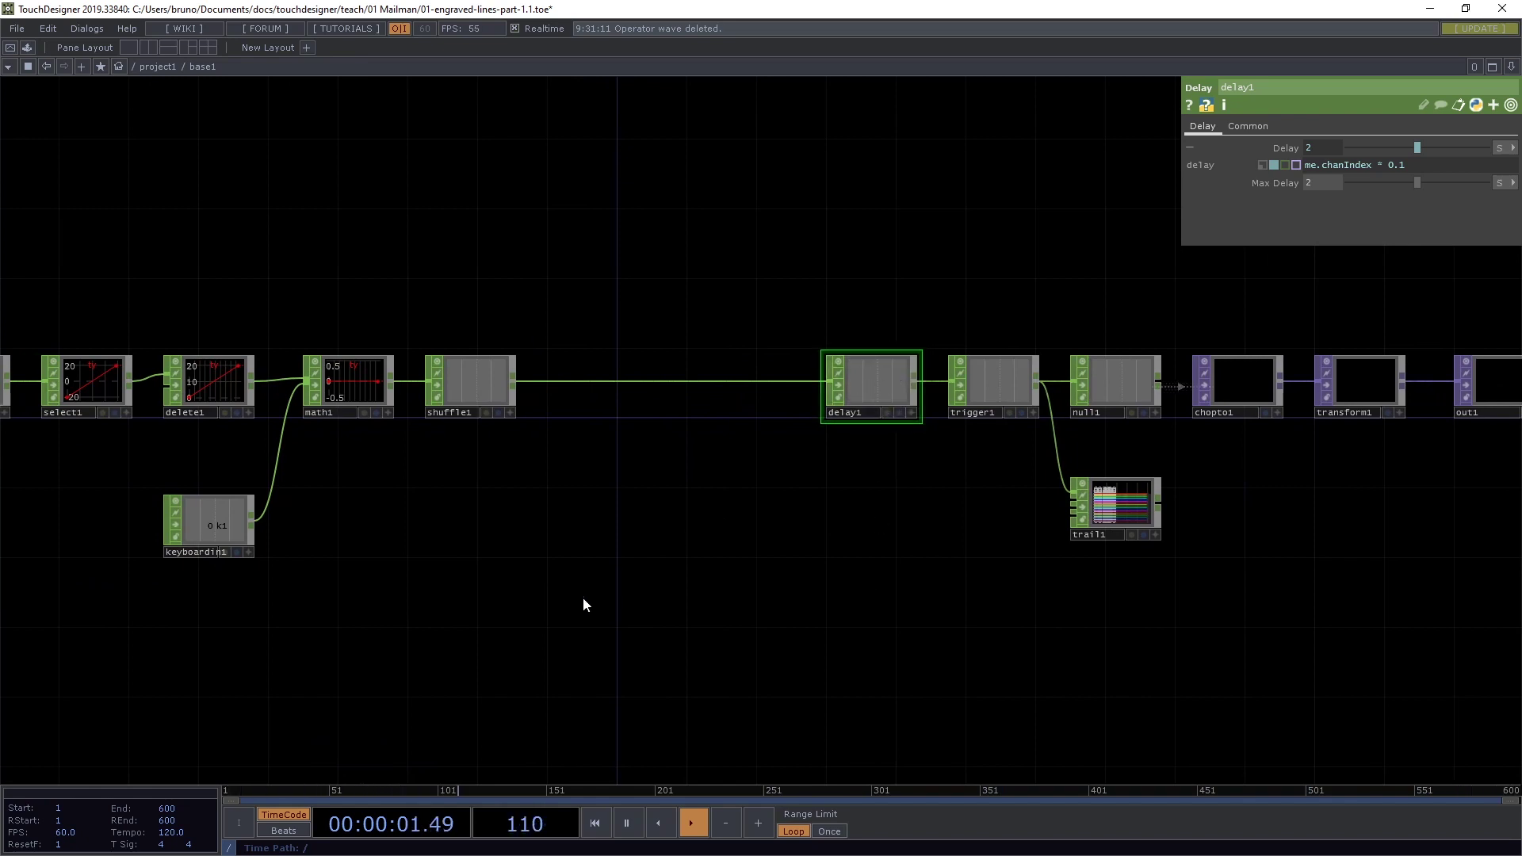
left_click_drag(626, 601, 678, 593)
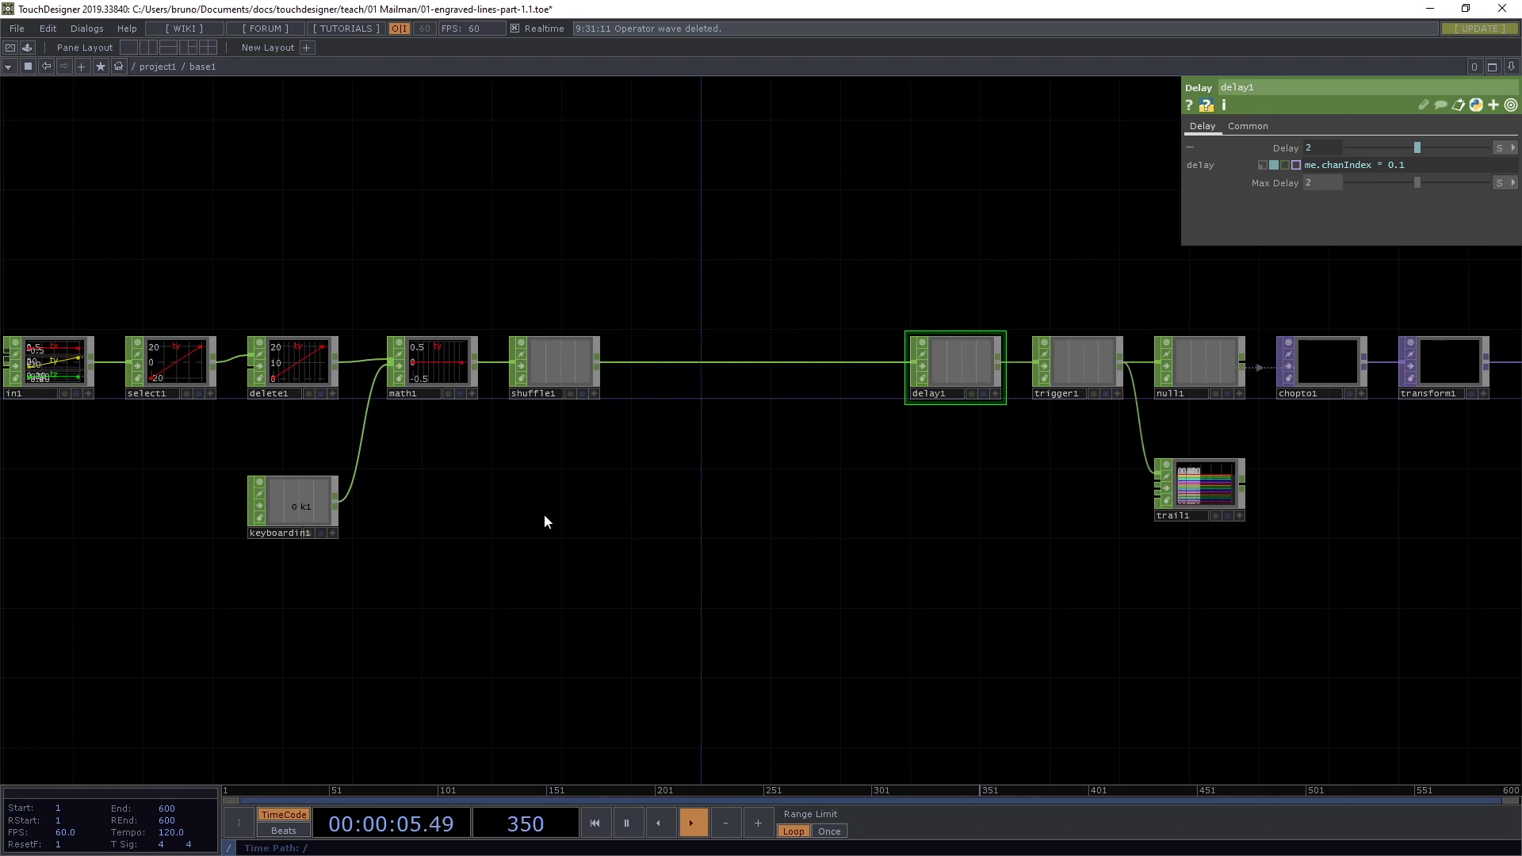
key("Tab")
left_click(393, 334)
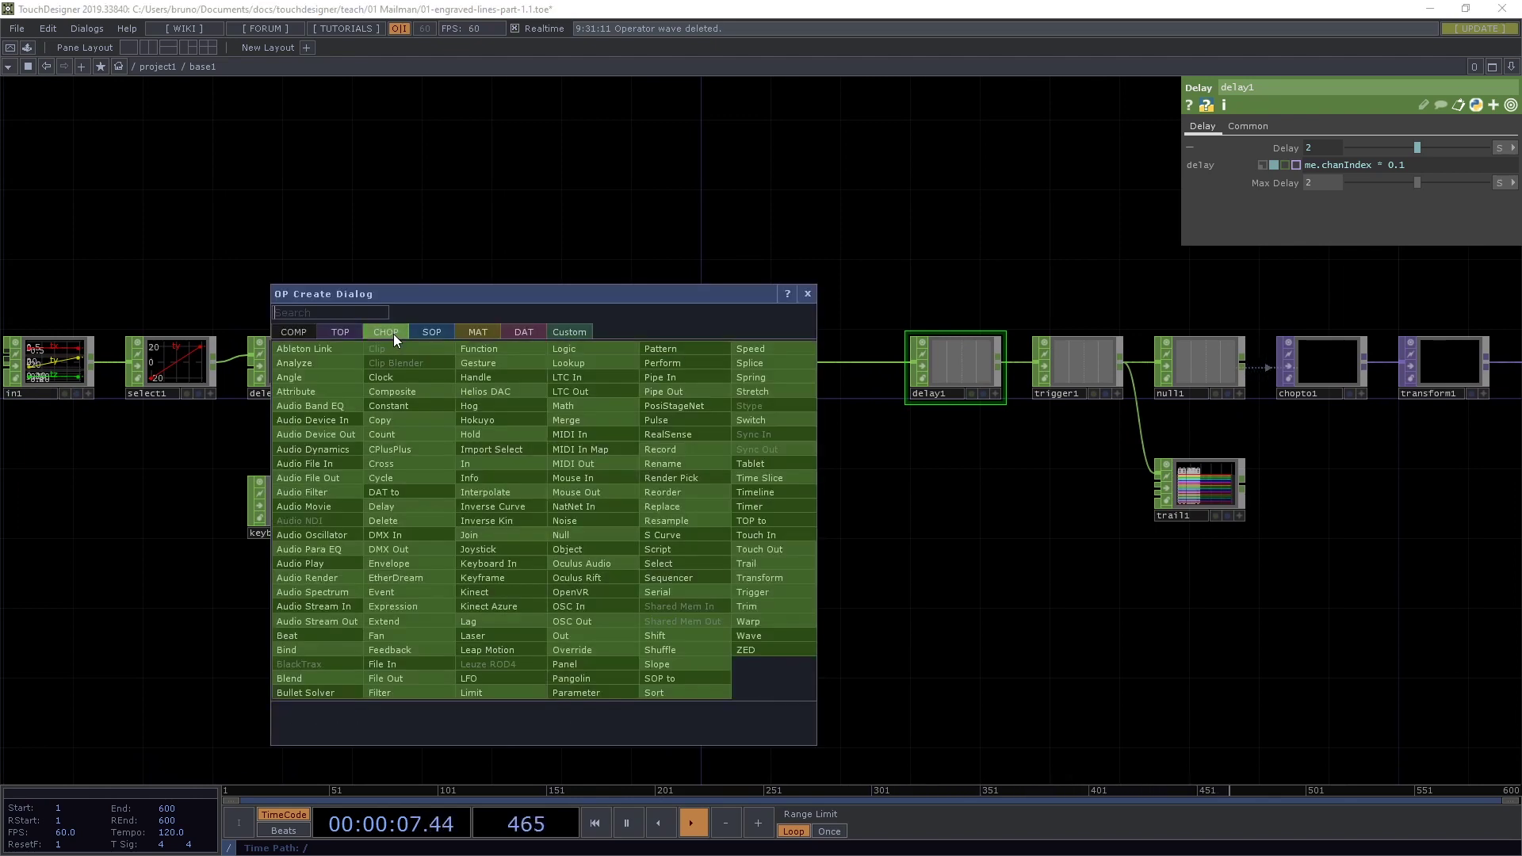
left_click(669, 536)
left_click(555, 508)
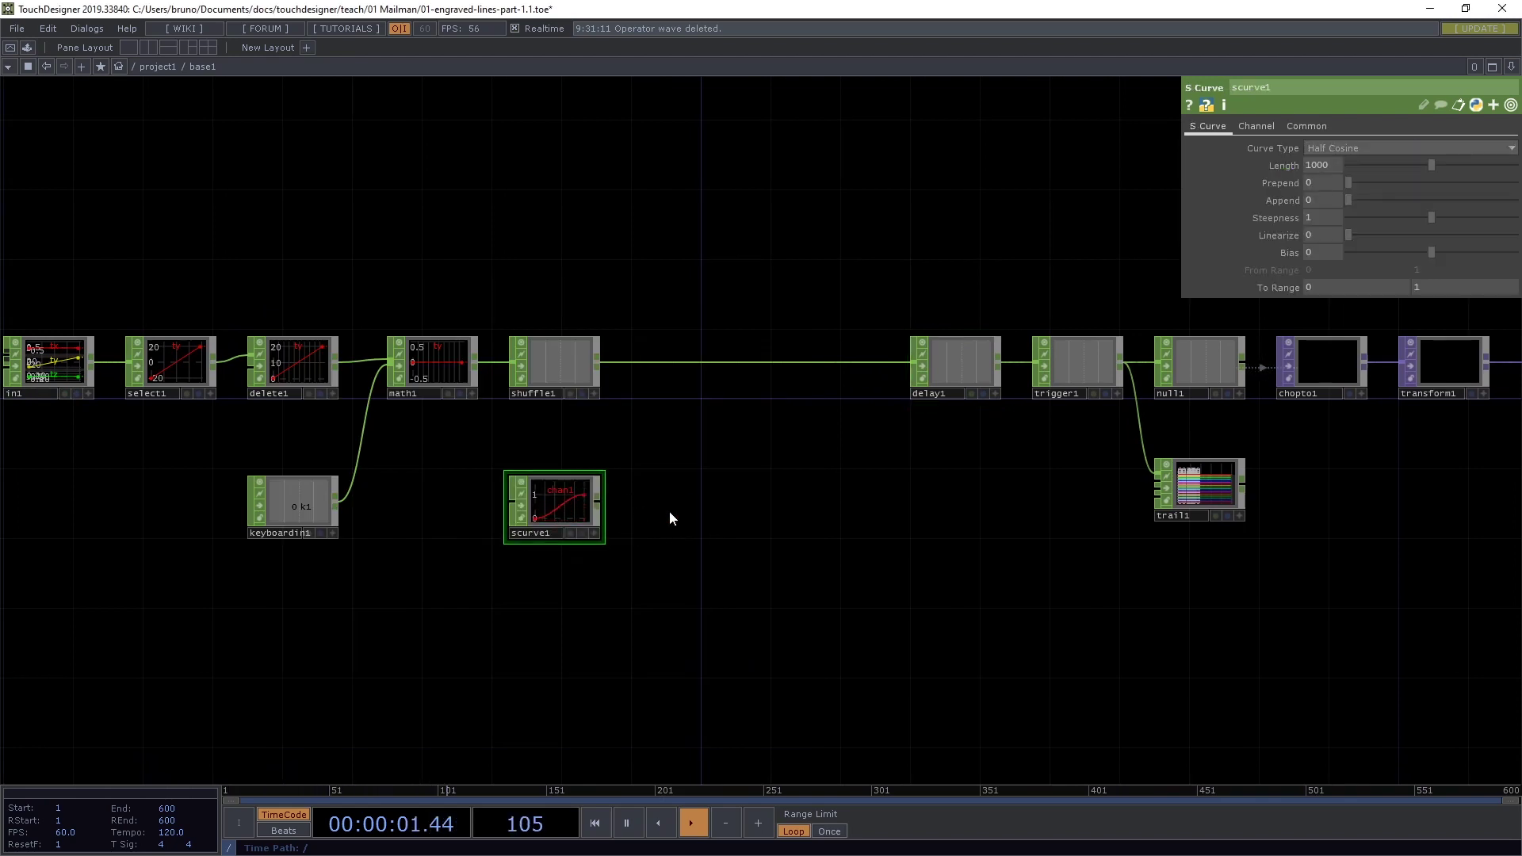
scroll(660, 517, "up", 5)
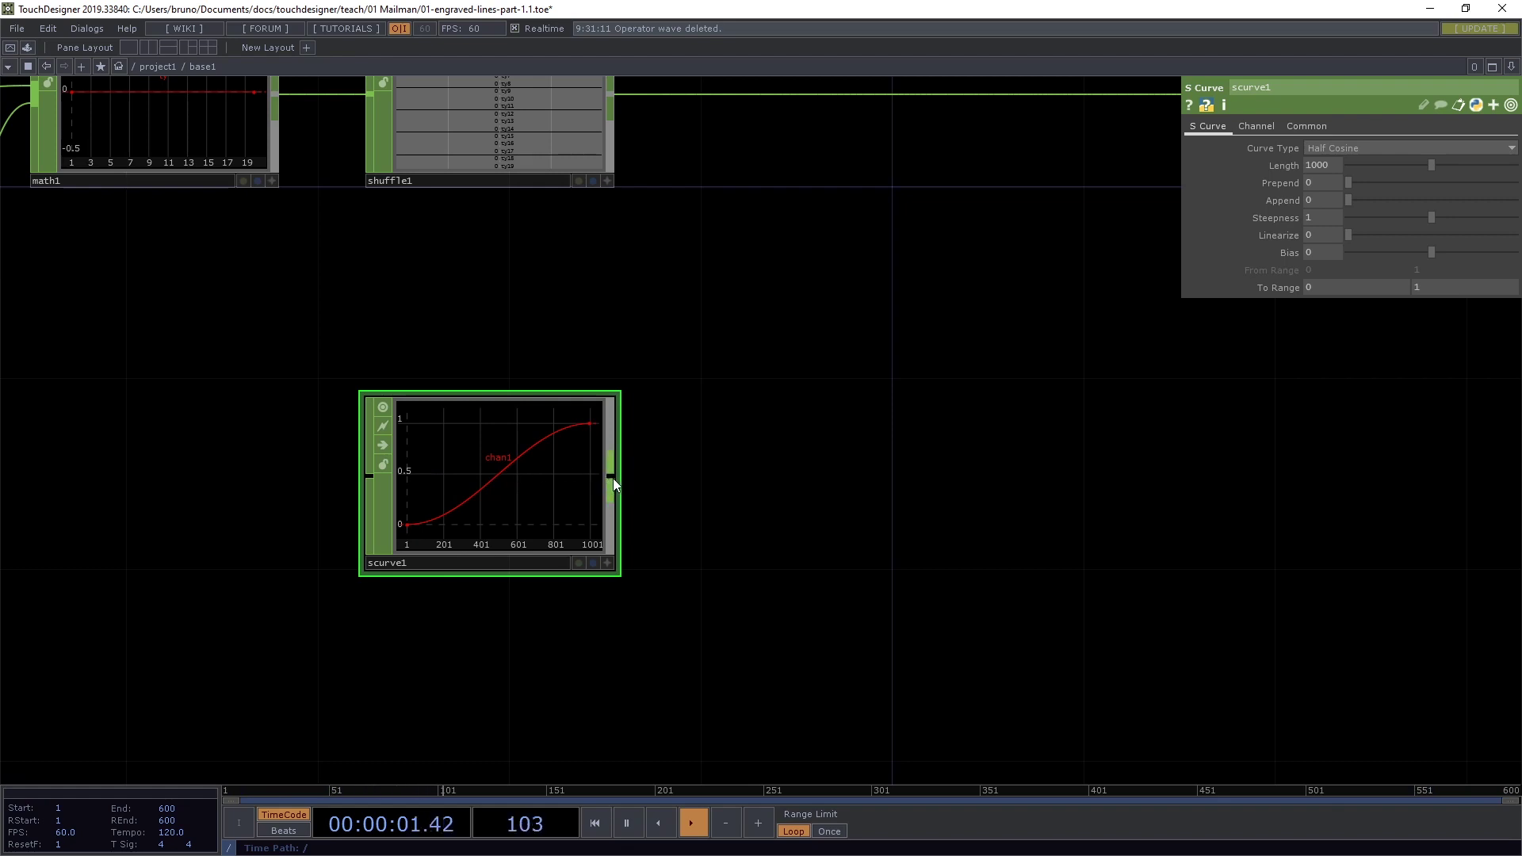
Branch a Delete CHOP, delete2, off scurve1's output and place it to the right.
left_click_drag(612, 478, 745, 478)
type("delete")
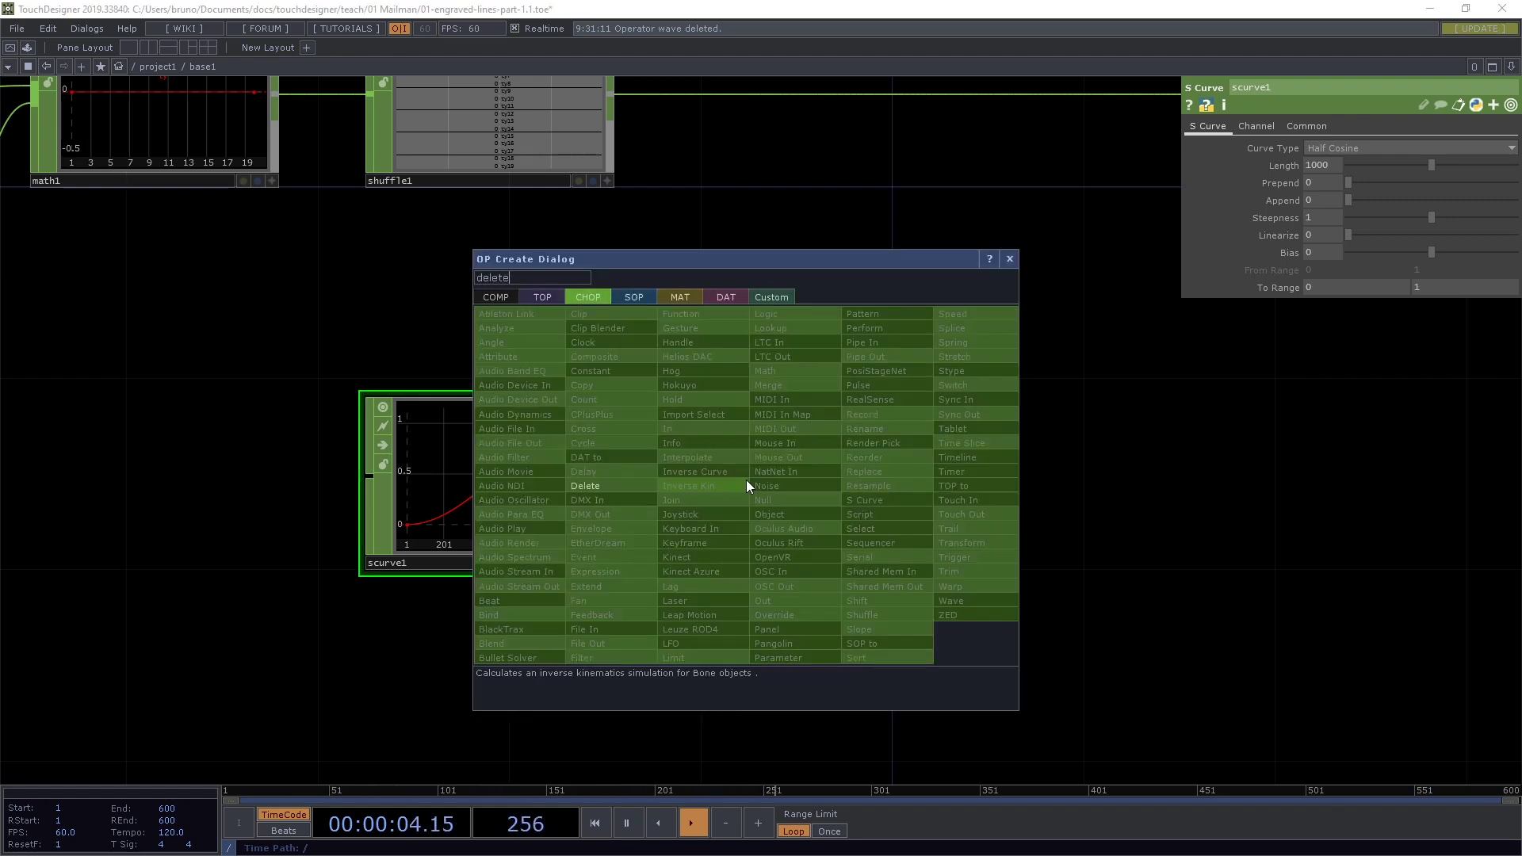
key("Return")
left_click(745, 484)
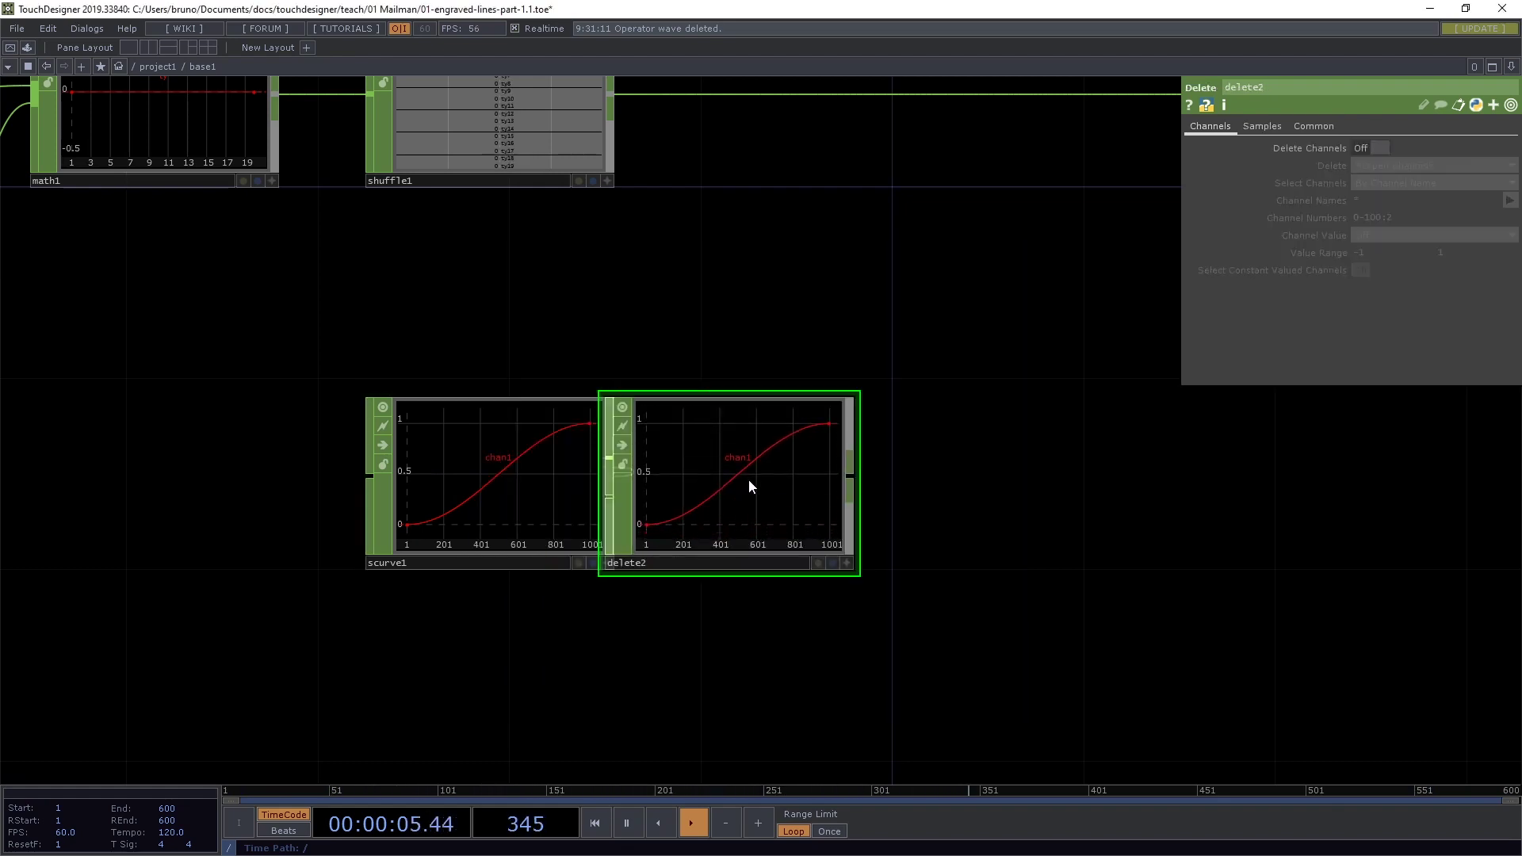
left_click_drag(748, 479, 825, 479)
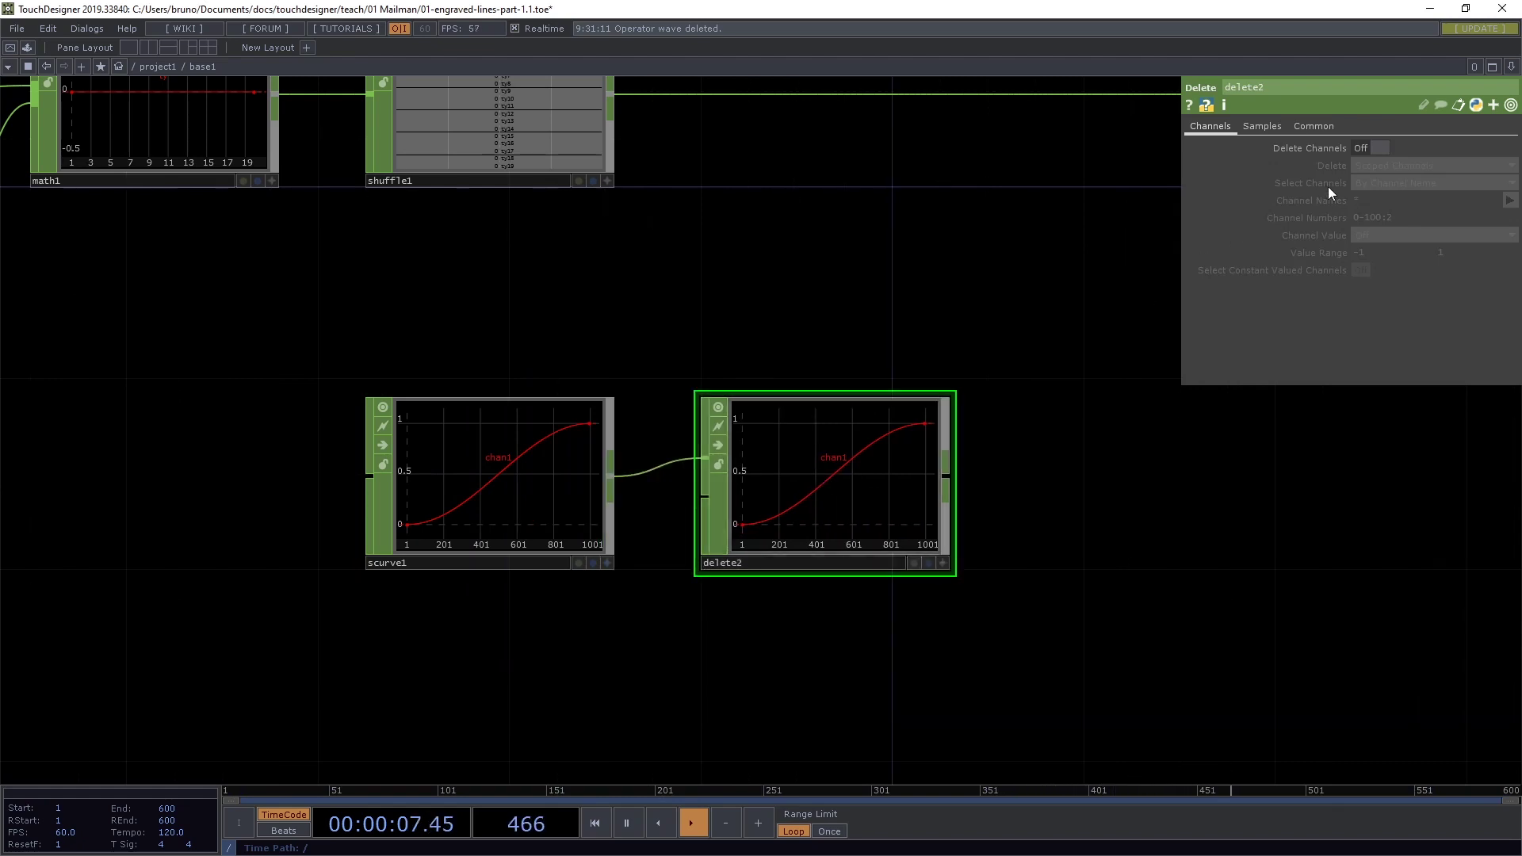
Turn on Delete Samples in delete2 with Value 1 set to 0.5.
left_click(1263, 126)
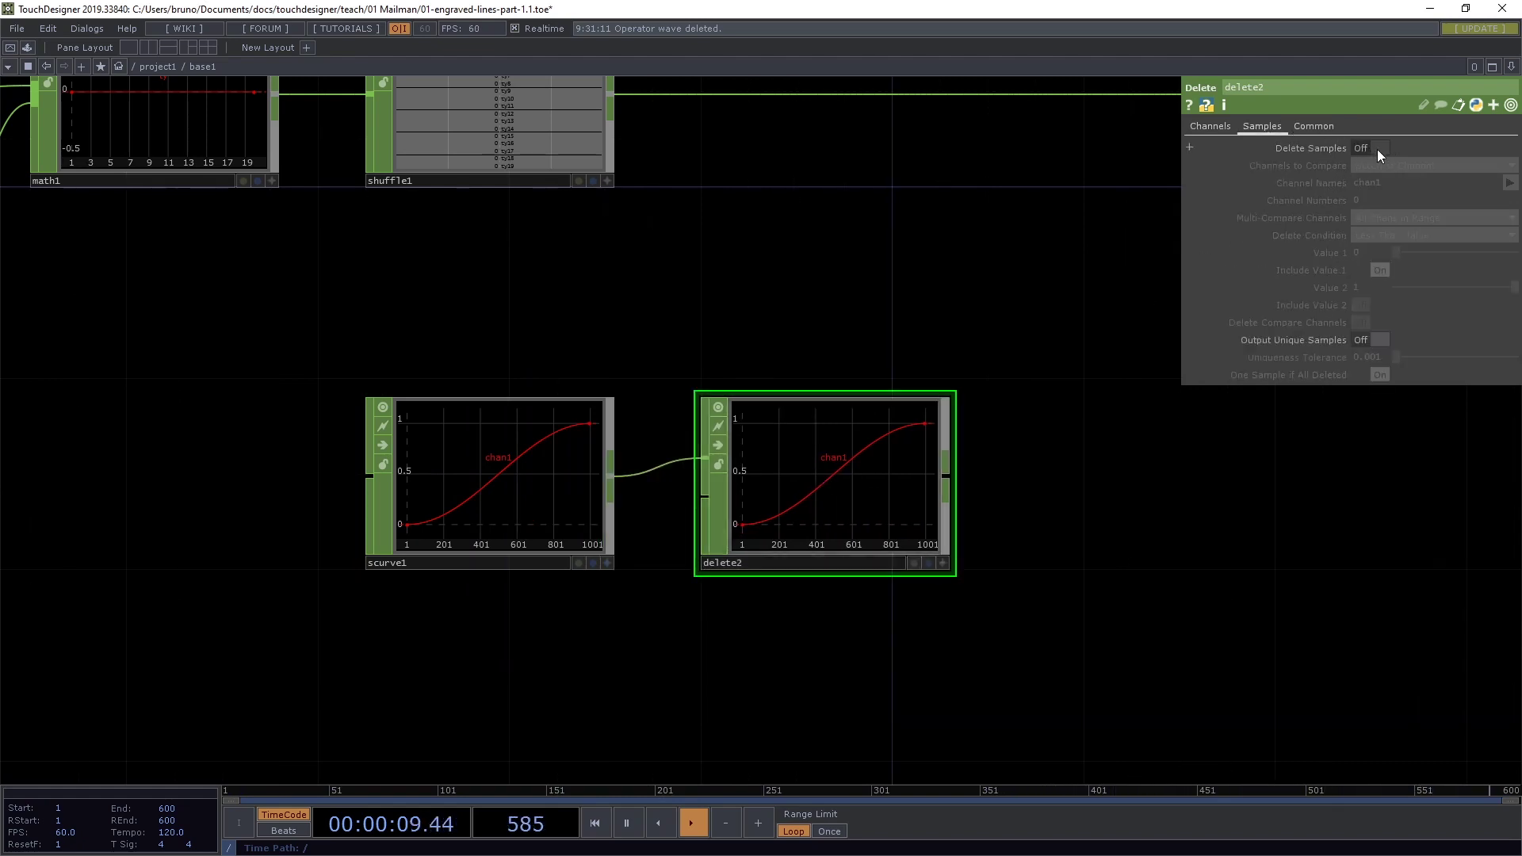
left_click(1378, 149)
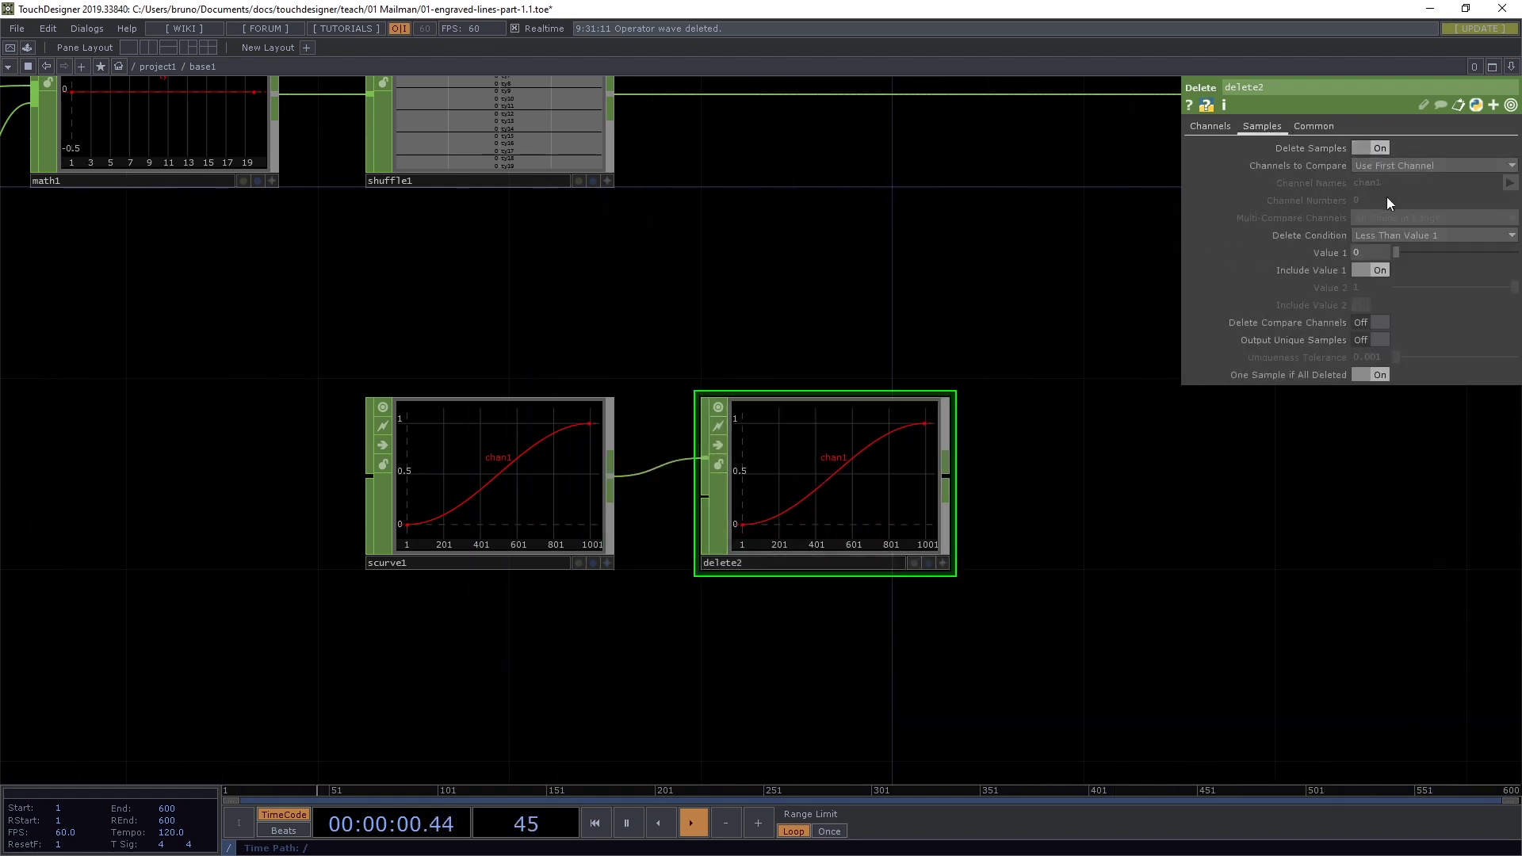
left_click(1370, 252)
type("0.5")
key("Return")
Select scurve1 and expand its Length parameter for an expression.
left_click_drag(1156, 519, 1043, 536)
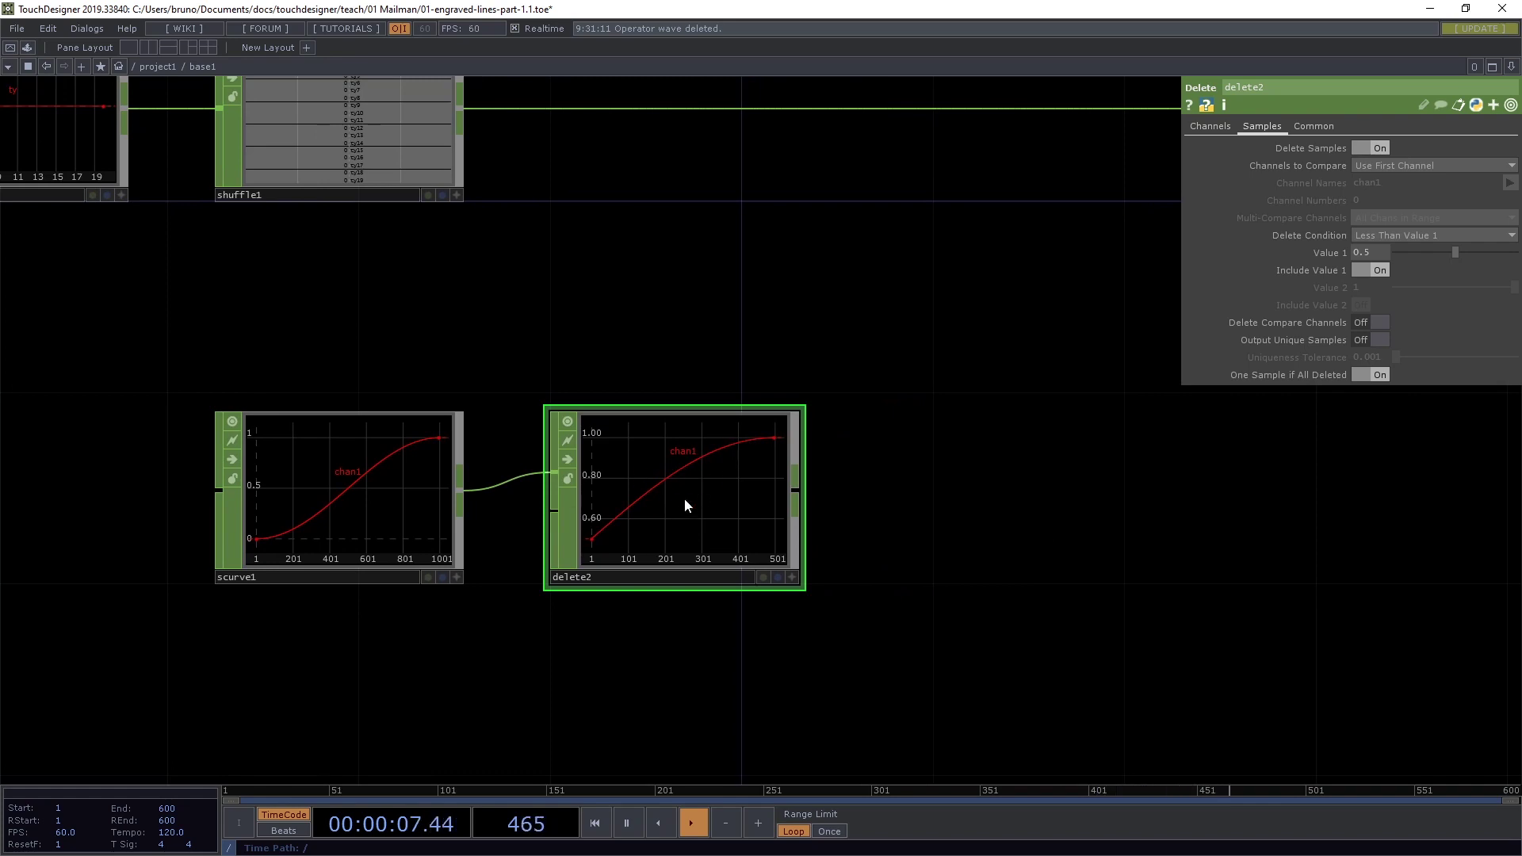
left_click(407, 471)
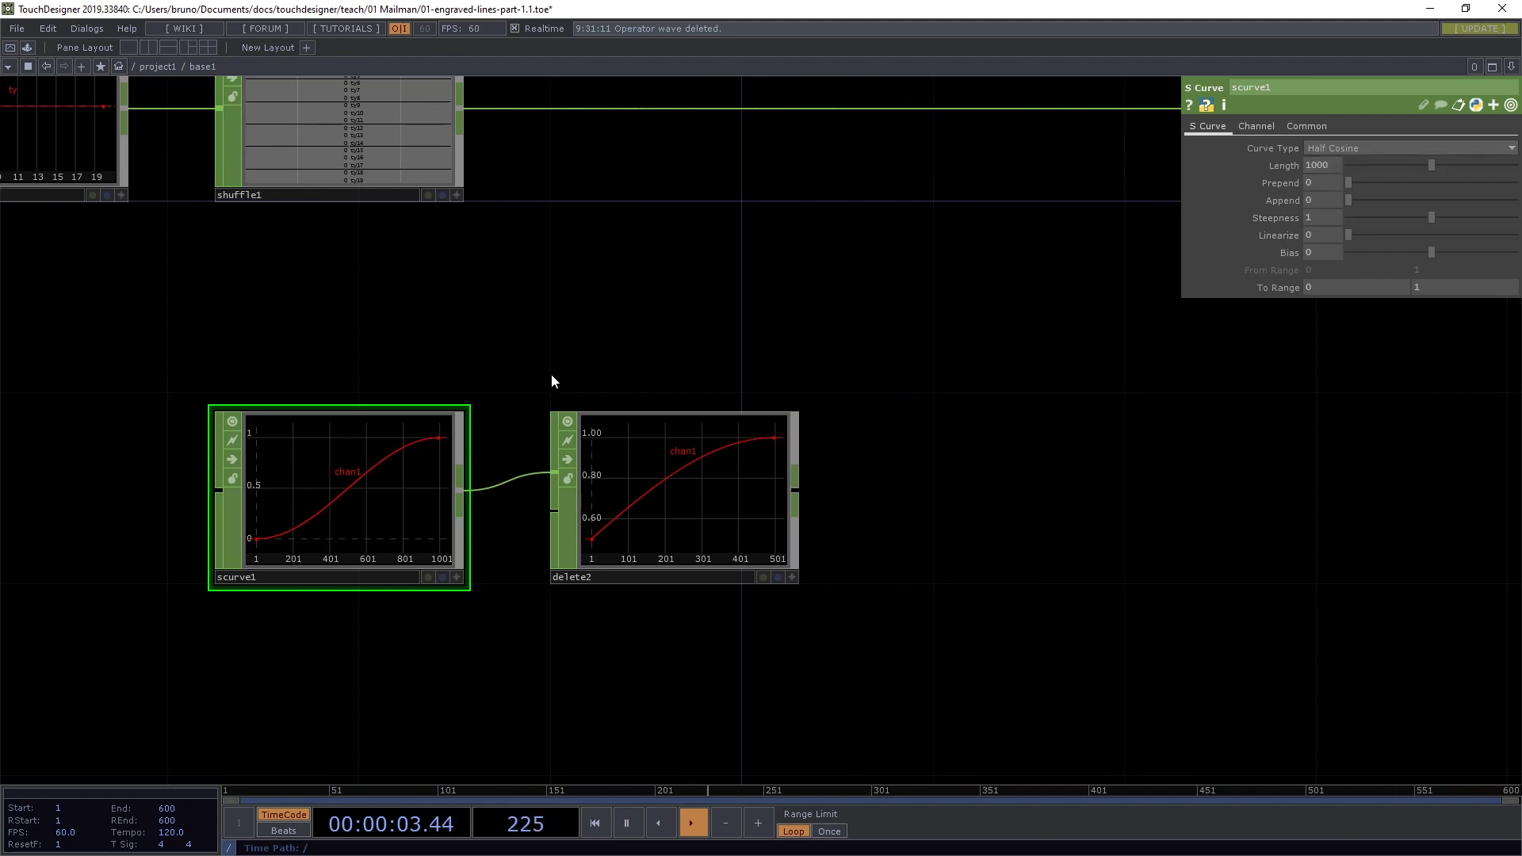
left_click_drag(605, 381, 725, 491)
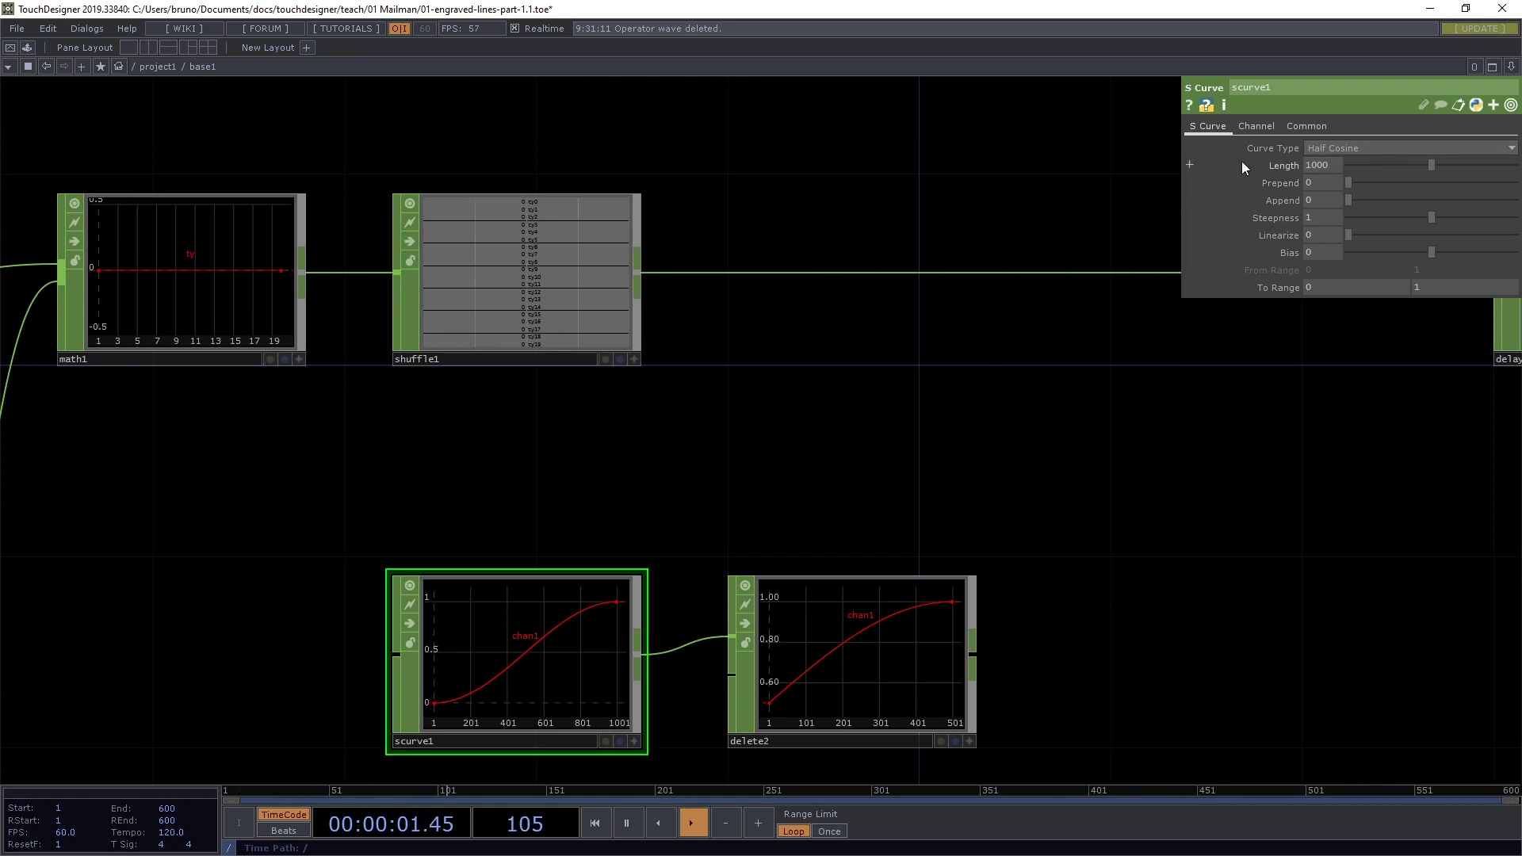
left_click(1216, 163)
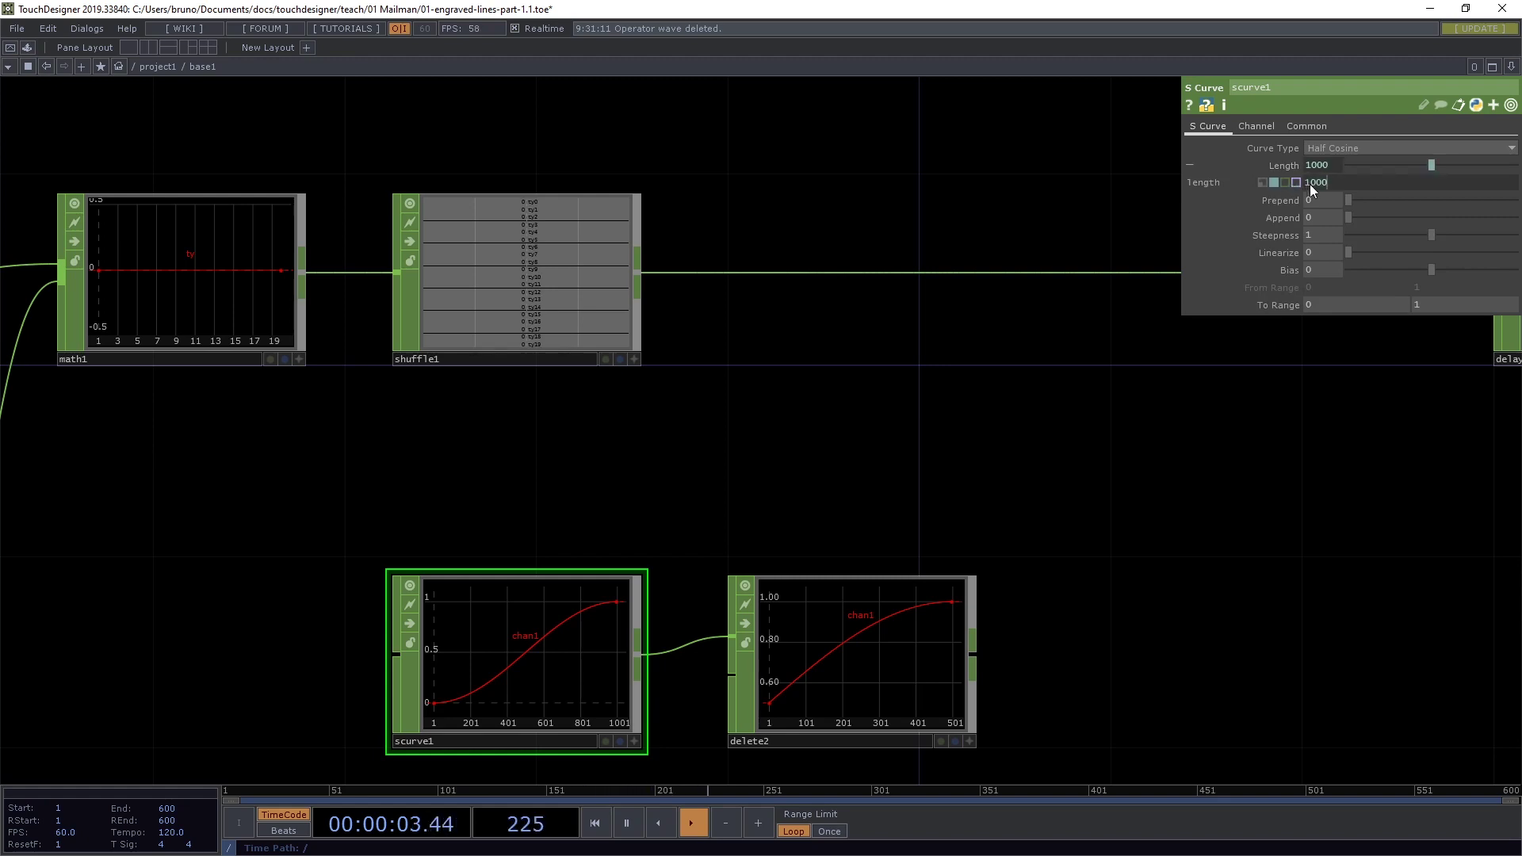
Set scurve1's Length expression to op('shuffle1').numChans * 2, giving 40 samples.
left_click(1338, 183)
type("op")
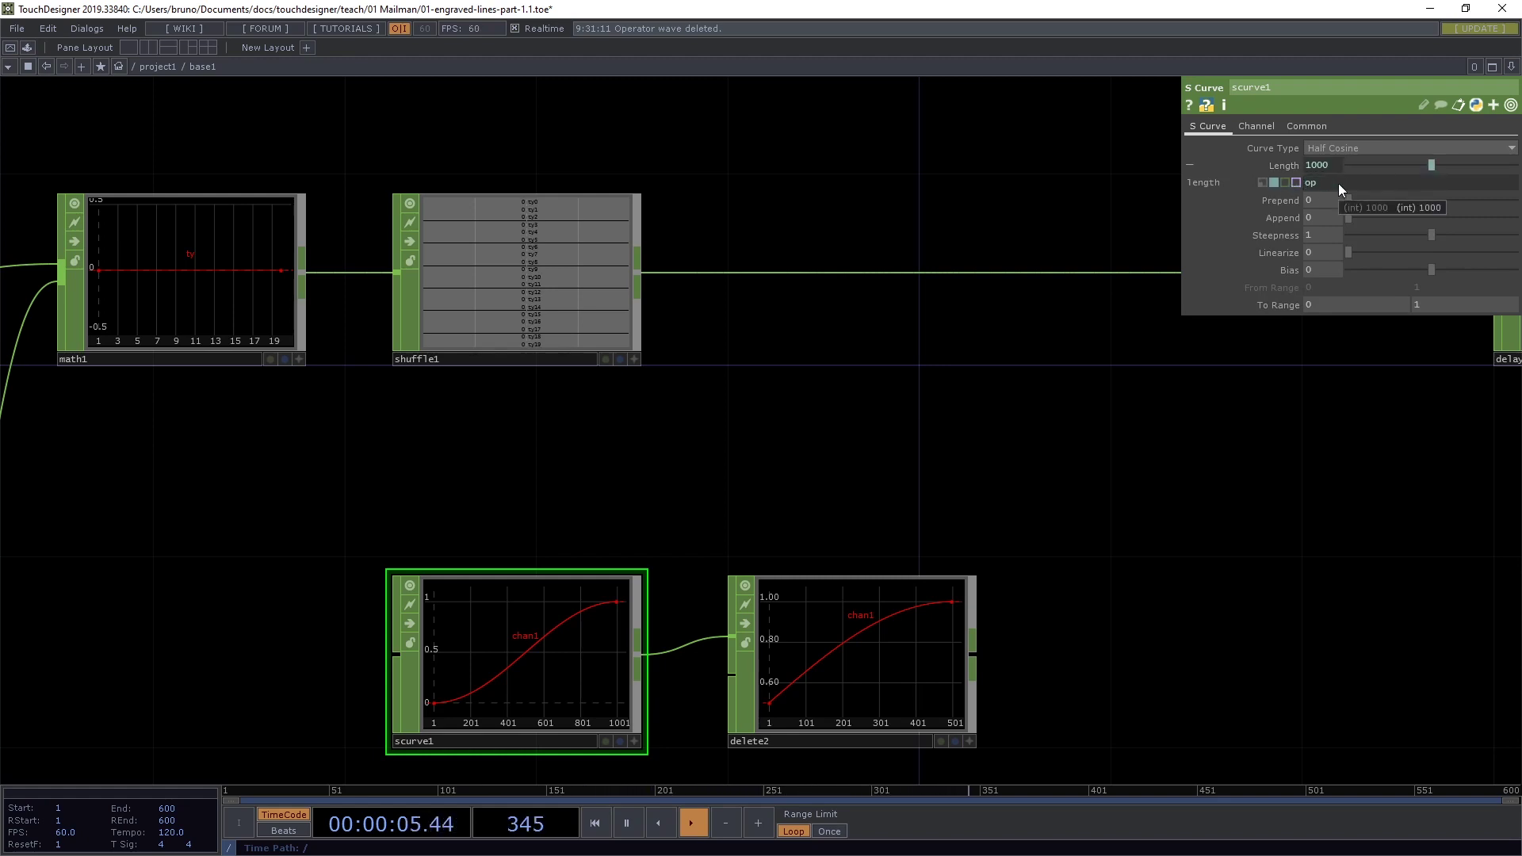
type("('")
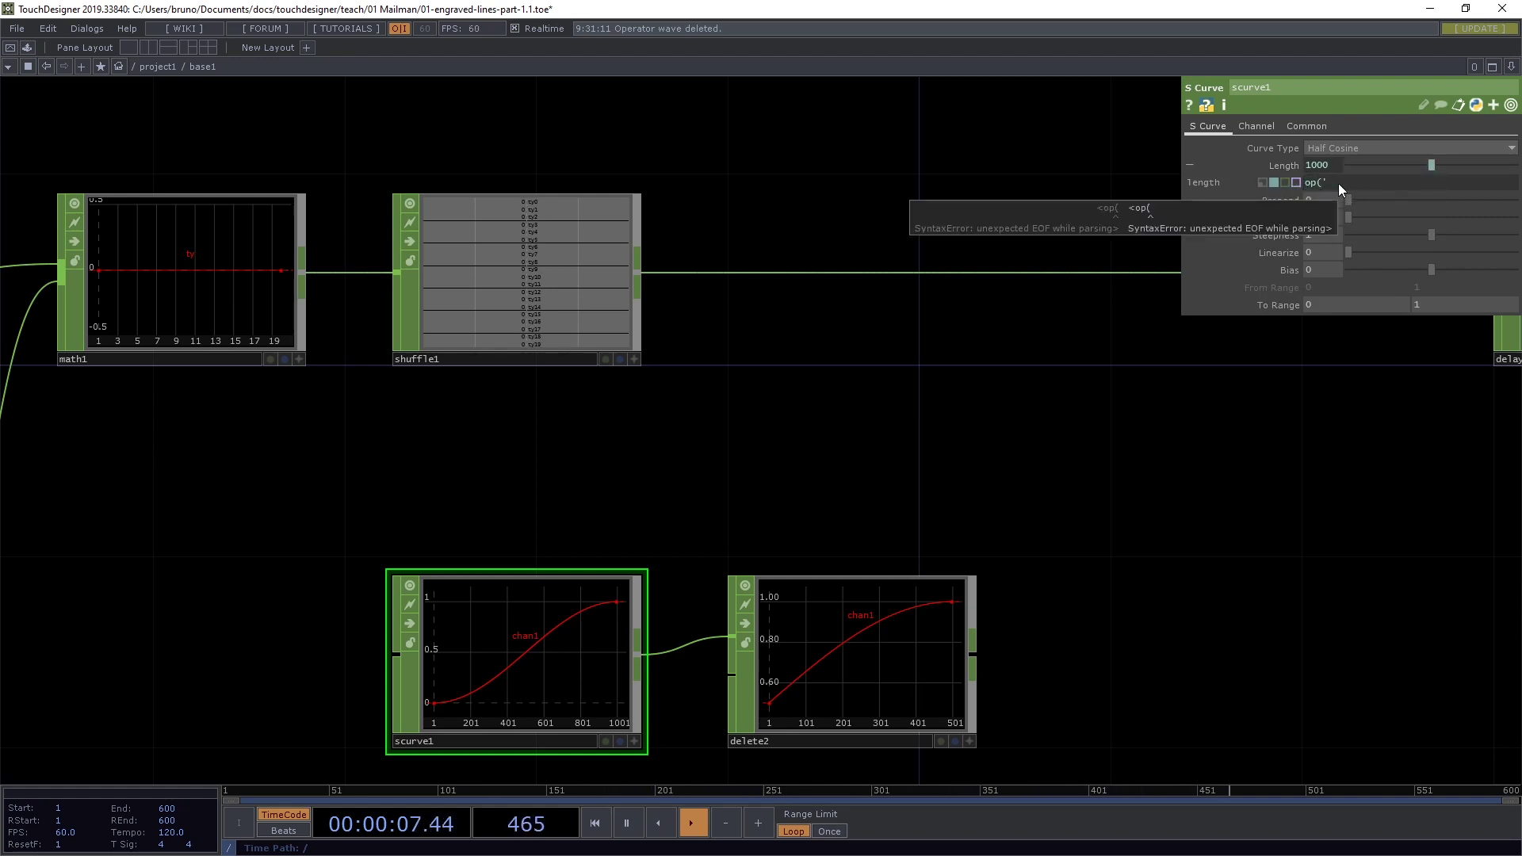
type("shuffle1').num")
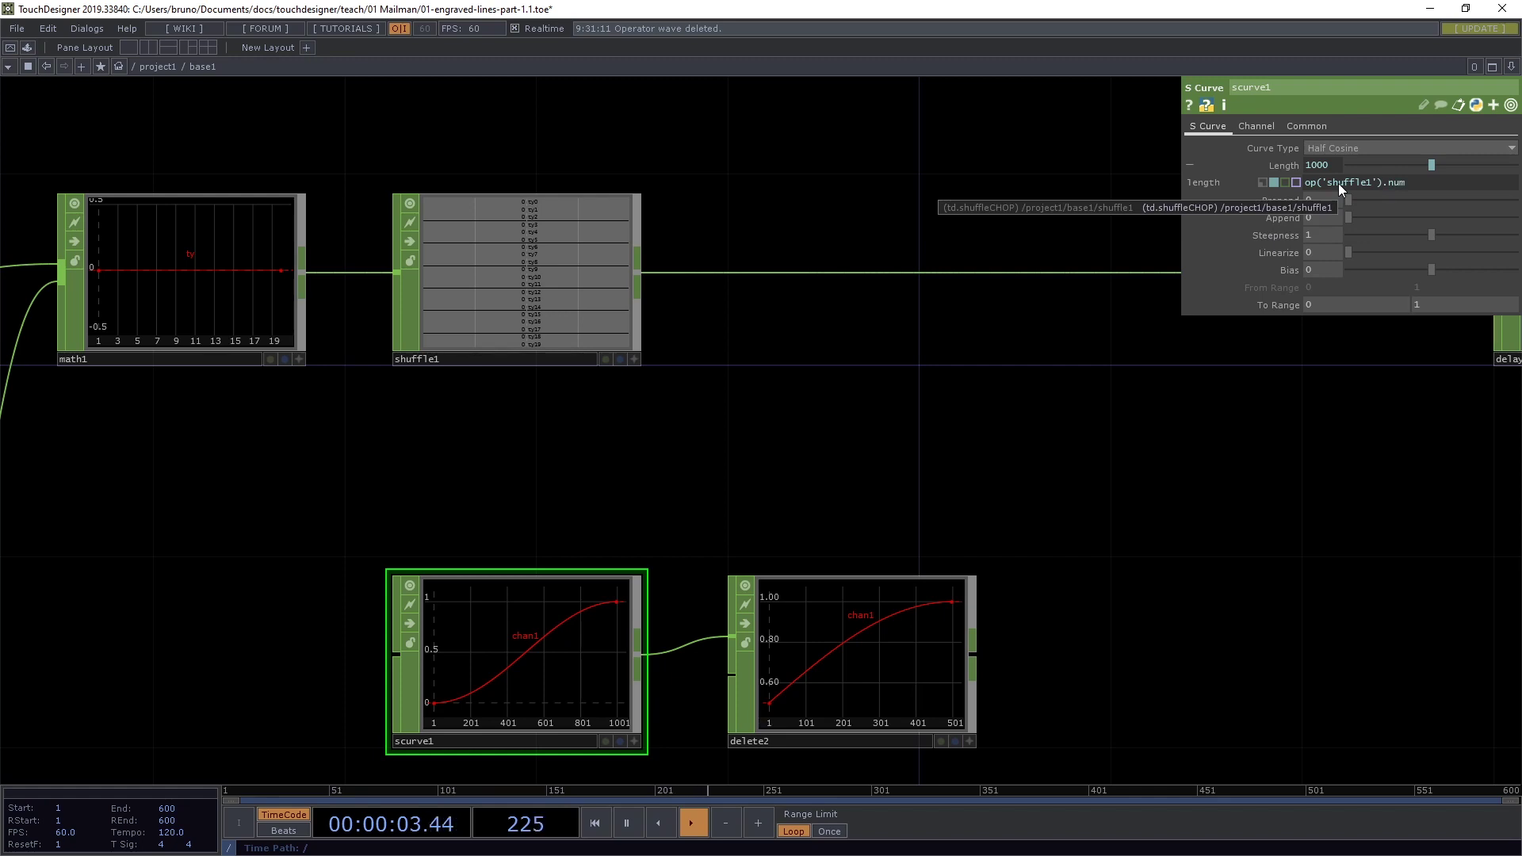
type("Chans")
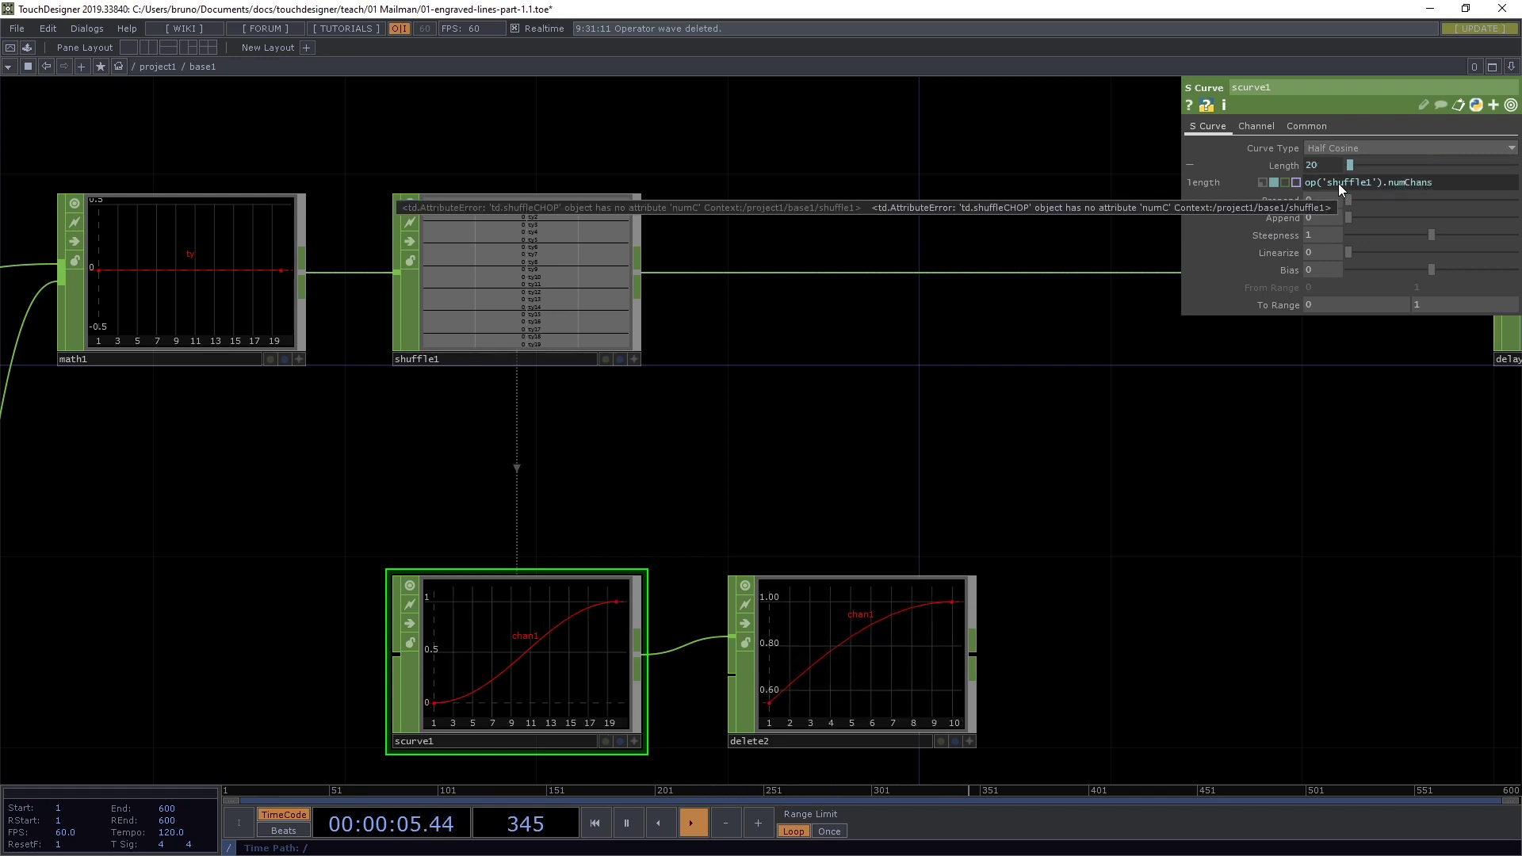
left_click(1249, 165)
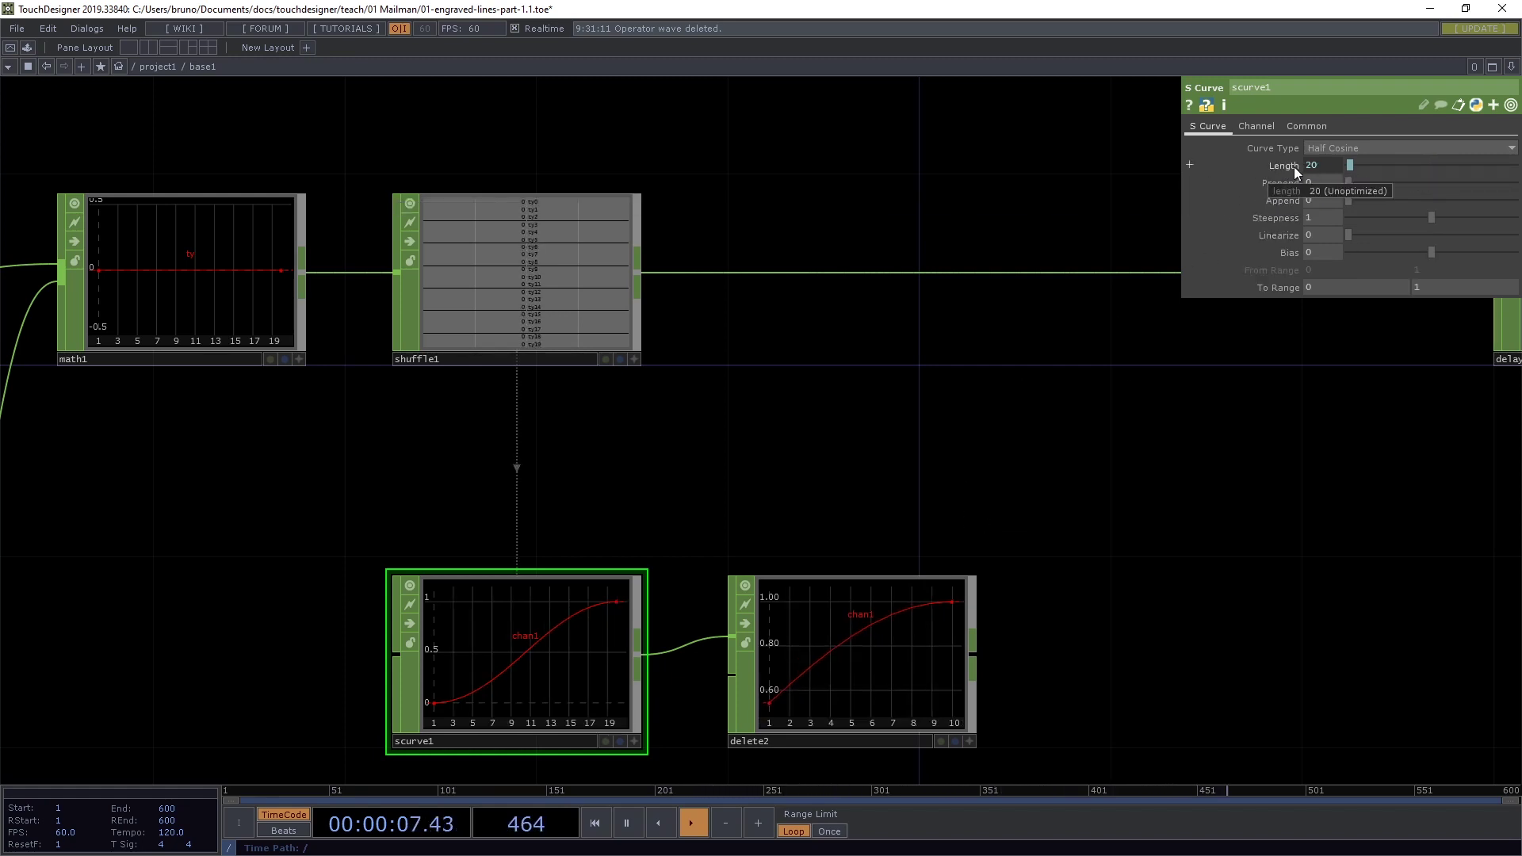
left_click_drag(1092, 567, 592, 479)
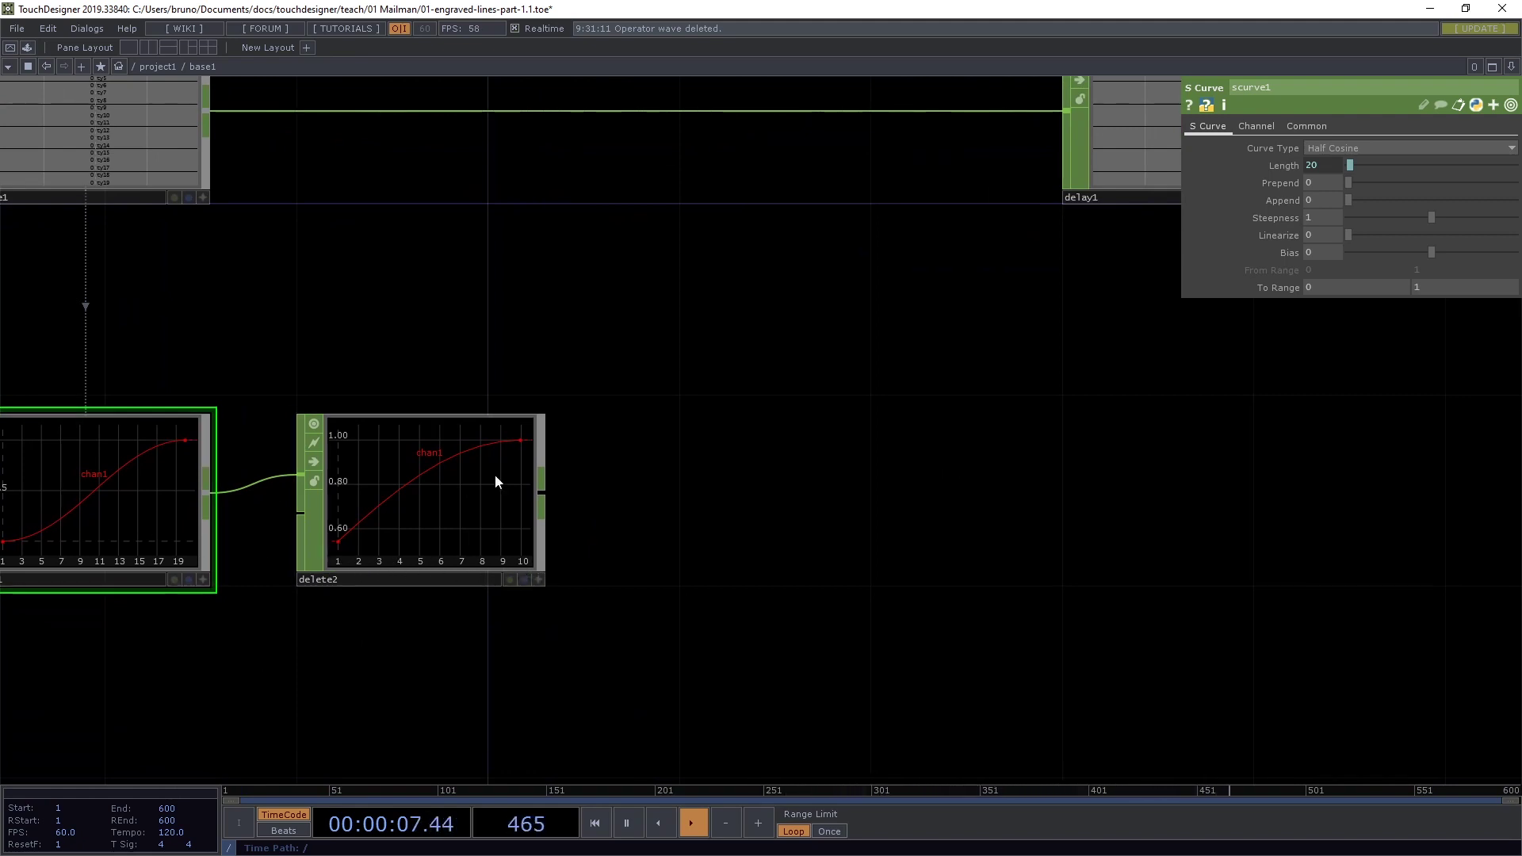
left_click(1249, 166)
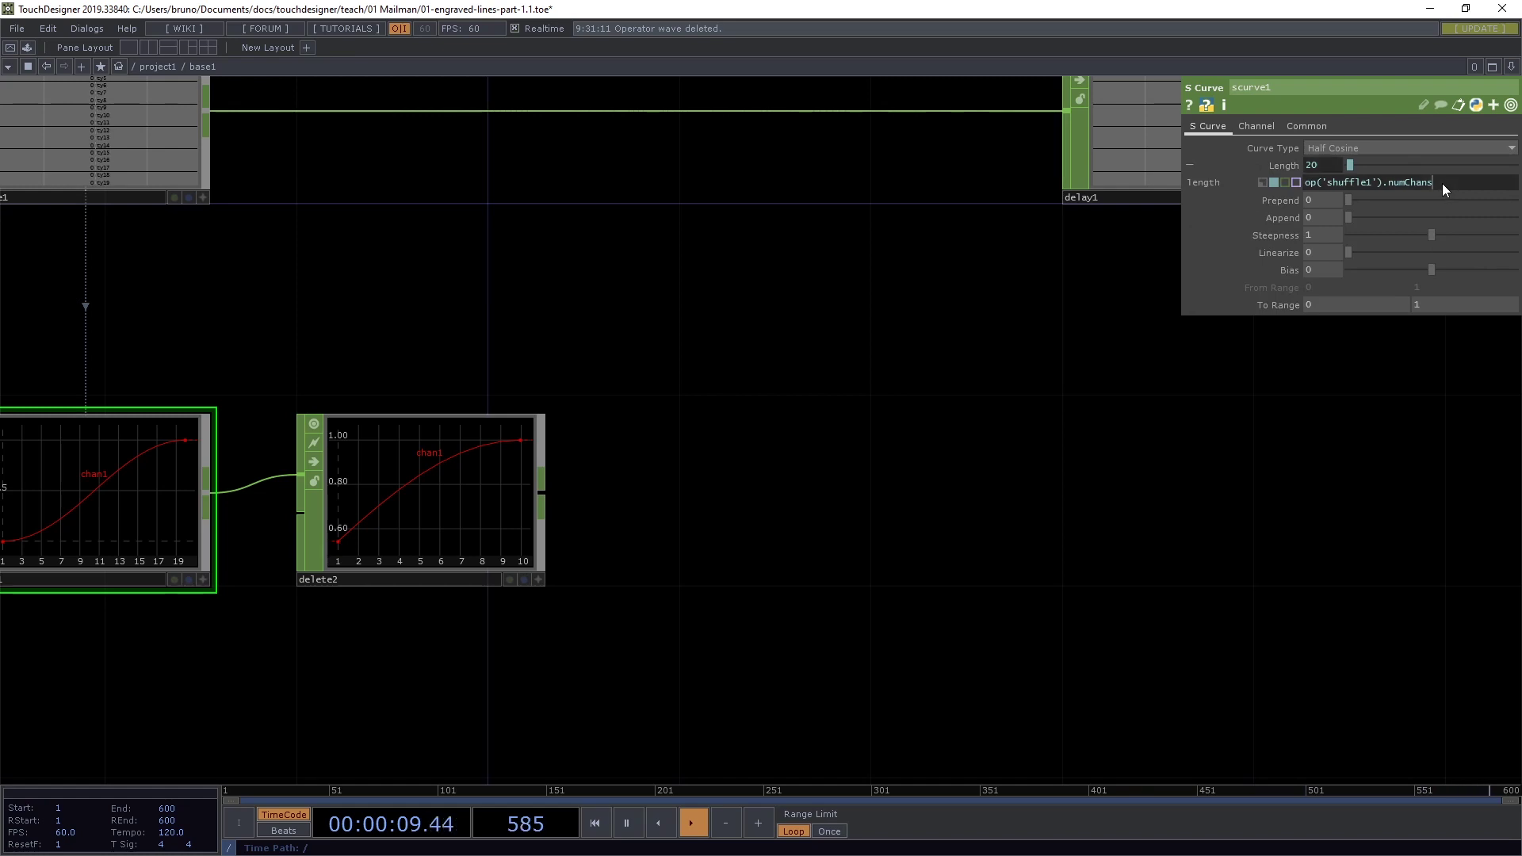
type("* 2")
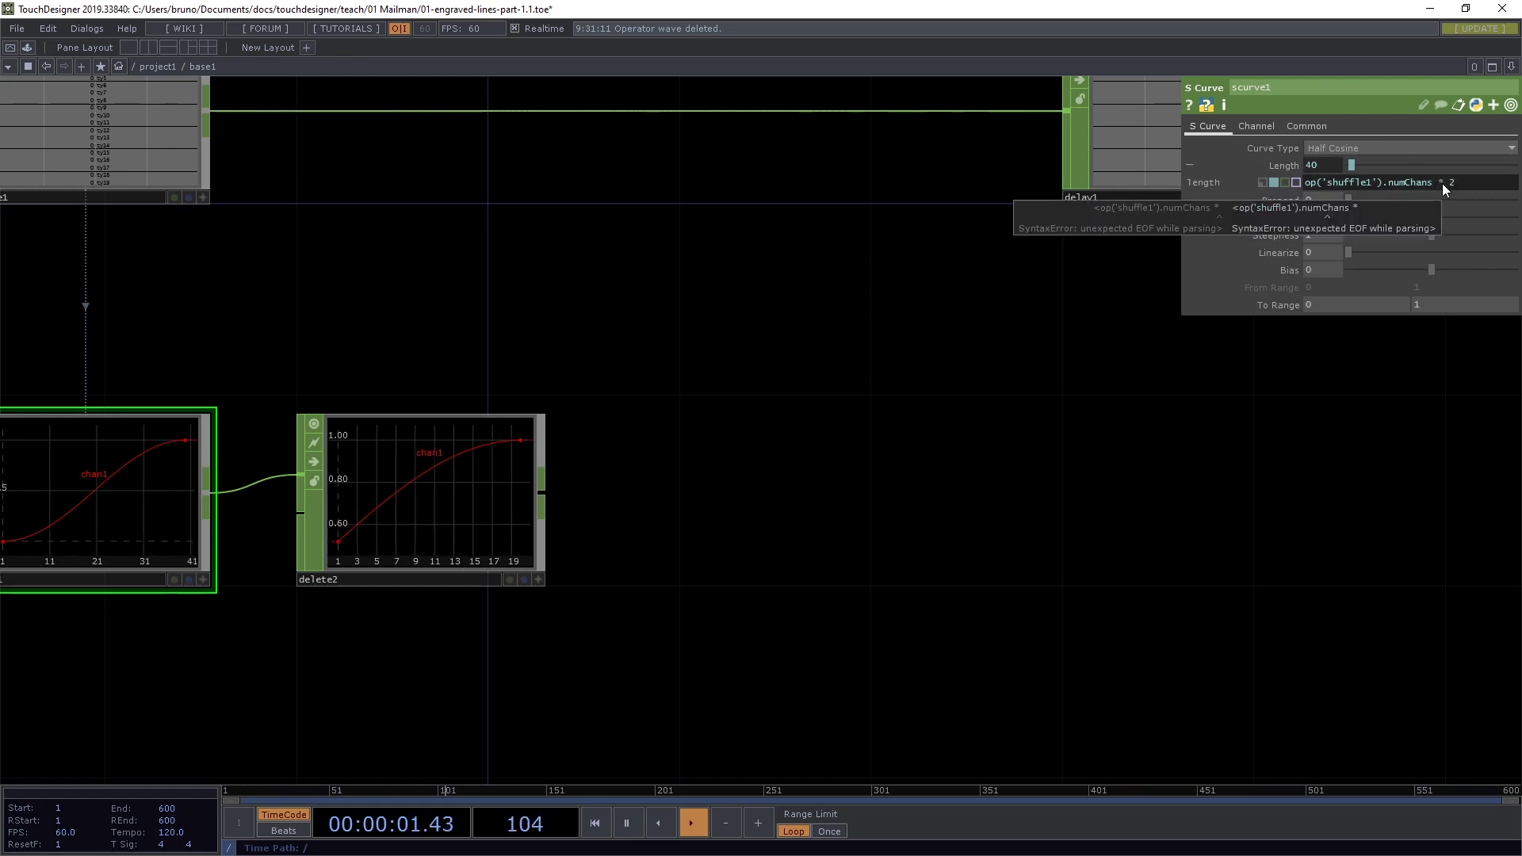
key("Return")
left_click(1236, 167)
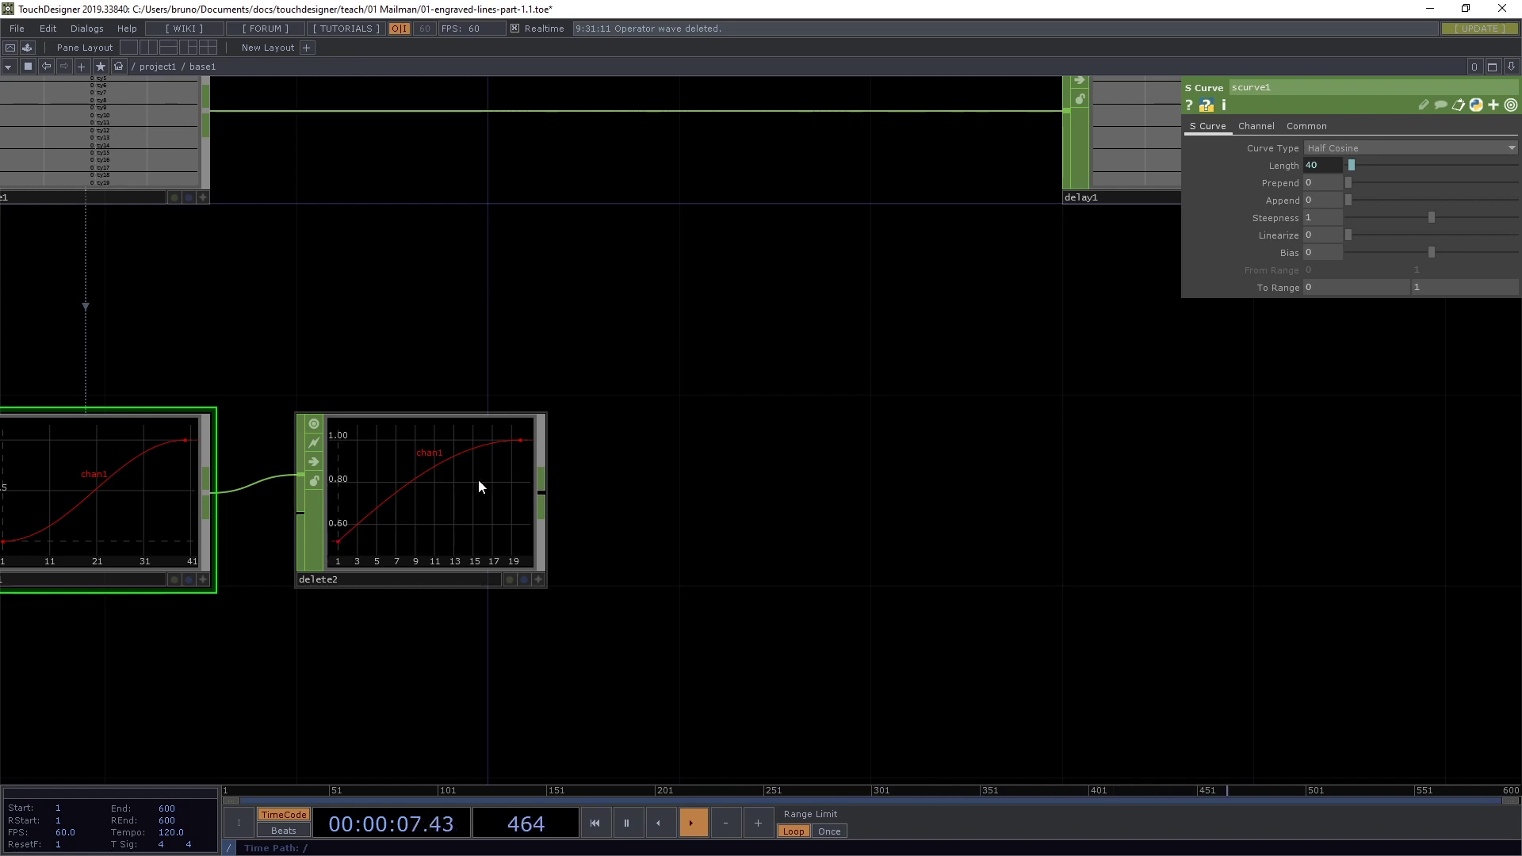
Add a Math CHOP, math2, wired after delete2.
left_click(542, 491)
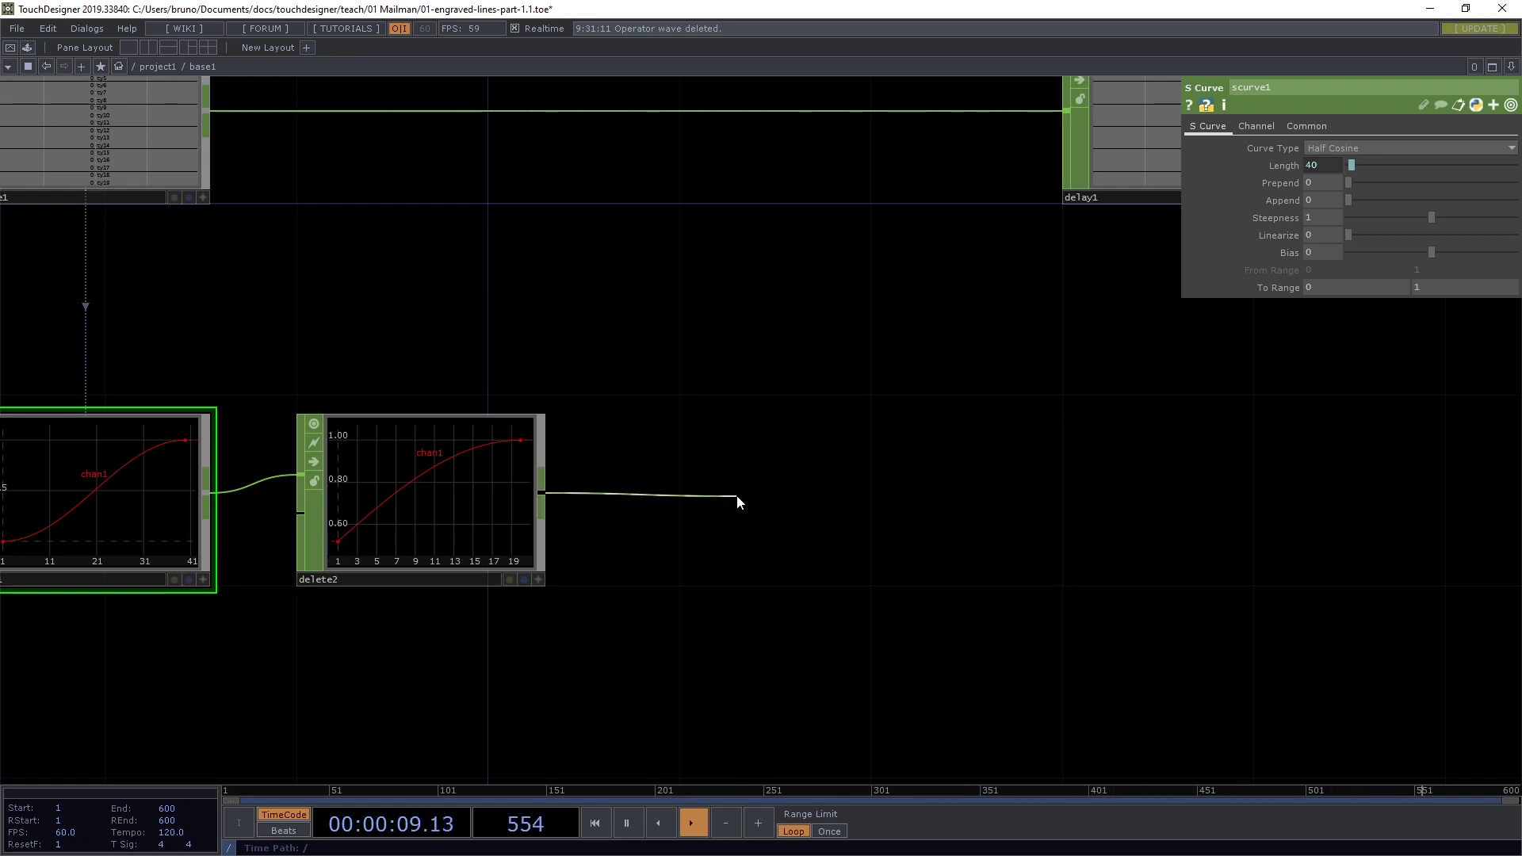
left_click(663, 487)
type("math")
key("Return")
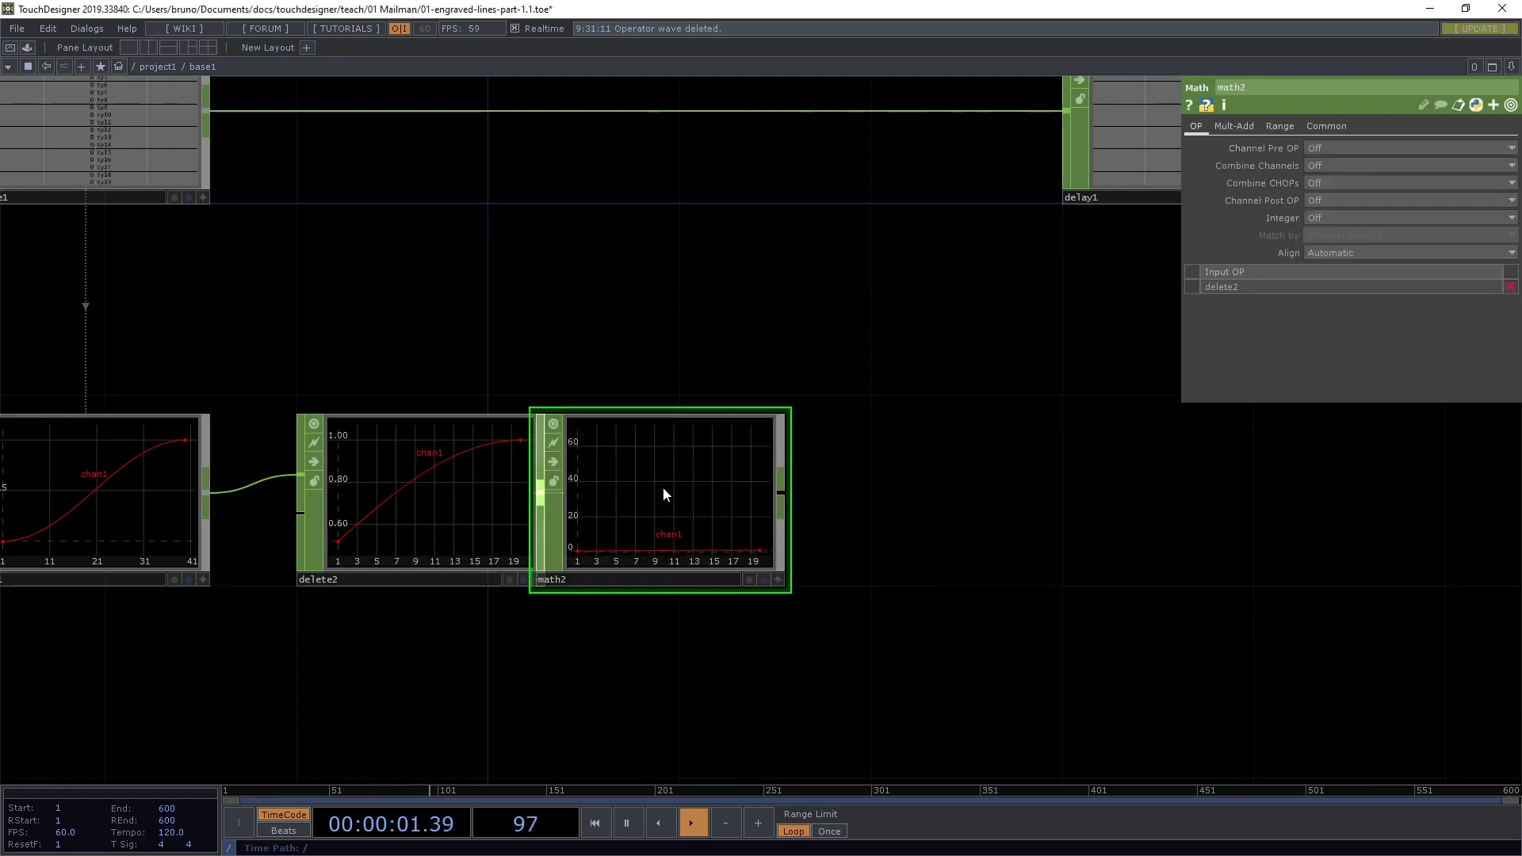
left_click(755, 486)
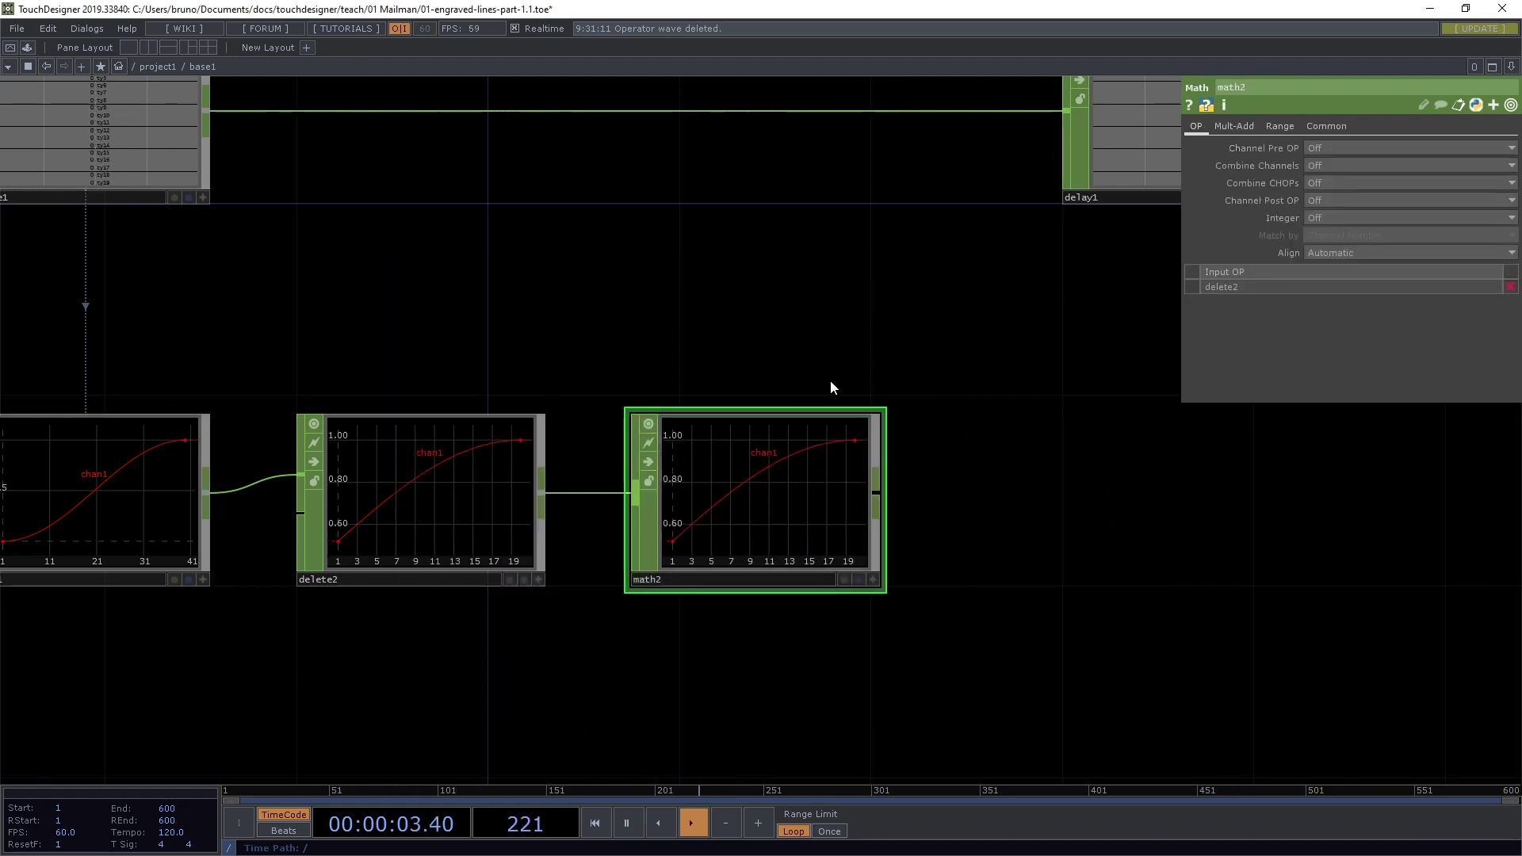
Set math2's Pre-Add to -0.5 on the Mult-Add page.
left_click(1239, 125)
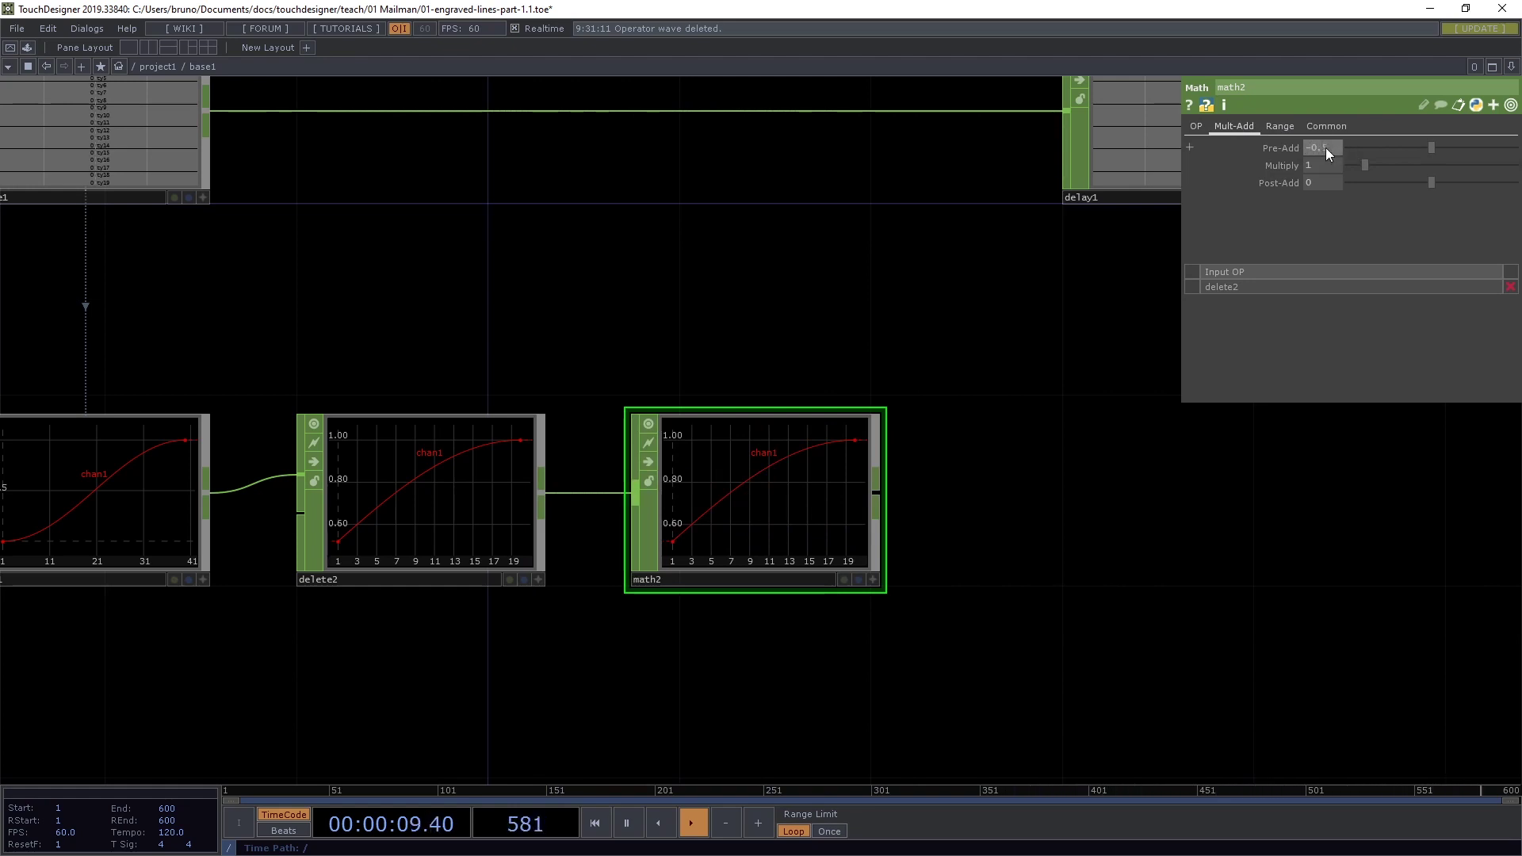
left_click(1326, 147)
type("-0.5")
key("Return")
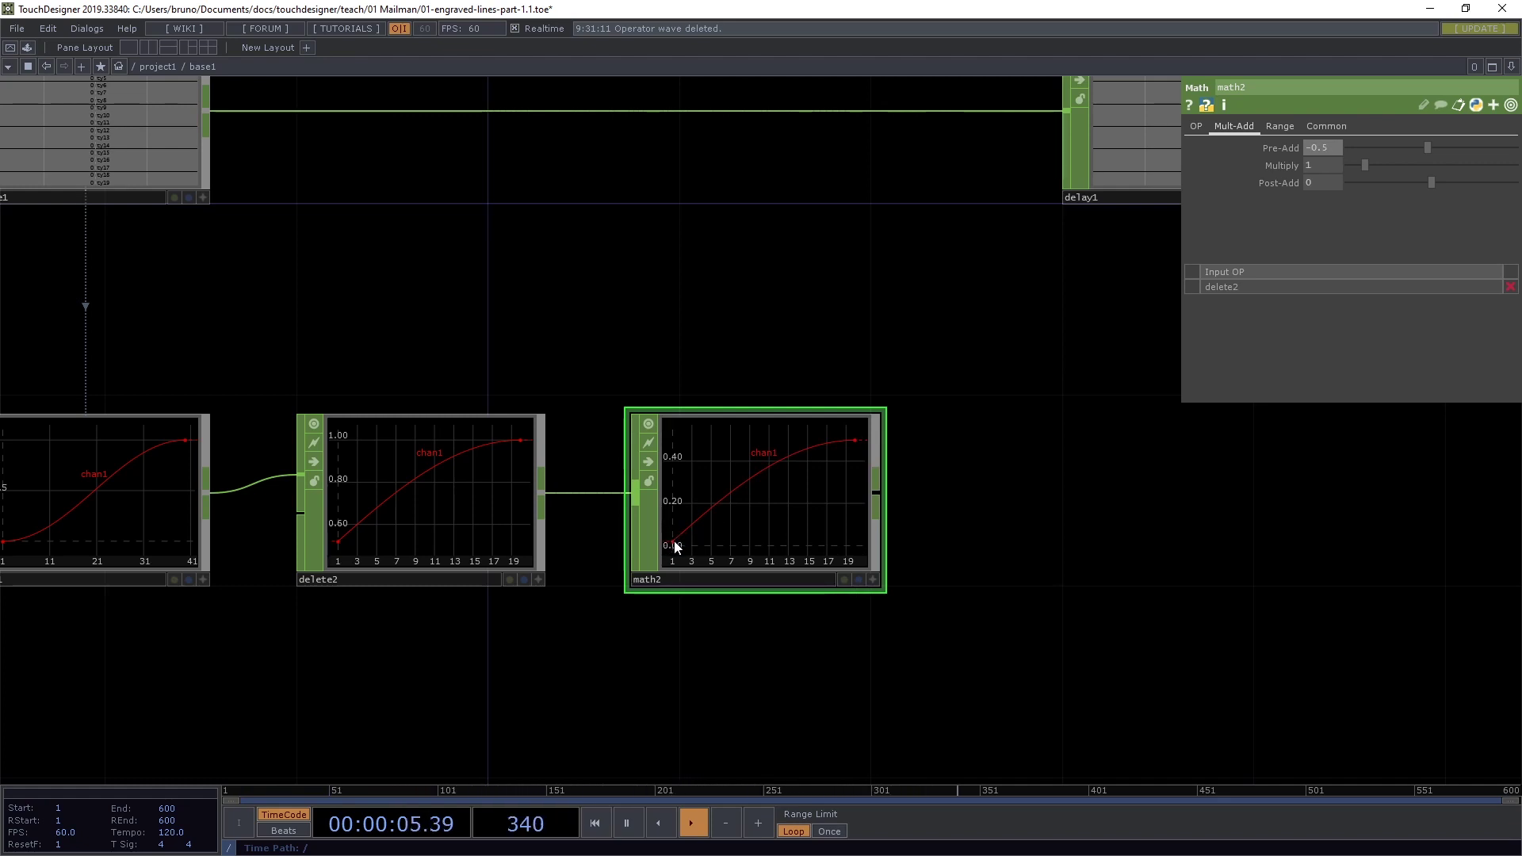
scroll(1007, 517, "down", 3)
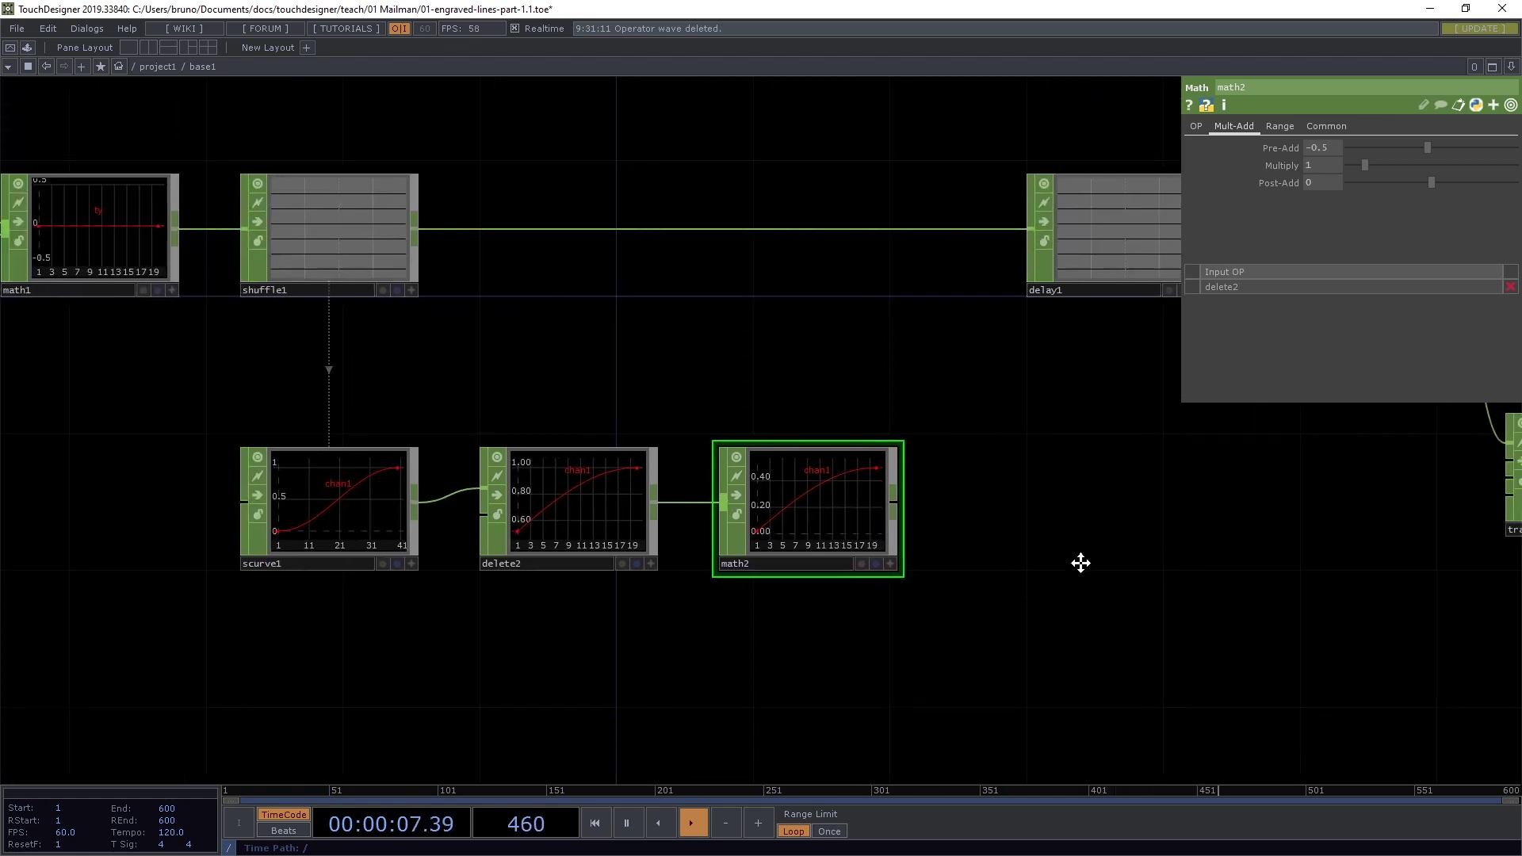
left_click_drag(1082, 561, 728, 509)
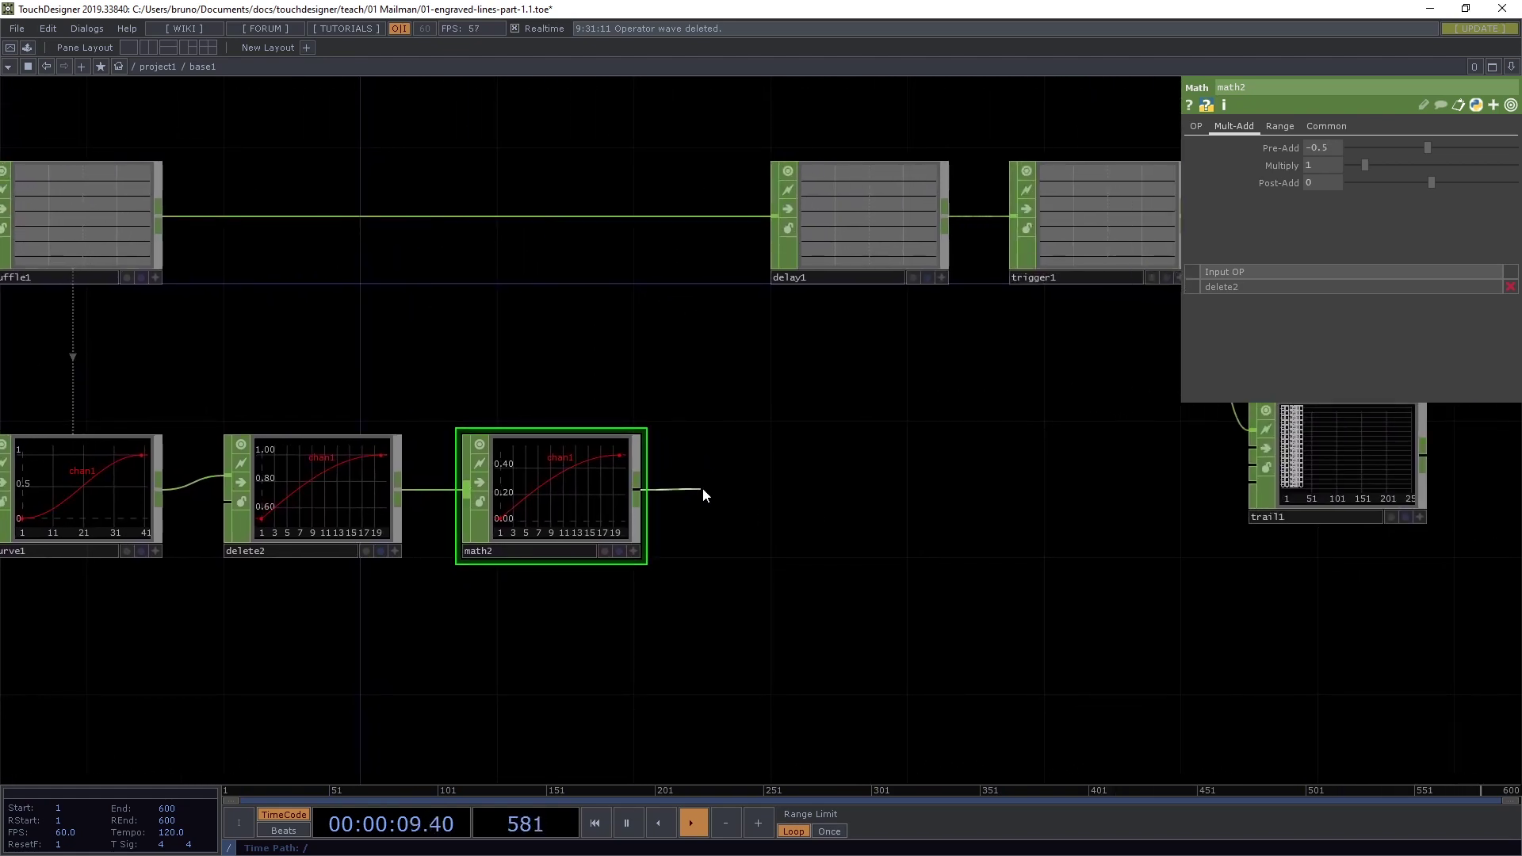
Add a Null CHOP, null2, after math2.
double_click(720, 489)
type("null")
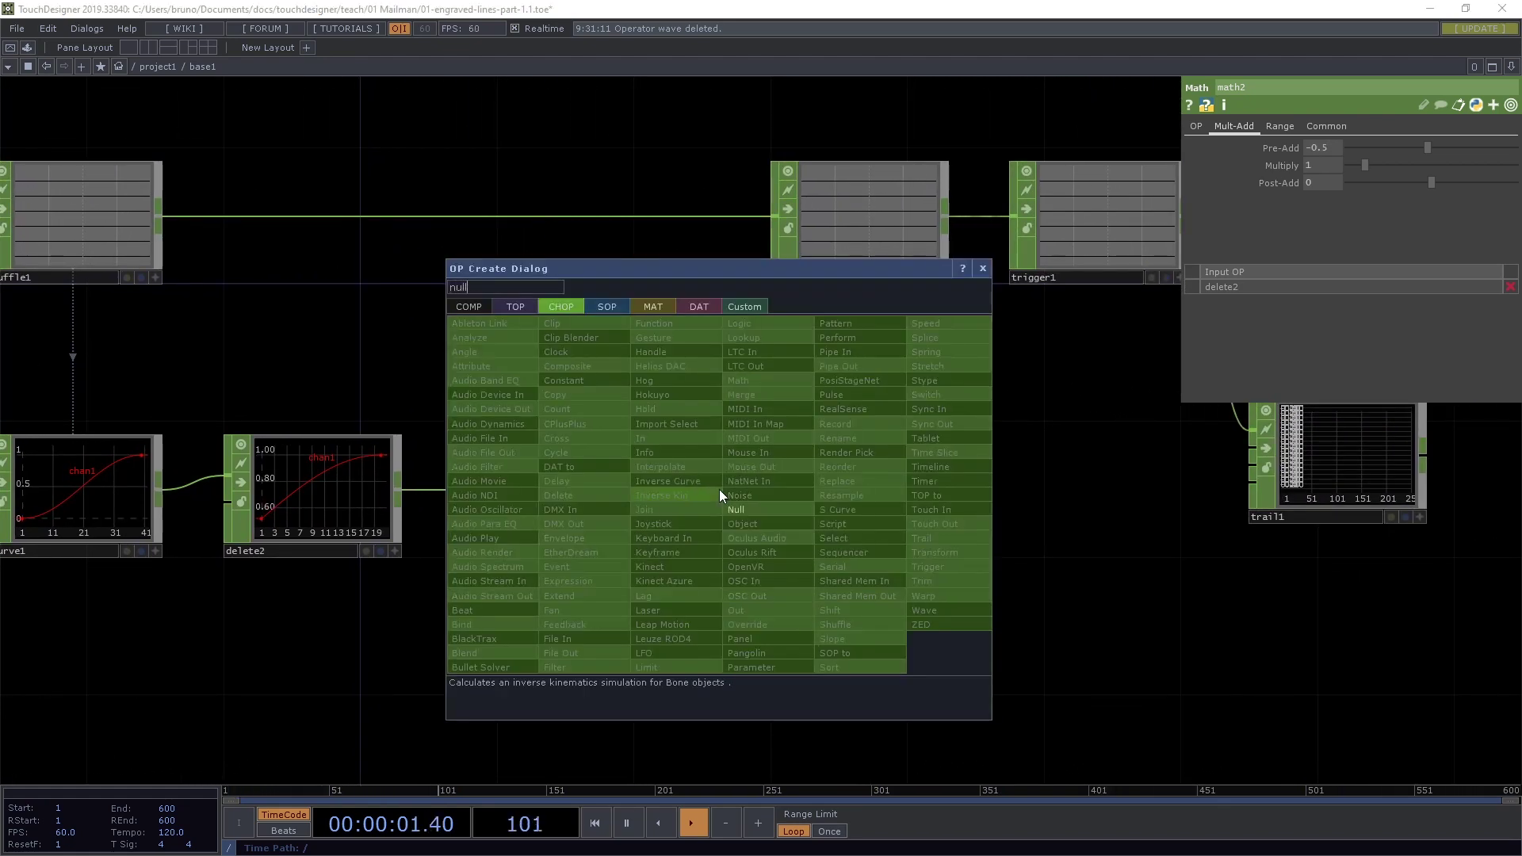
key("Return")
left_click_drag(719, 488, 791, 490)
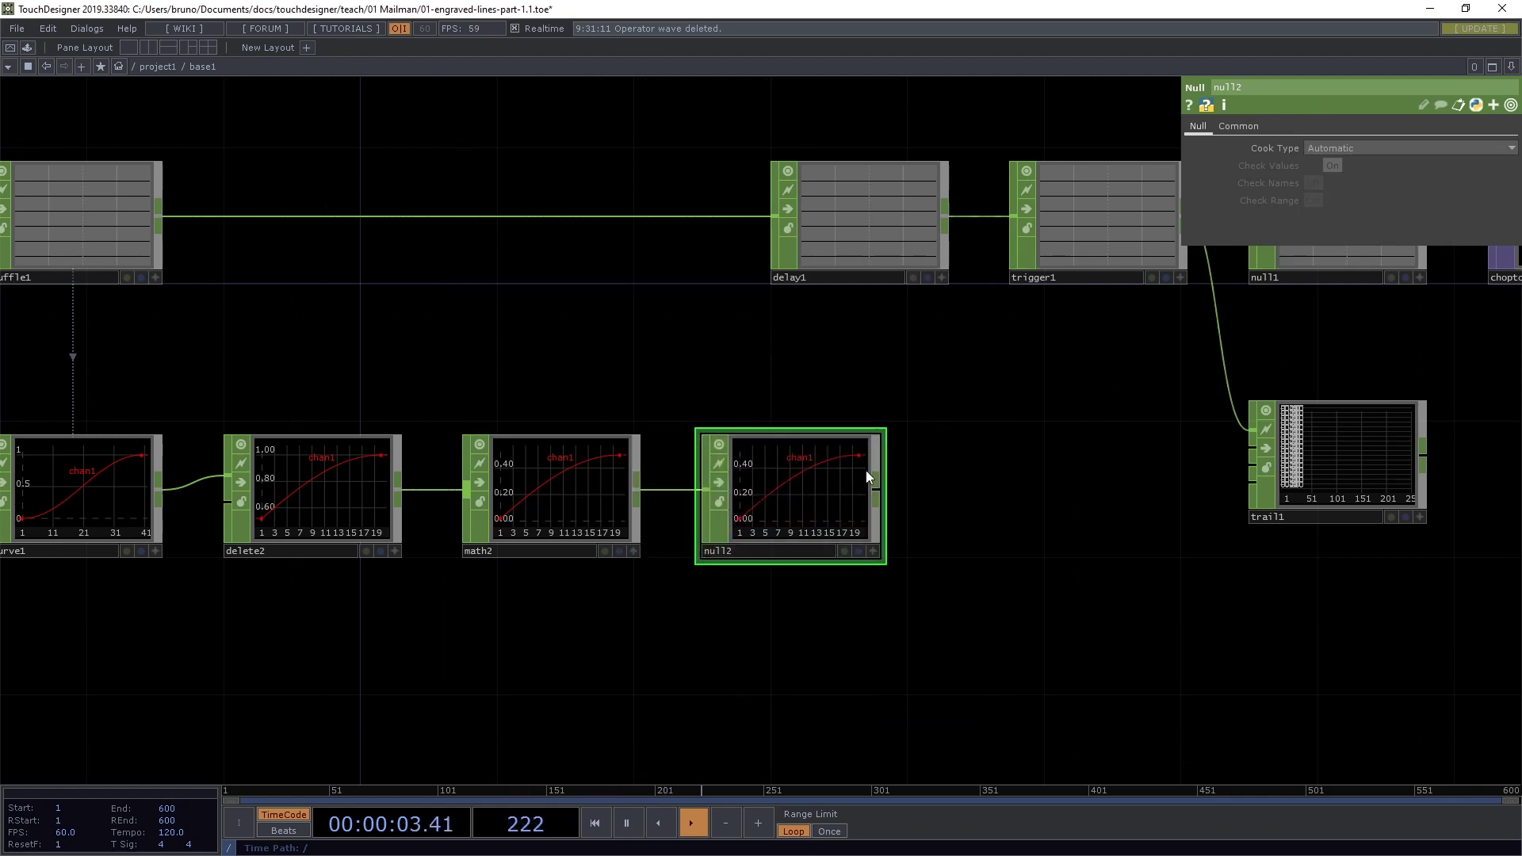
Box-select delay1 through out1 plus trail1 and move them further right.
scroll(934, 469, "down", 3)
scroll(937, 484, "down", 2)
left_click_drag(941, 503, 808, 411)
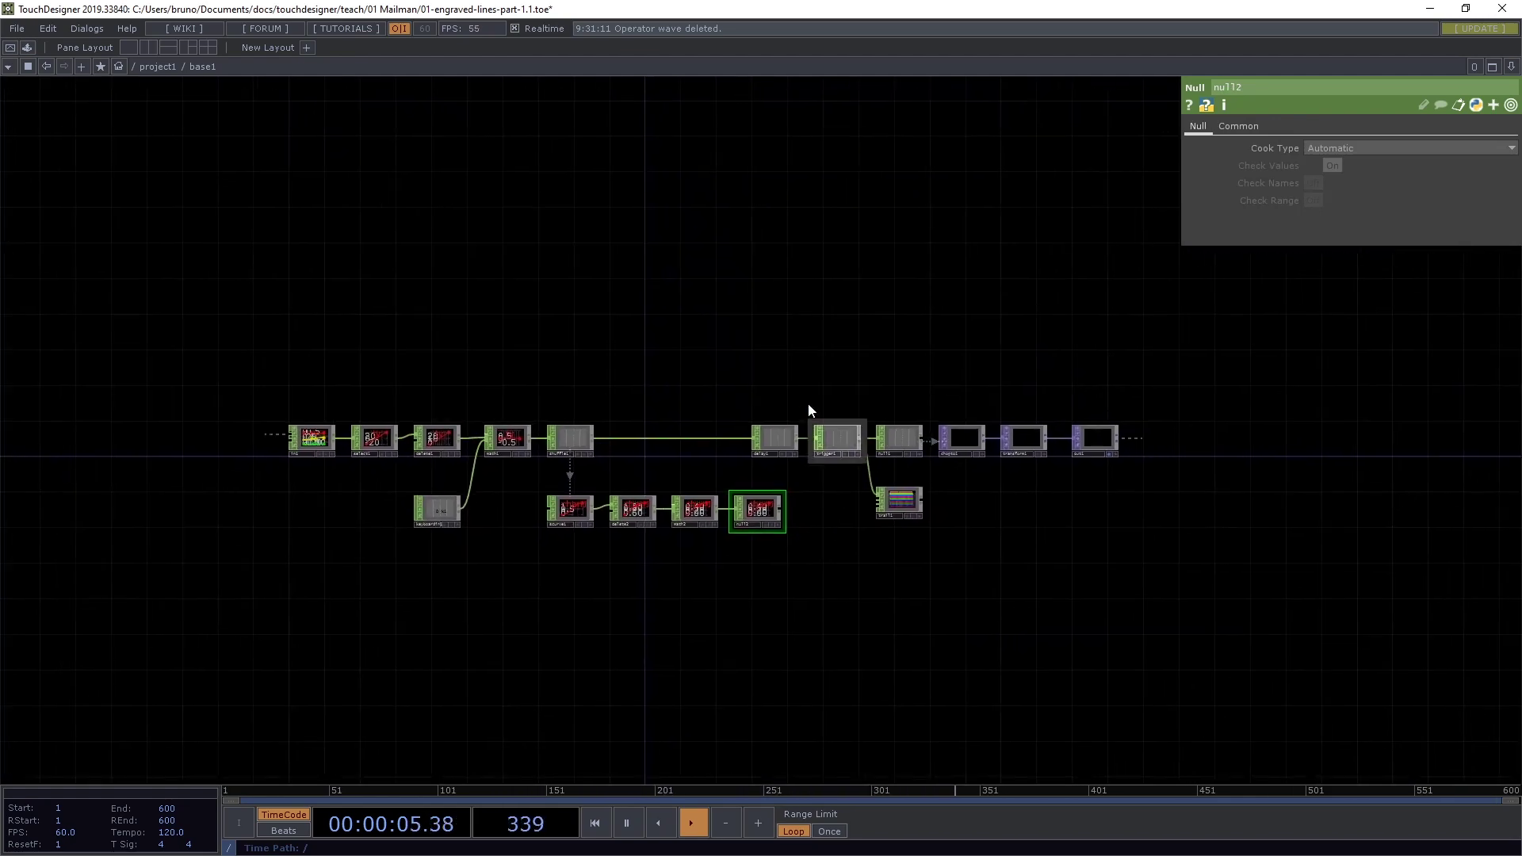
right_click_drag(784, 394, 1176, 490)
left_click_drag(912, 510, 1067, 516)
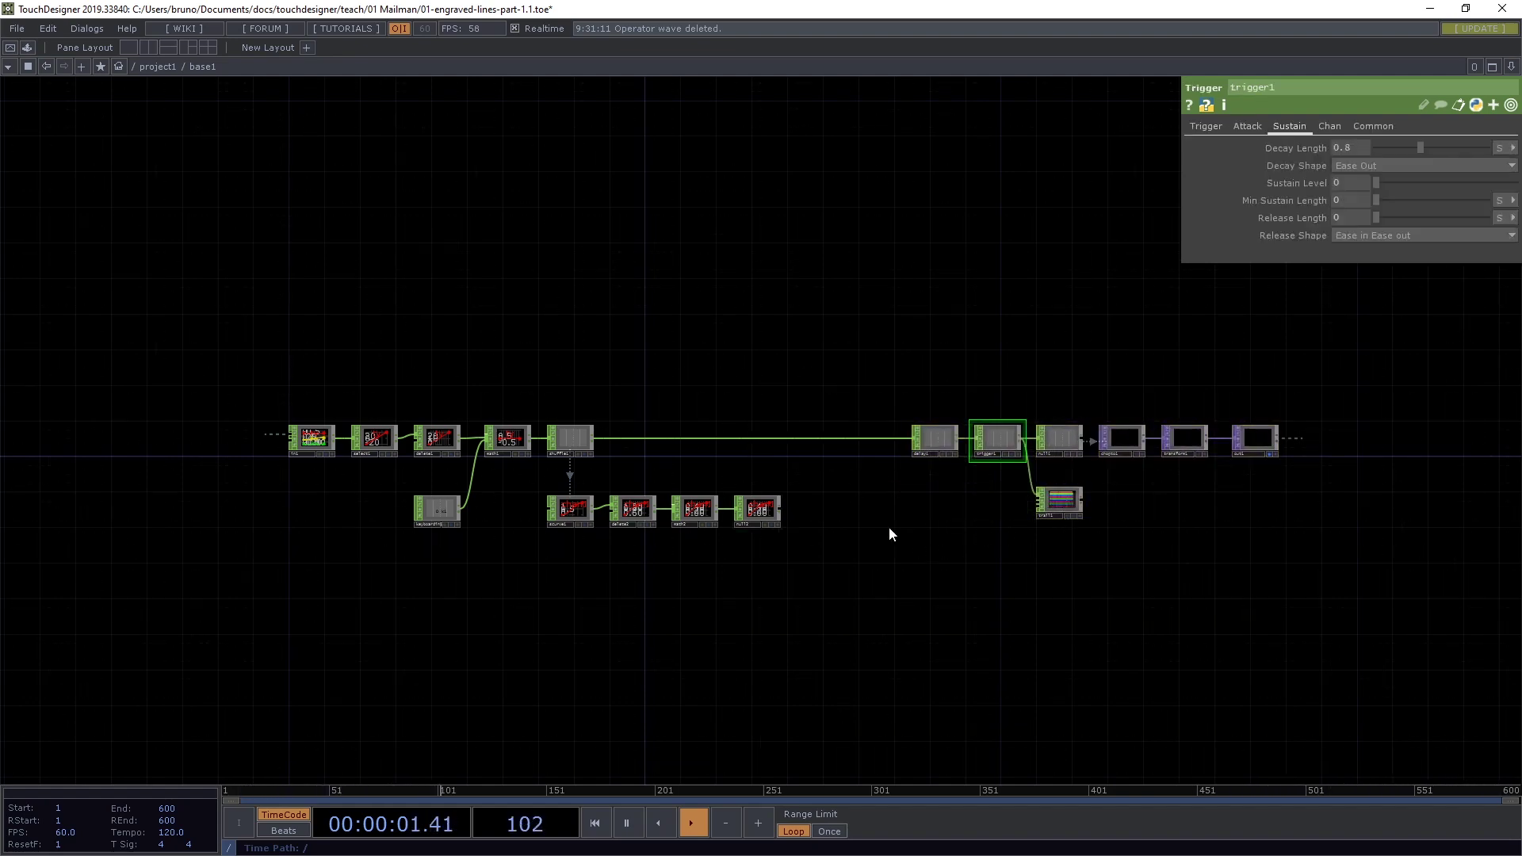
scroll(881, 507, "up", 8)
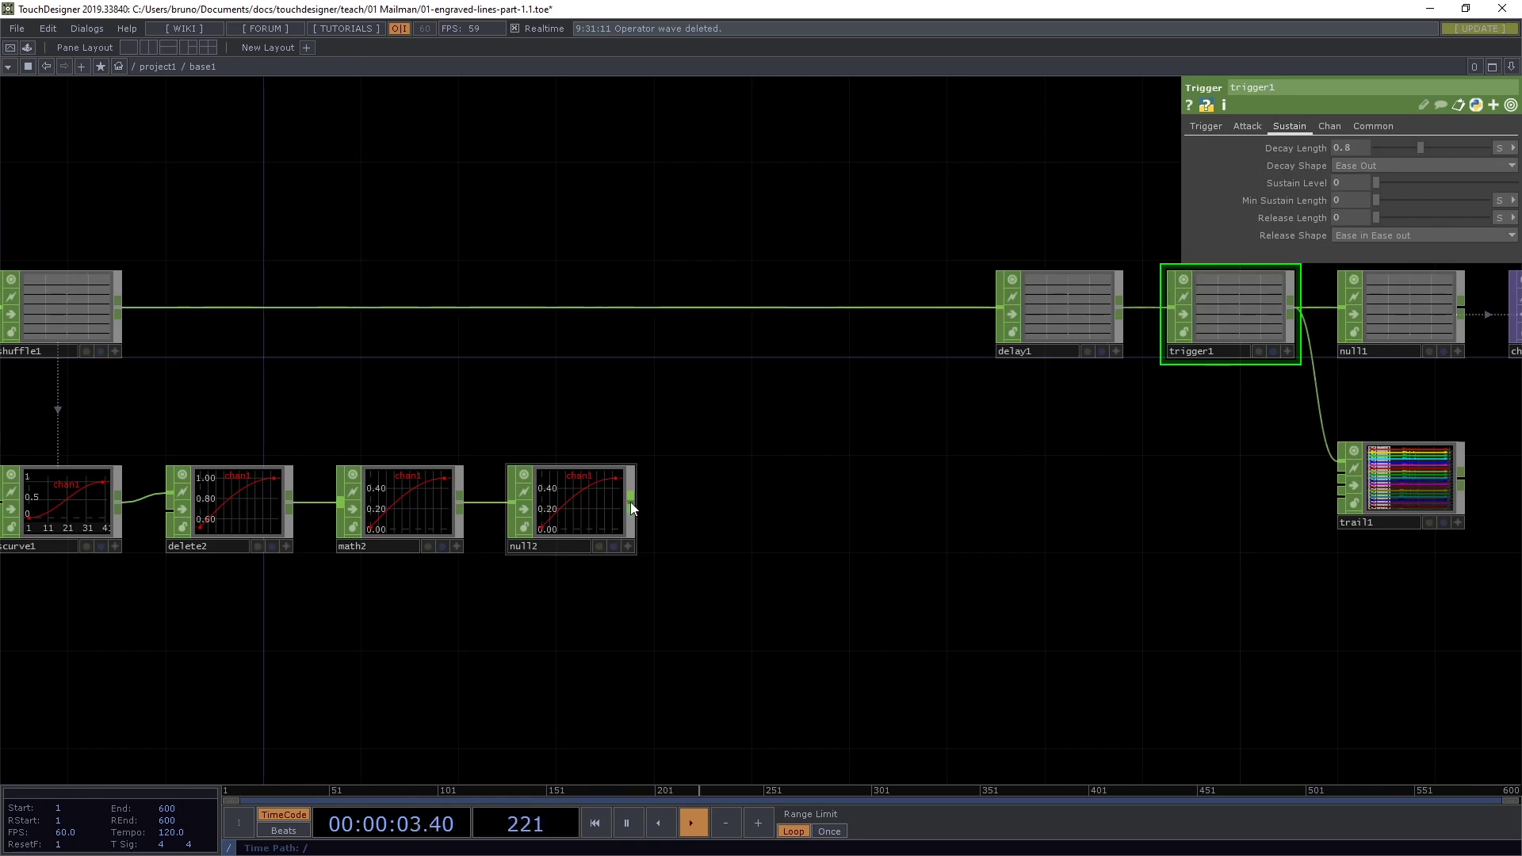
Wire a CHOP to DAT, chopto2, from null2's output.
left_click(631, 502)
left_click(691, 497)
left_click(660, 317)
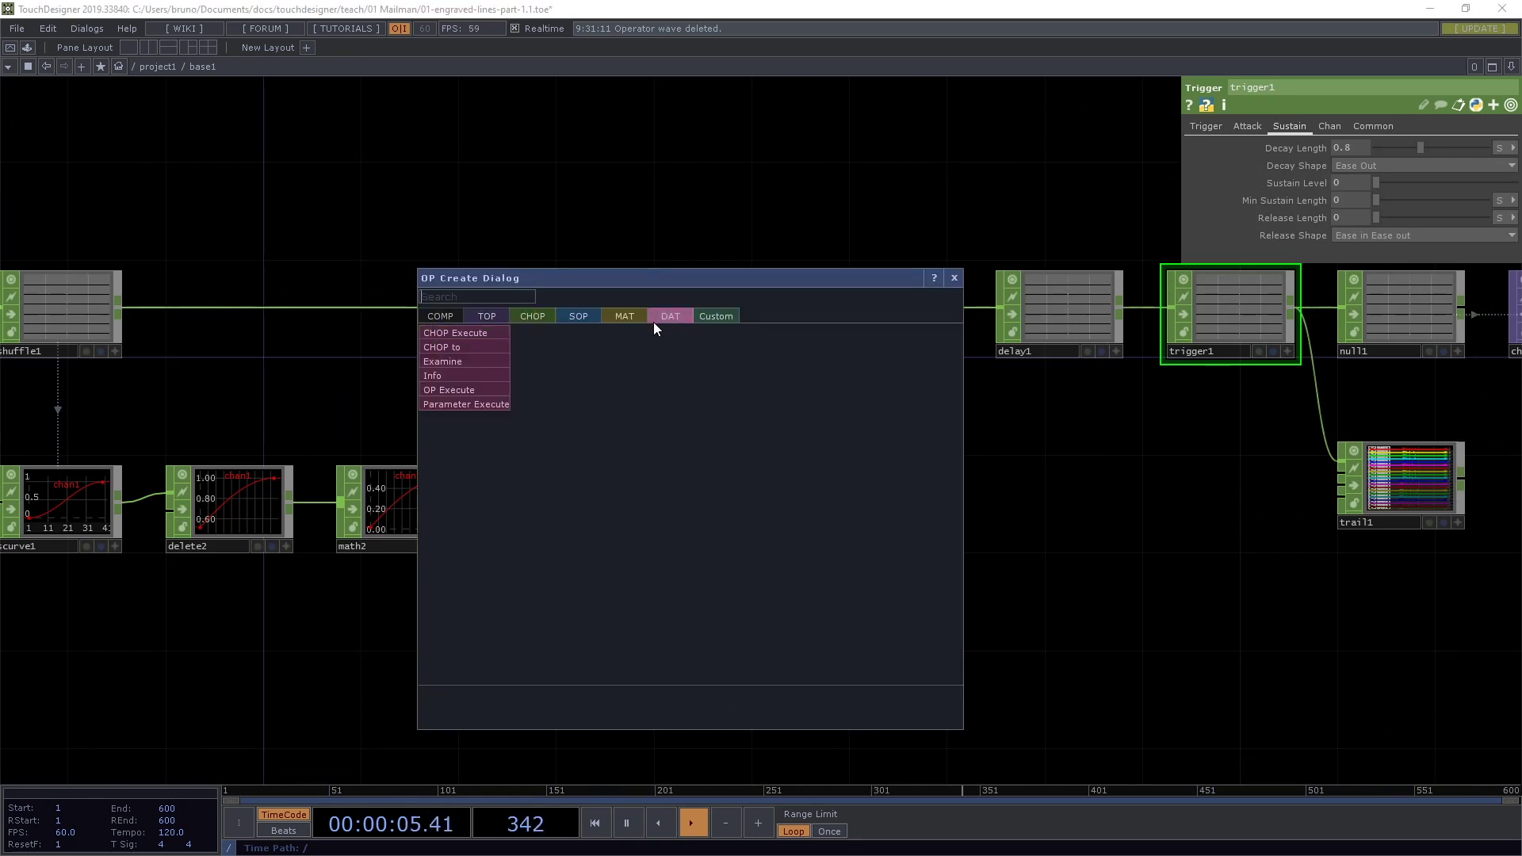
left_click(426, 344)
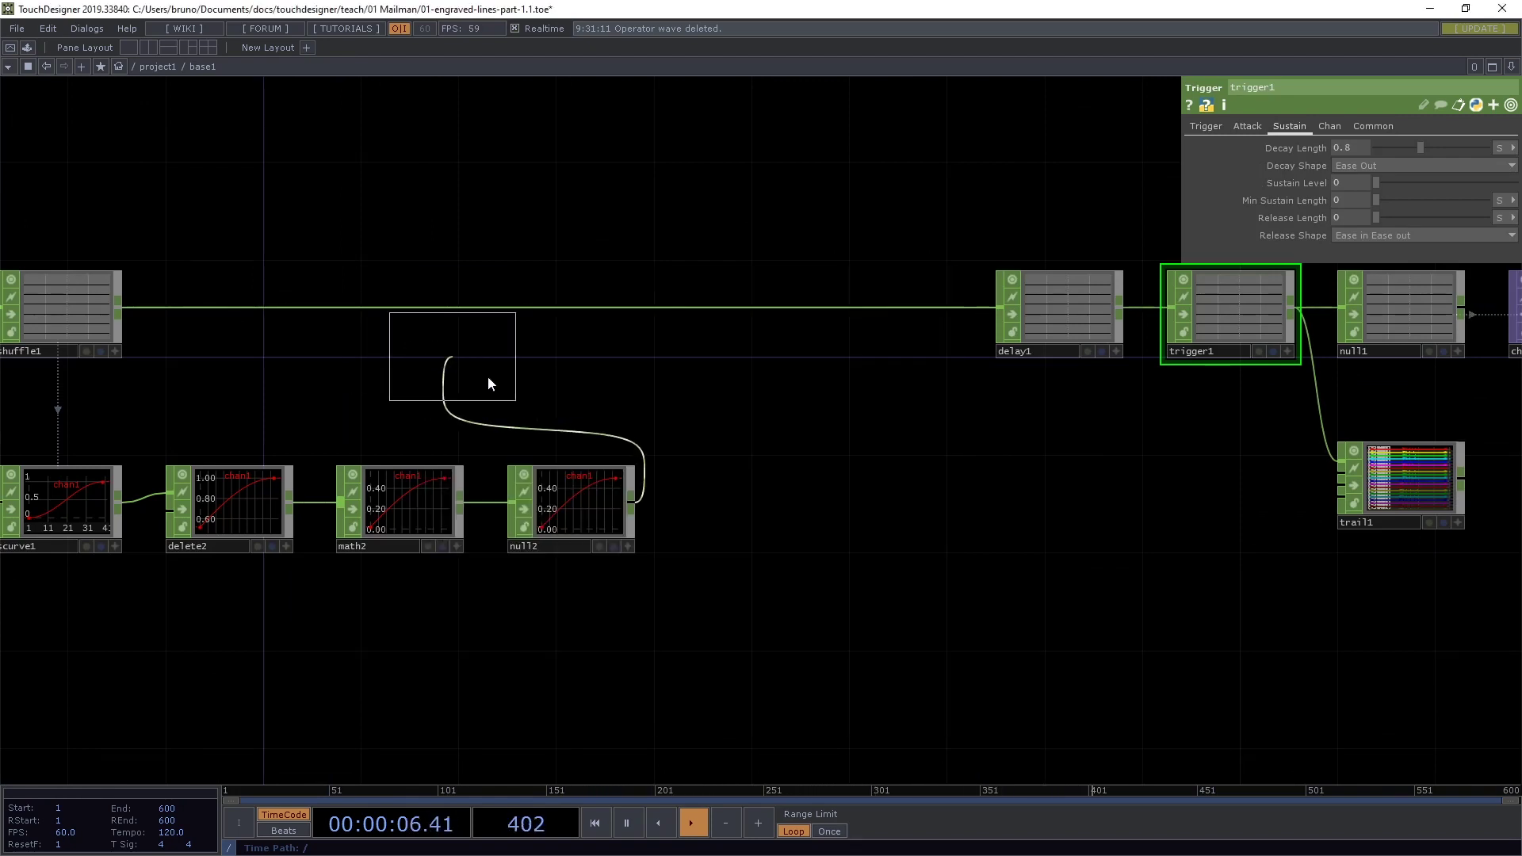
left_click(744, 506)
scroll(833, 508, "up", 6)
scroll(807, 526, "up", 6)
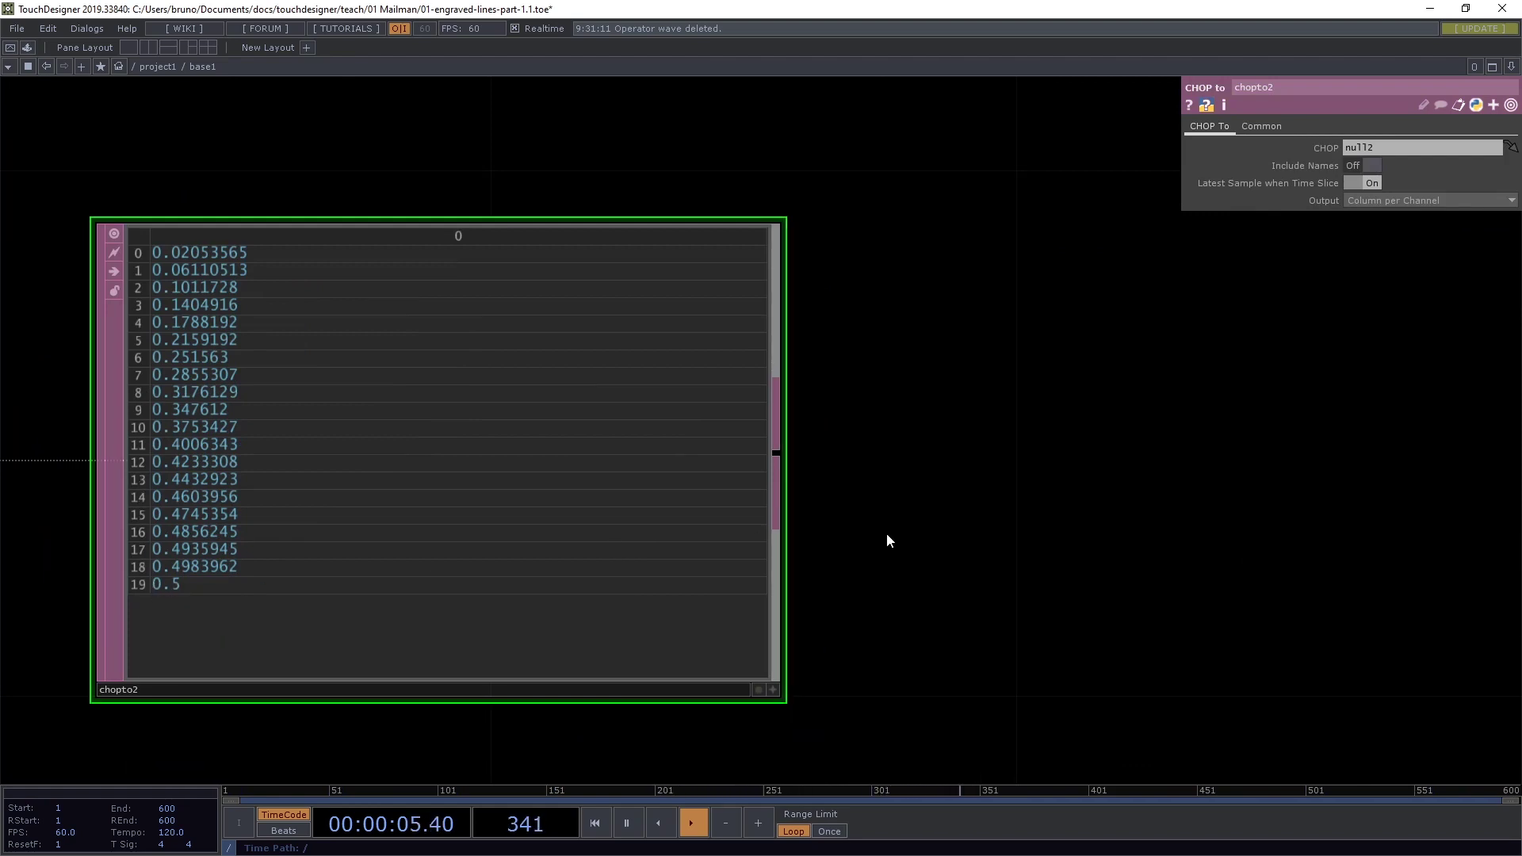
scroll(890, 537, "down", 6)
left_click_drag(925, 537, 828, 549)
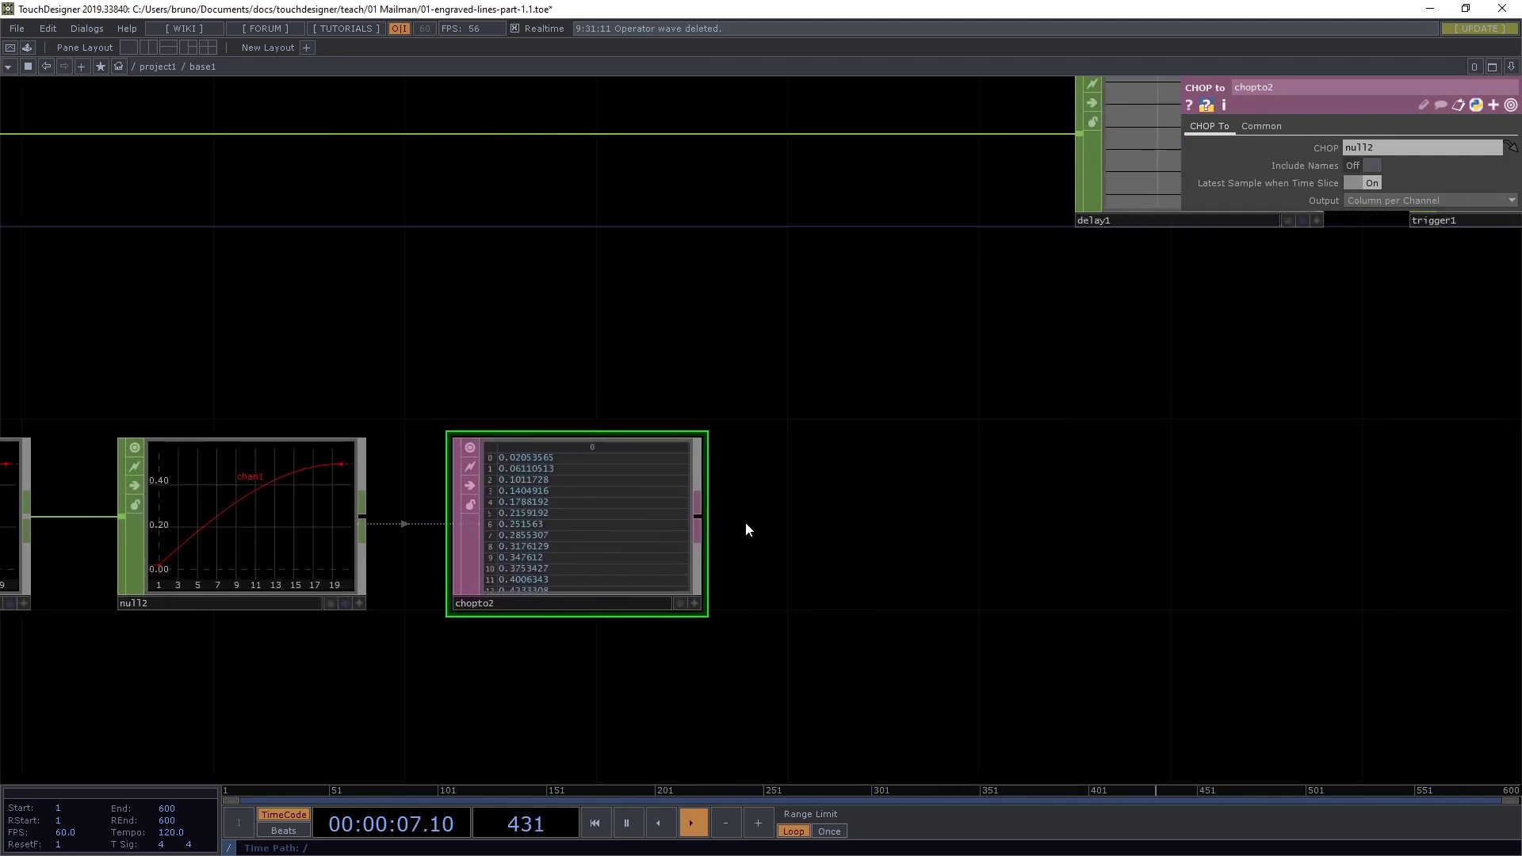
Add a Null DAT after chopto2 and rename it delaysTable.
left_click(699, 516)
left_click(837, 519)
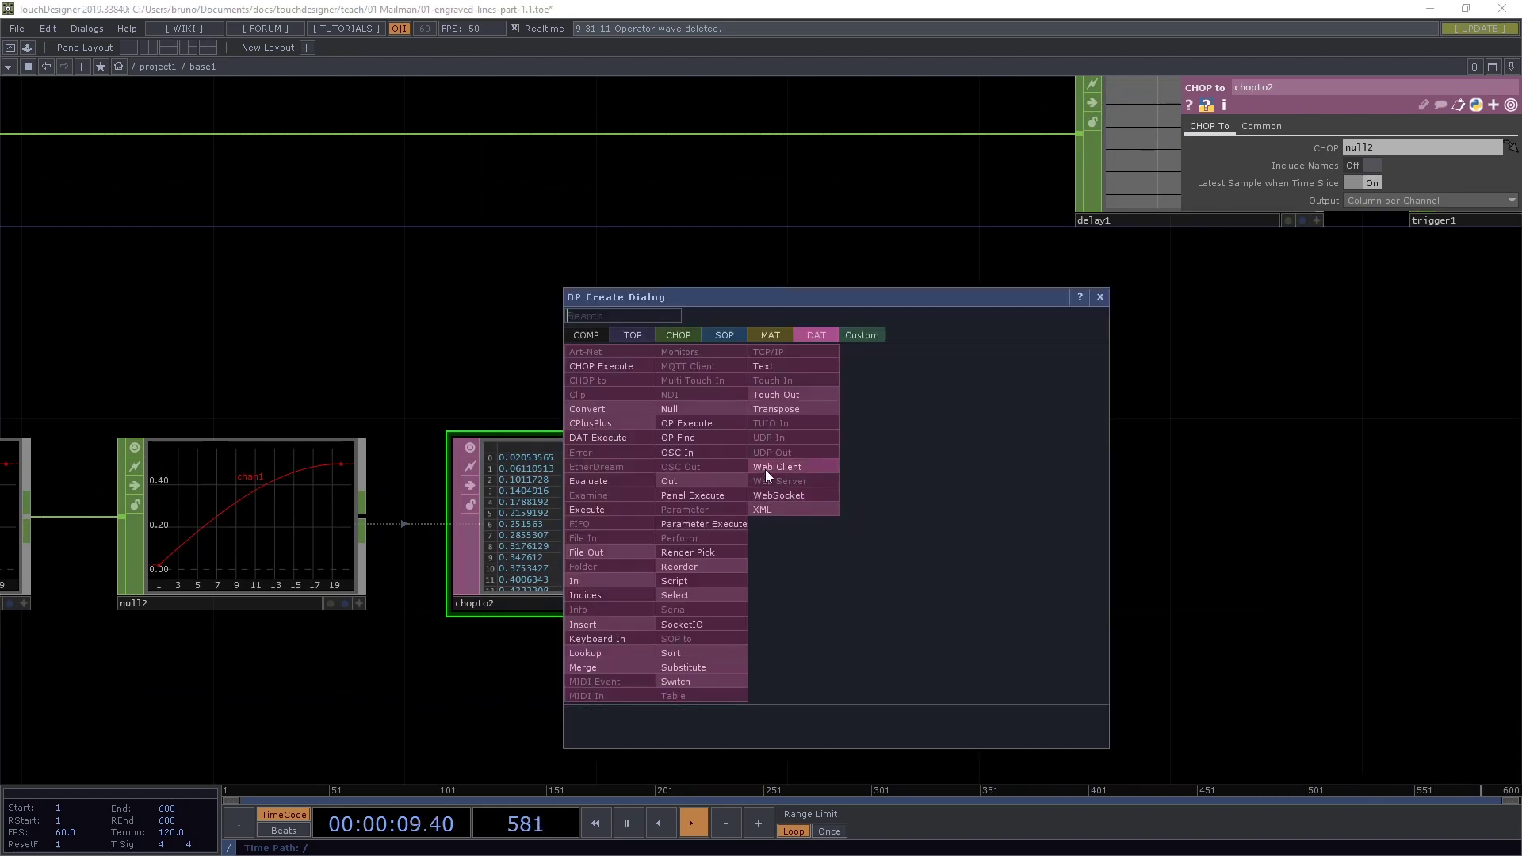
left_click(705, 413)
left_click(906, 521)
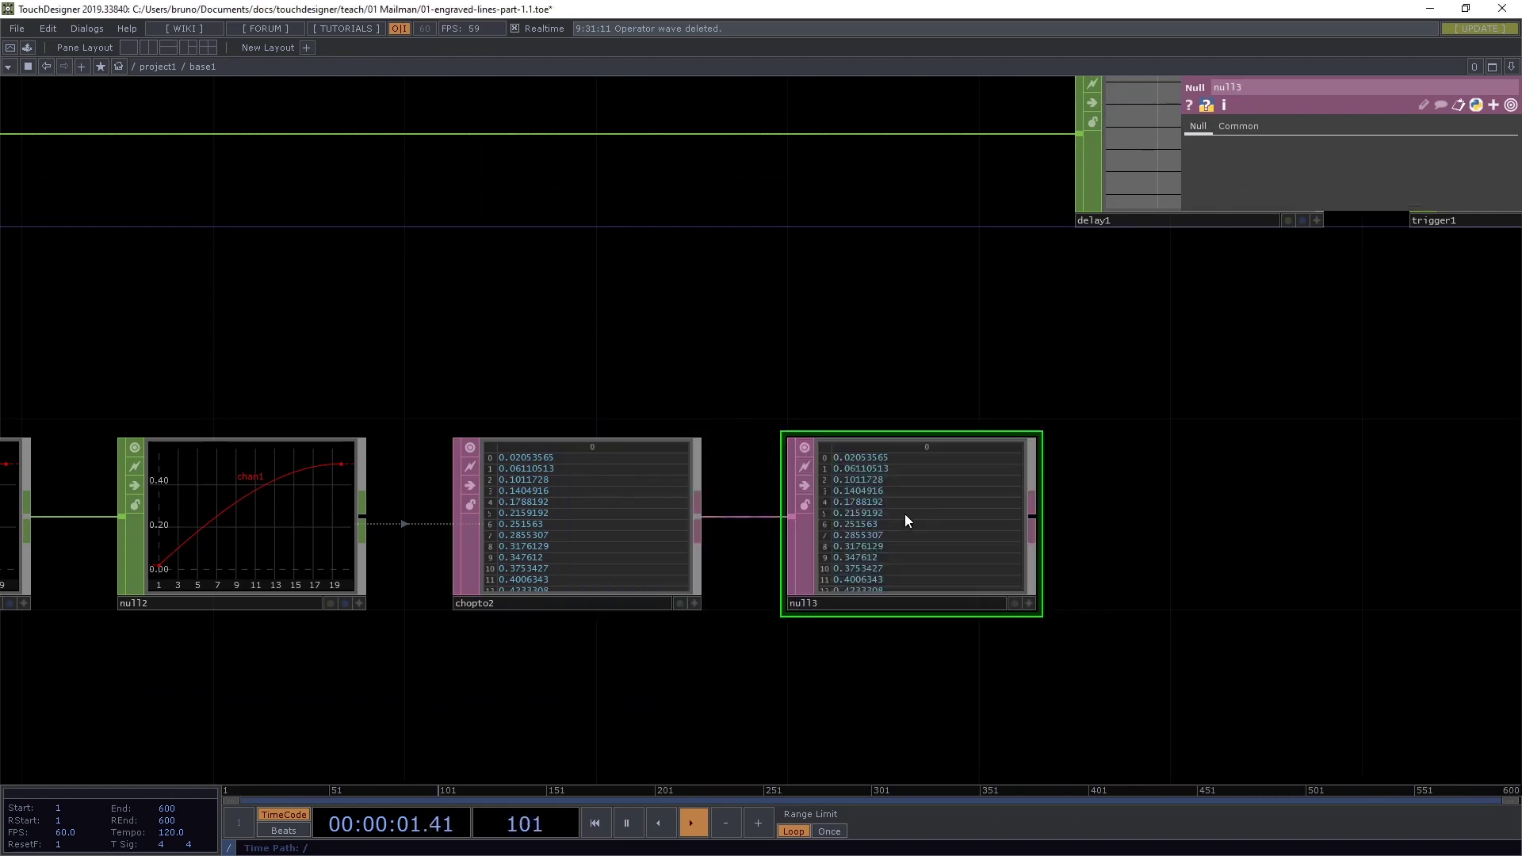
left_click(826, 605)
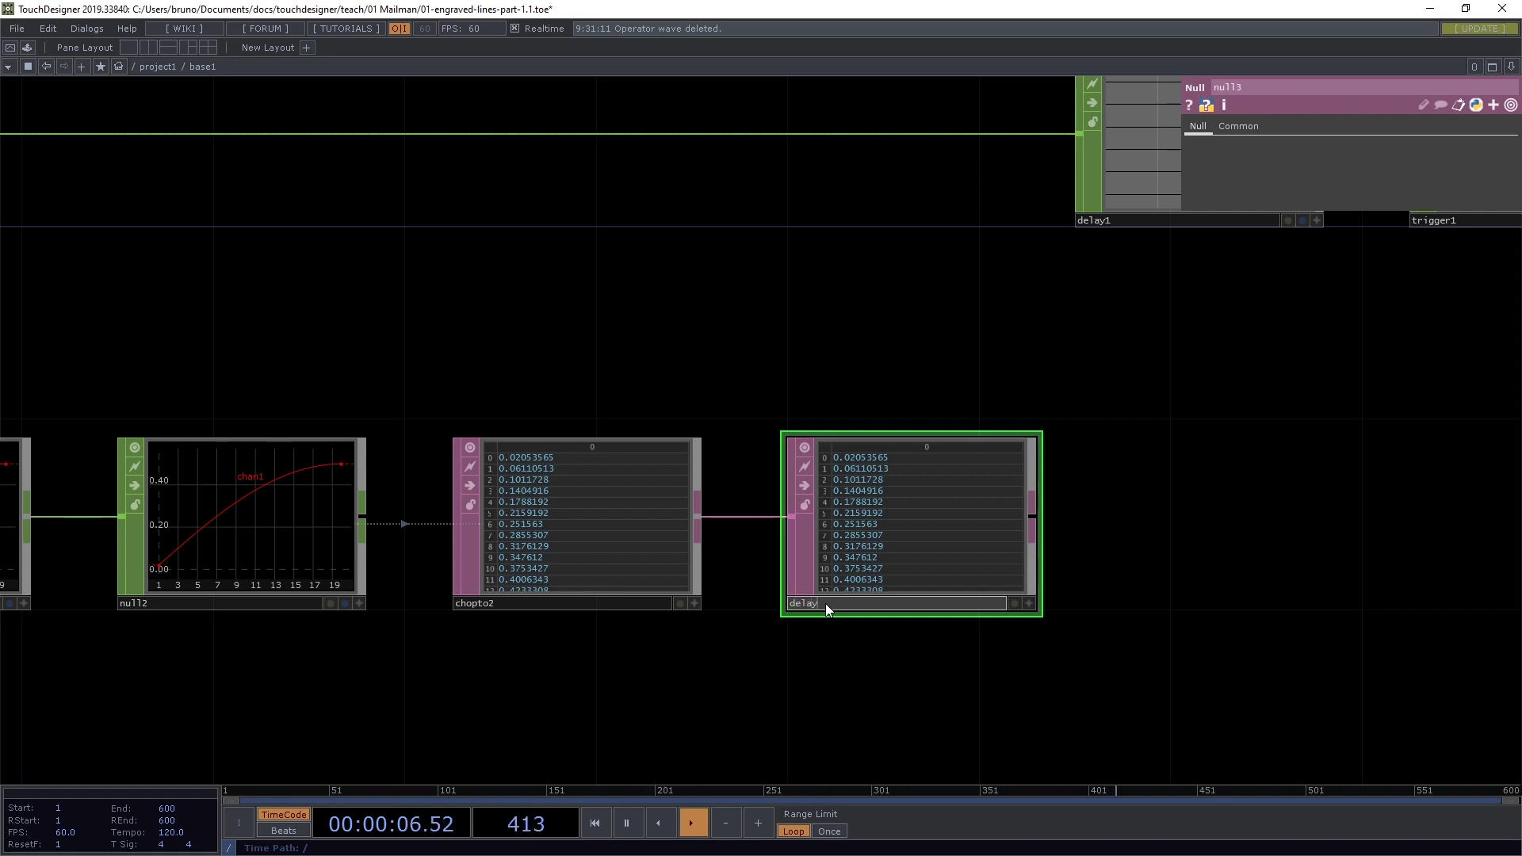
key("Return")
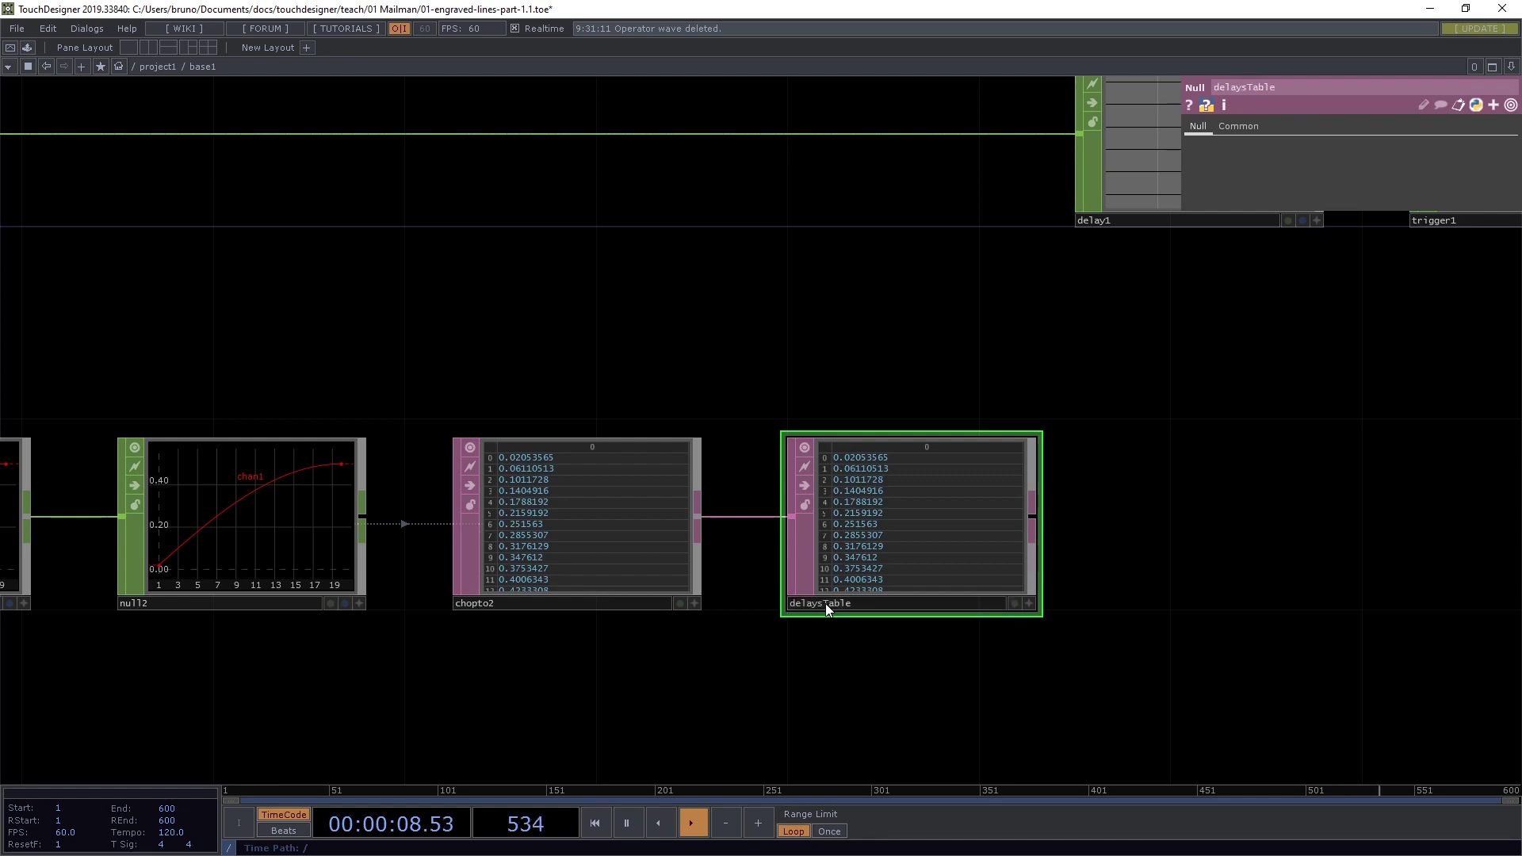
Copy the op('delaysTable')[me.chanIndex,0] expression from the Delay CHOP docs.
key("alt+Tab")
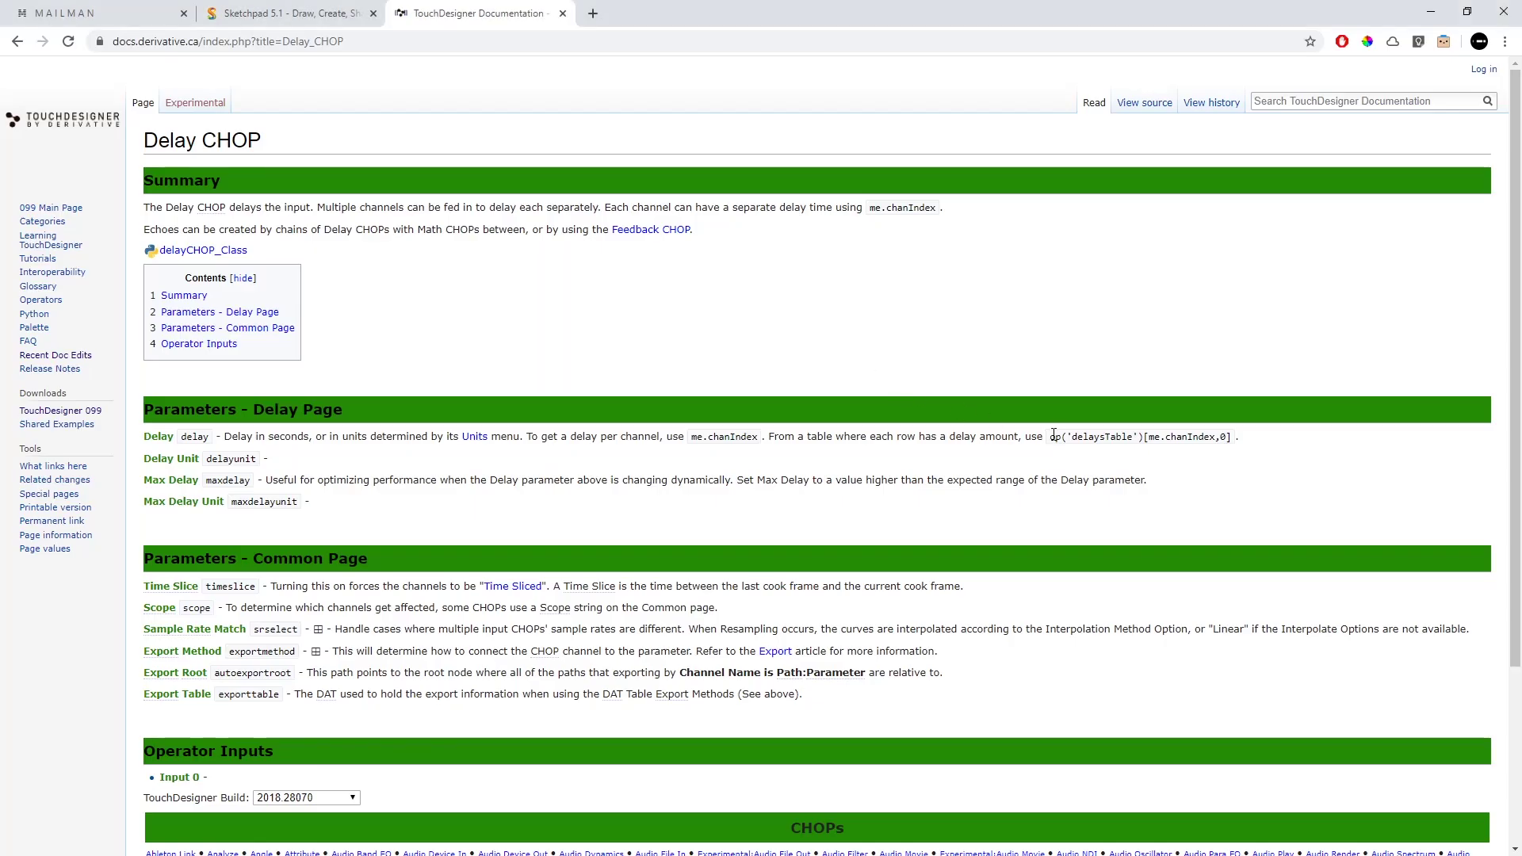
left_click_drag(1064, 436, 1228, 437)
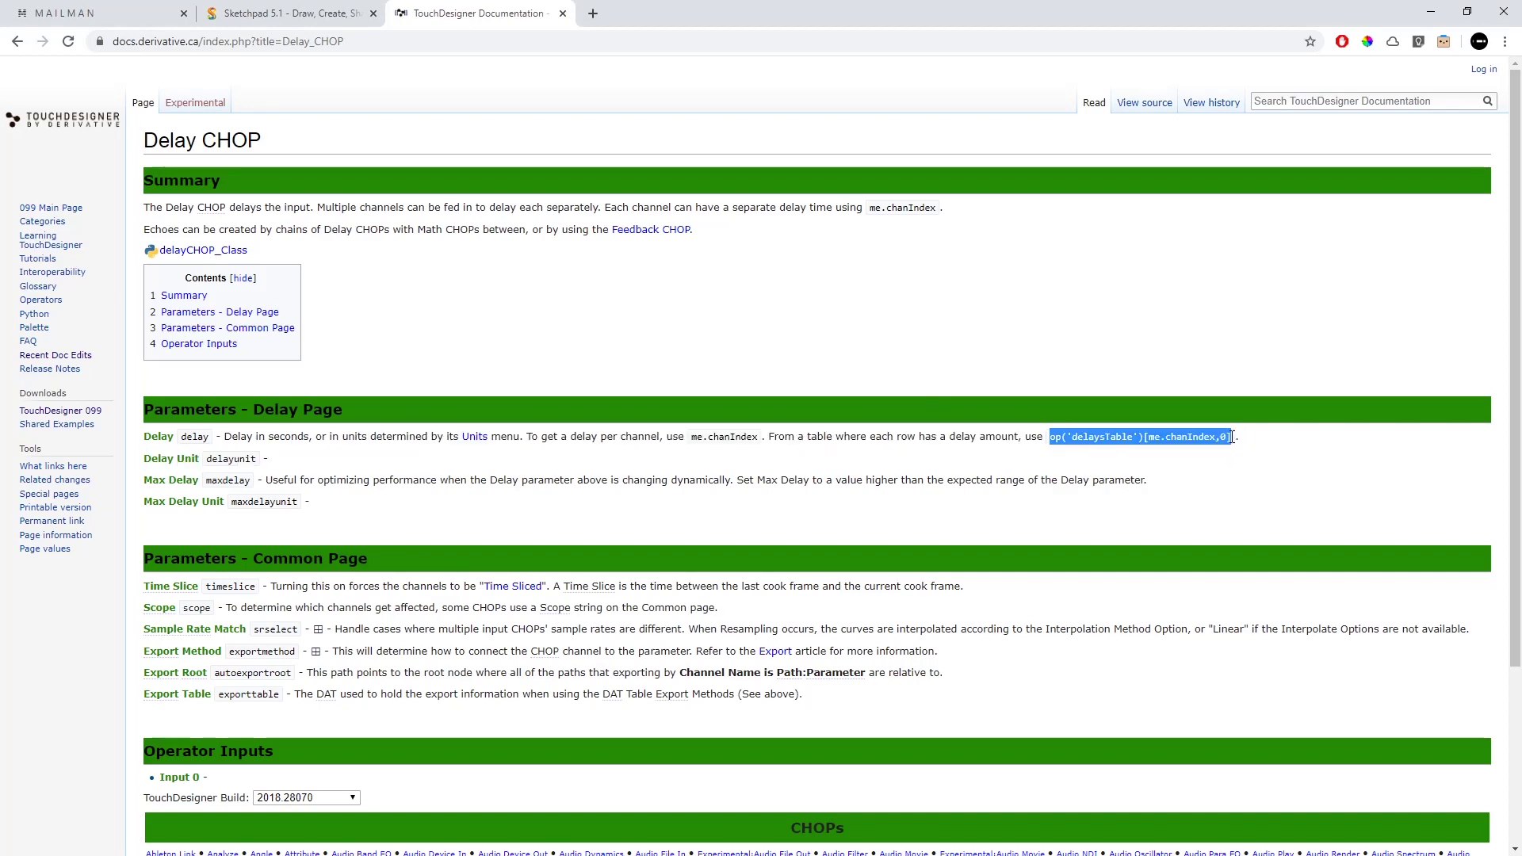
key("alt+Tab")
Paste op('delaysTable')[me.chanIndex,0] as delay1's Delay expression.
scroll(1059, 341, "down", 3)
left_click(1109, 252)
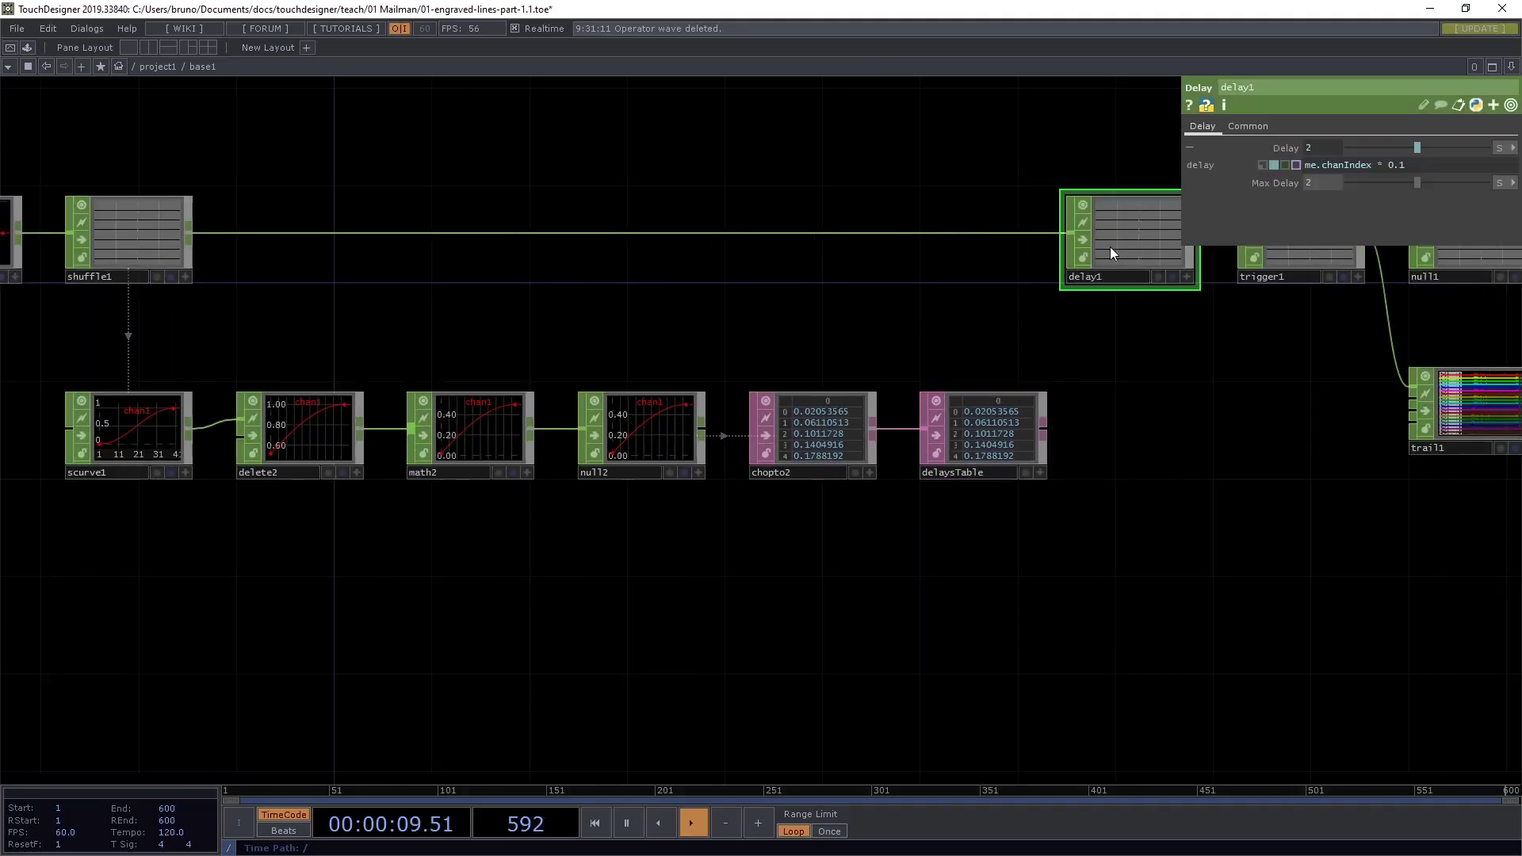
left_click(1428, 168)
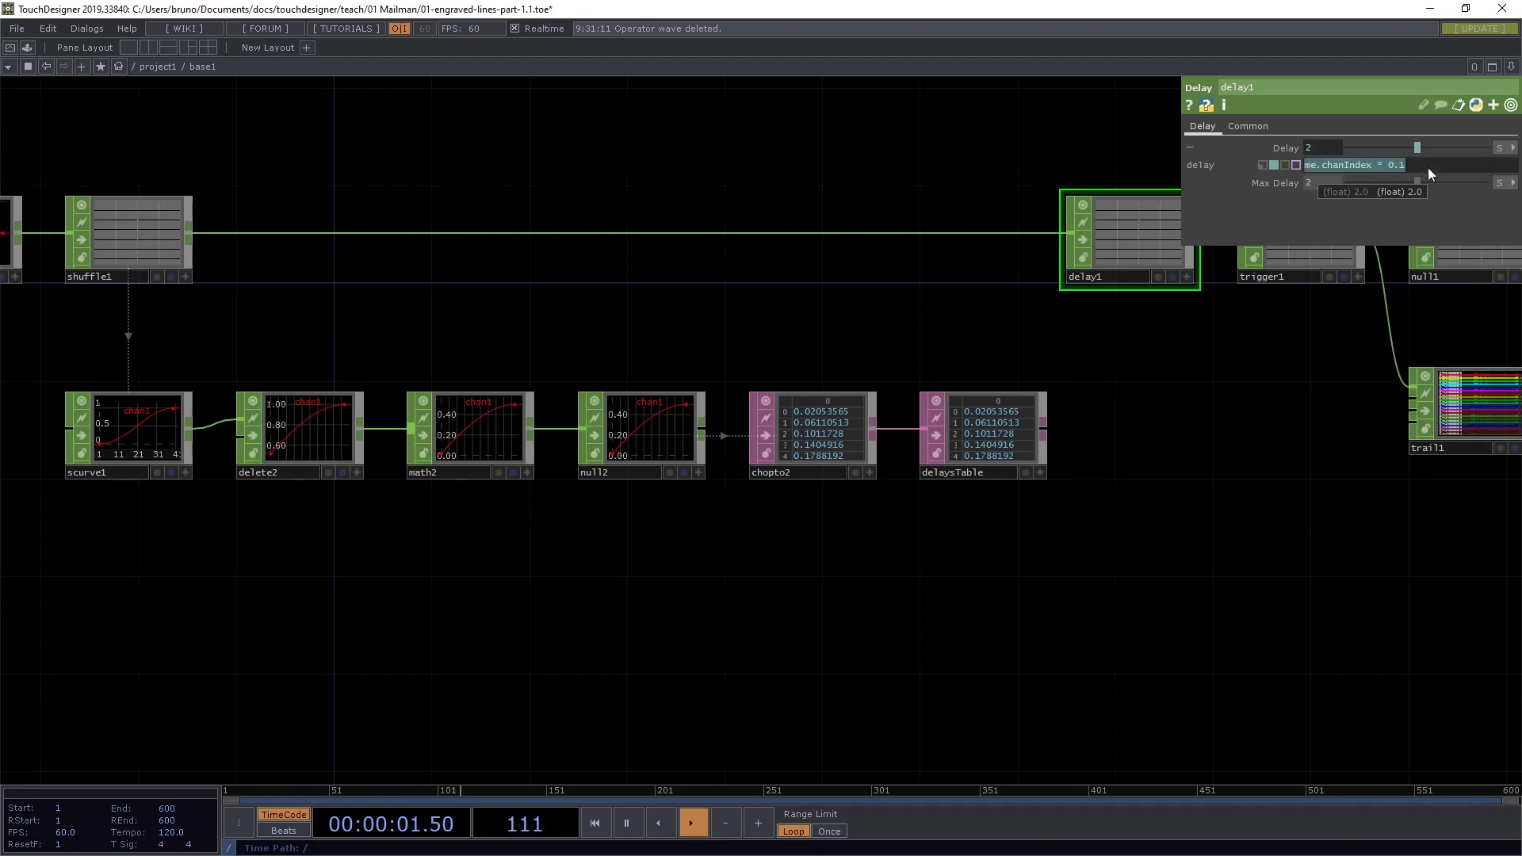
type("op('delaysTable')[me.chanIndex,0]")
key("Return")
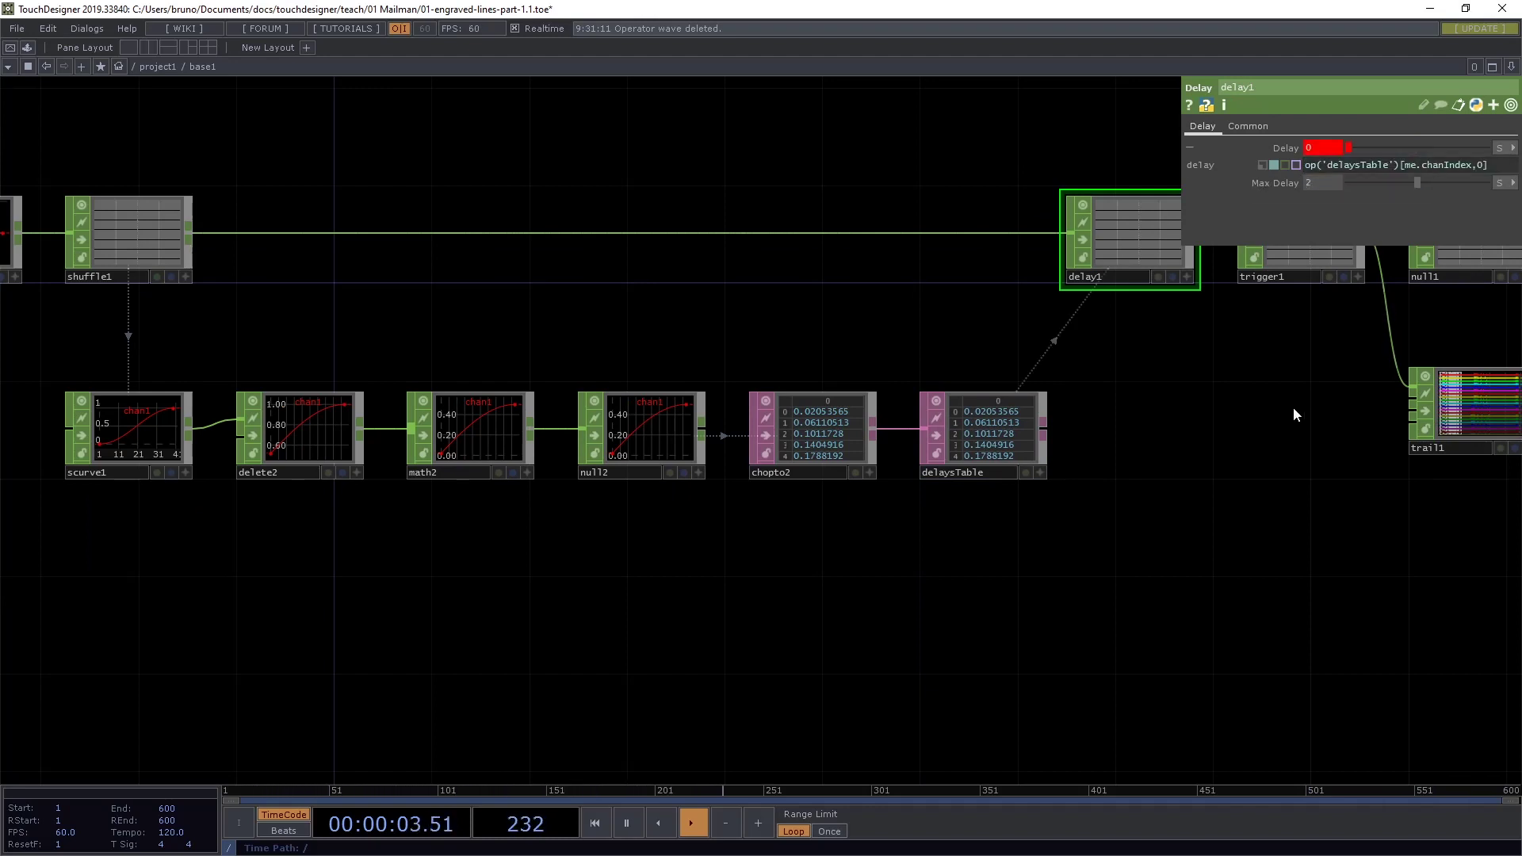
Box-select delay1 through out1 and trail1 and move the chain left.
scroll(1290, 410, "down", 2)
left_click_drag(1050, 558, 724, 468)
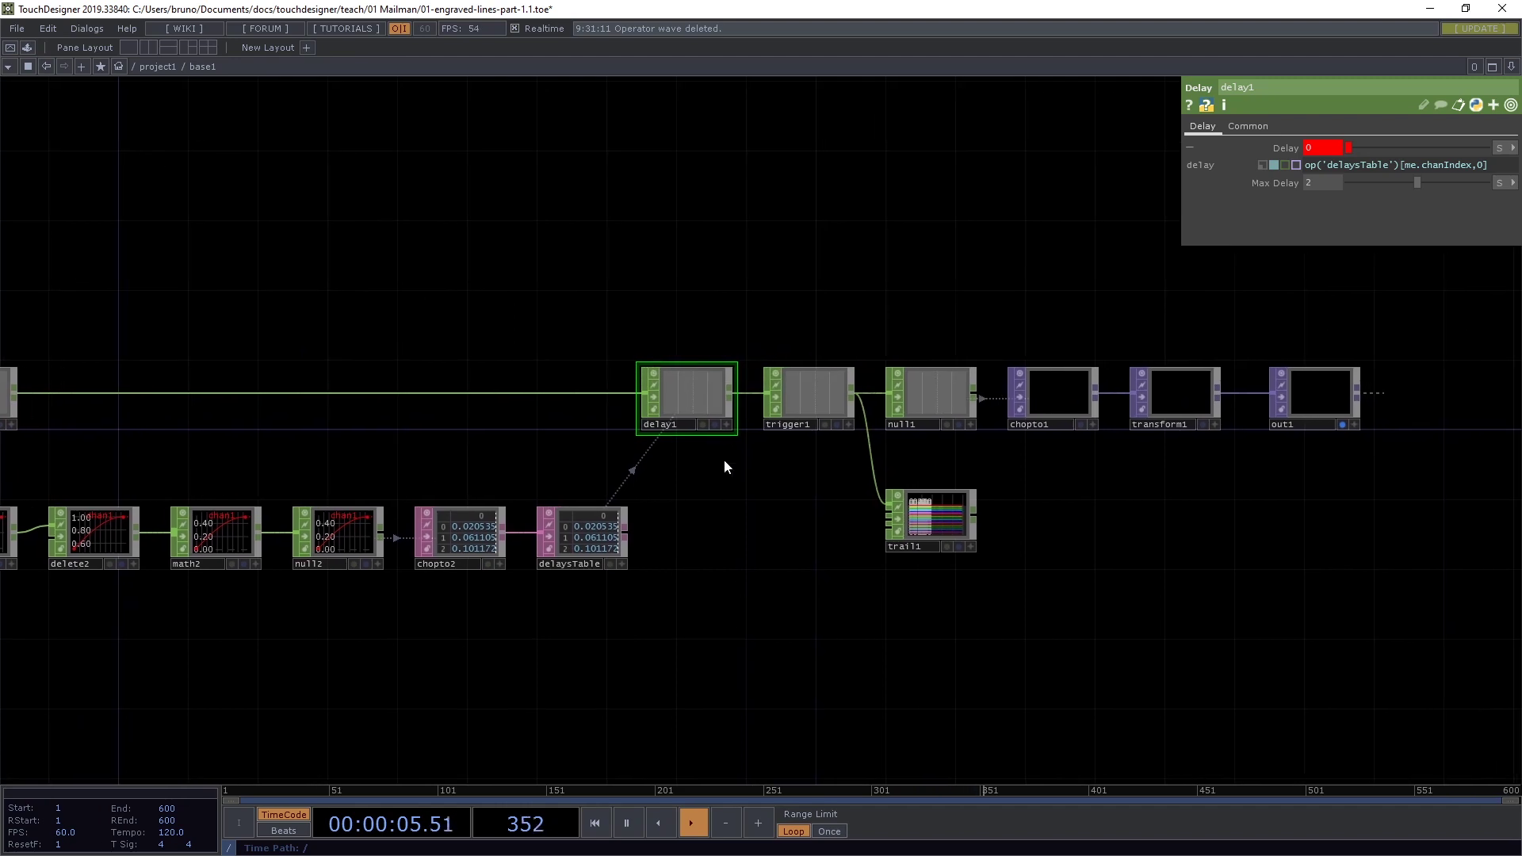
left_click_drag(778, 317, 1421, 526)
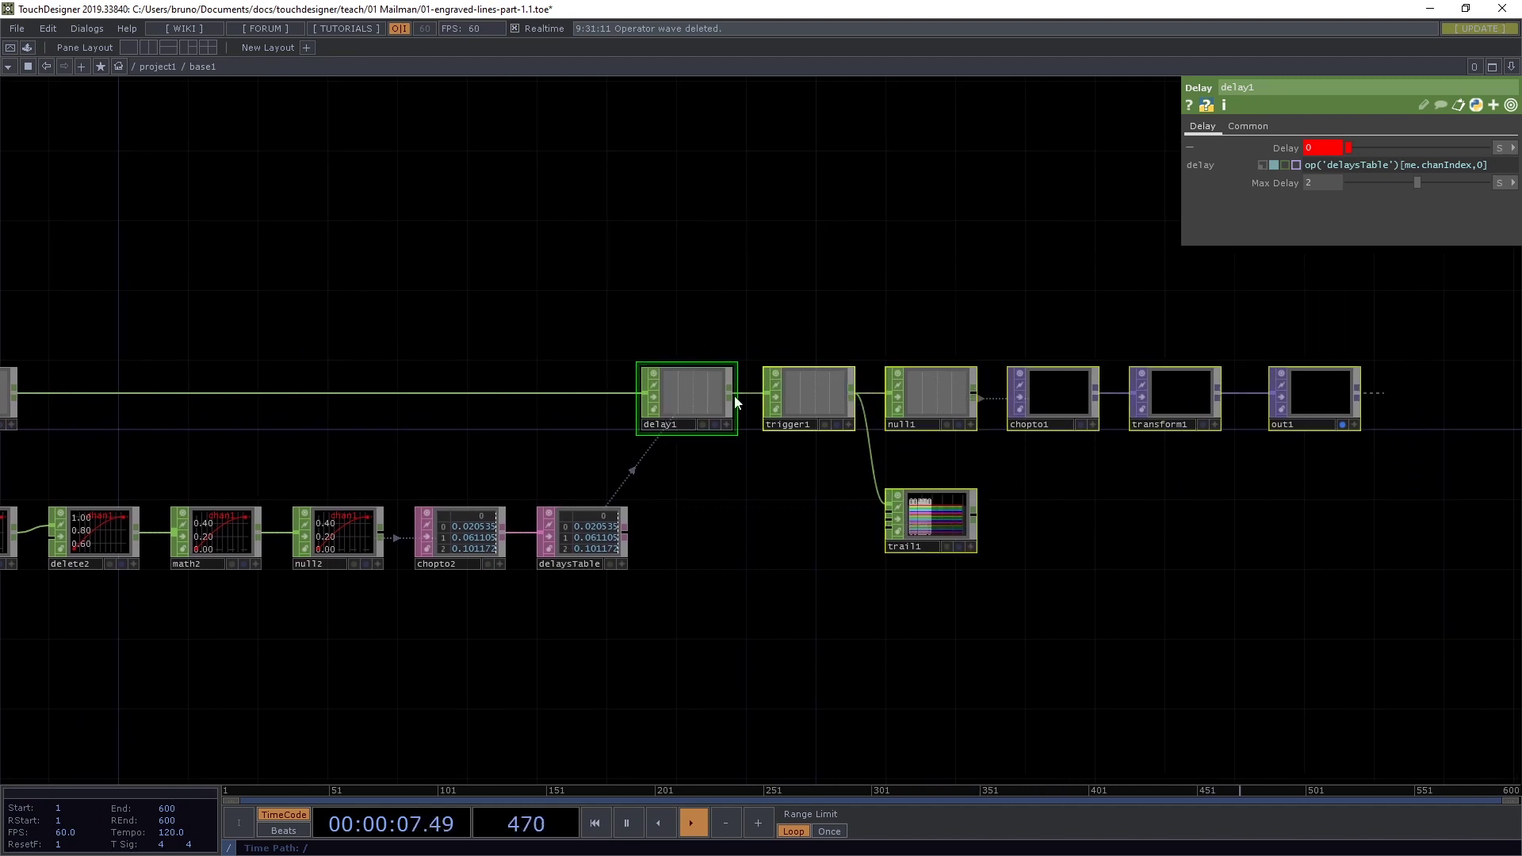
left_click_drag(669, 397, 565, 397)
left_click(604, 275)
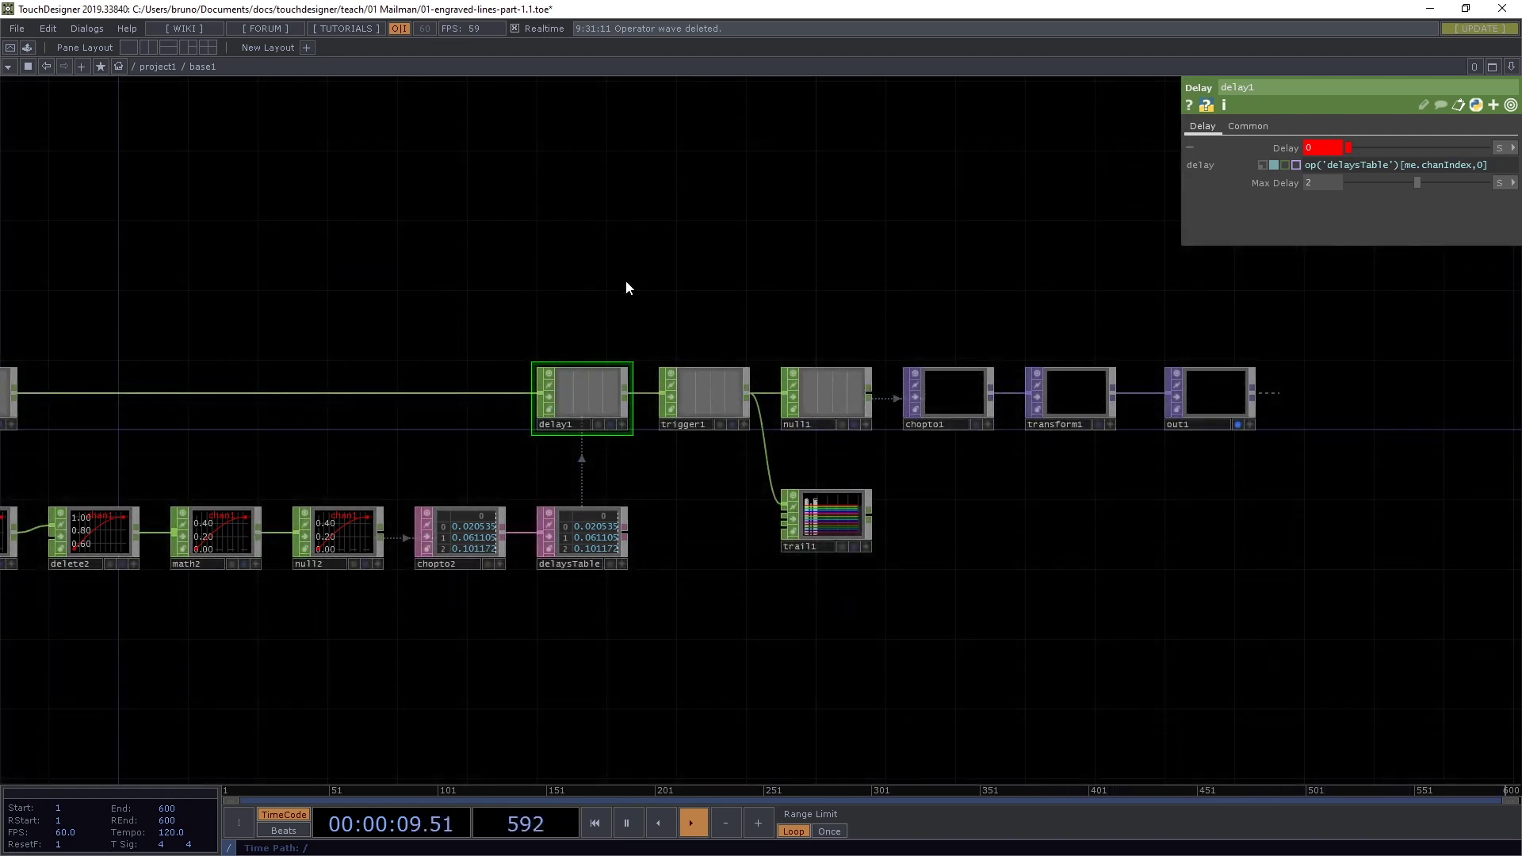
Set cam1's Translate Z to 150 and hide the network to show the render alone.
scroll(627, 280, "down", 3)
scroll(869, 345, "up", 5)
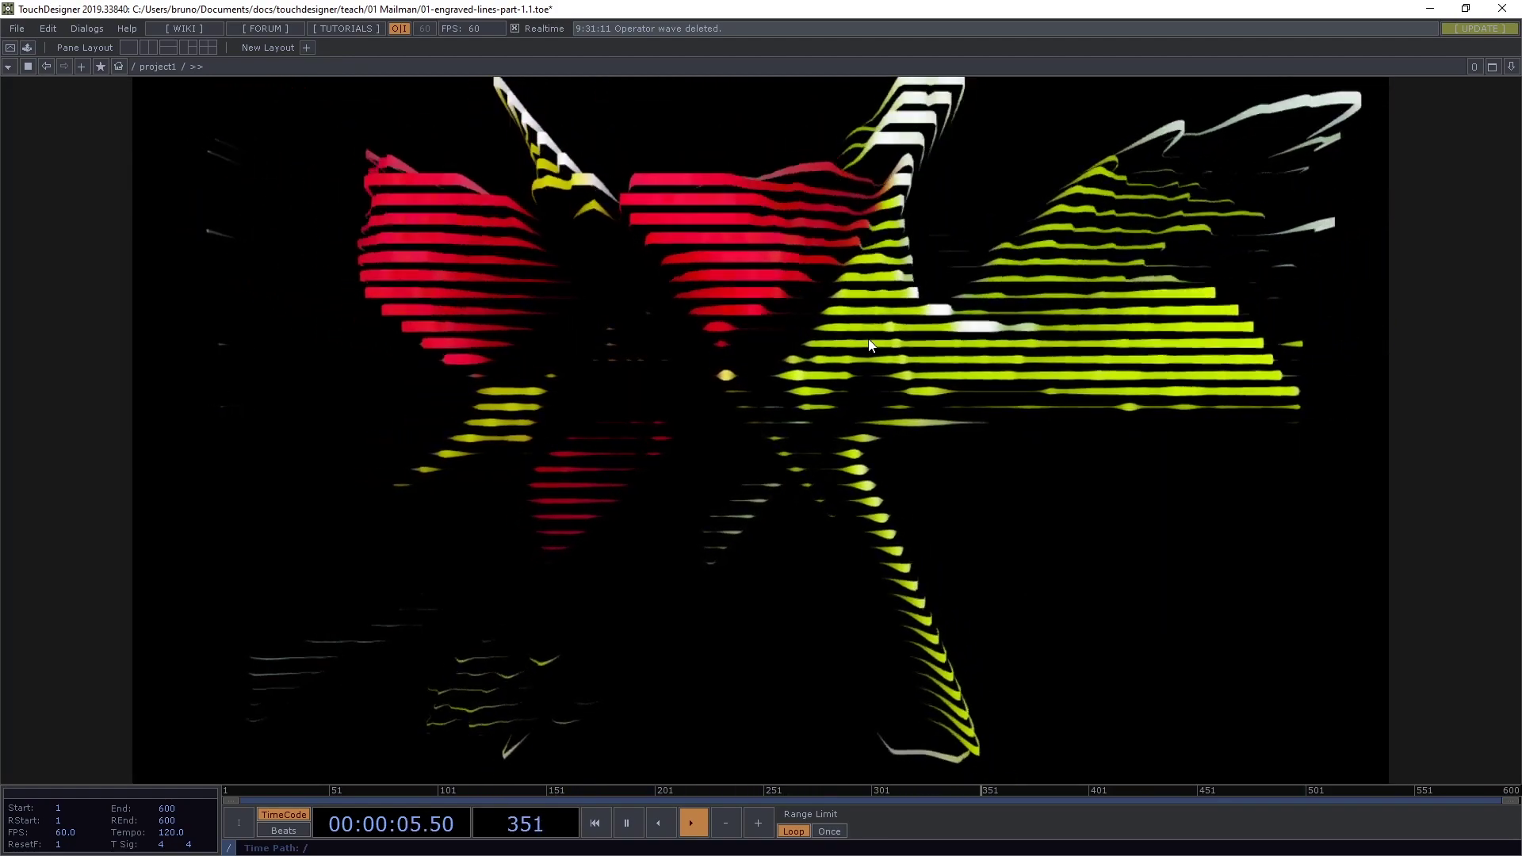
scroll(753, 325, "down", 3)
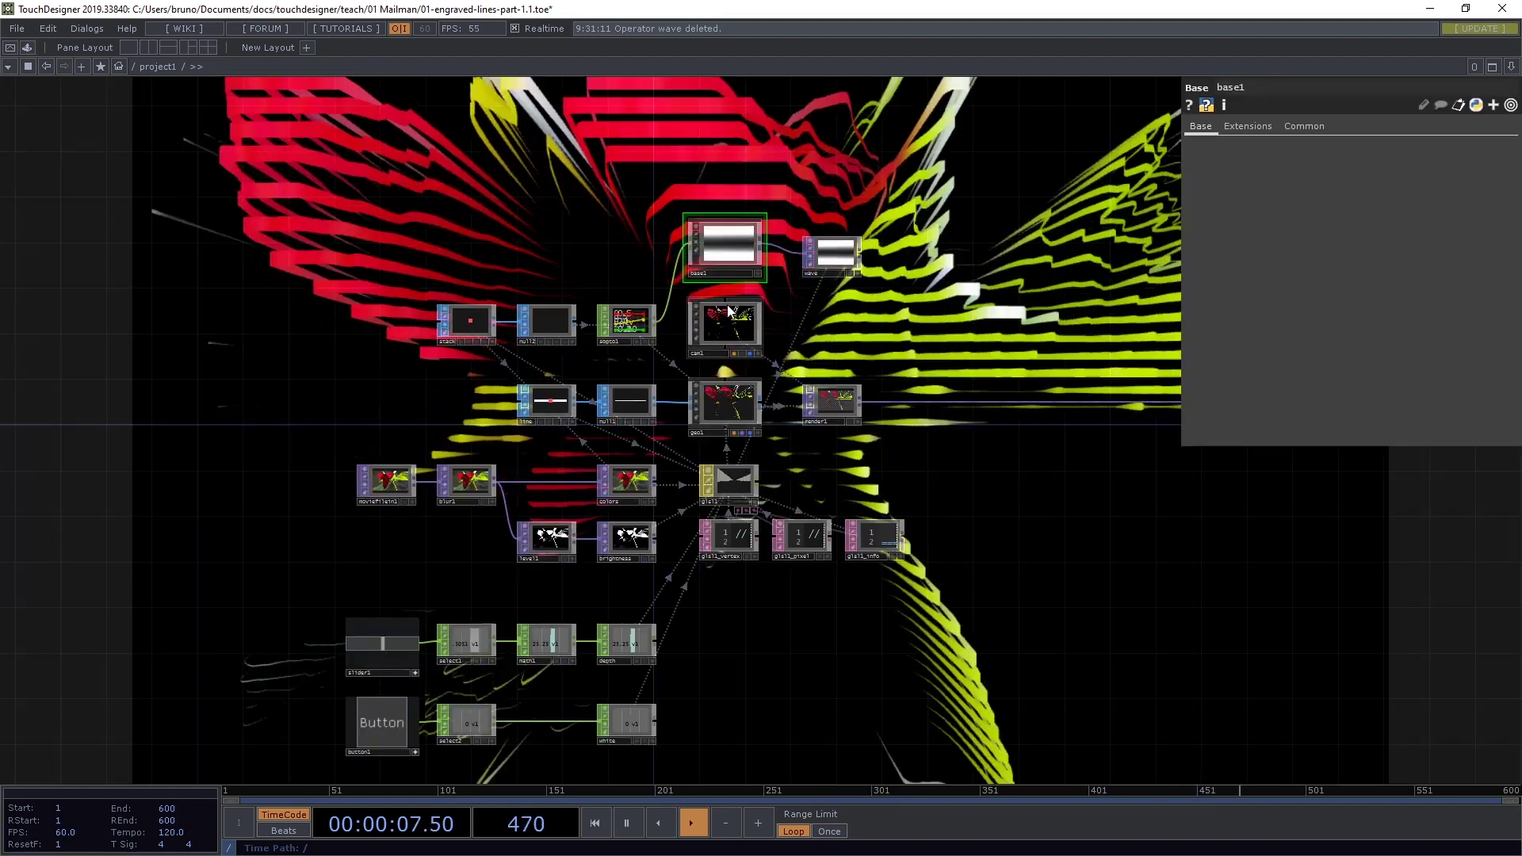
left_click(727, 321)
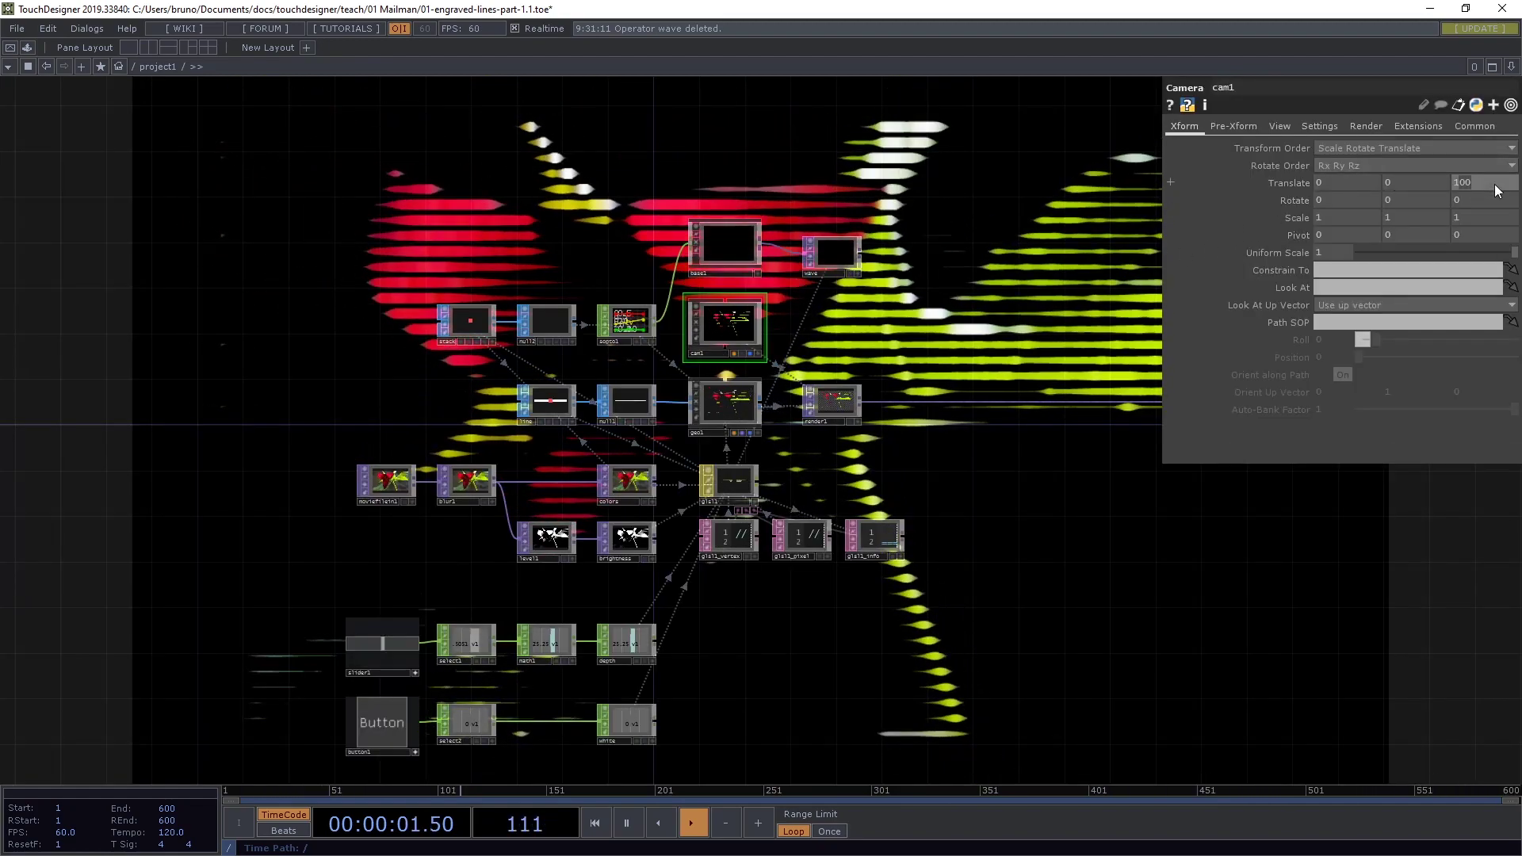
type("150")
key("Return")
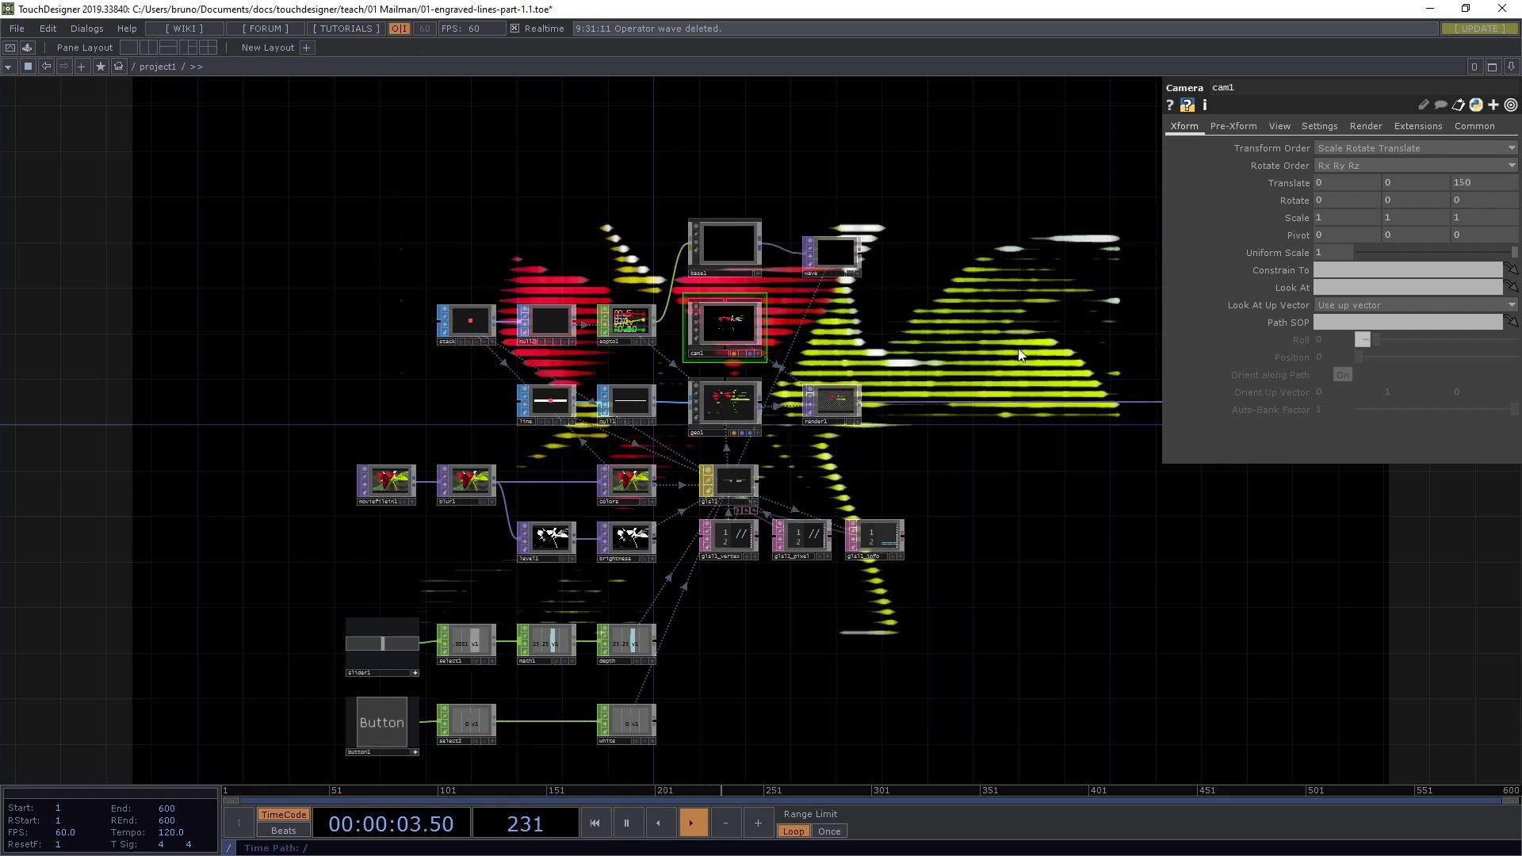
key("p")
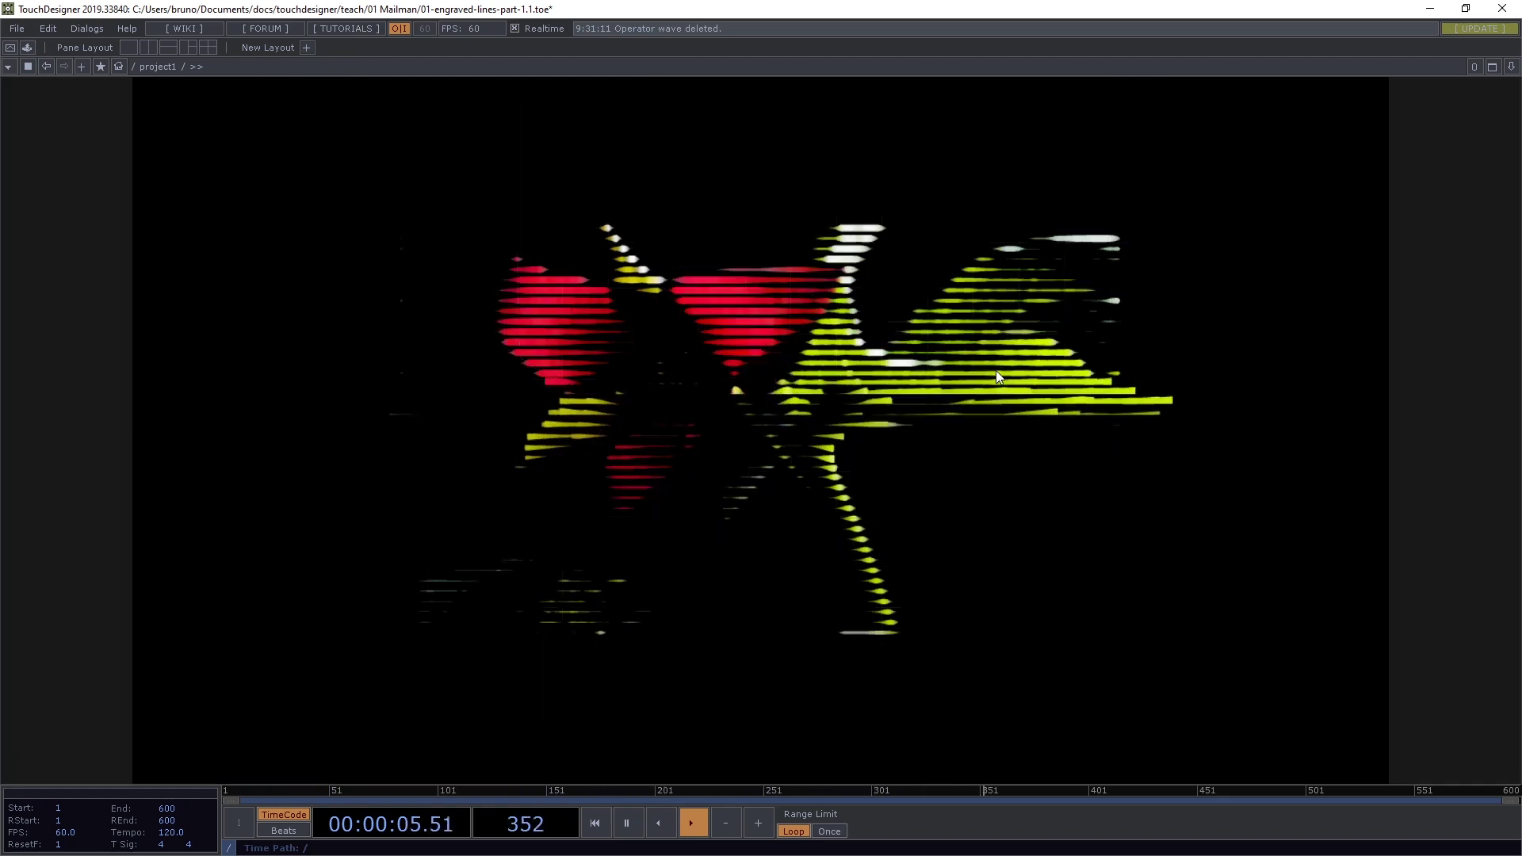